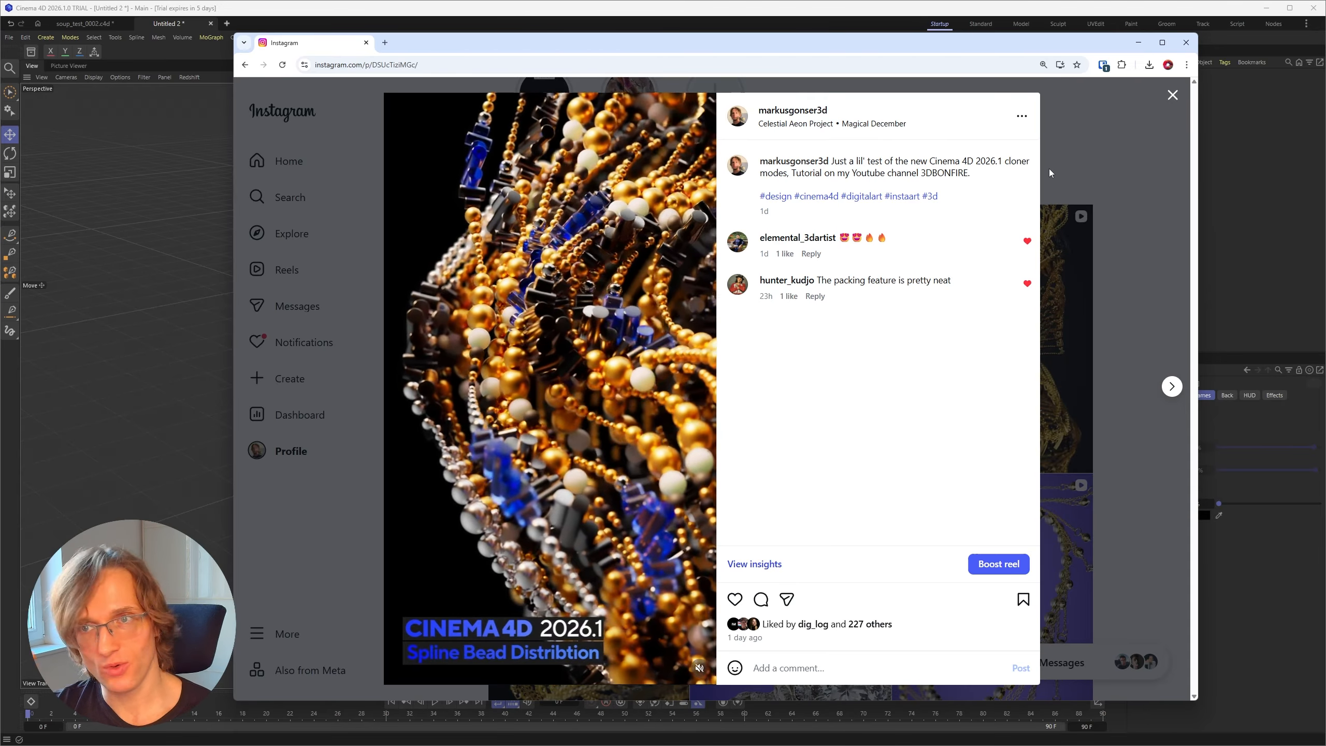
# Step: Browse the jewelry renders on the artist's Instagram profile, viewing the gold chain reel and the blue and white bead reel
pyautogui.click(1173, 95)
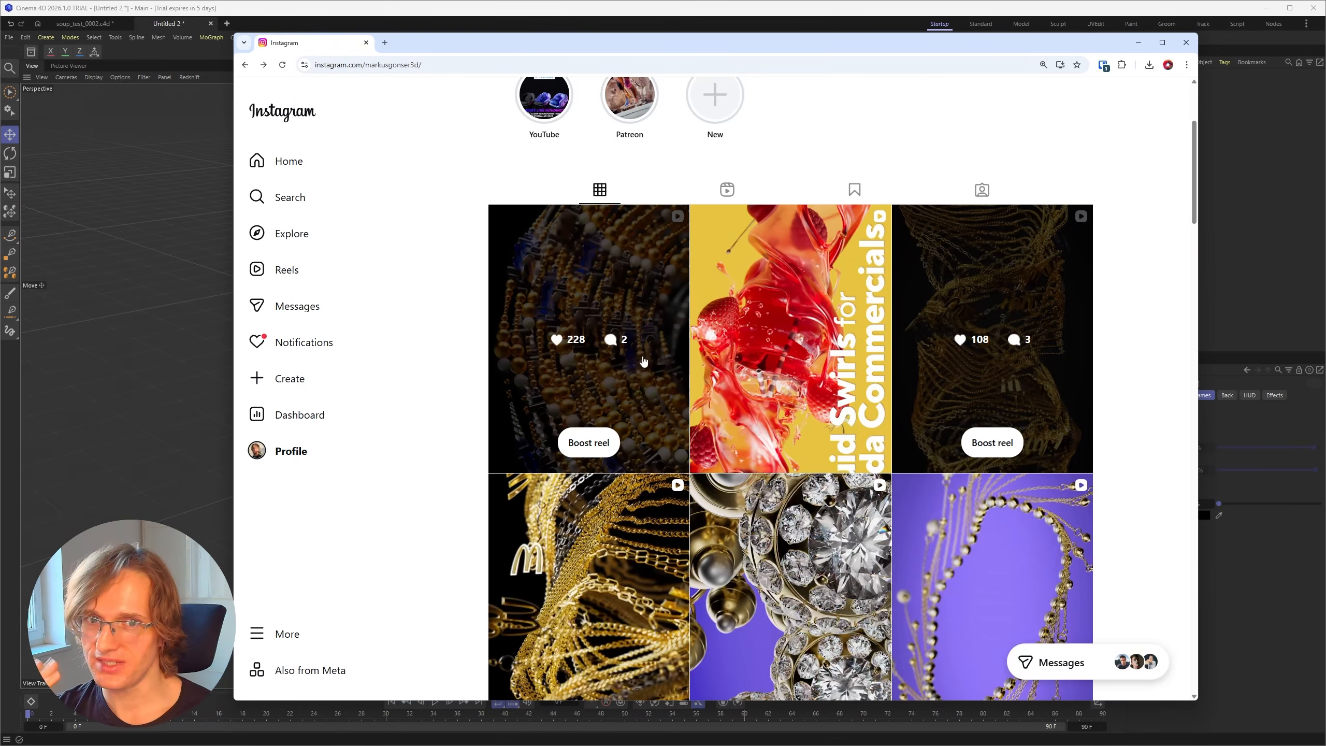
pyautogui.scroll(-1, 828, 410)
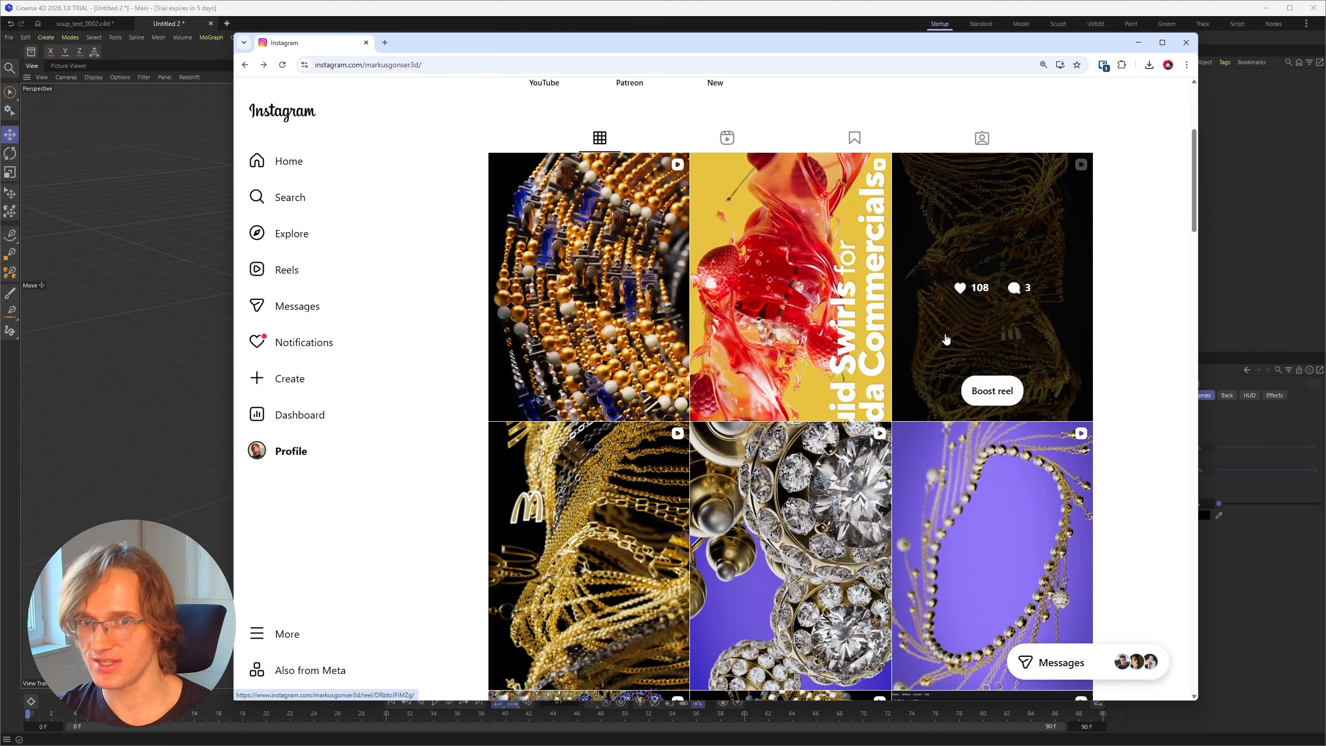
pyautogui.click(622, 553)
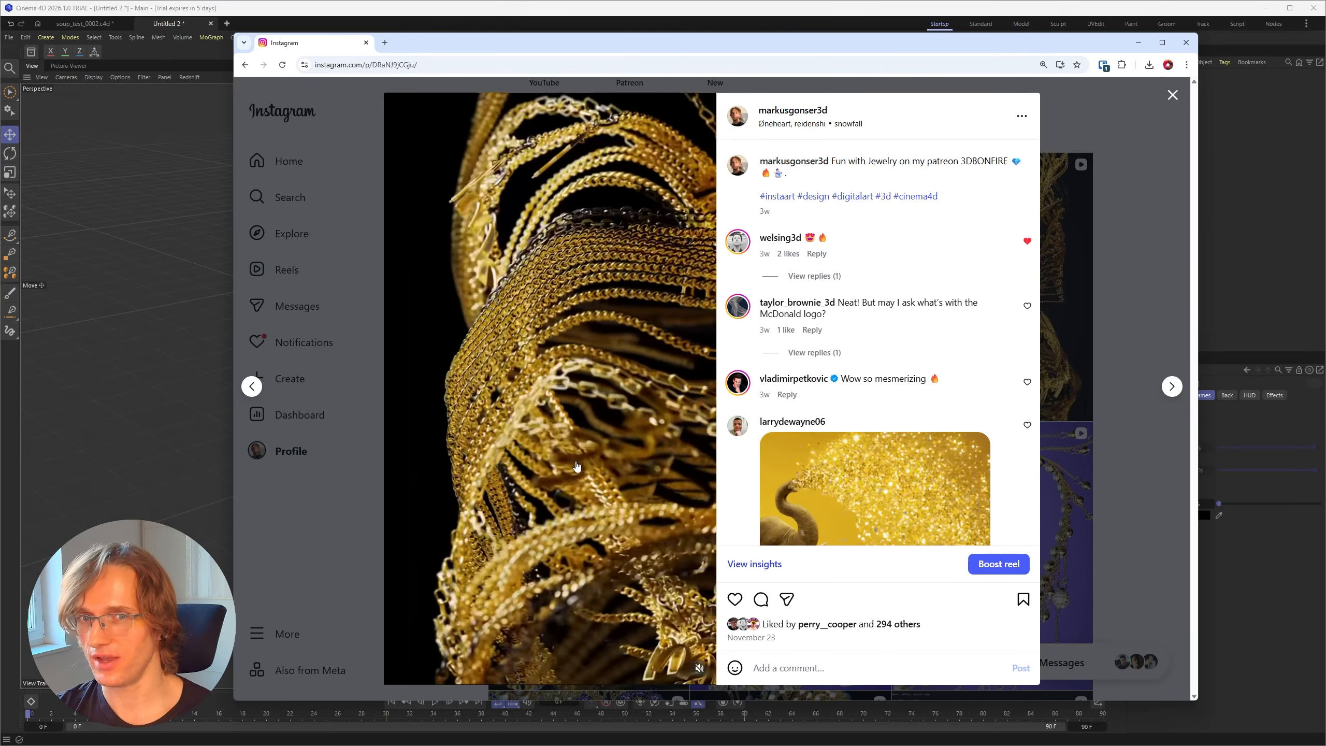
pyautogui.press('Escape')
pyautogui.scroll(-5, 620, 512)
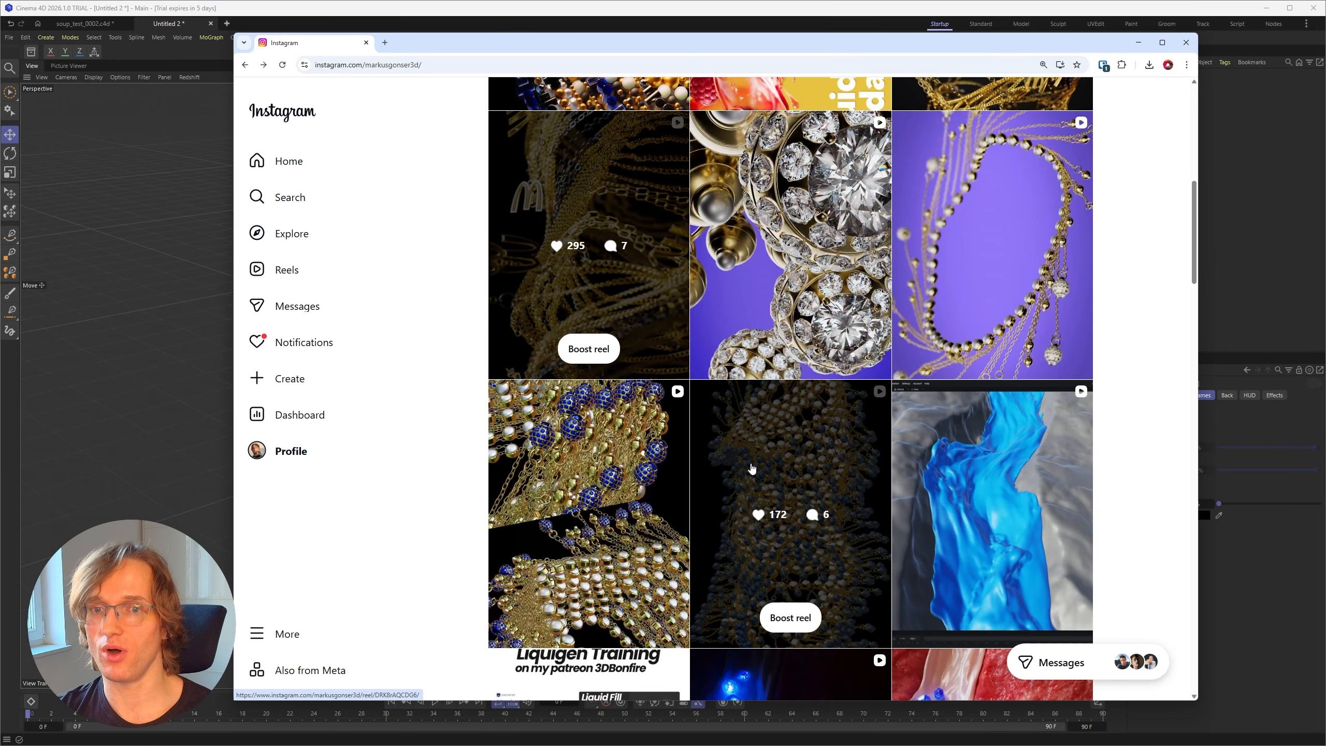
pyautogui.click(752, 469)
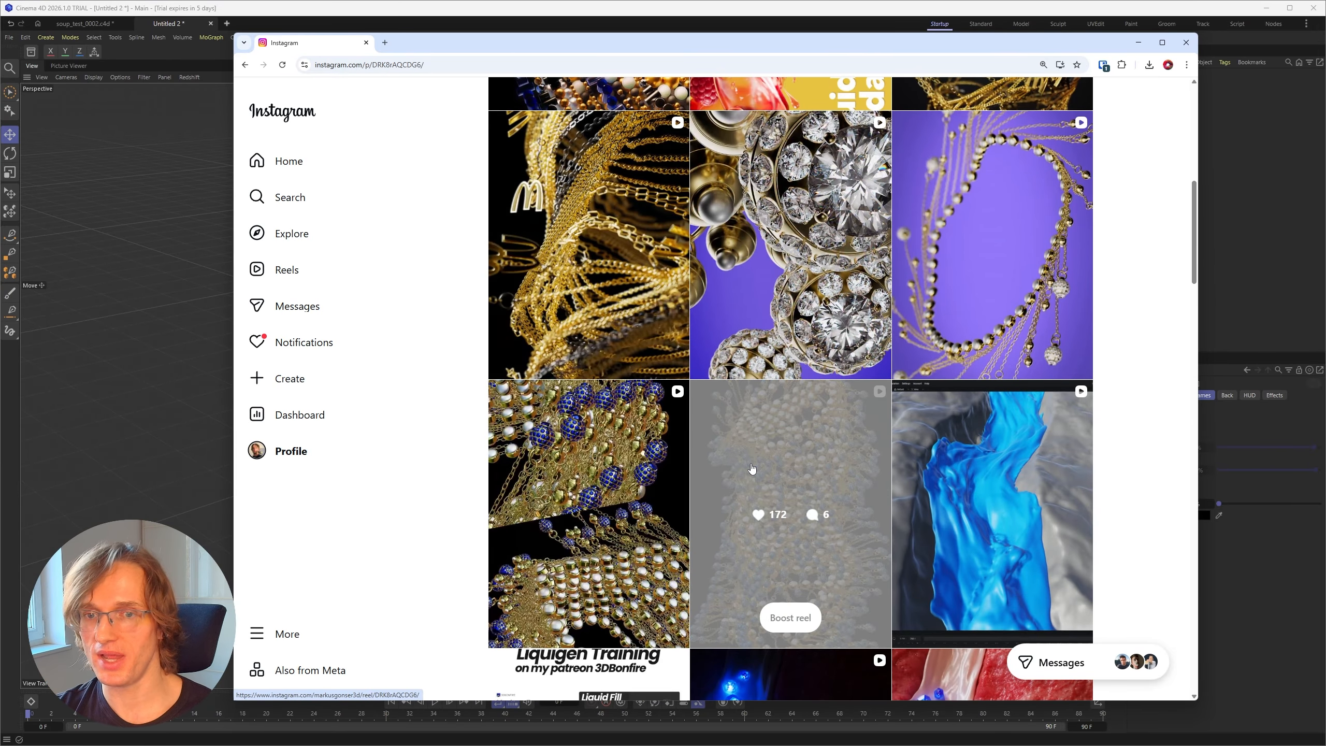
pyautogui.press('Escape')
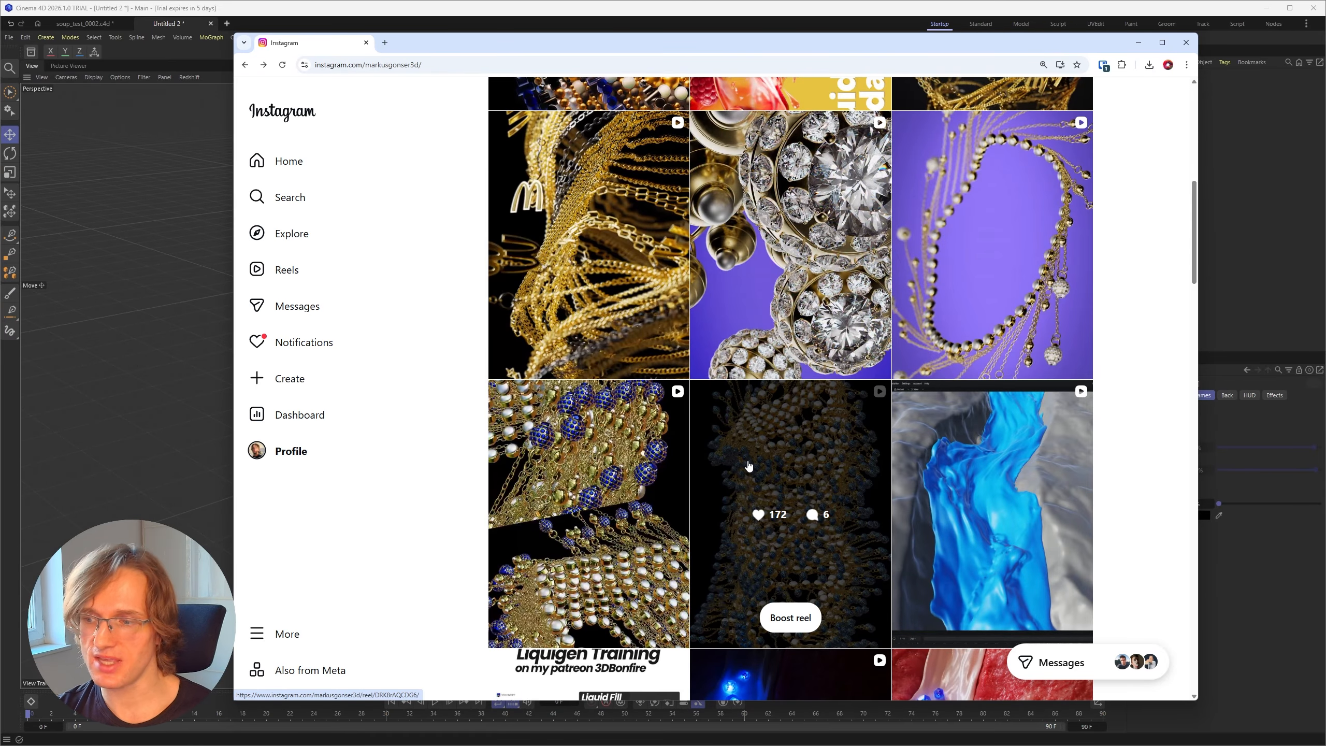
pyautogui.click(768, 477)
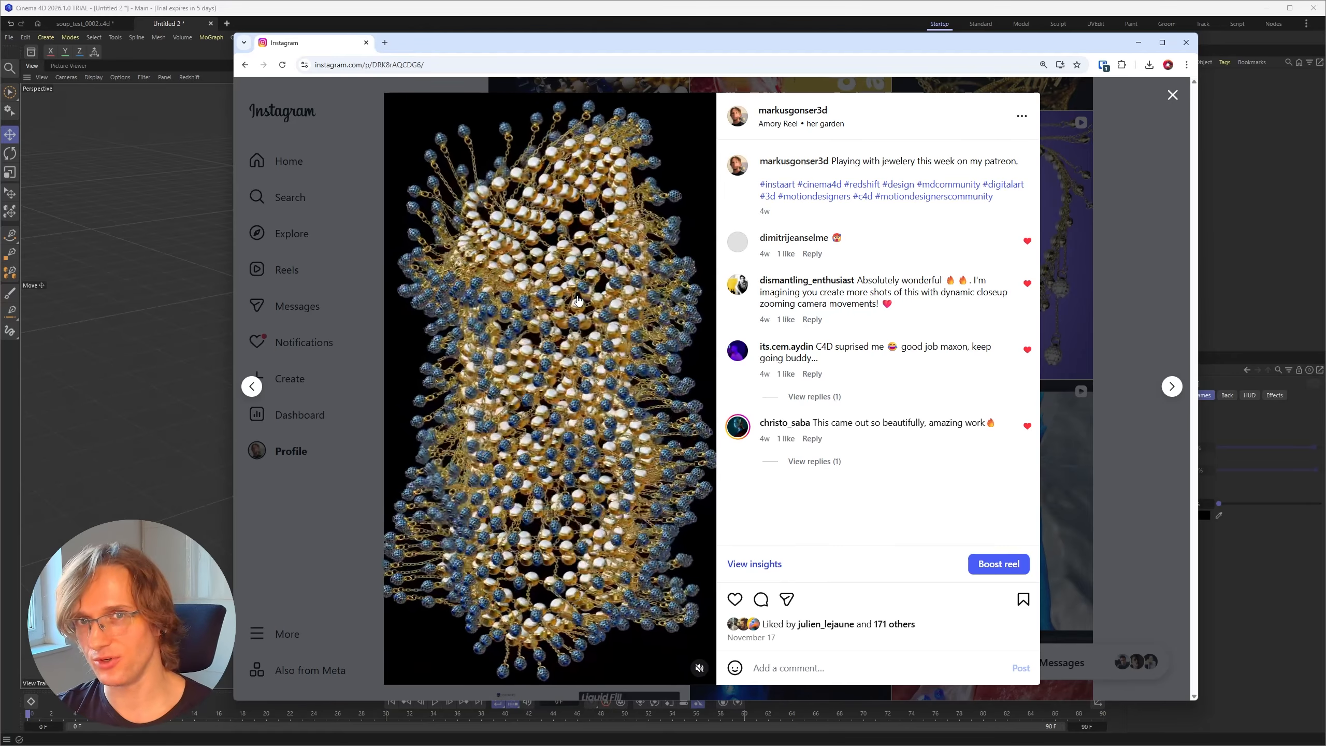
pyautogui.press('Escape')
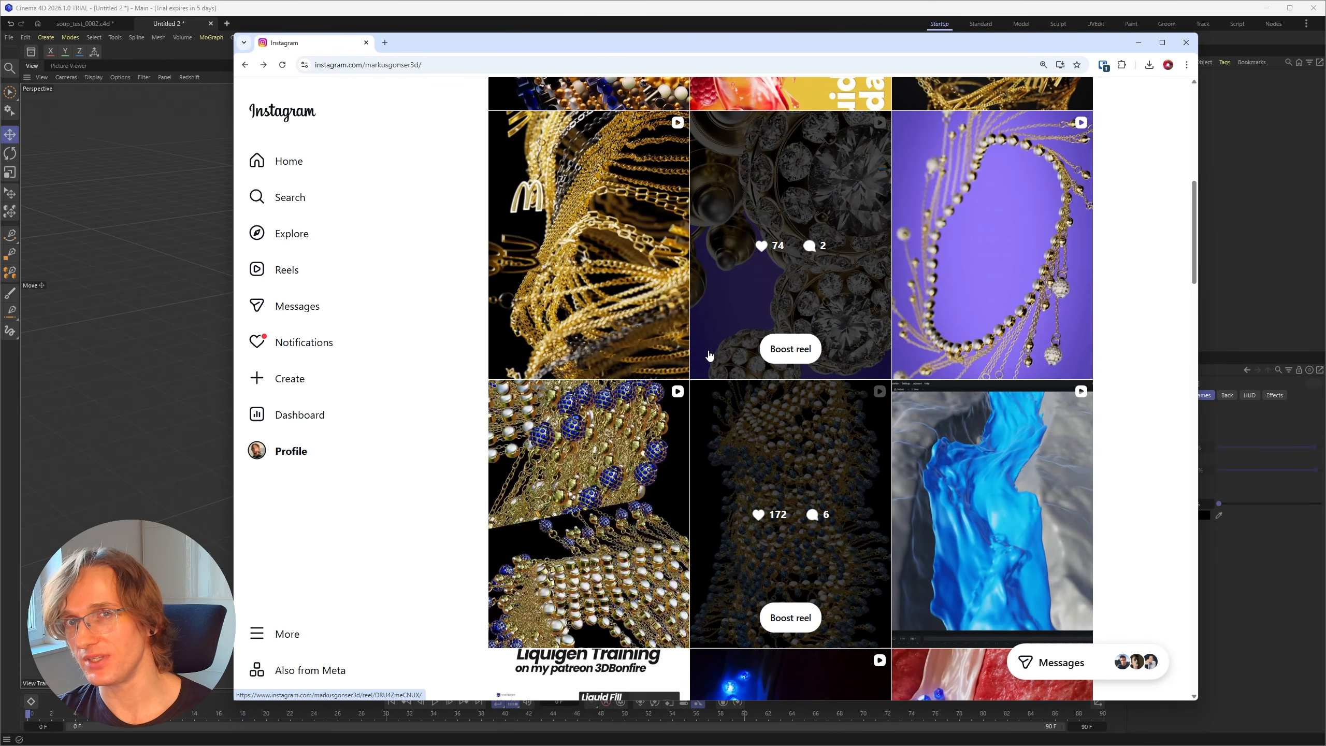
pyautogui.scroll(-6, 711, 361)
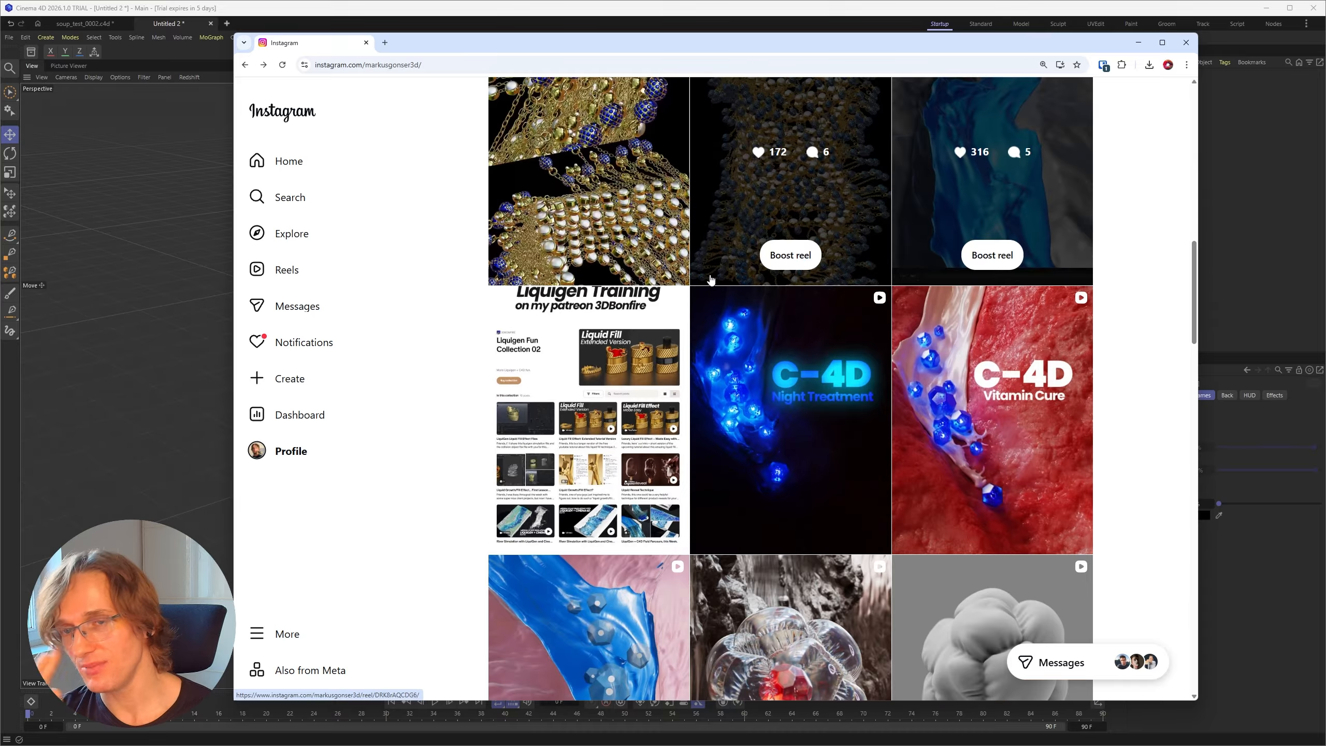
pyautogui.scroll(-2, 710, 279)
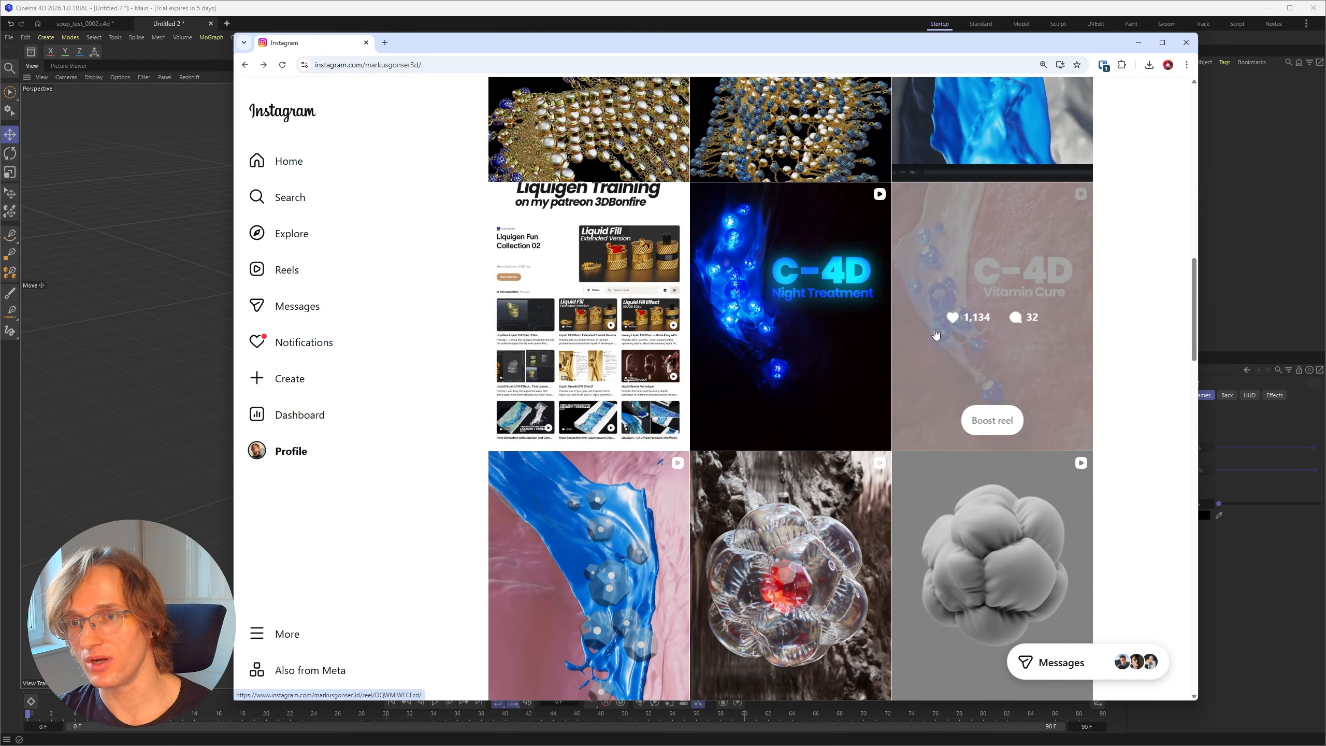
# Step: View the Vitamin Cure, Eau Sauvage liquid fill and splash test reels on the Instagram profile
pyautogui.click(982, 334)
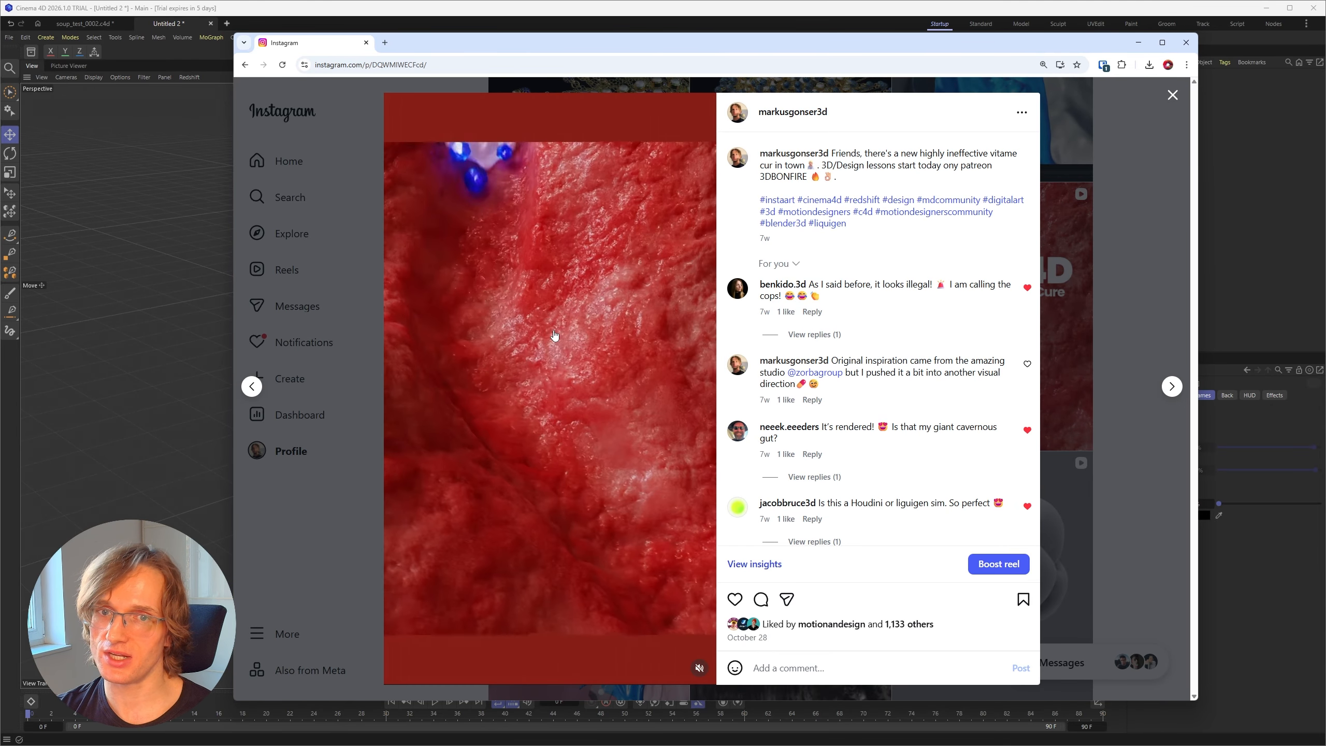
pyautogui.scroll(-3, 554, 336)
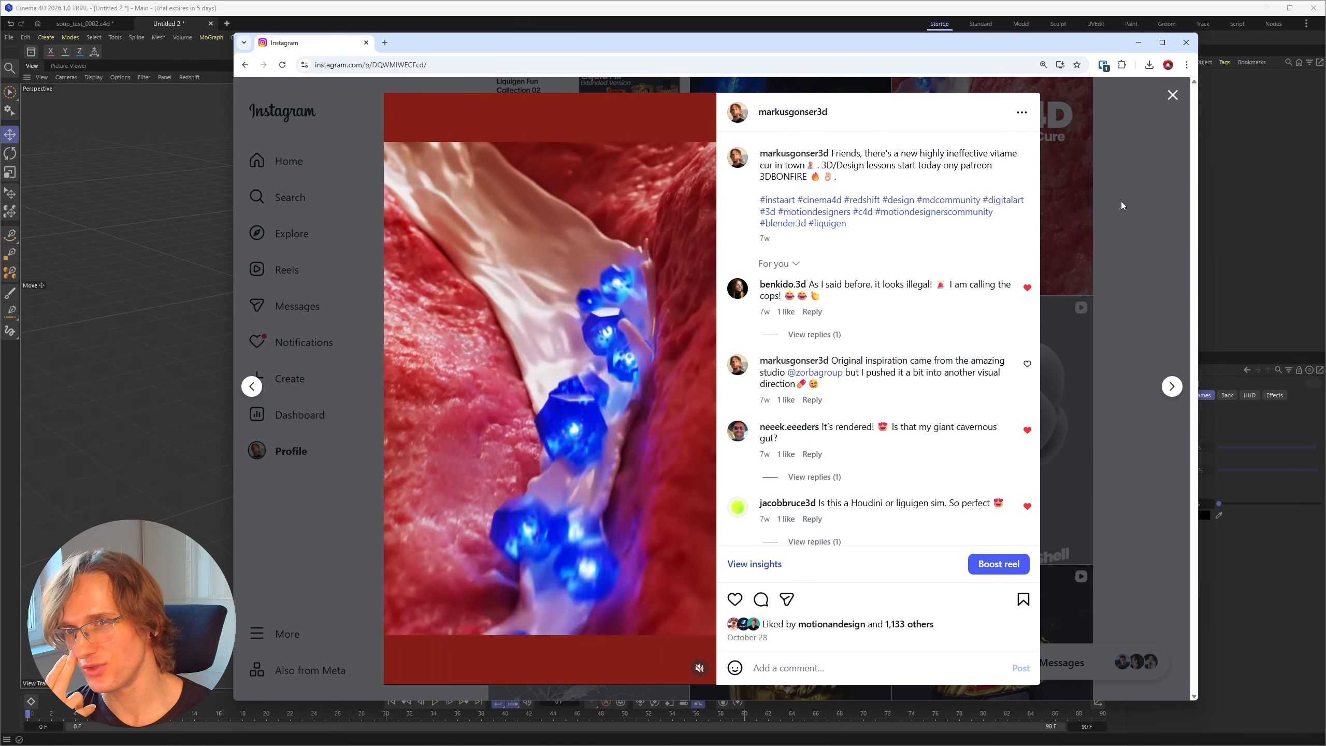
pyautogui.click(1128, 206)
pyautogui.scroll(-7, 750, 427)
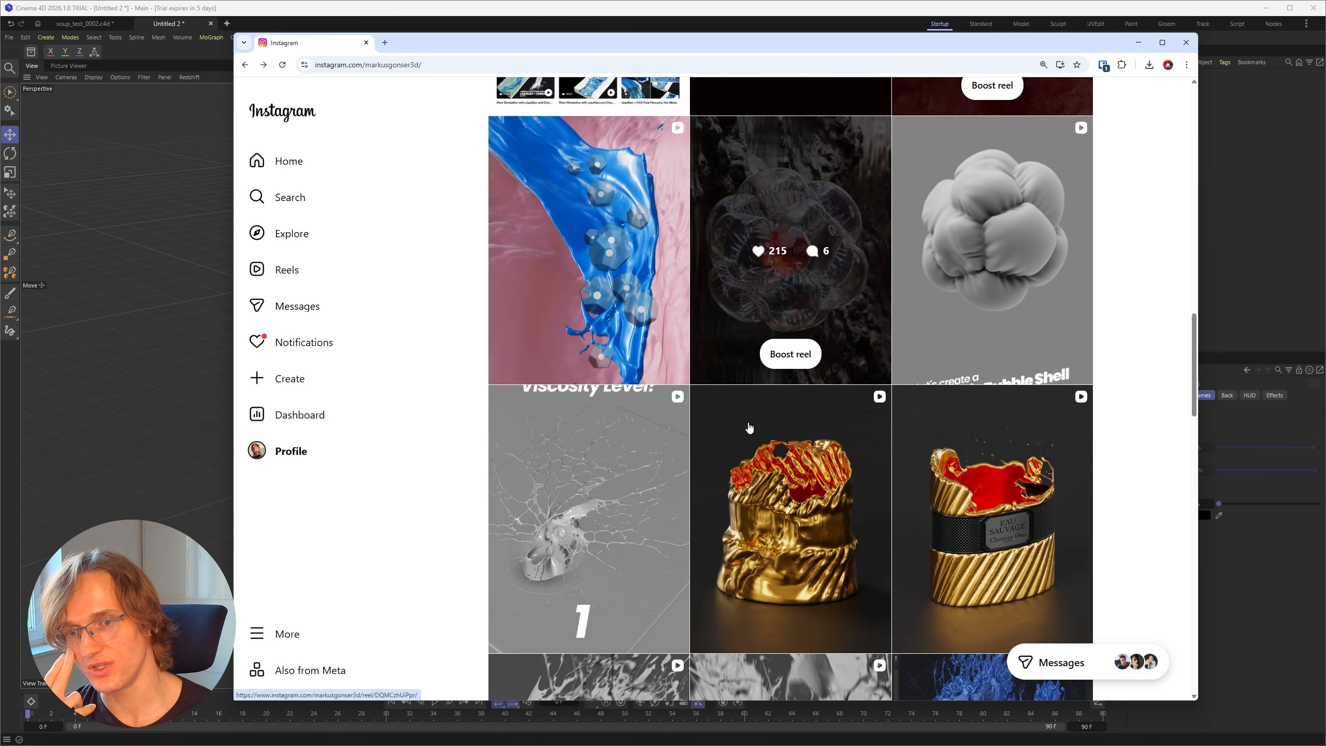
pyautogui.click(992, 366)
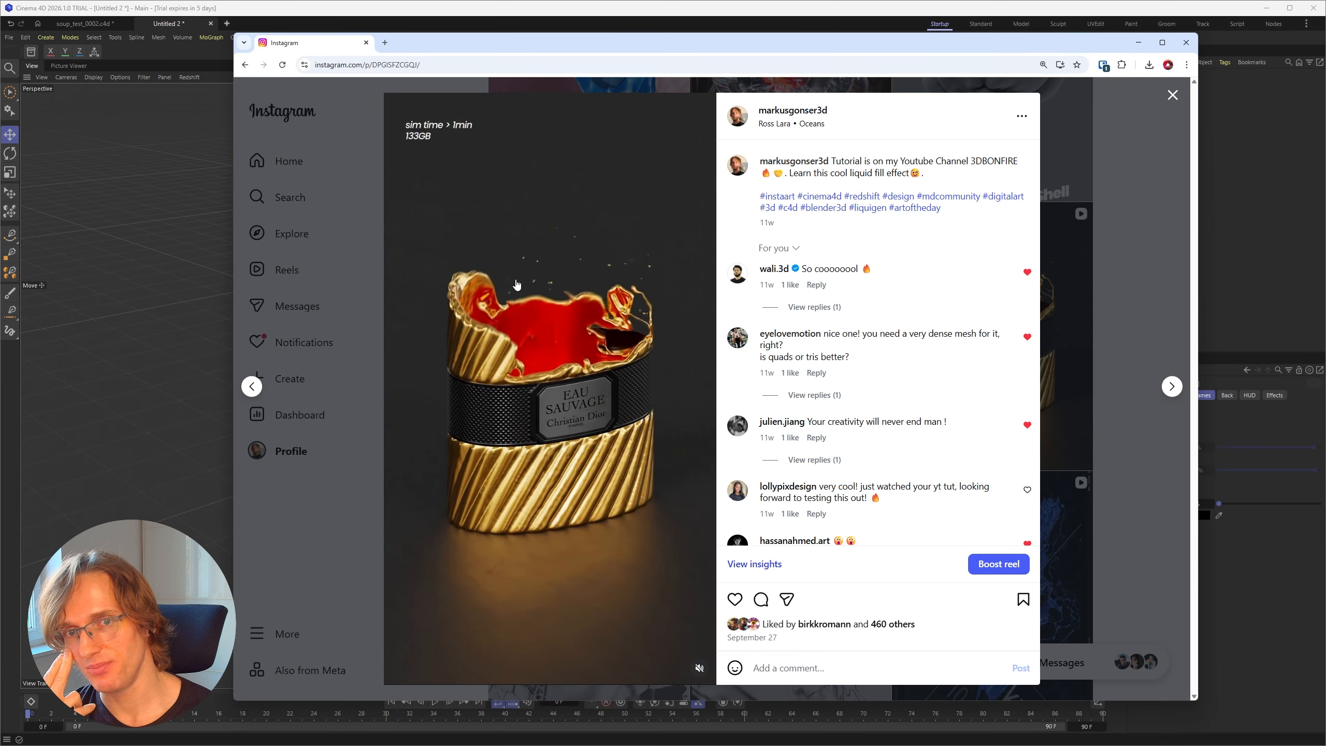
pyautogui.press('Right')
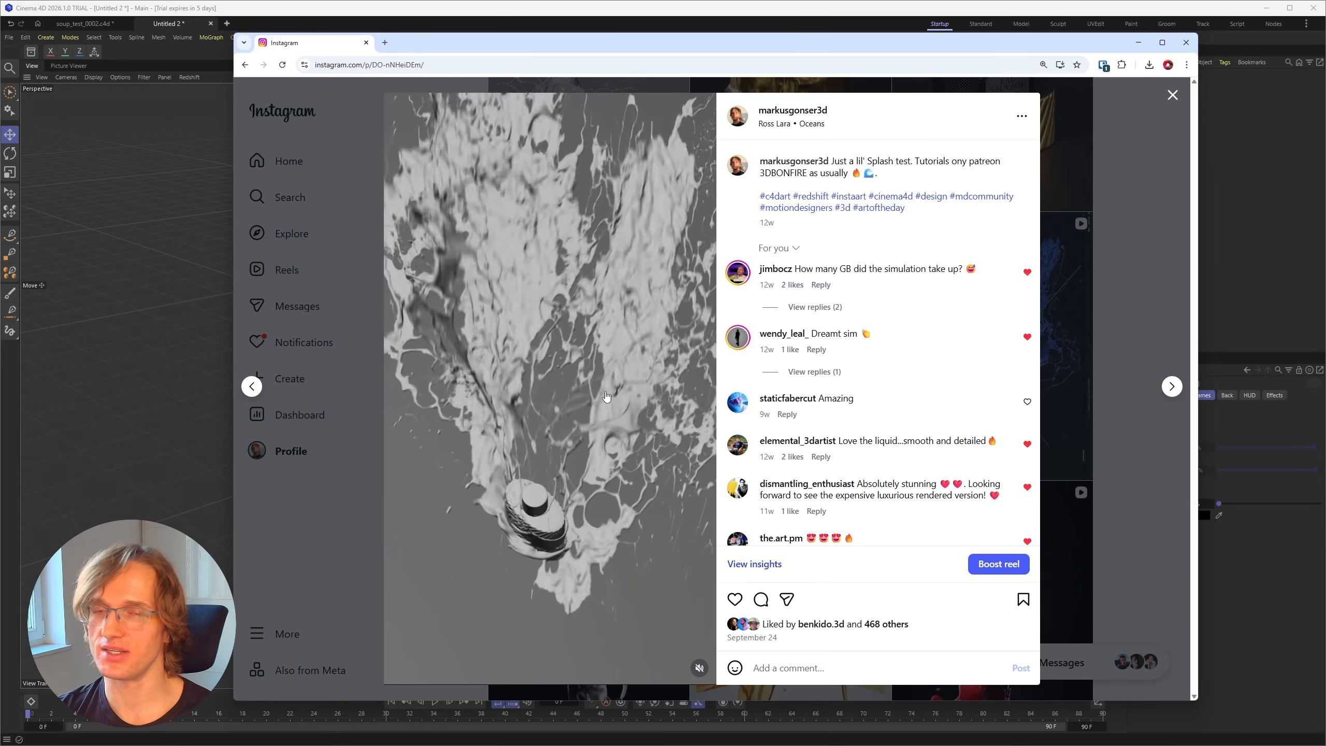
pyautogui.click(1154, 305)
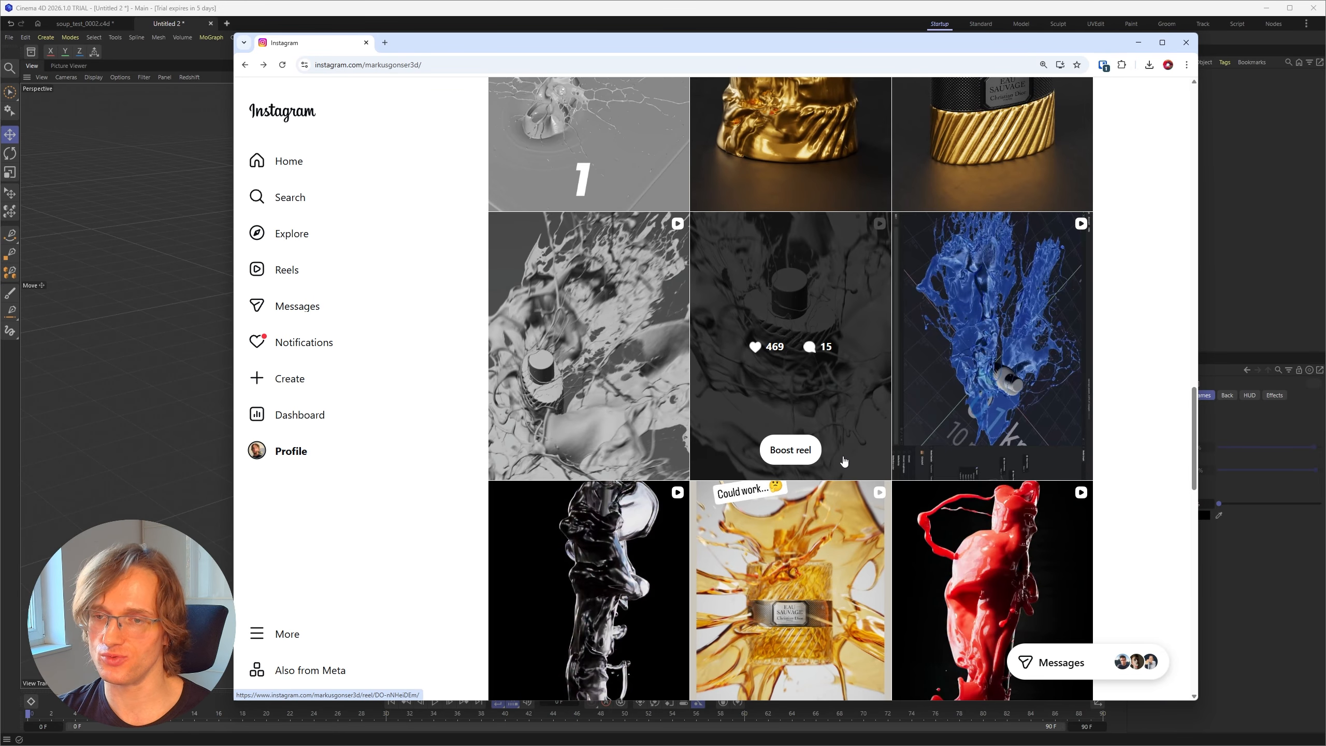
pyautogui.scroll(-5, 825, 452)
pyautogui.scroll(-6, 783, 501)
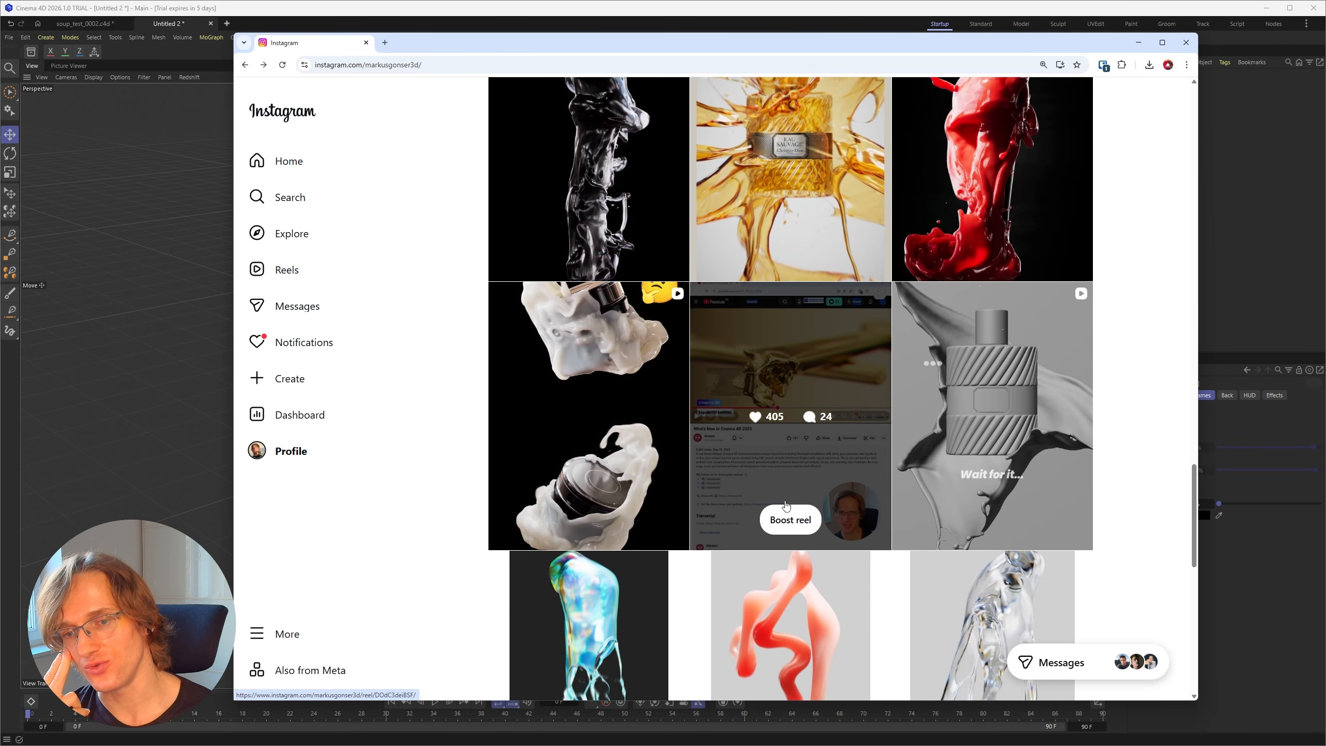
# Step: View the red and the transparent LiquiGen fountain reels, and look through the older ice cream and viscous liquid posts
pyautogui.click(735, 398)
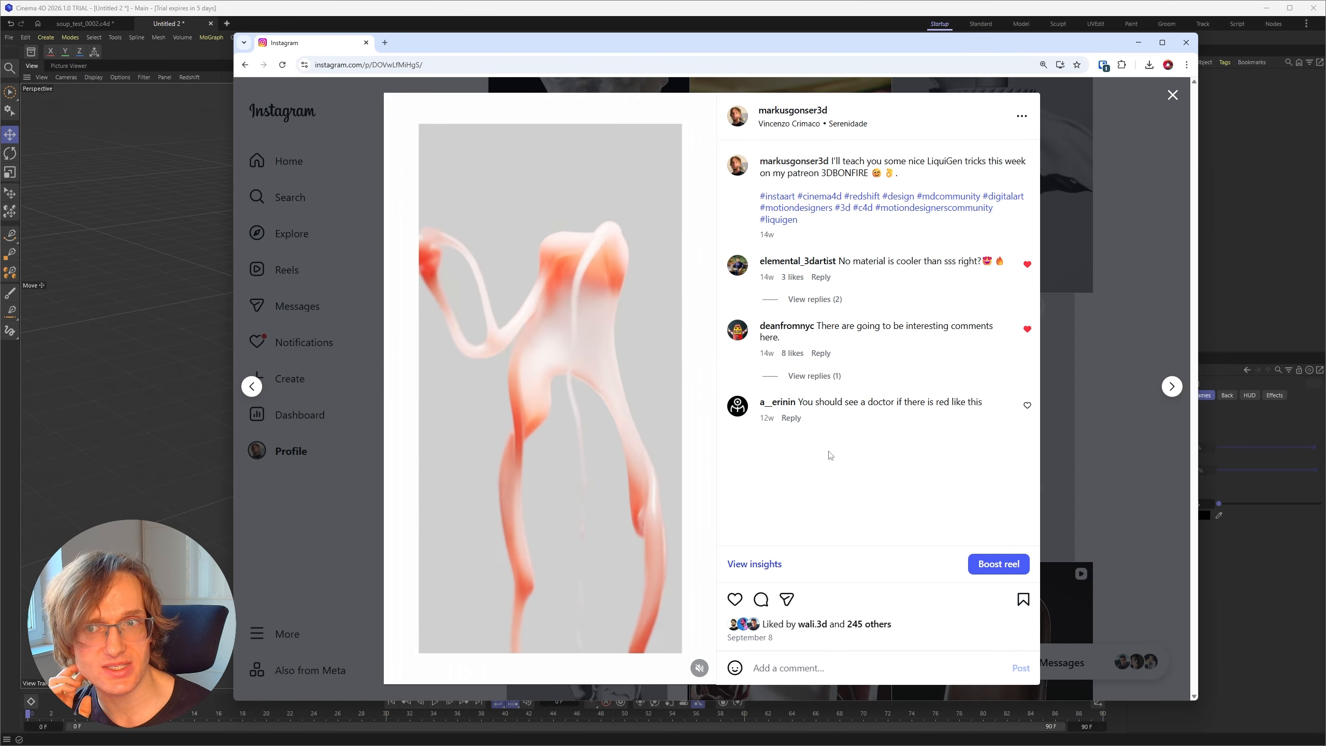
pyautogui.press('Escape')
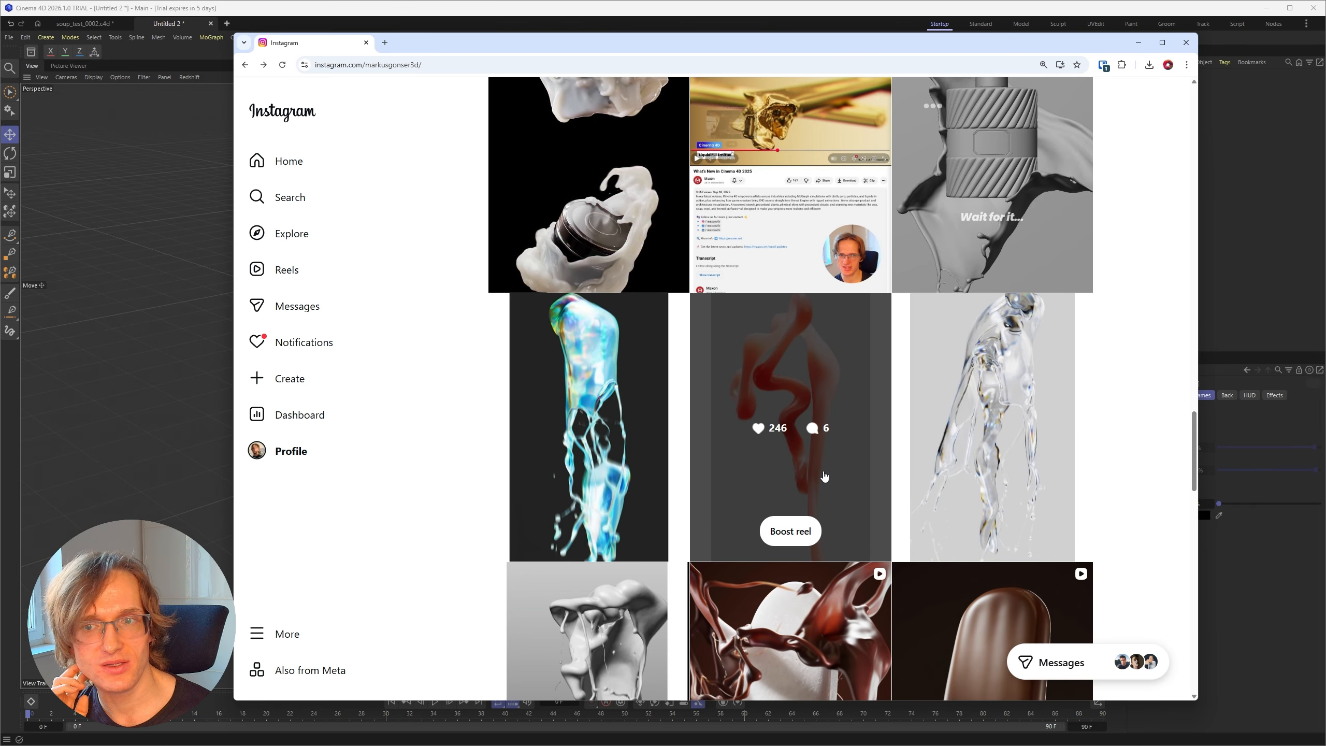
pyautogui.scroll(-4, 824, 477)
pyautogui.click(960, 279)
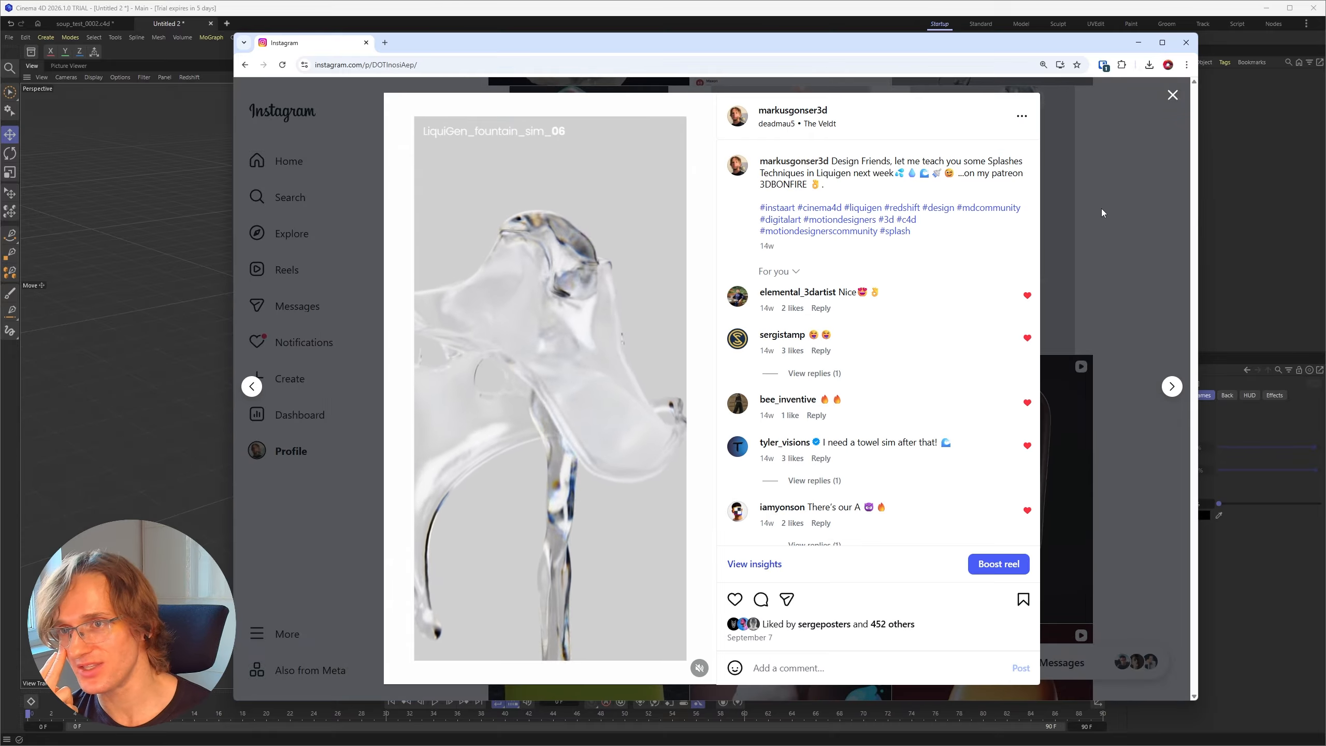
pyautogui.press('Escape')
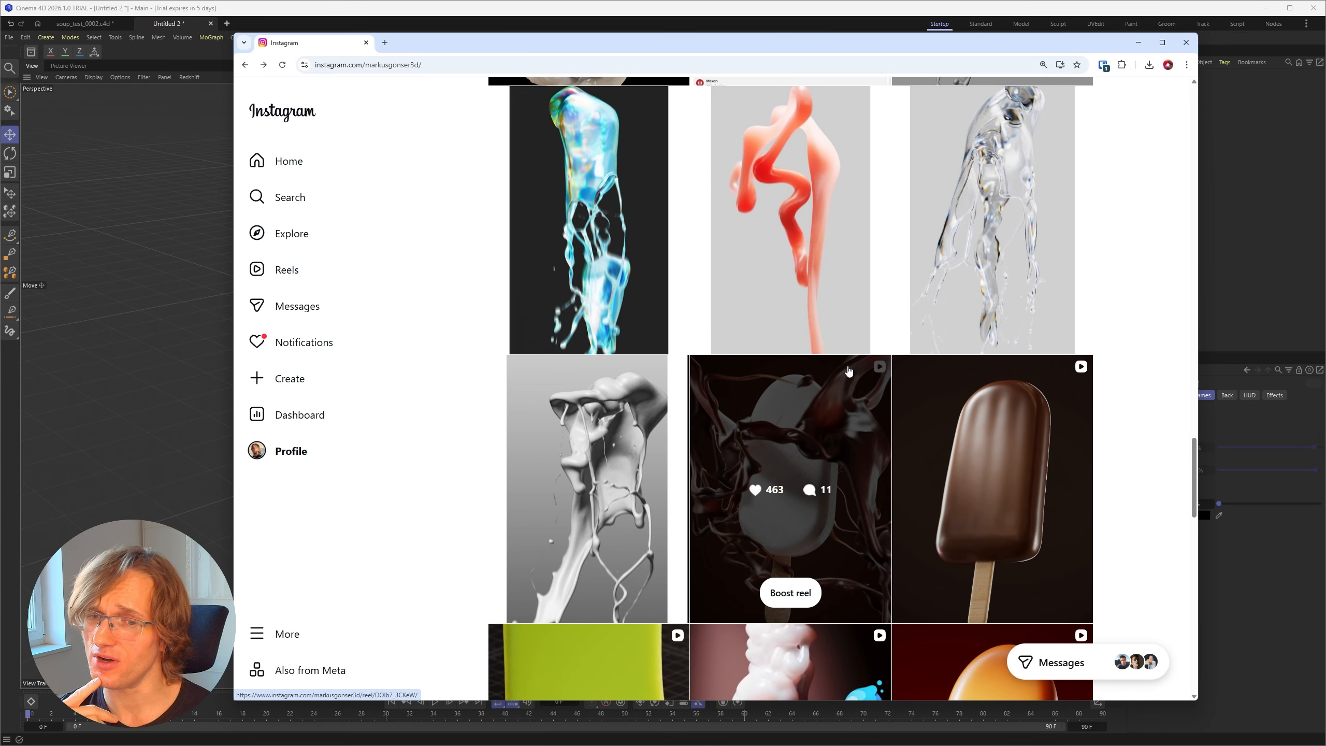
pyautogui.scroll(-3, 846, 380)
pyautogui.scroll(-3, 842, 380)
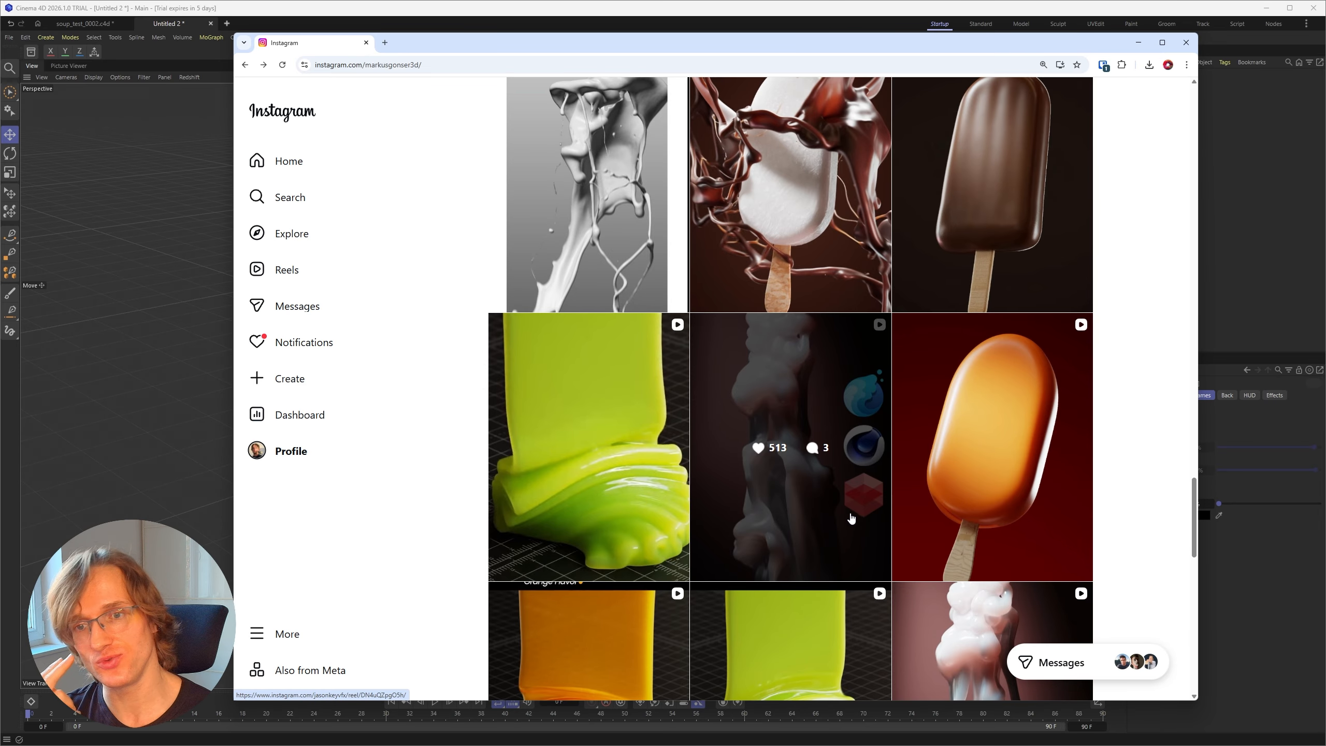
pyautogui.scroll(-4, 909, 515)
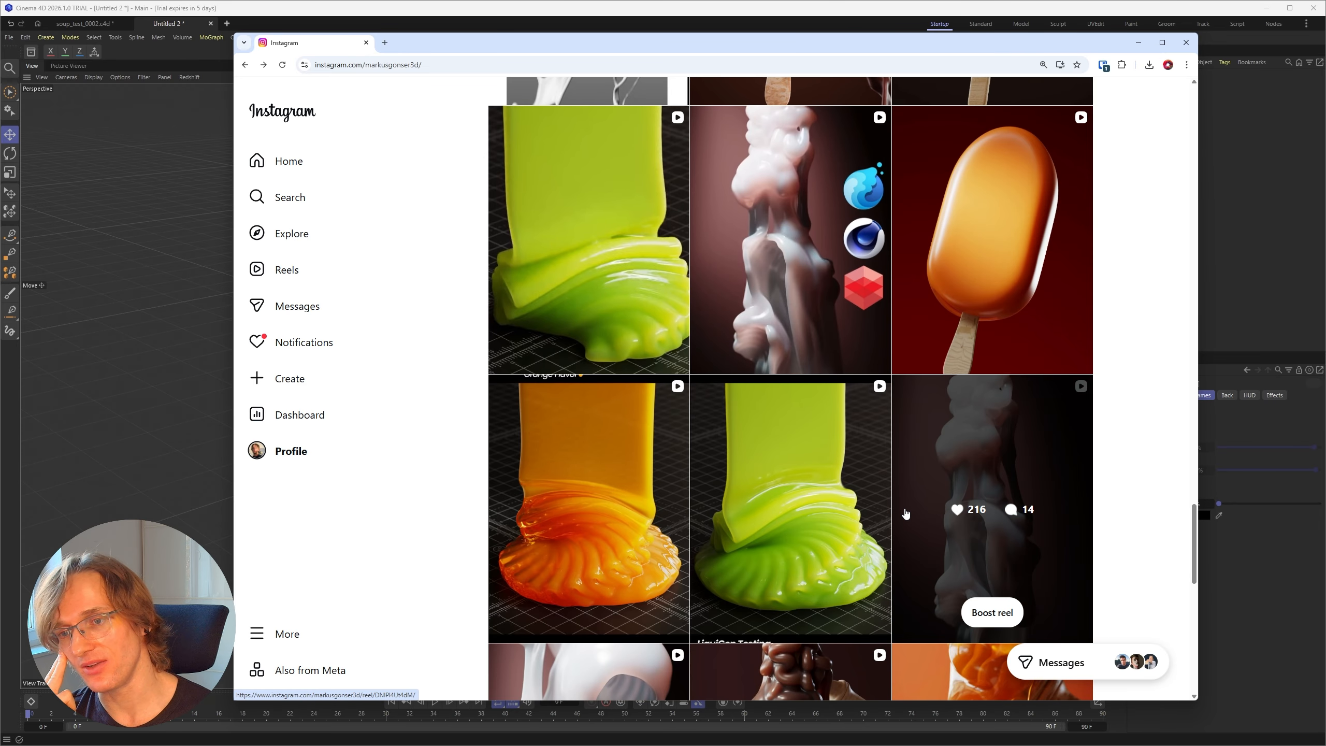
pyautogui.scroll(-5, 763, 454)
pyautogui.click(761, 454)
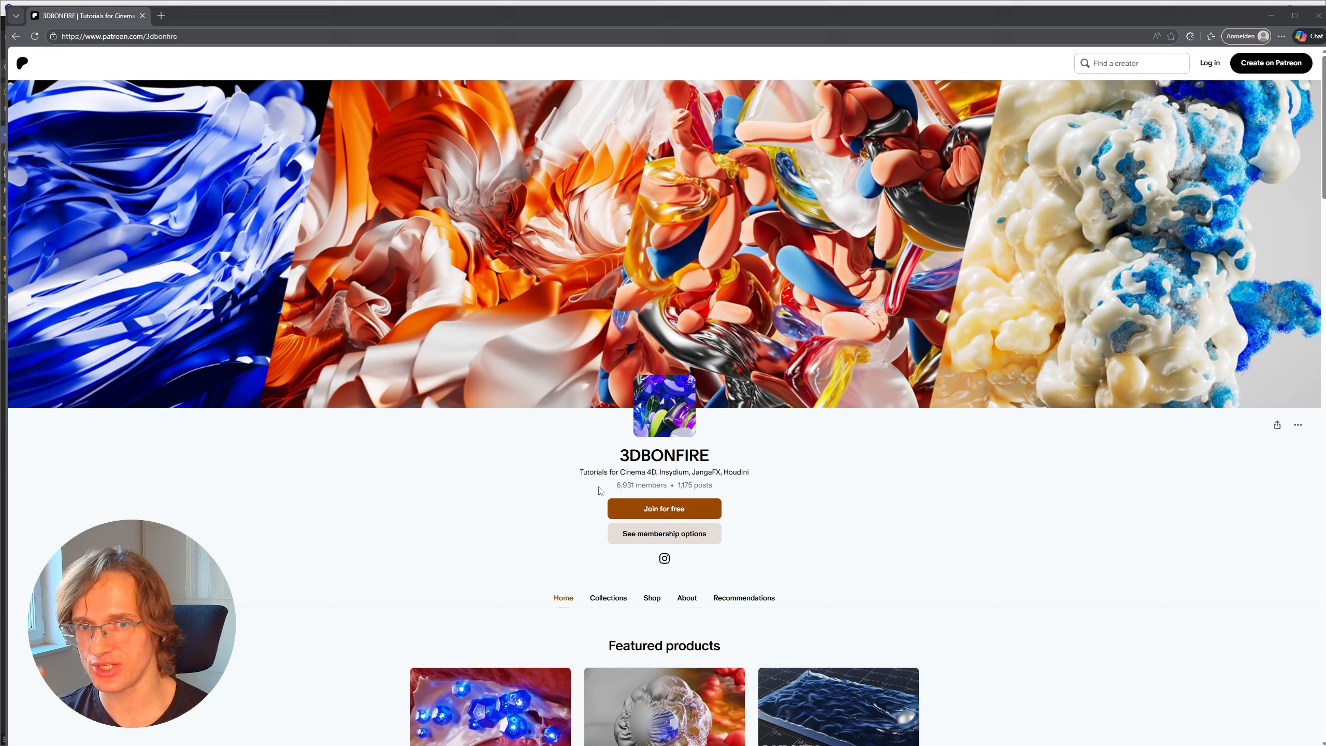
# Step: Examine the member and post counts on the 3DBONFIRE Patreon page
pyautogui.moveTo(616, 487); pyautogui.dragTo(667, 488)
pyautogui.click(560, 503)
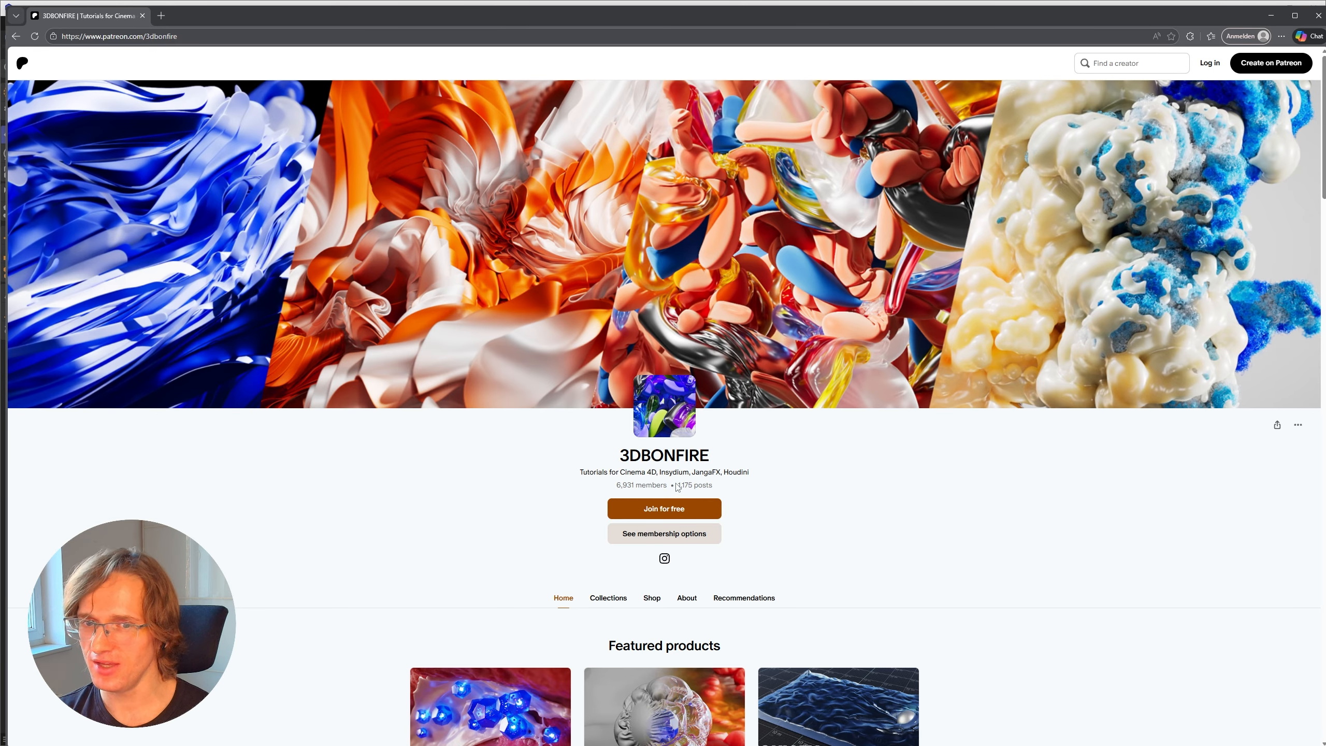
pyautogui.moveTo(678, 487); pyautogui.dragTo(715, 487)
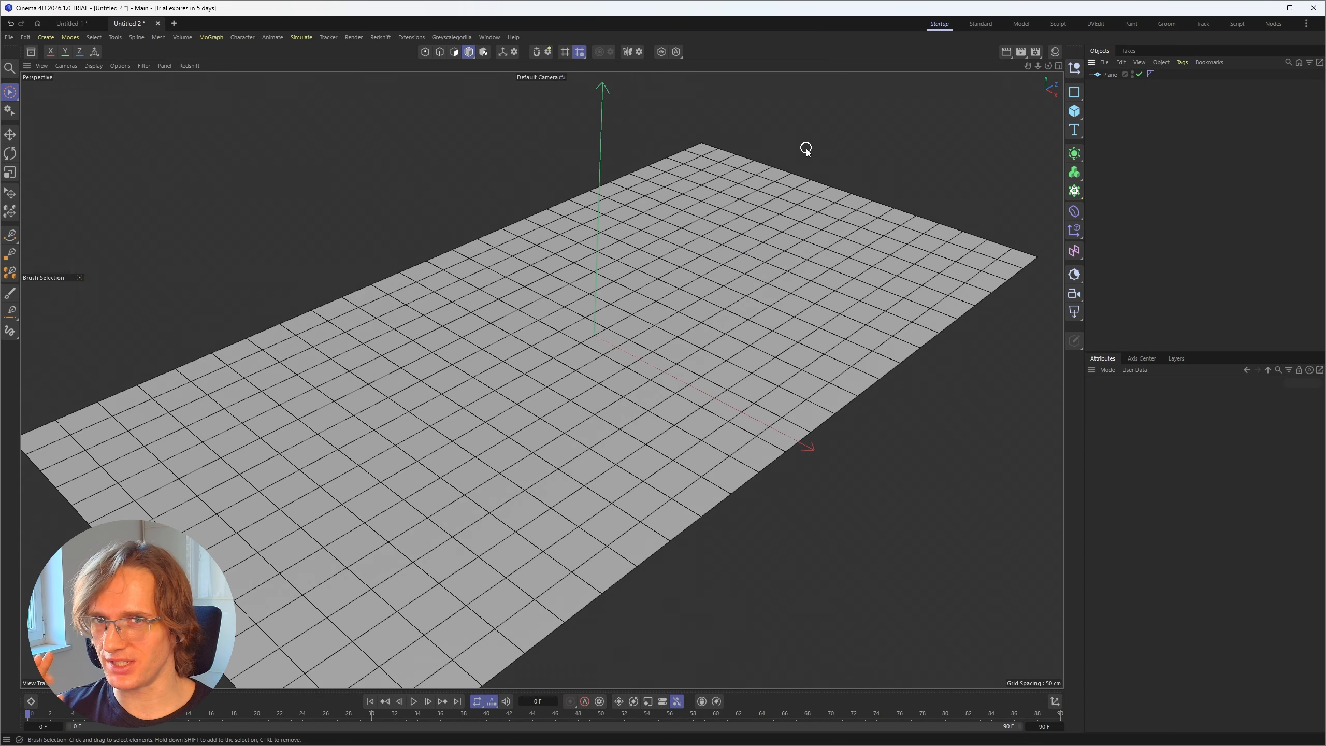
# Step: Add a Cloner to the Cinema 4D scene, set its distribution type to Advanced and assign the Cannonball Distribution
pyautogui.click(1075, 191)
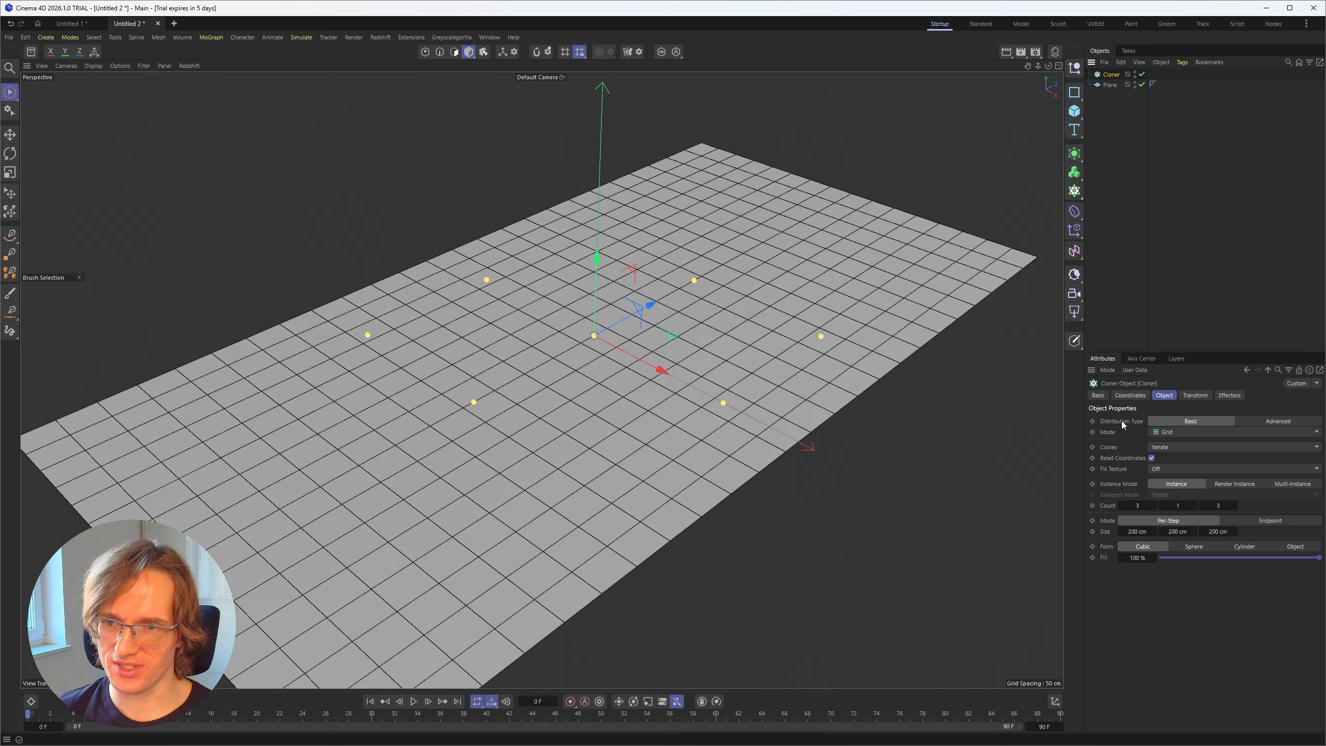
pyautogui.click(1269, 422)
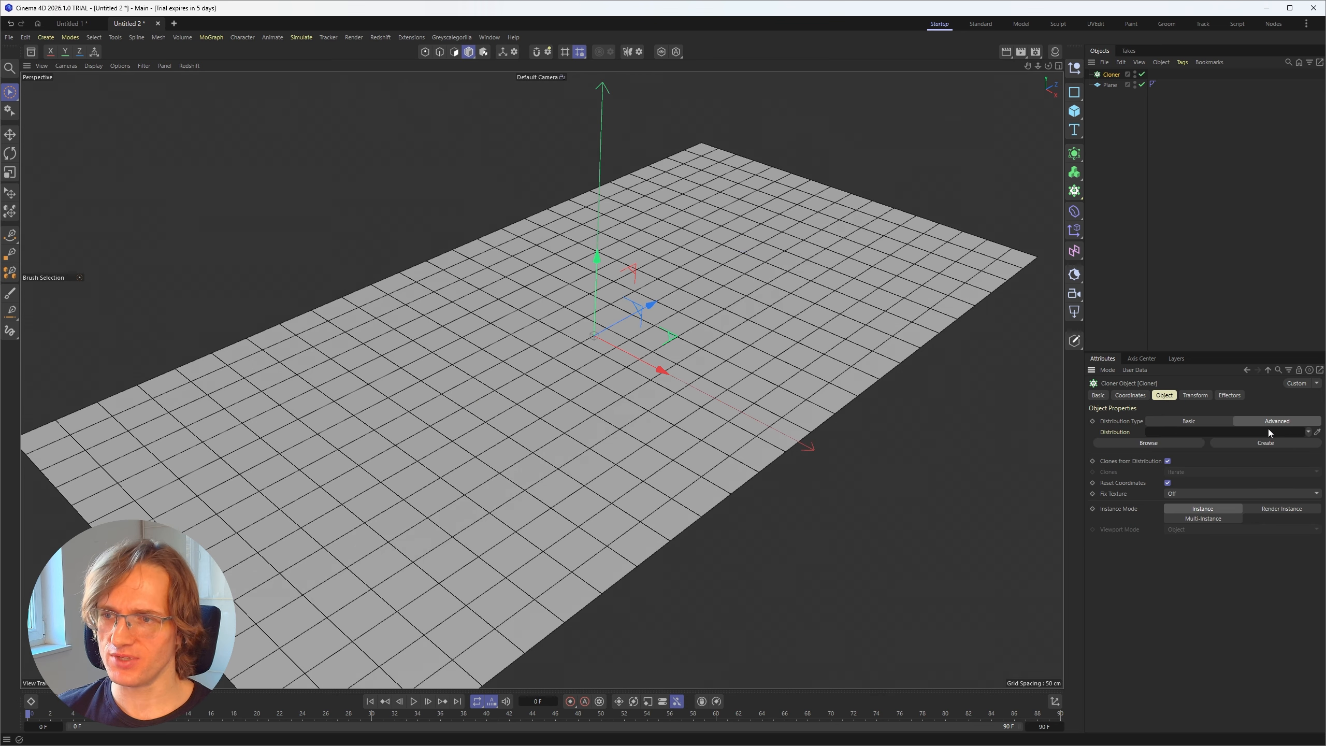
pyautogui.click(1153, 443)
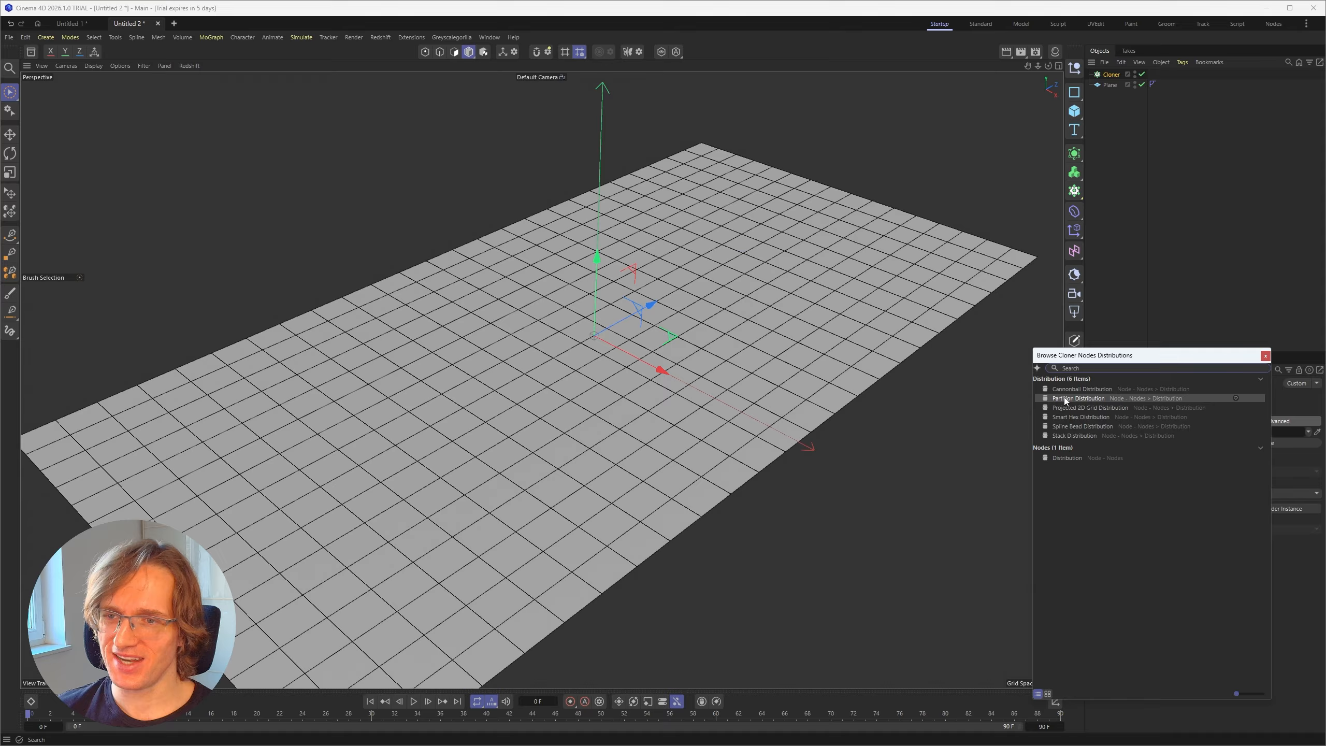
pyautogui.click(1078, 389)
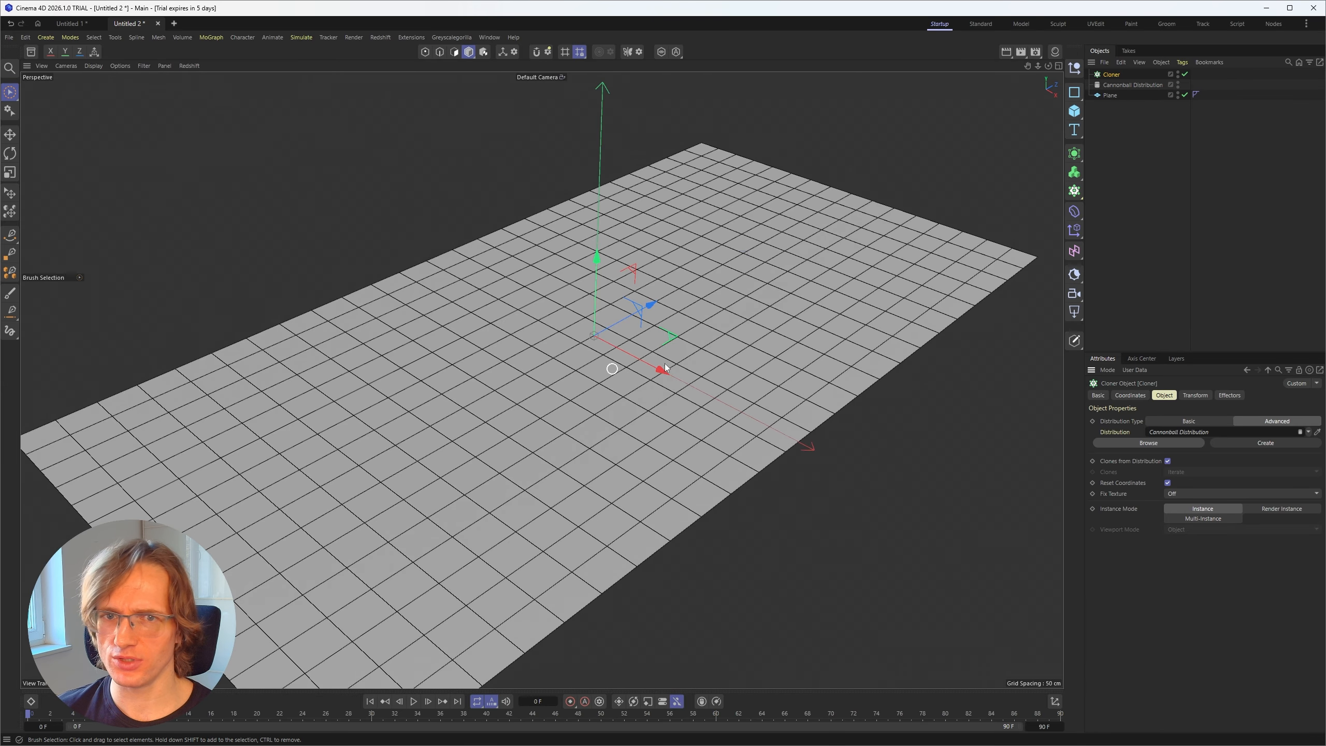
pyautogui.keyDown('alt'); pyautogui.moveTo(609, 367); pyautogui.dragTo(597, 353); pyautogui.keyUp('alt')
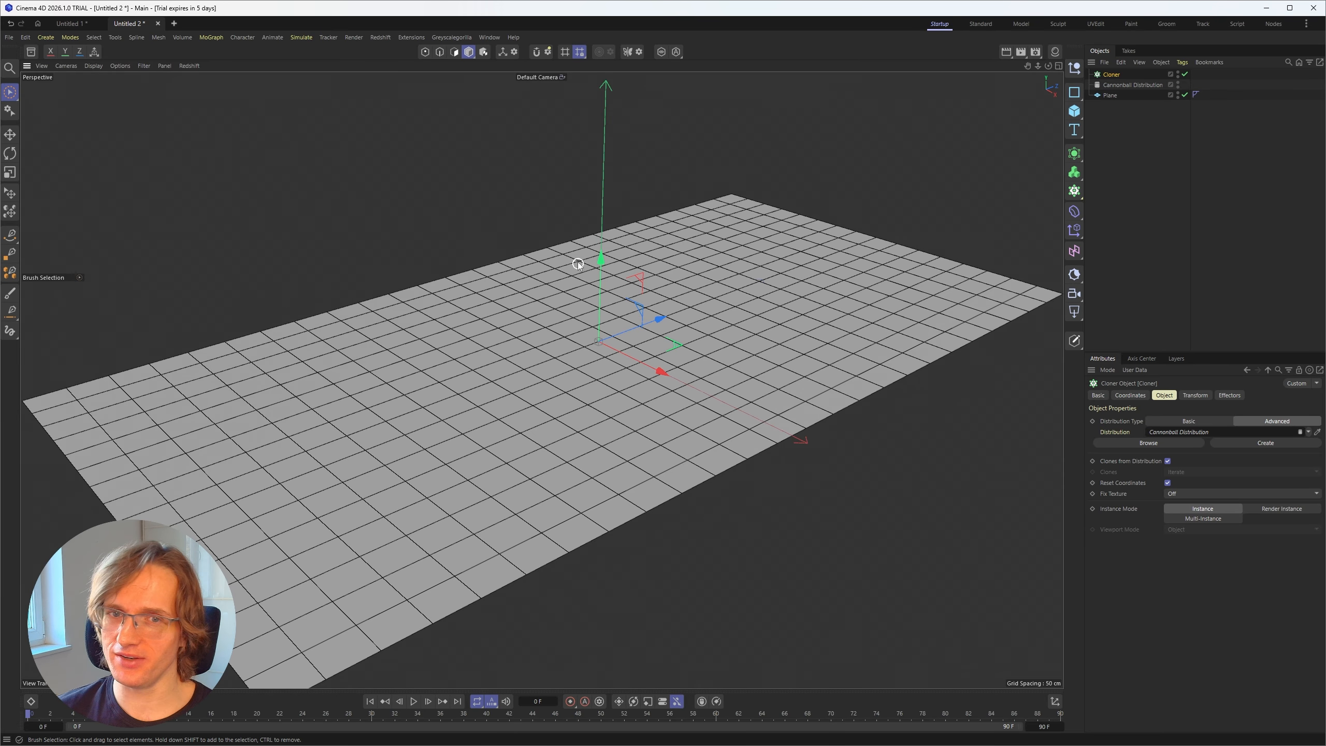
pyautogui.click(1192, 232)
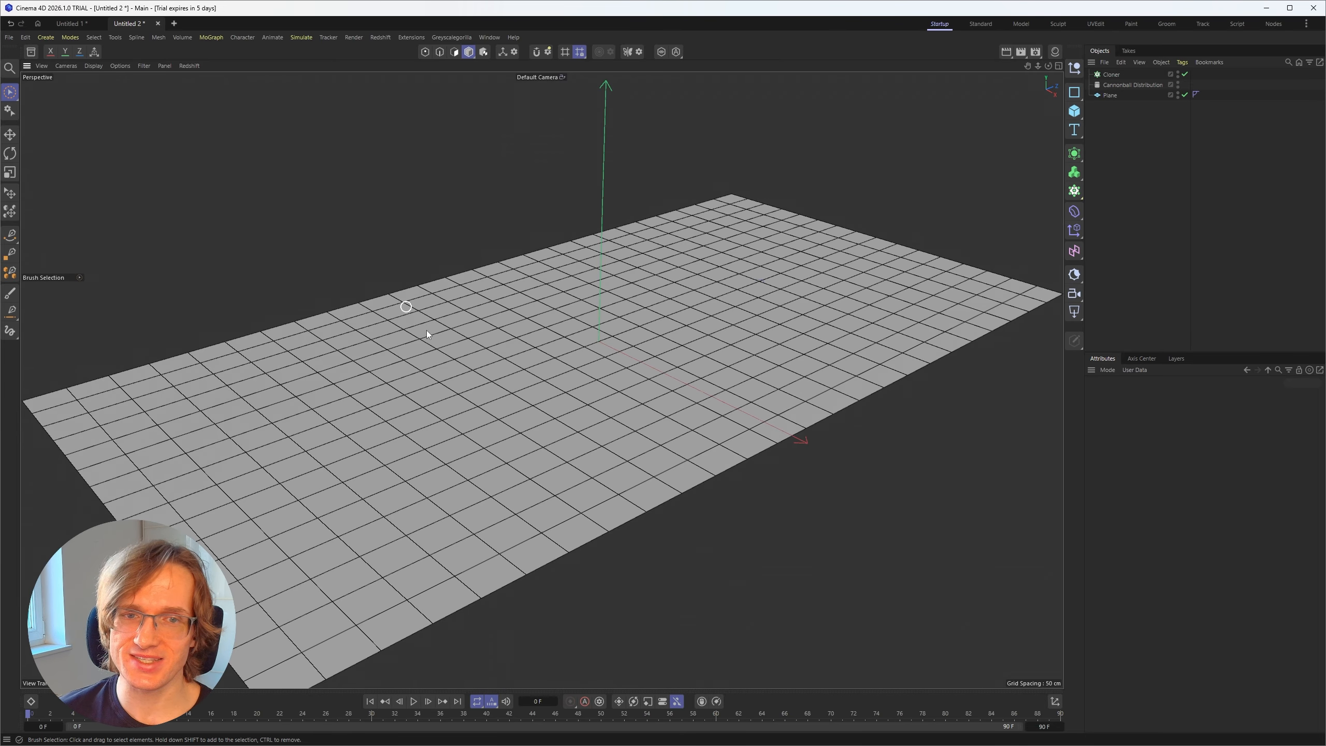
# Step: Open the asset library and search it for "can"
pyautogui.click(30, 54)
pyautogui.click(28, 56)
pyautogui.click(30, 55)
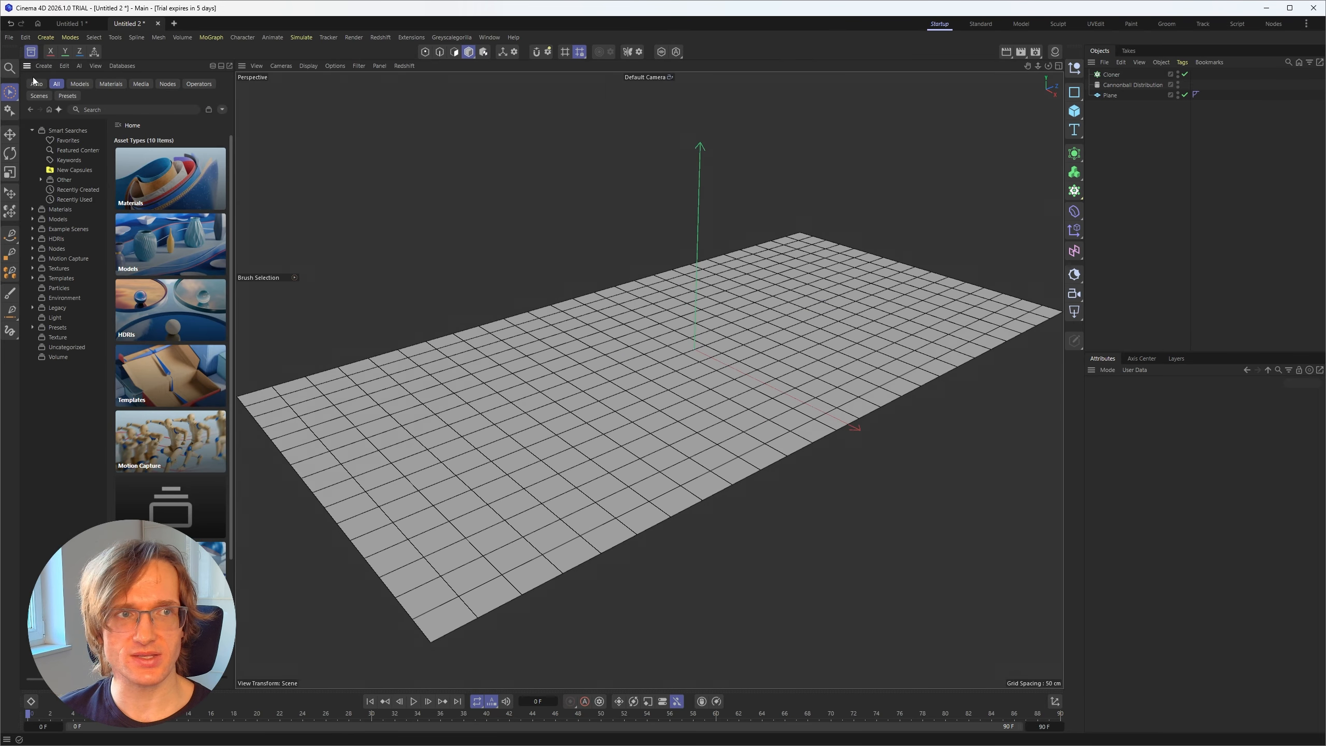
pyautogui.click(96, 111)
pyautogui.write('can')
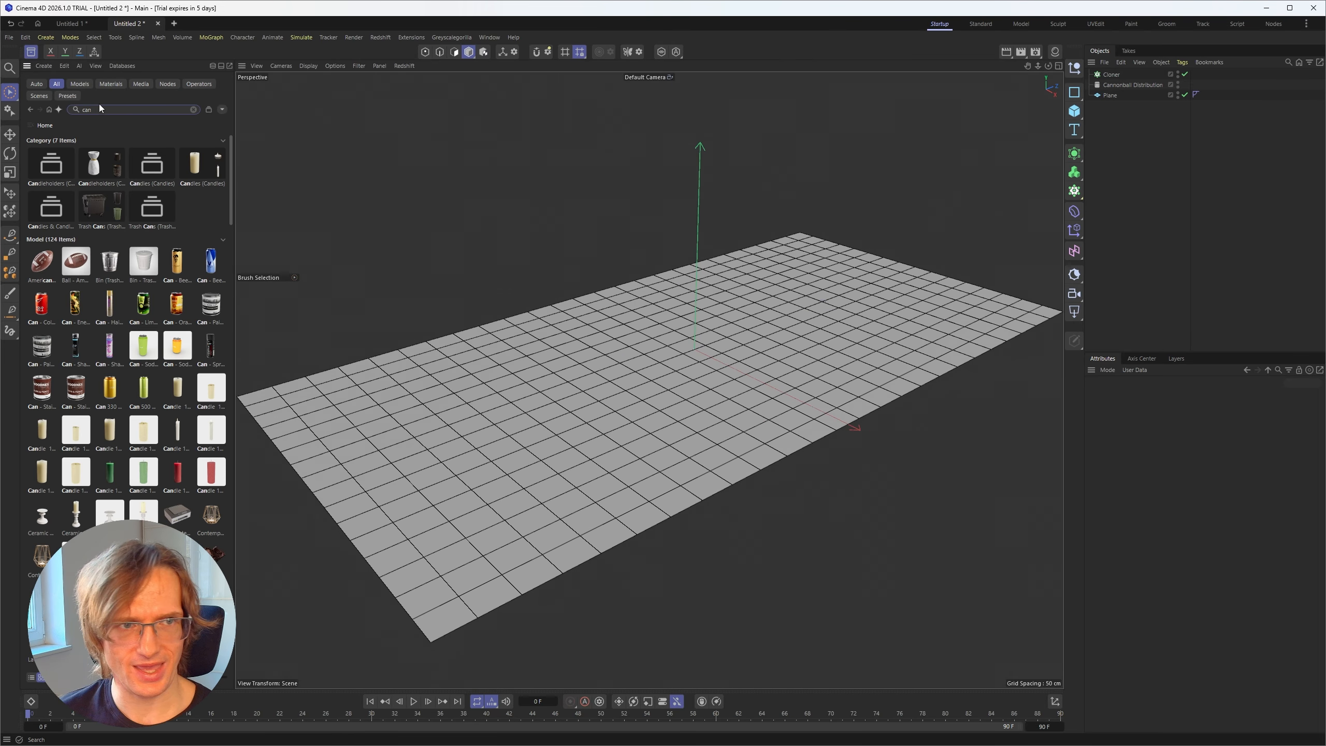
# Step: Find the Orange Can model among the search results, add it to the scene and hide the asset library
pyautogui.keyDown('ctrl'); pyautogui.scroll(5, 98, 185); pyautogui.keyUp('ctrl')
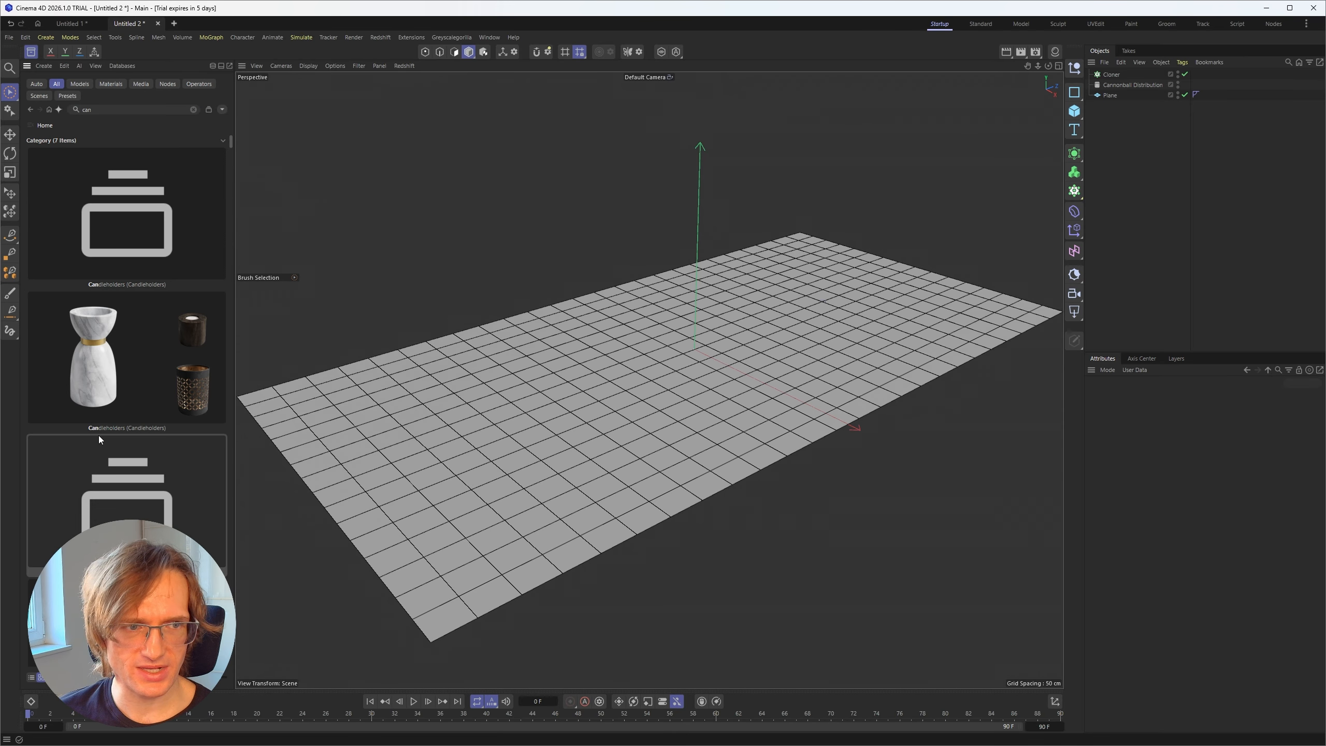
pyautogui.moveTo(231, 141); pyautogui.dragTo(231, 166)
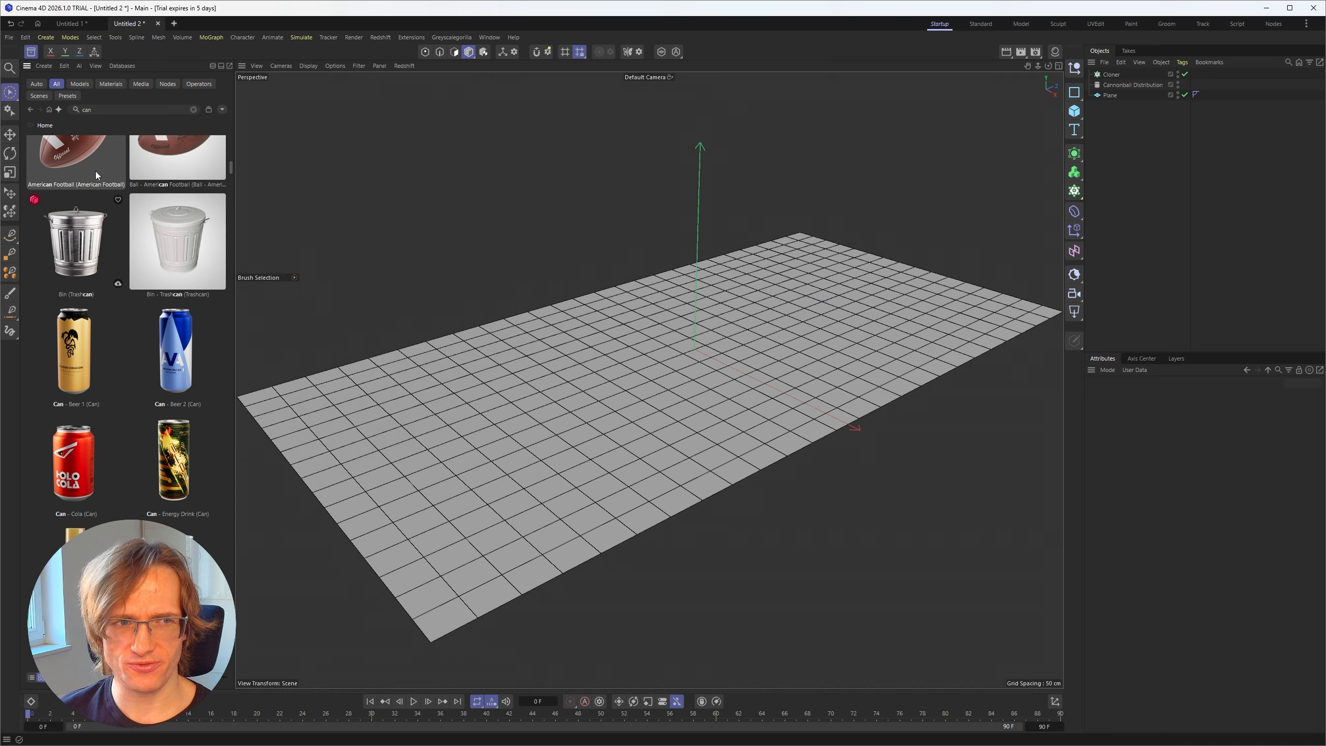
pyautogui.moveTo(230, 170)
pyautogui.mouseDown()
pyautogui.moveTo(233, 147)
pyautogui.moveTo(231, 176)
pyautogui.mouseUp()
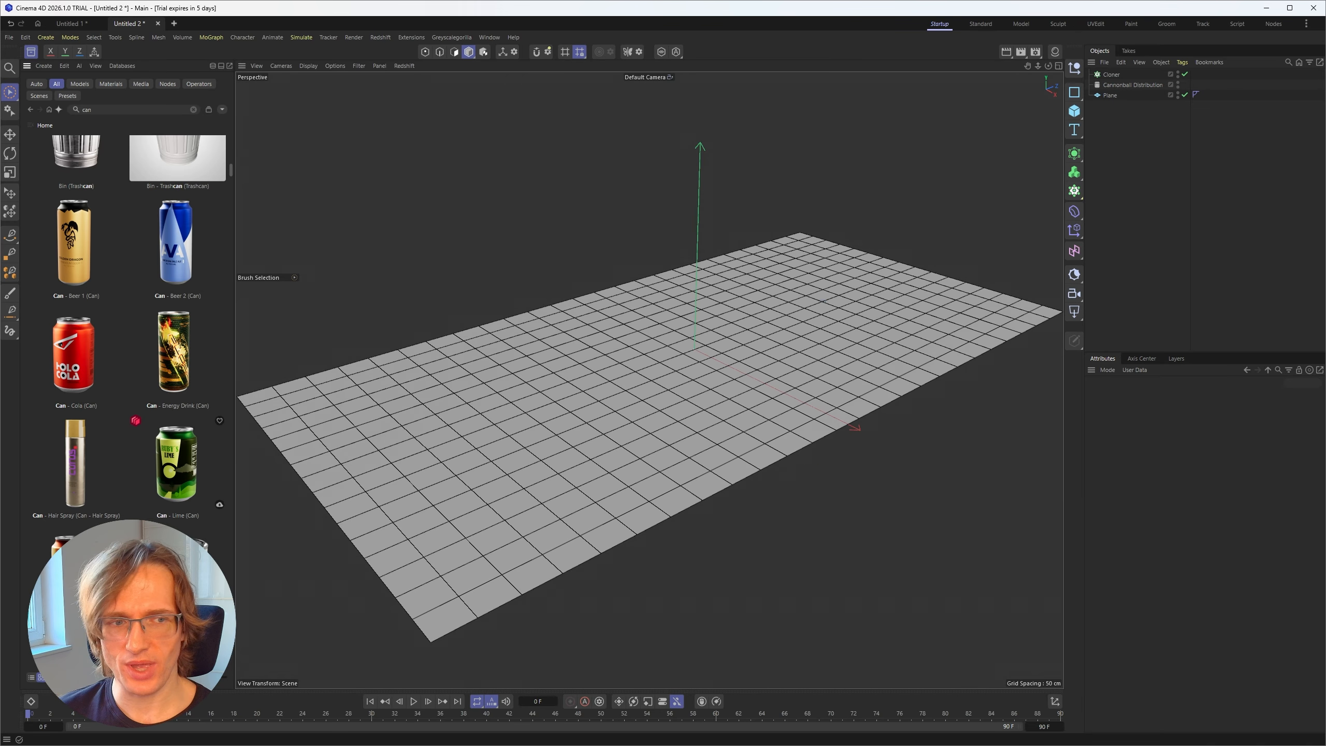
pyautogui.doubleClick(76, 572)
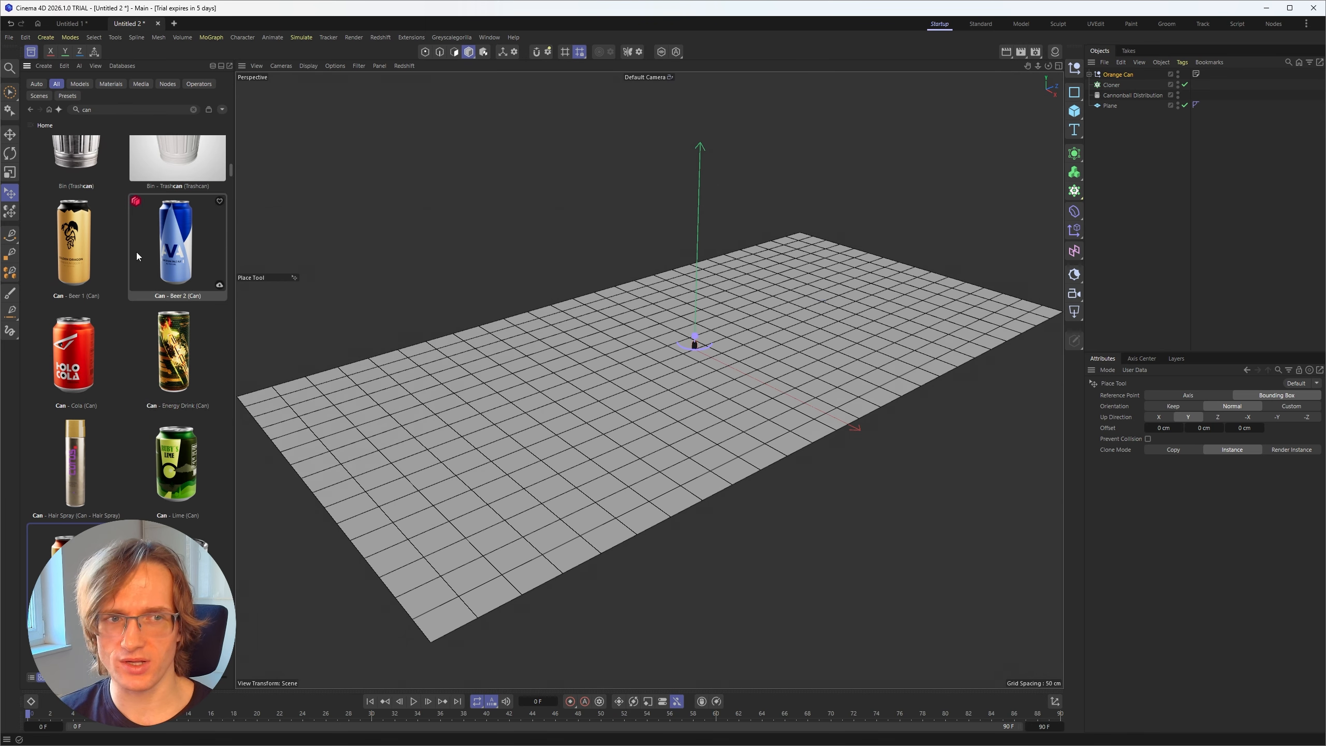
pyautogui.click(31, 52)
# Step: Merge the Orange Can group into a single polygon object with Connect Objects + Delete, and activate the Brush Selection tool
pyautogui.scroll(10, 613, 353)
pyautogui.scroll(5, 613, 353)
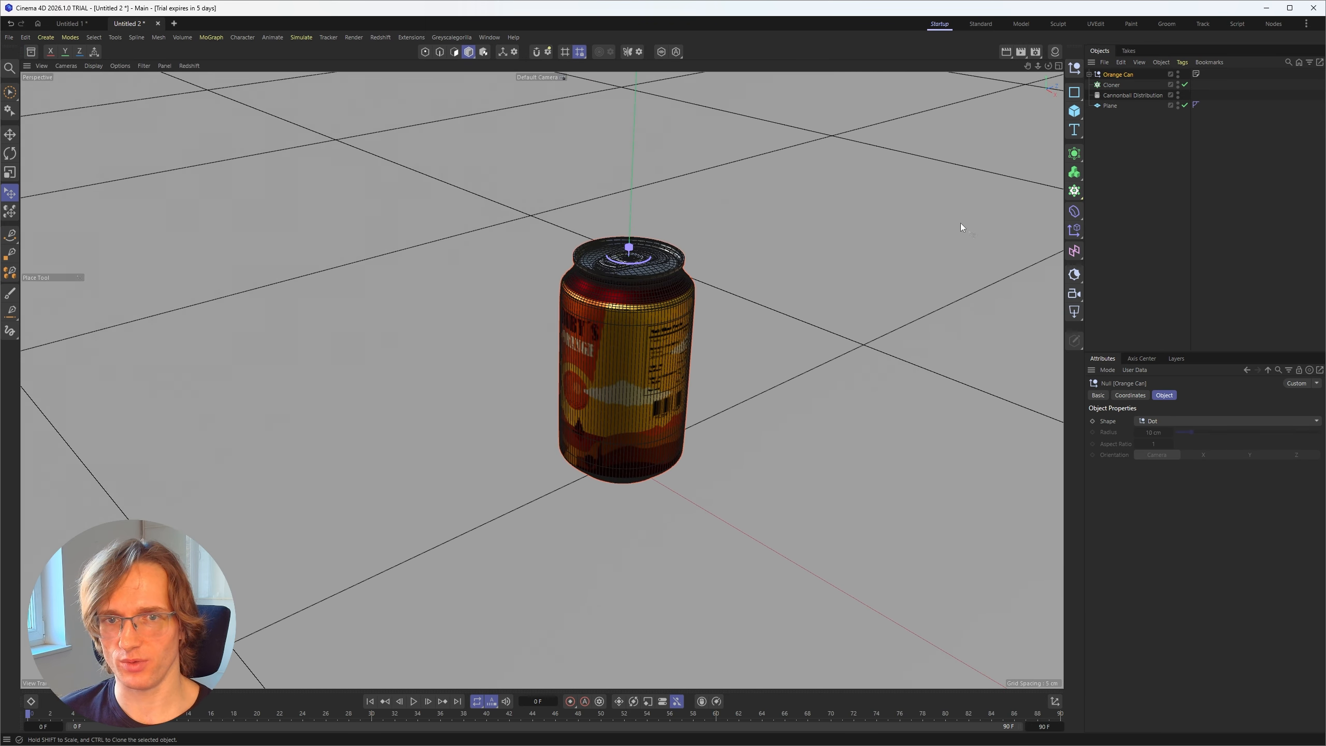
pyautogui.rightClick(1124, 74)
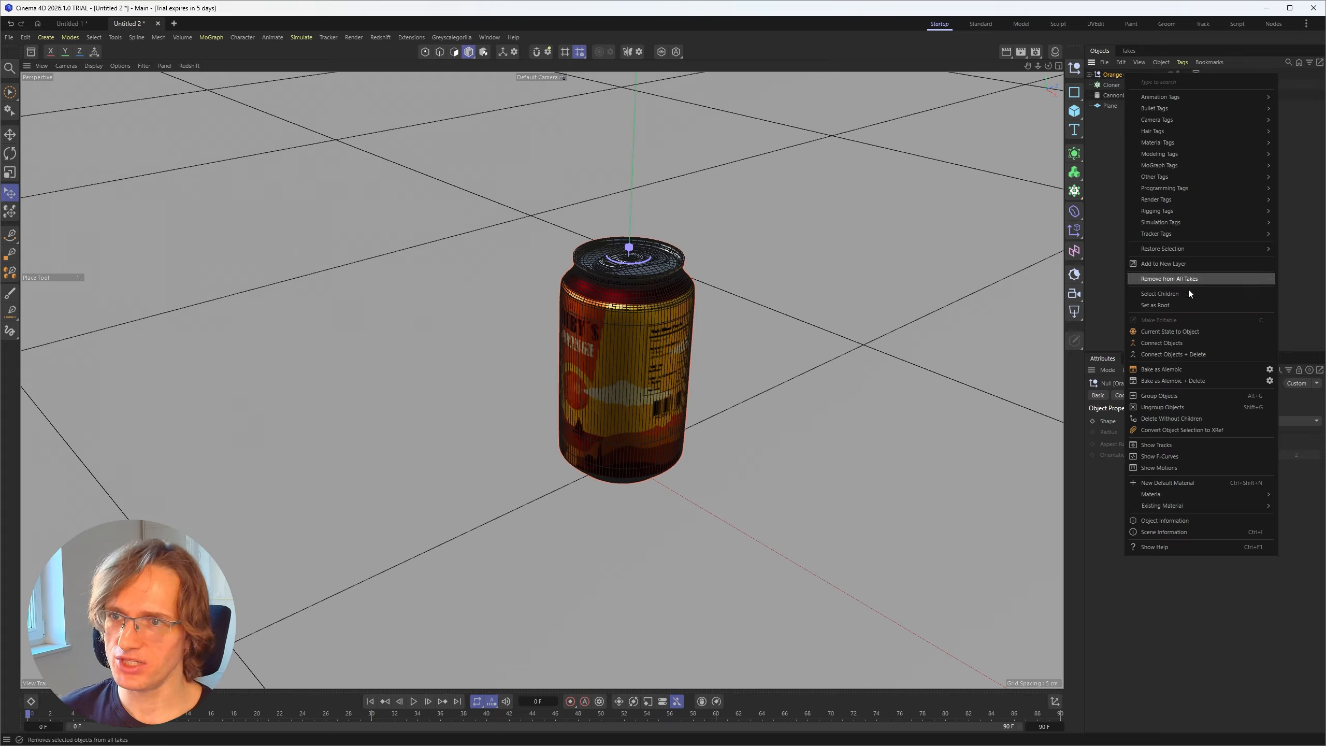
pyautogui.click(1175, 357)
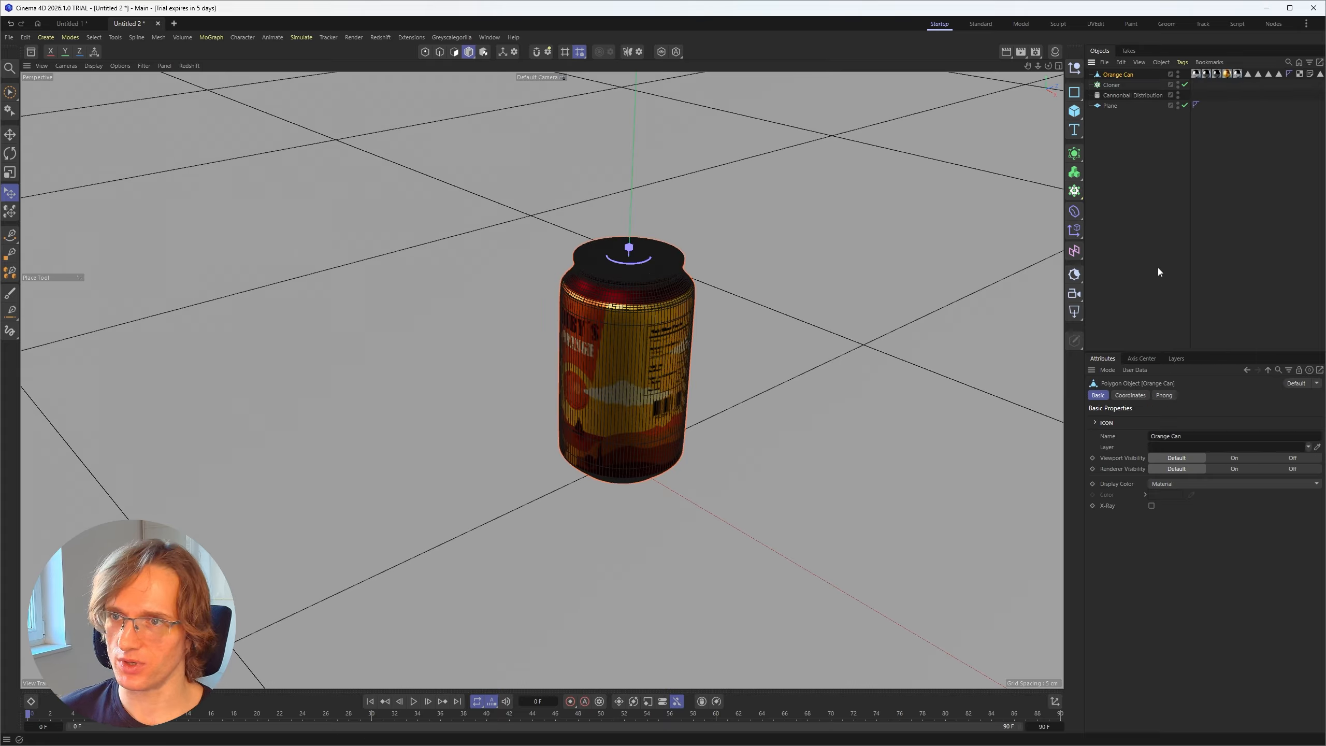
pyautogui.click(9, 92)
pyautogui.moveTo(586, 238)
pyautogui.keyDown('alt'); pyautogui.mouseDown()
pyautogui.moveTo(609, 283)
pyautogui.moveTo(578, 294)
pyautogui.moveTo(599, 277)
pyautogui.mouseUp(); pyautogui.keyUp('alt')
pyautogui.scroll(10, 766, 348)
pyautogui.scroll(-10, 599, 276)
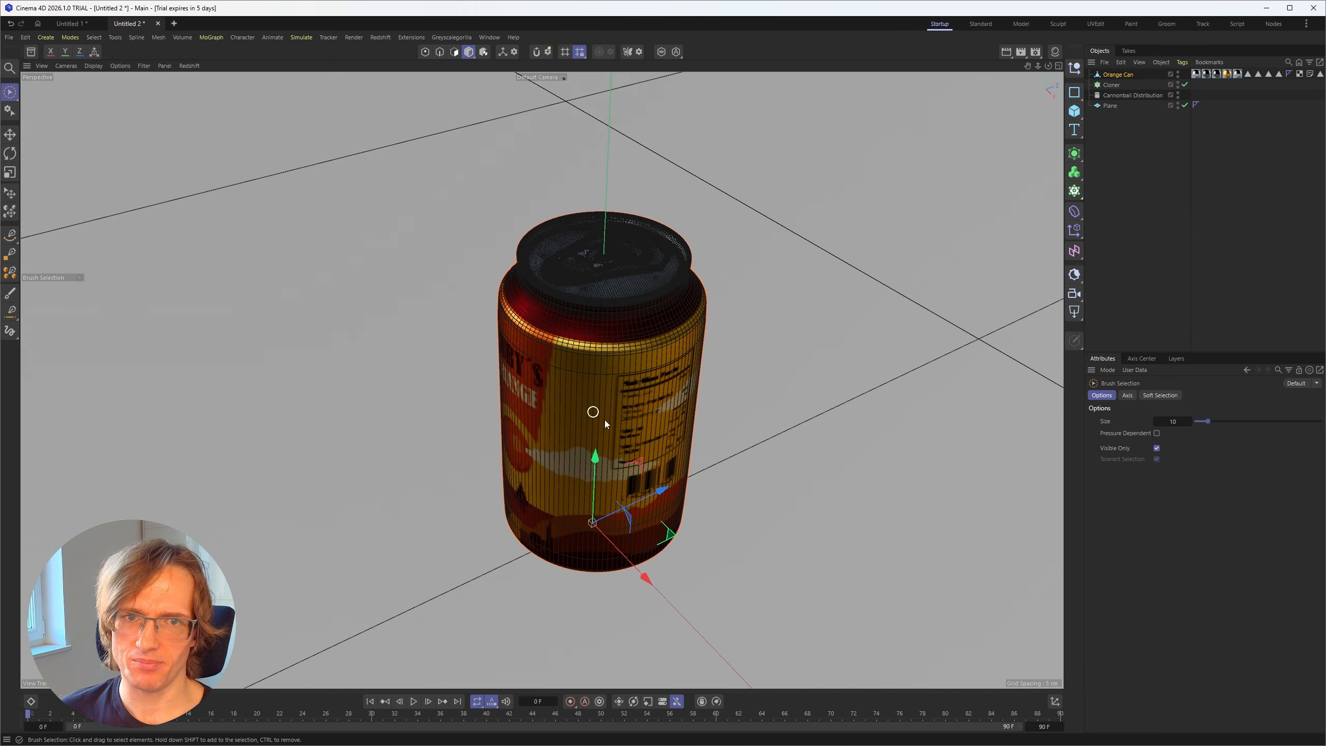
# Step: In the Orange Can label material, connect the basecolor texture to the Emission Color and set the emission radiance to 2
pyautogui.click(1054, 51)
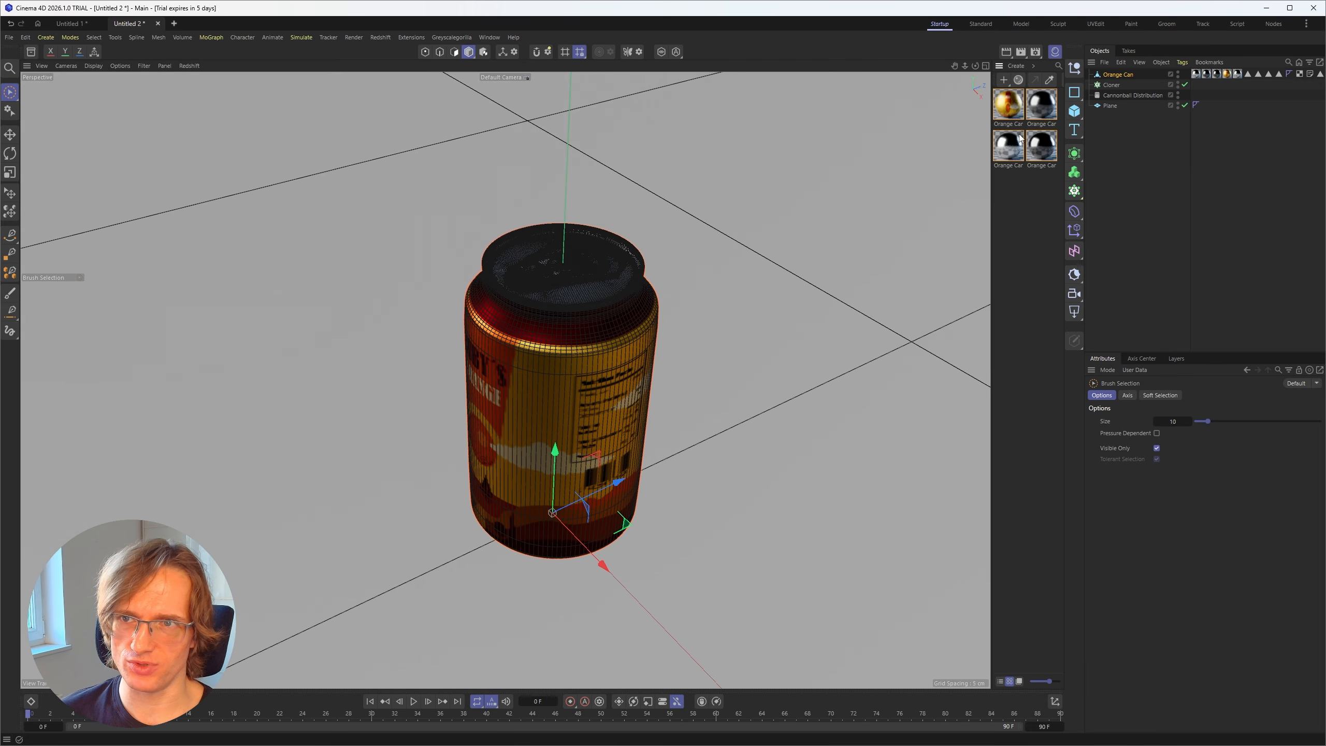
pyautogui.doubleClick(1010, 109)
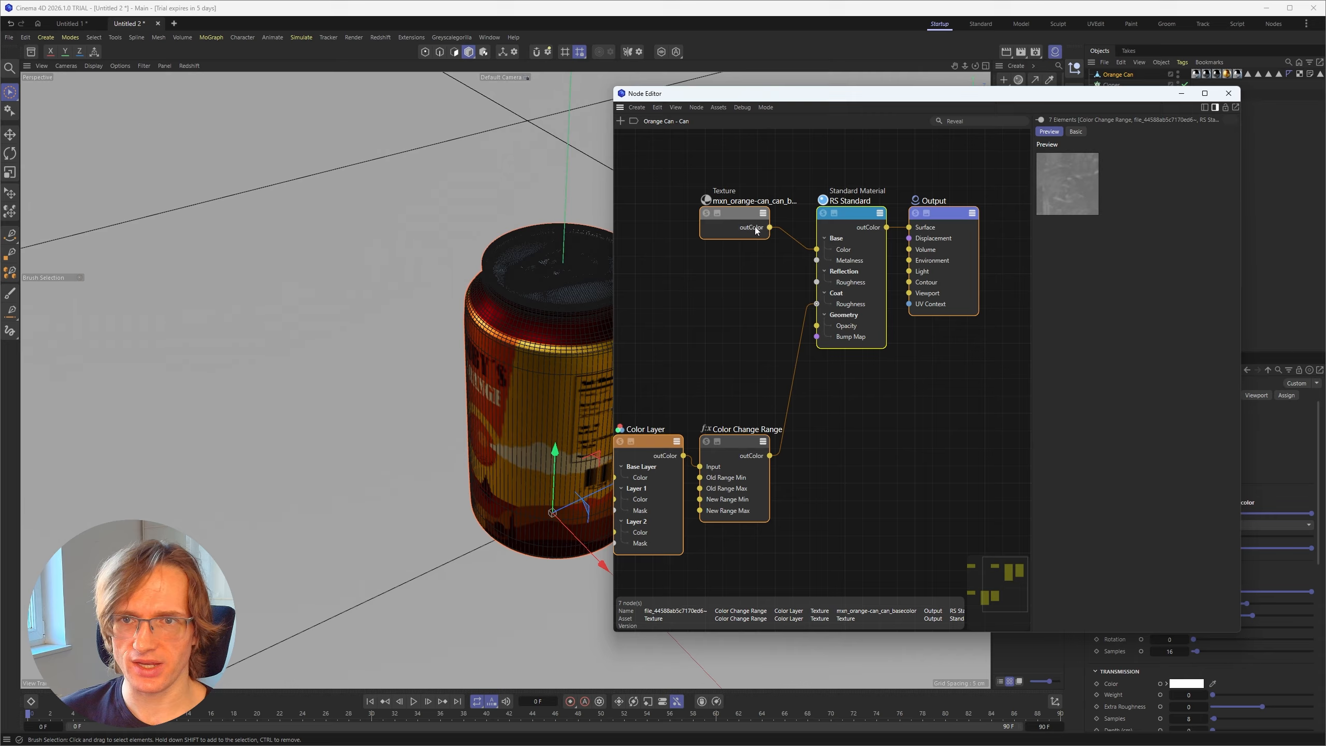
pyautogui.moveTo(770, 229); pyautogui.dragTo(831, 226)
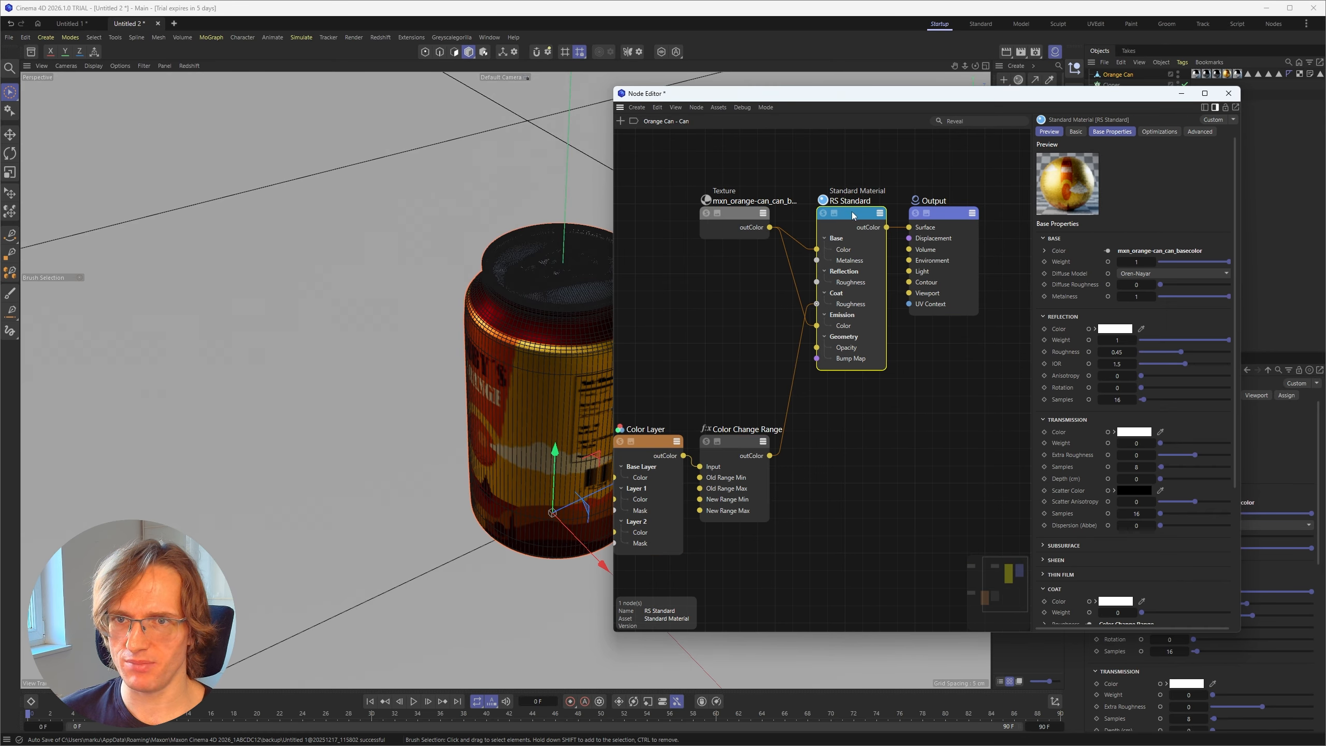
pyautogui.moveTo(854, 215); pyautogui.dragTo(856, 212)
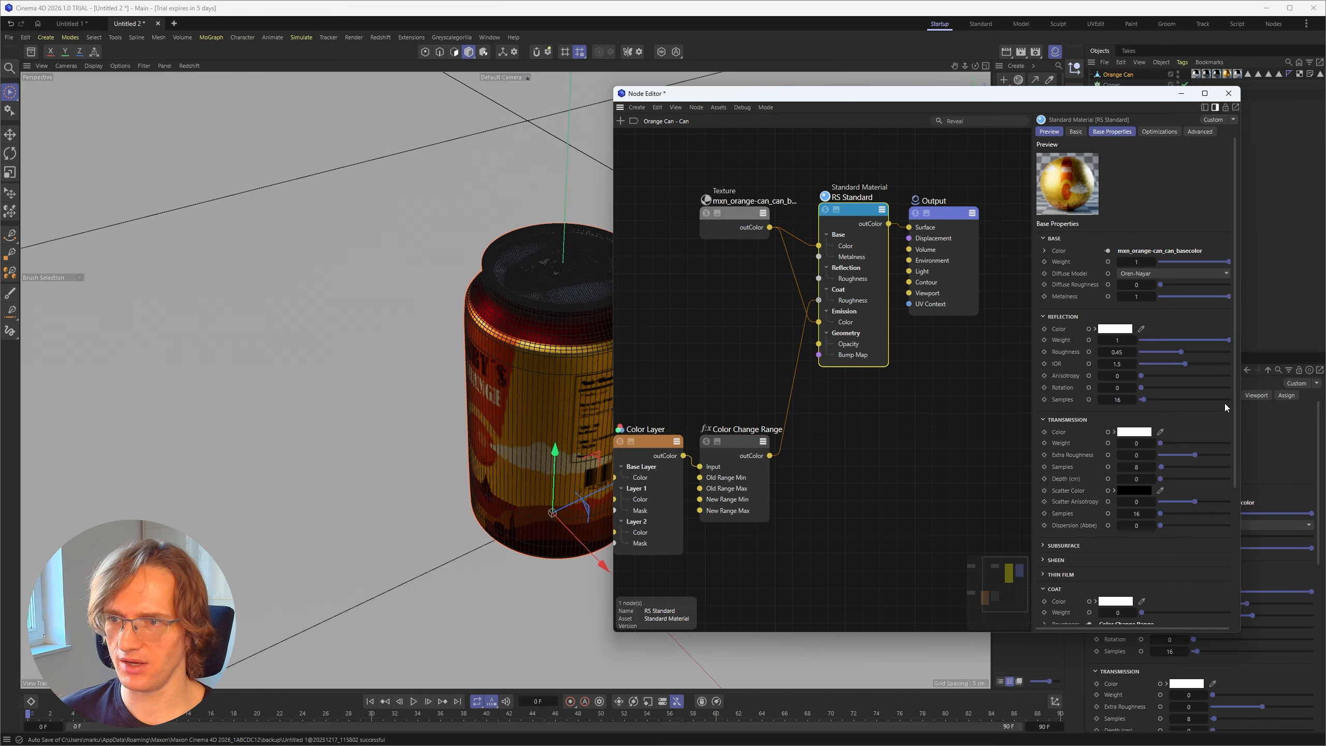
pyautogui.scroll(-4, 1065, 370)
pyautogui.moveTo(1144, 536); pyautogui.dragTo(1145, 537)
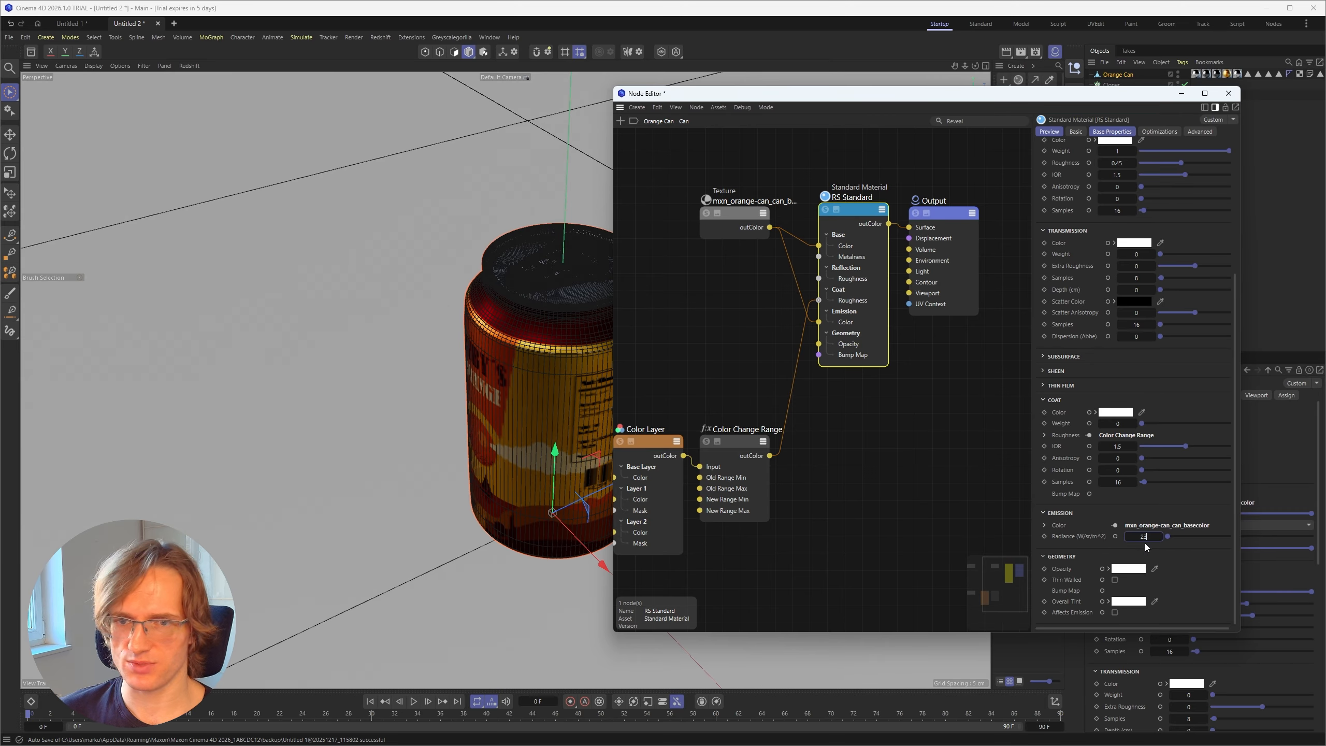
pyautogui.write('2')
pyautogui.press('Return')
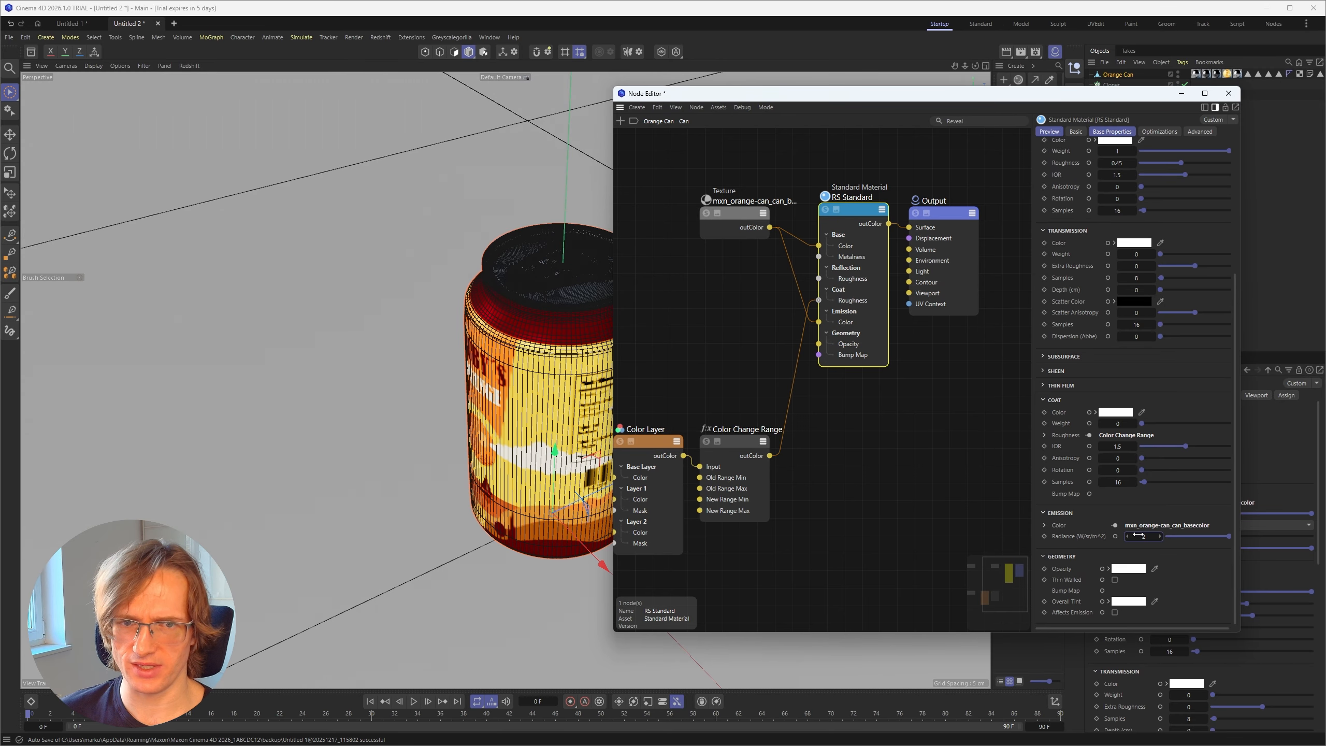
pyautogui.click(1229, 93)
# Step: Change the viewport display to Gouraud shading without lines and deselect the can
pyautogui.scroll(-3, 456, 379)
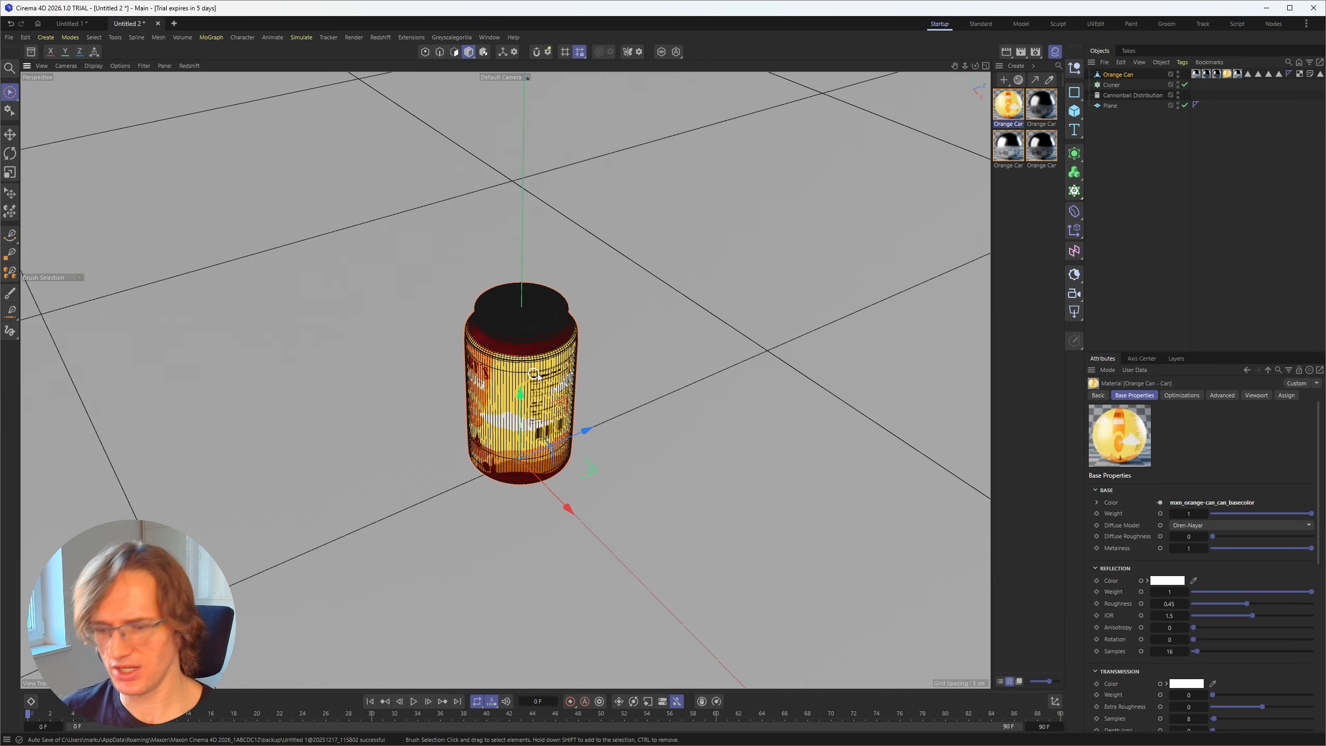
pyautogui.press('n')
pyautogui.press('a')
pyautogui.scroll(-6, 509, 383)
pyautogui.keyDown('alt'); pyautogui.moveTo(405, 435); pyautogui.dragTo(472, 365); pyautogui.keyUp('alt')
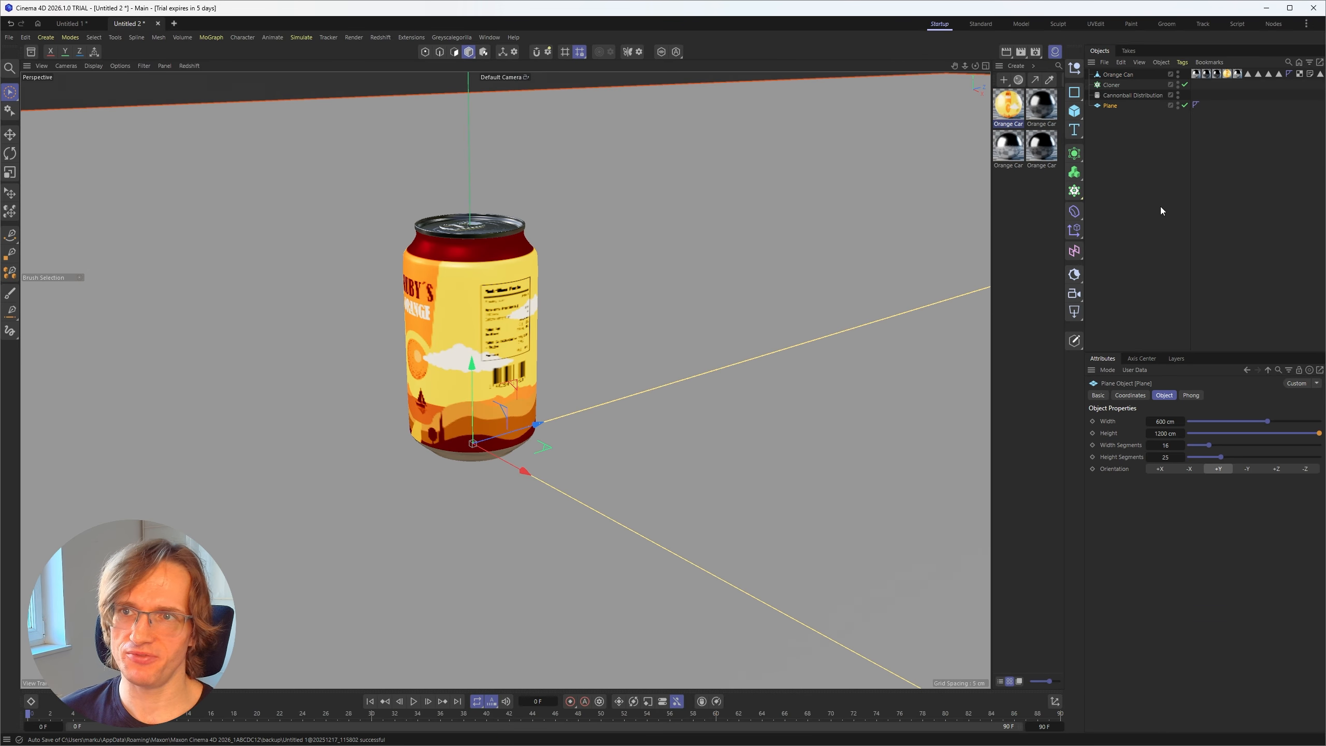
pyautogui.click(1162, 209)
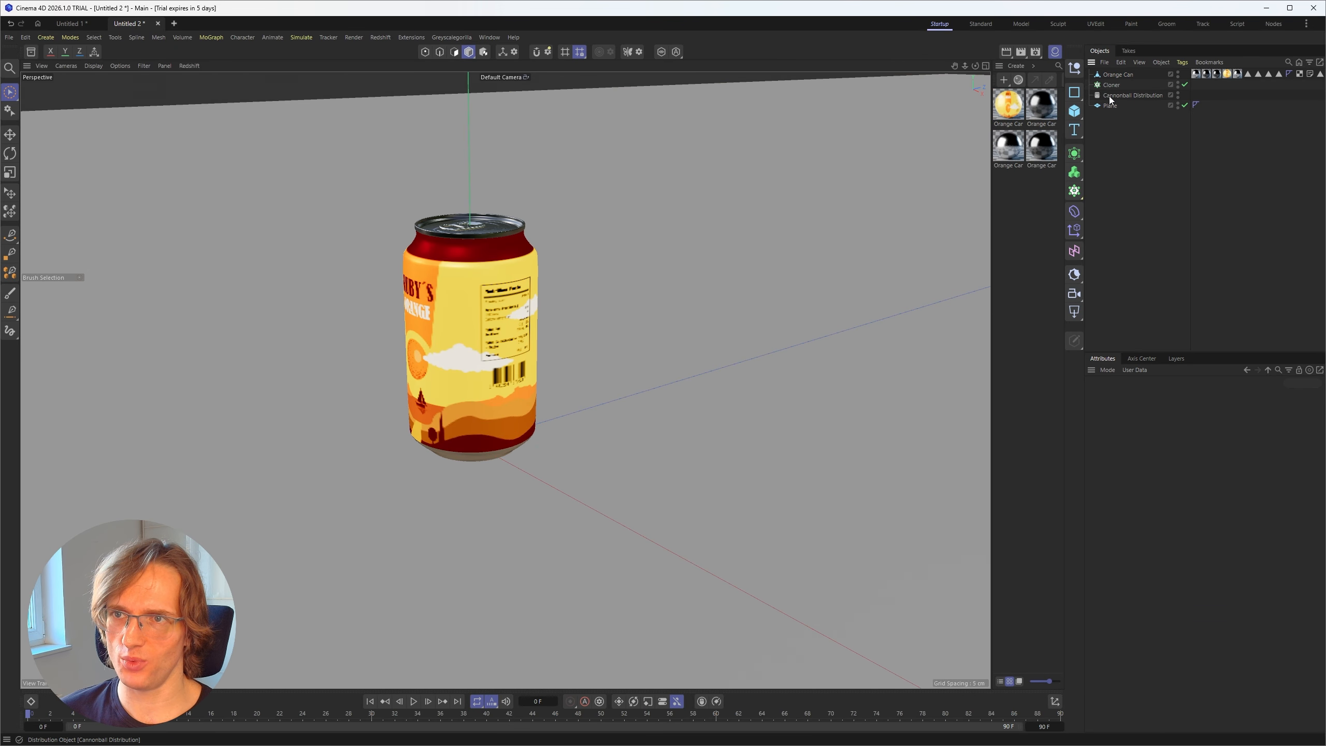
# Step: Make the Orange Can a child of the Cloner and view the whole stack of clones
pyautogui.moveTo(1122, 76); pyautogui.dragTo(1113, 85)
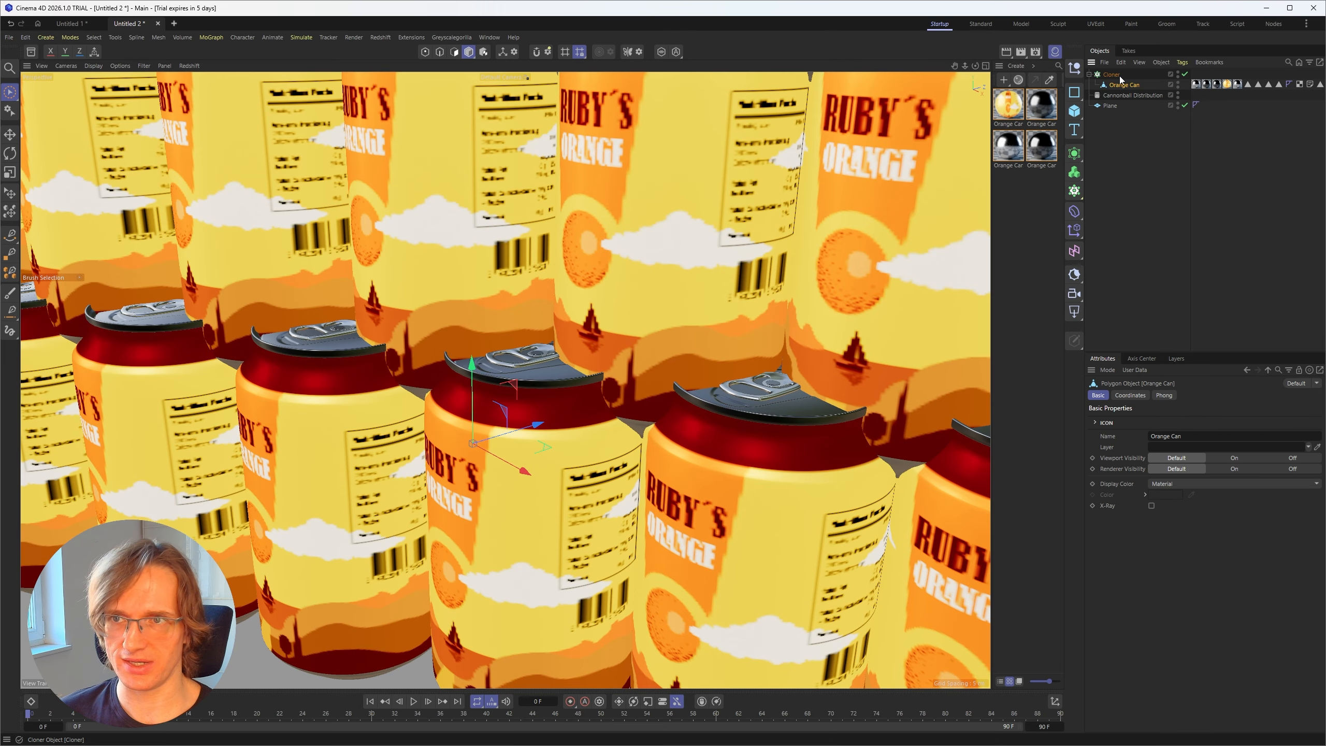
pyautogui.keyDown('alt'); pyautogui.moveTo(596, 283); pyautogui.dragTo(429, 377, button='right'); pyautogui.keyUp('alt')
pyautogui.keyDown('alt'); pyautogui.moveTo(550, 270); pyautogui.dragTo(559, 412, button='middle'); pyautogui.keyUp('alt')
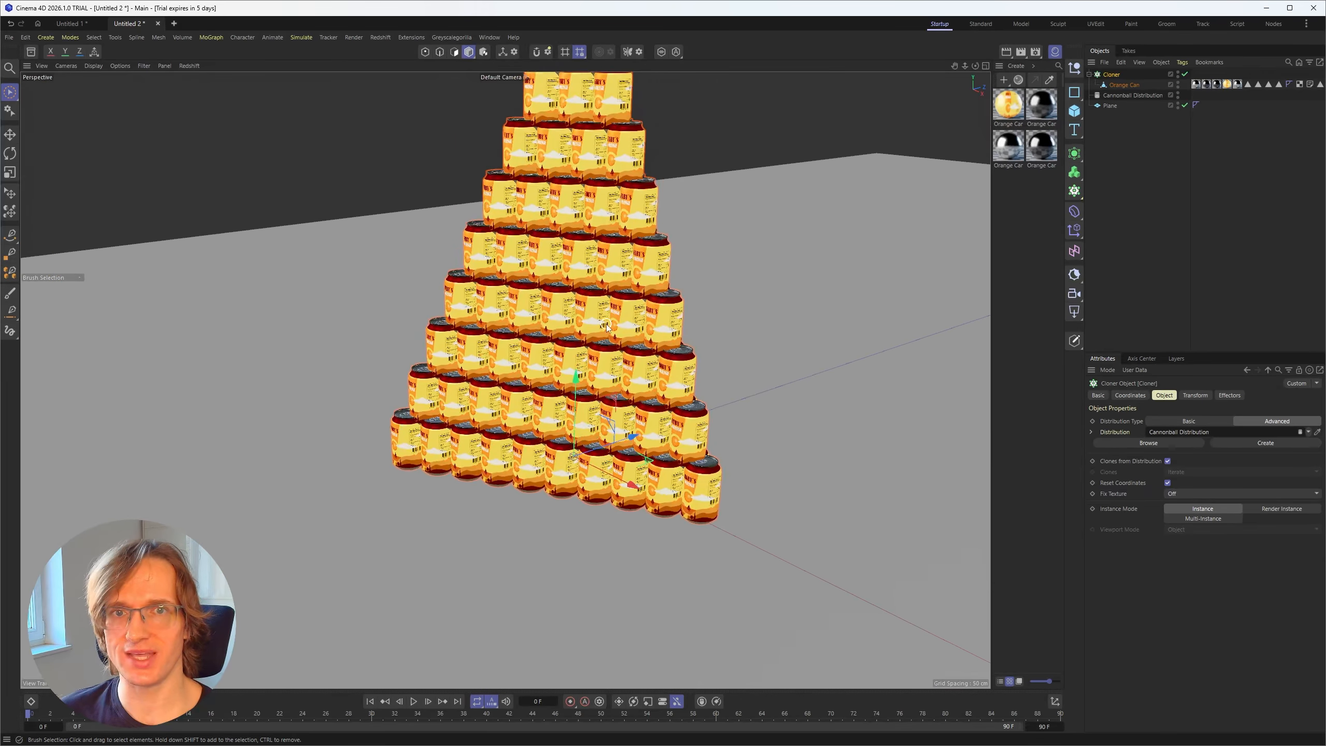
pyautogui.keyDown('alt'); pyautogui.moveTo(689, 235); pyautogui.dragTo(632, 244); pyautogui.keyUp('alt')
pyautogui.keyDown('alt'); pyautogui.moveTo(632, 244); pyautogui.dragTo(637, 372, button='middle'); pyautogui.keyUp('alt')
pyautogui.keyDown('alt'); pyautogui.moveTo(636, 373); pyautogui.dragTo(553, 386, button='right'); pyautogui.keyUp('alt')
pyautogui.keyDown('alt'); pyautogui.moveTo(554, 386); pyautogui.dragTo(621, 418); pyautogui.keyUp('alt')
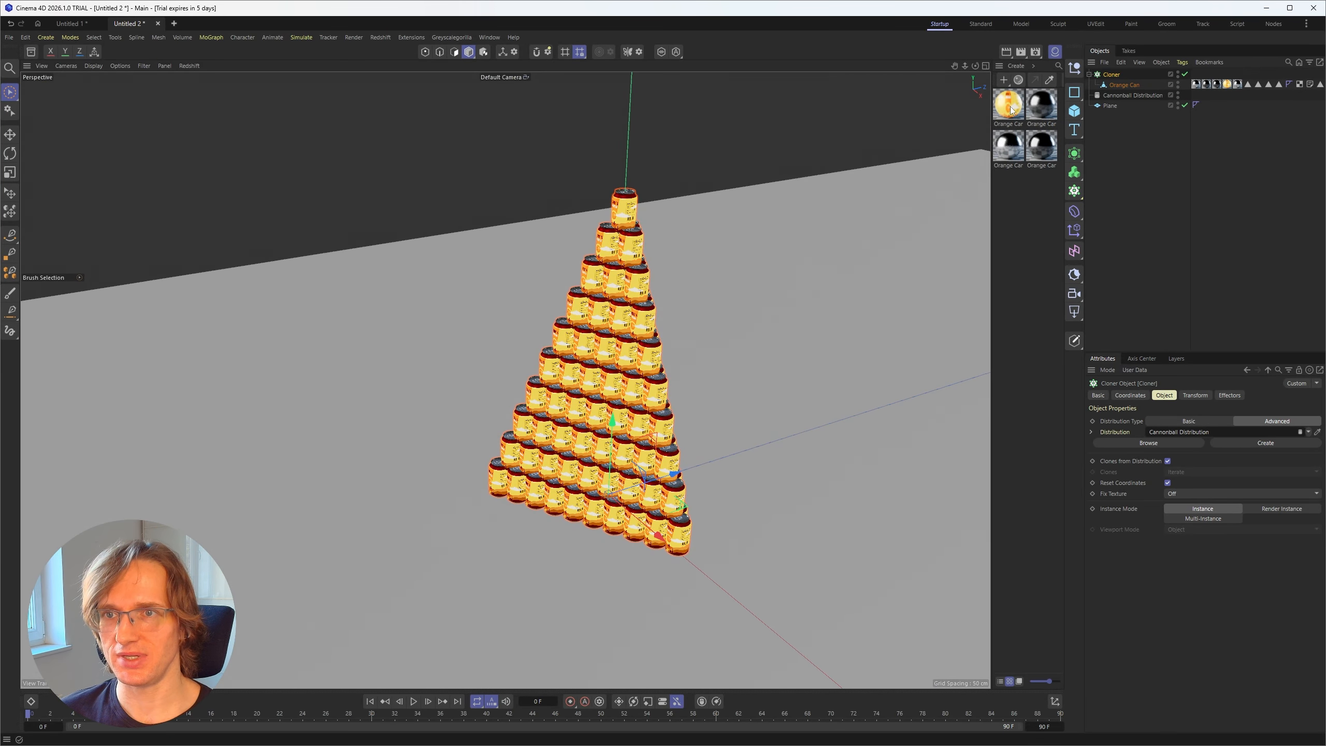
# Step: Set the emission radiance of the Orange Can label material to 0.6
pyautogui.click(1009, 106)
pyautogui.scroll(-10, 1153, 600)
pyautogui.click(1199, 648)
pyautogui.write('0.3')
pyautogui.press('Return')
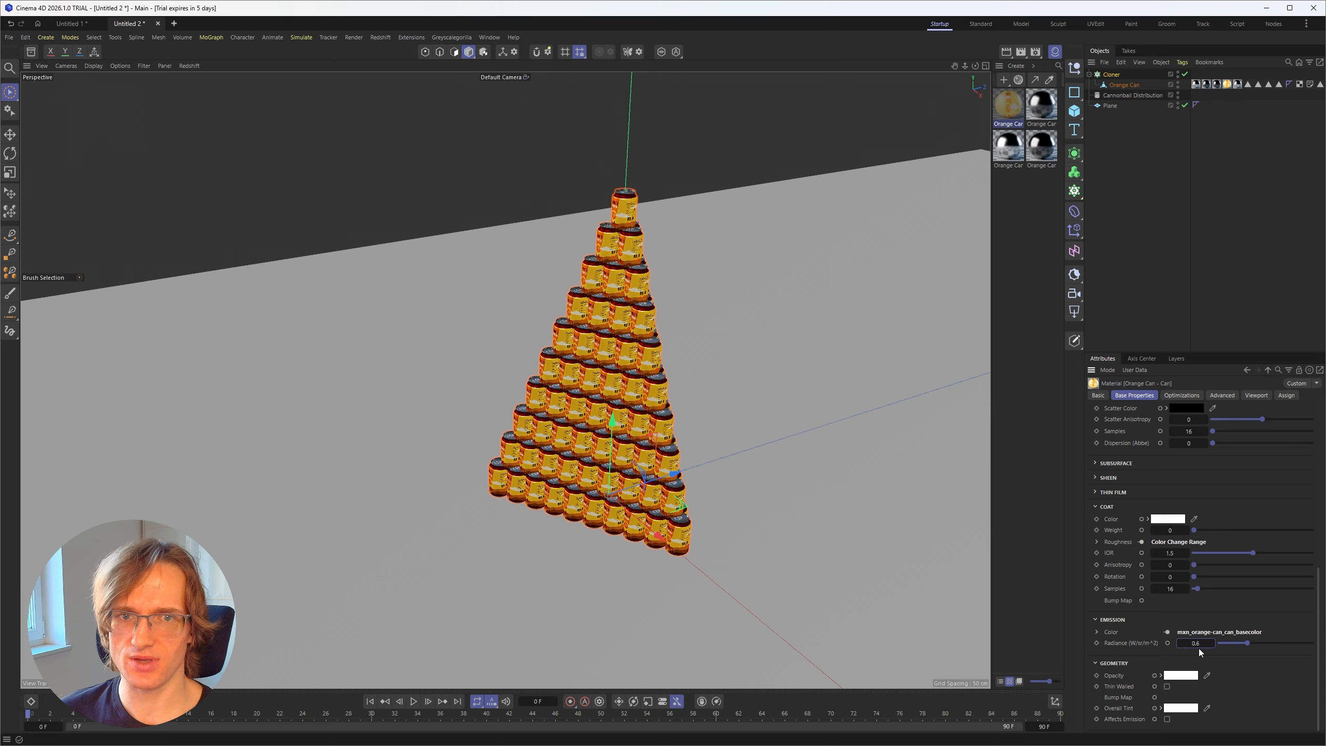
pyautogui.click(1139, 219)
pyautogui.moveTo(606, 396)
pyautogui.keyDown('alt'); pyautogui.mouseDown()
pyautogui.moveTo(631, 403)
pyautogui.moveTo(594, 403)
pyautogui.mouseUp(); pyautogui.keyUp('alt')
pyautogui.keyDown('alt'); pyautogui.moveTo(594, 403); pyautogui.dragTo(599, 292, button='right'); pyautogui.keyUp('alt')
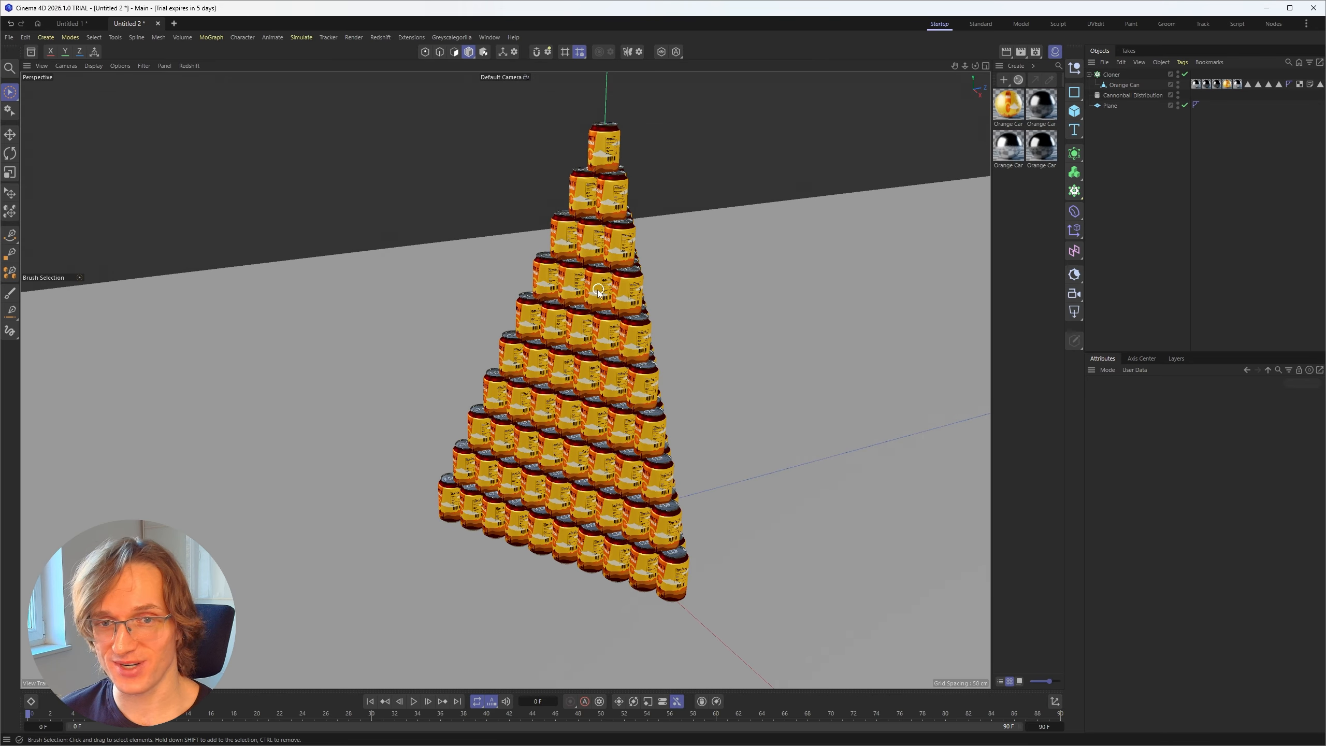
pyautogui.keyDown('alt'); pyautogui.moveTo(547, 366); pyautogui.dragTo(576, 360); pyautogui.keyUp('alt')
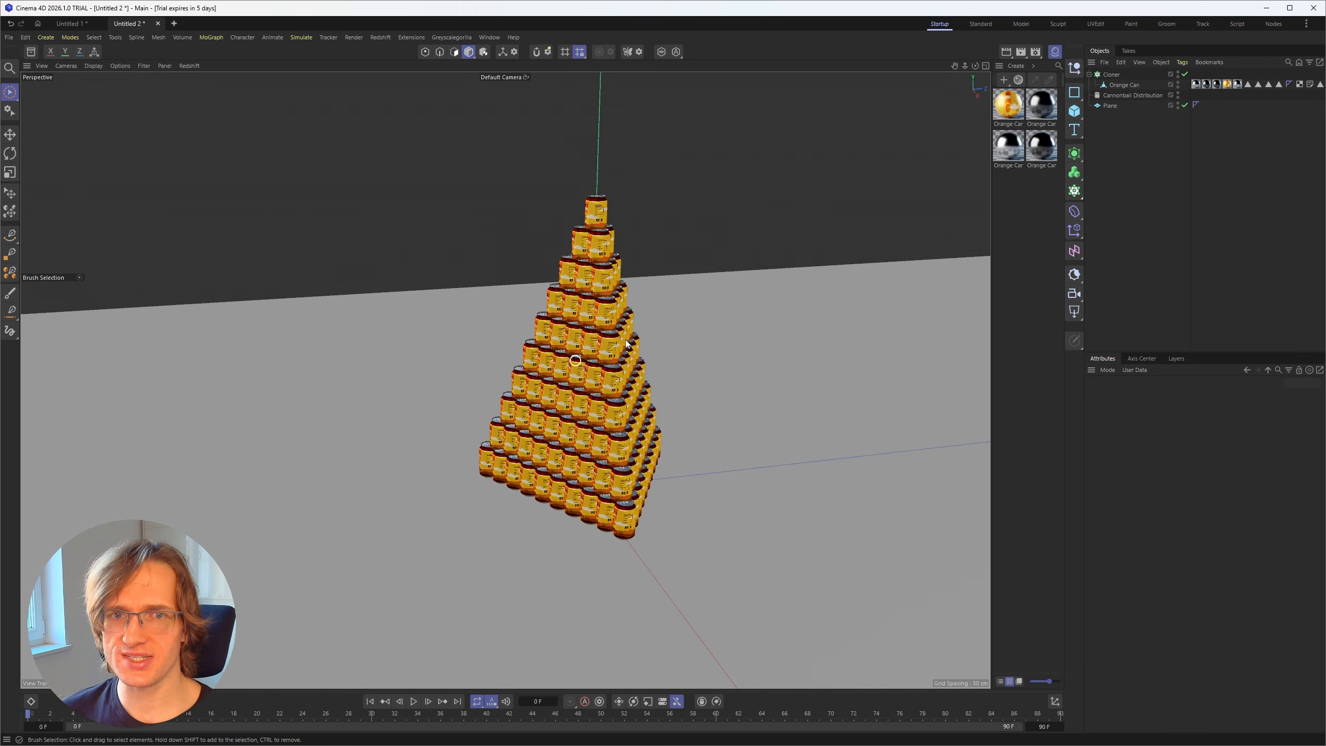
# Step: Select the Cannonball Distribution and change its shape to Tri Grid
pyautogui.click(1112, 75)
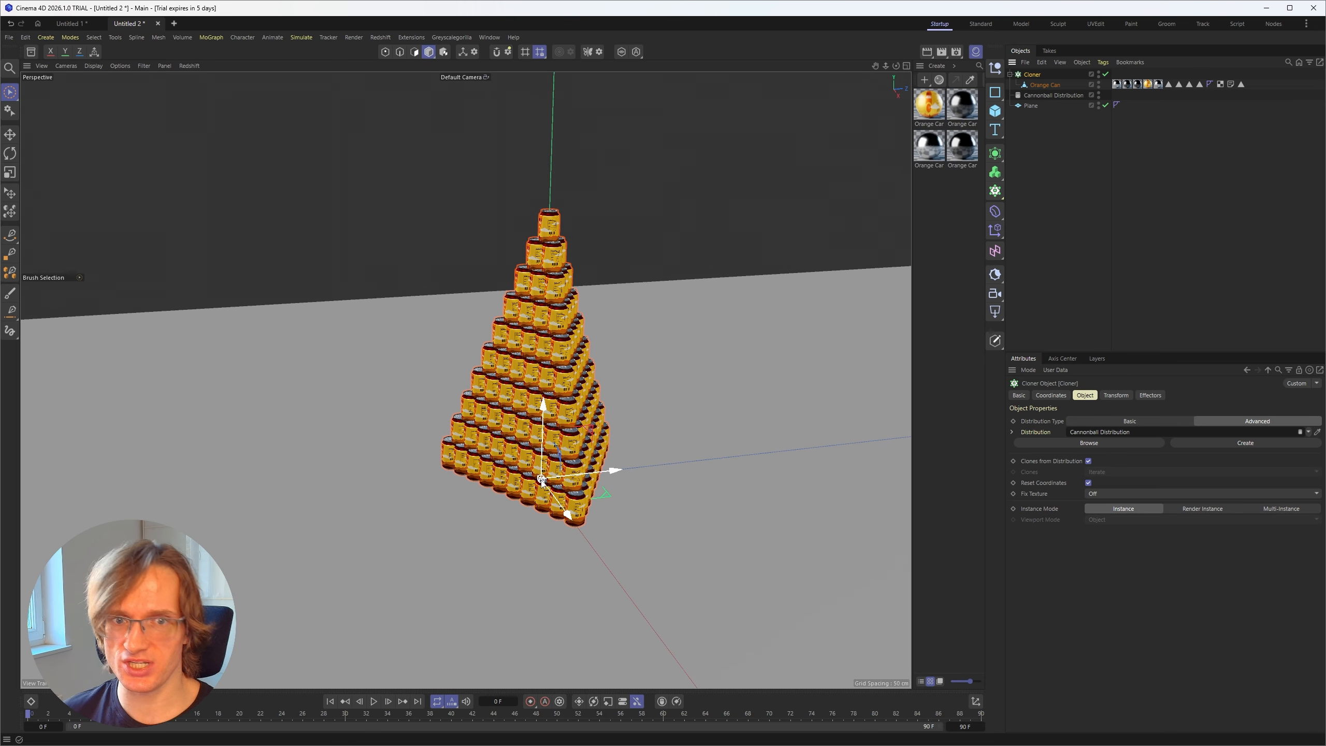
pyautogui.click(1096, 163)
pyautogui.click(1037, 73)
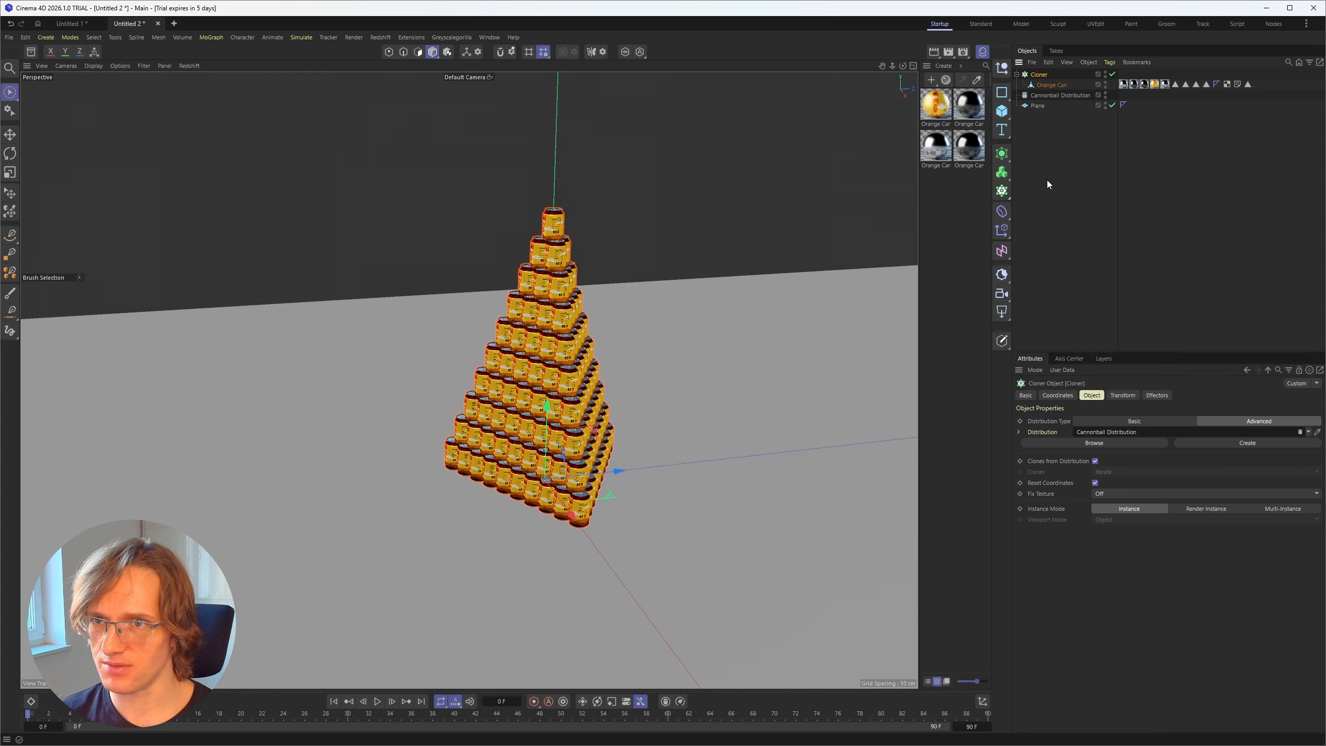
pyautogui.click(1054, 98)
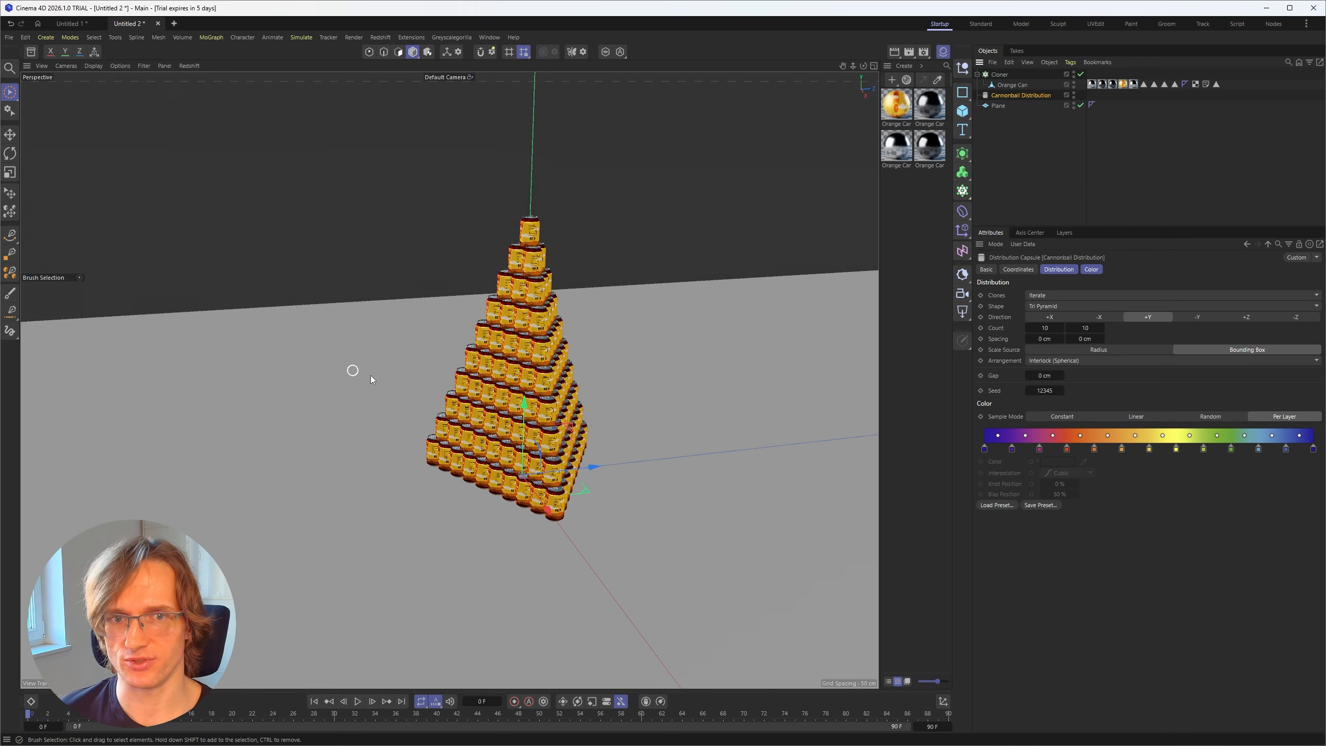
pyautogui.moveTo(501, 385)
pyautogui.keyDown('alt'); pyautogui.mouseDown()
pyautogui.moveTo(532, 385)
pyautogui.moveTo(504, 371)
pyautogui.mouseUp(); pyautogui.keyUp('alt')
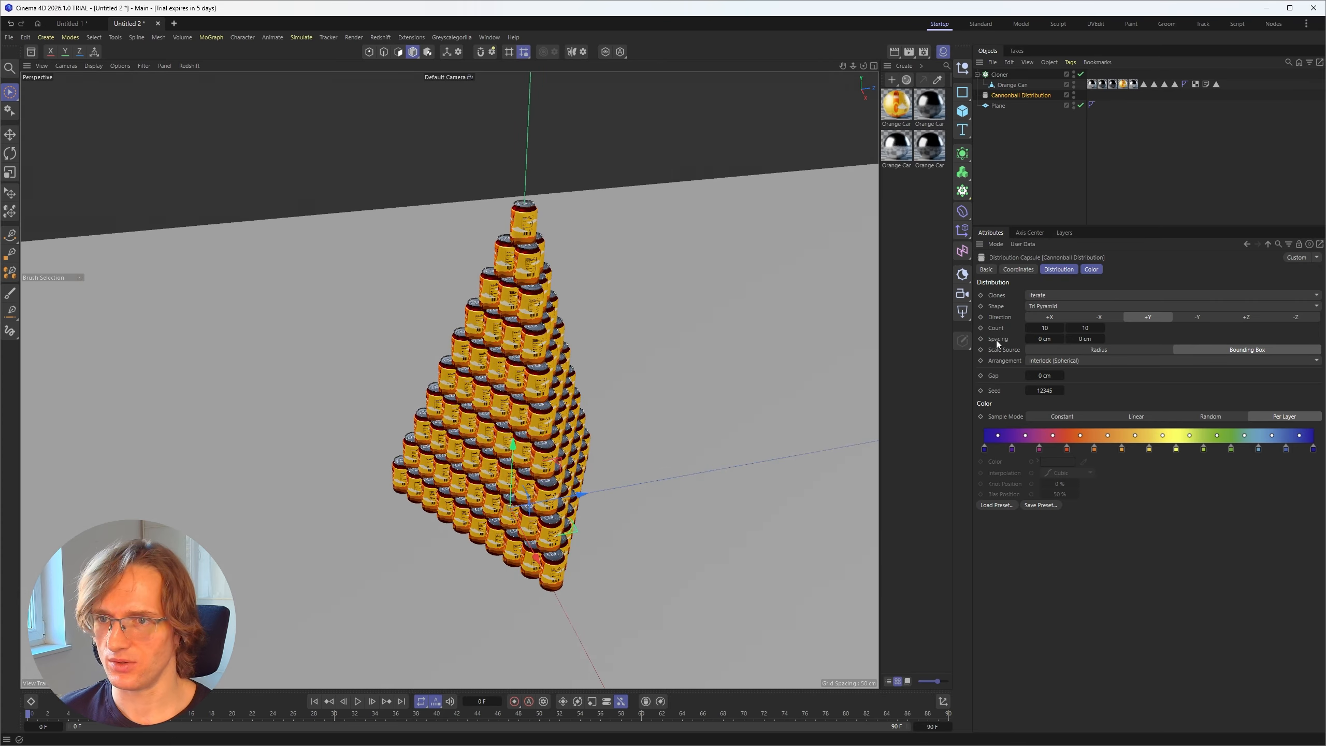
pyautogui.click(1065, 306)
pyautogui.click(1045, 335)
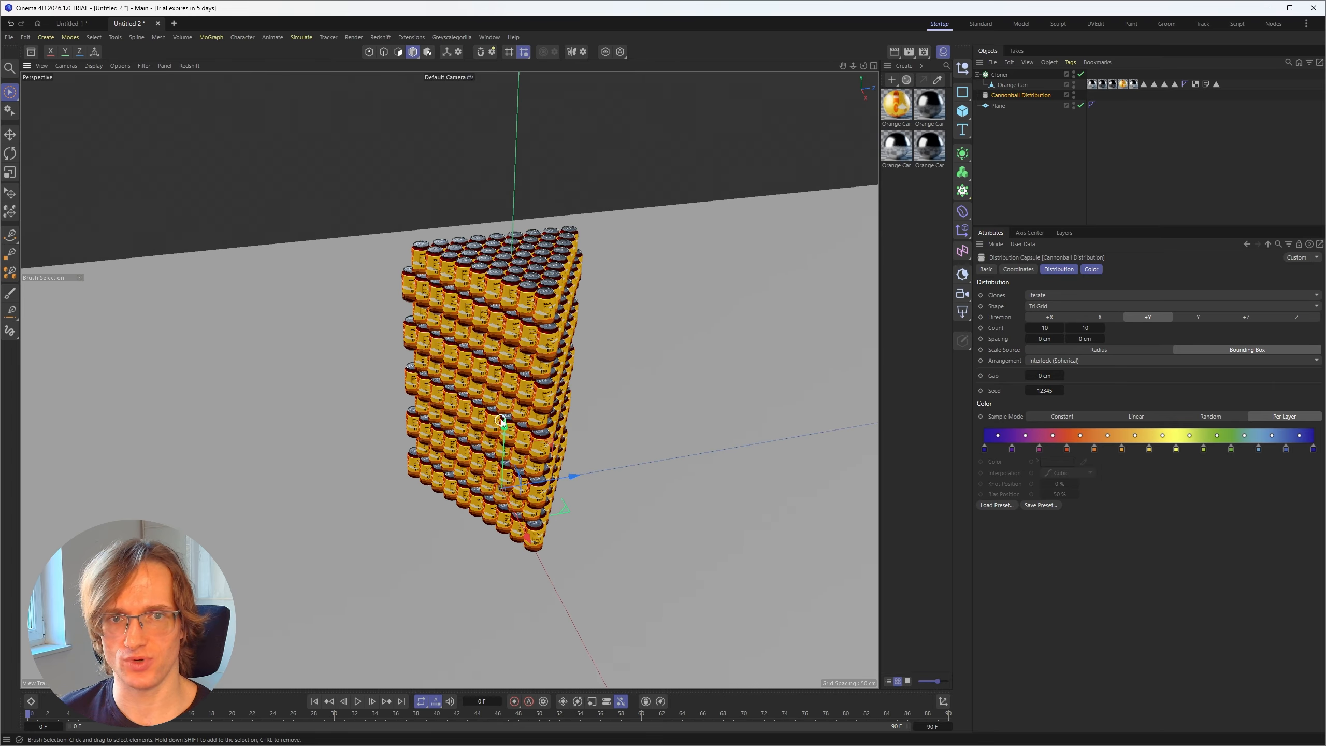
pyautogui.keyDown('alt'); pyautogui.moveTo(503, 422); pyautogui.dragTo(514, 329); pyautogui.keyUp('alt')
pyautogui.scroll(3, 504, 371)
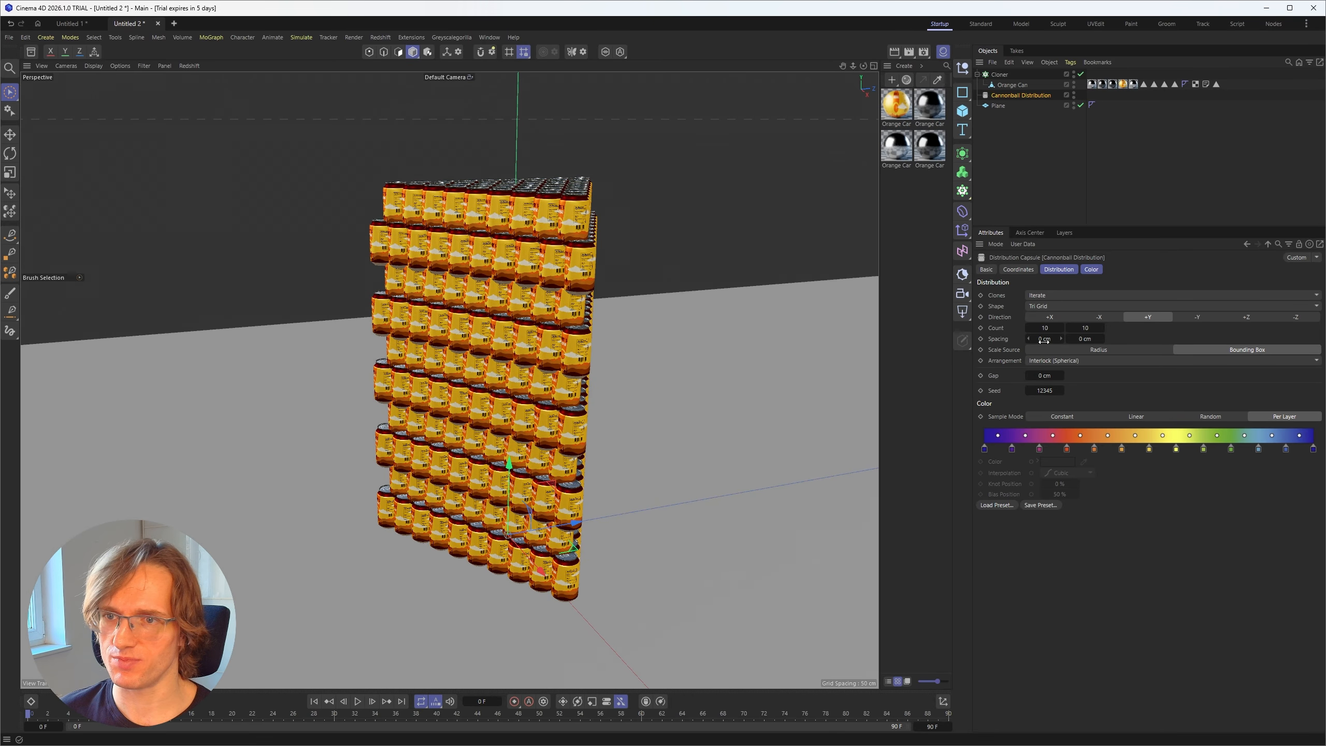
# Step: Try the Quad Pyramid shape on the Cannonball Distribution and switch it to Quad Grid
pyautogui.press('Tab')
pyautogui.write('1')
pyautogui.press('Return')
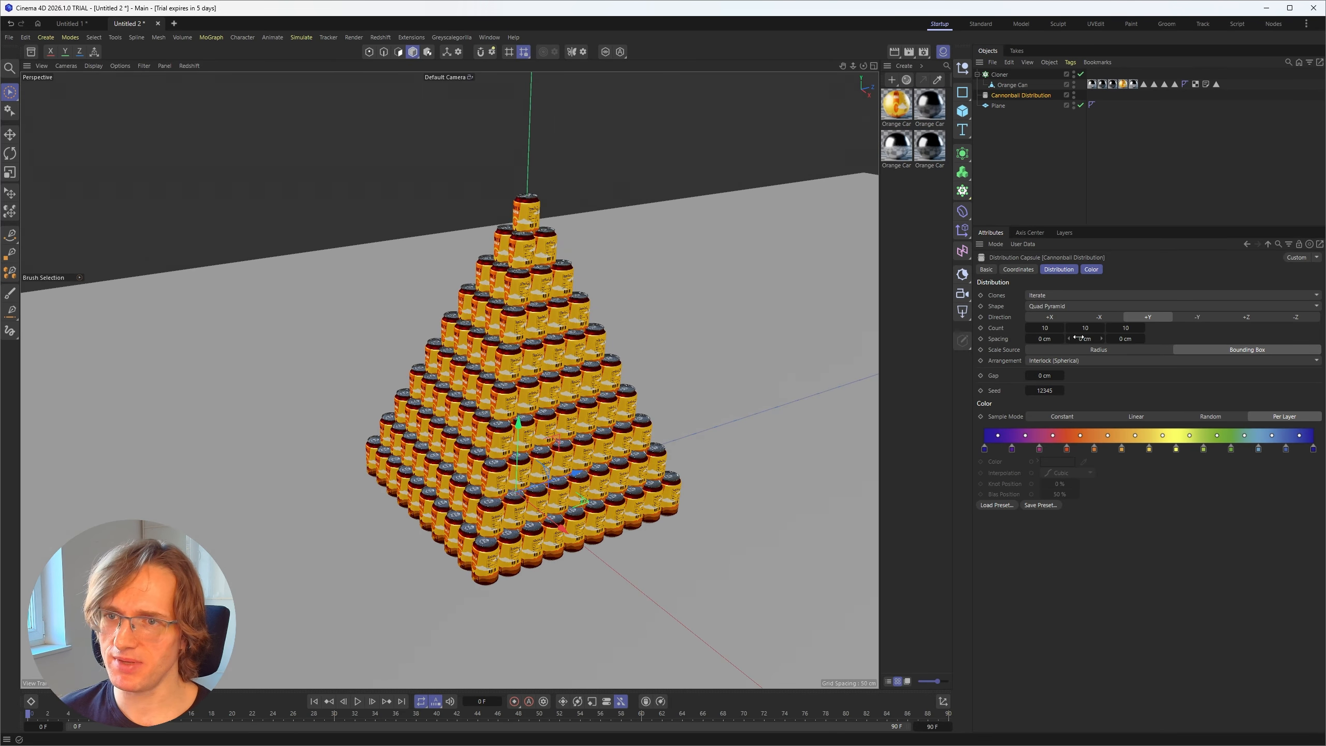
pyautogui.click(1055, 308)
pyautogui.click(1054, 360)
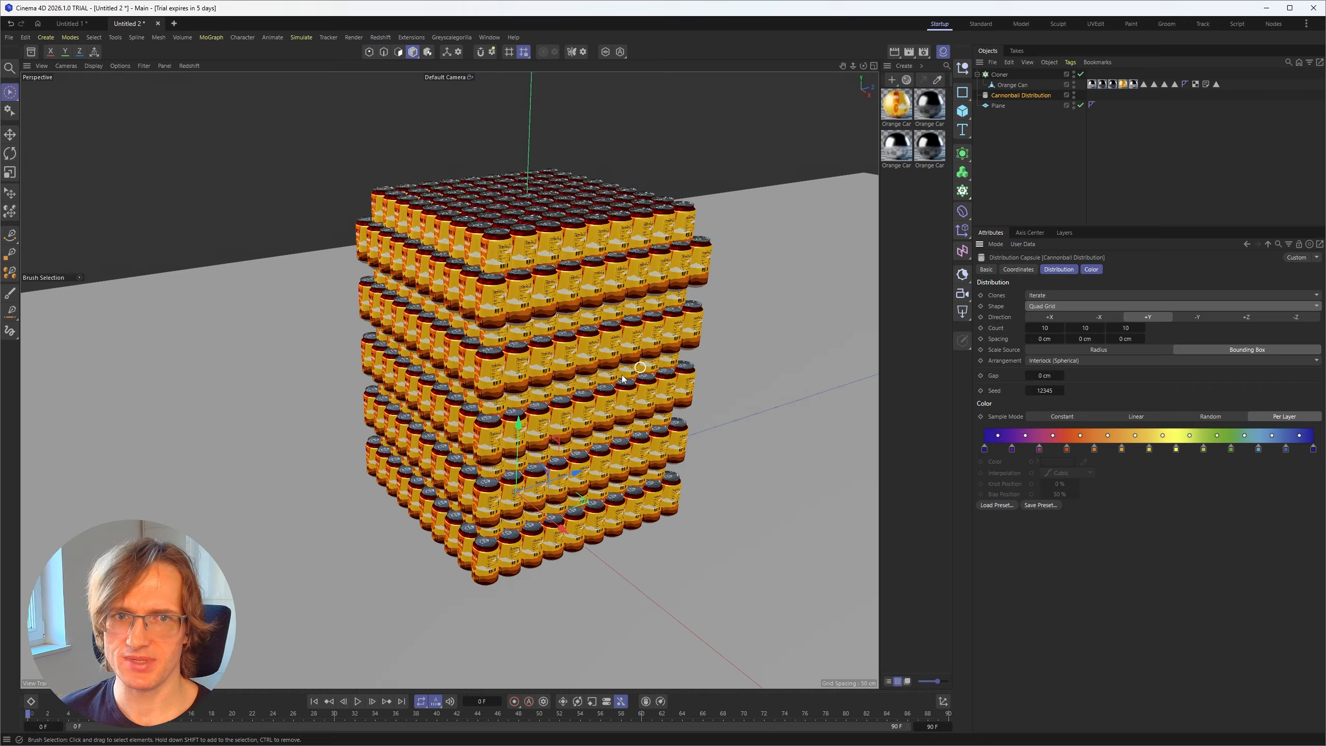
# Step: Set the Quad Grid's second count value to 5 and its third count value to 2
pyautogui.click(1085, 327)
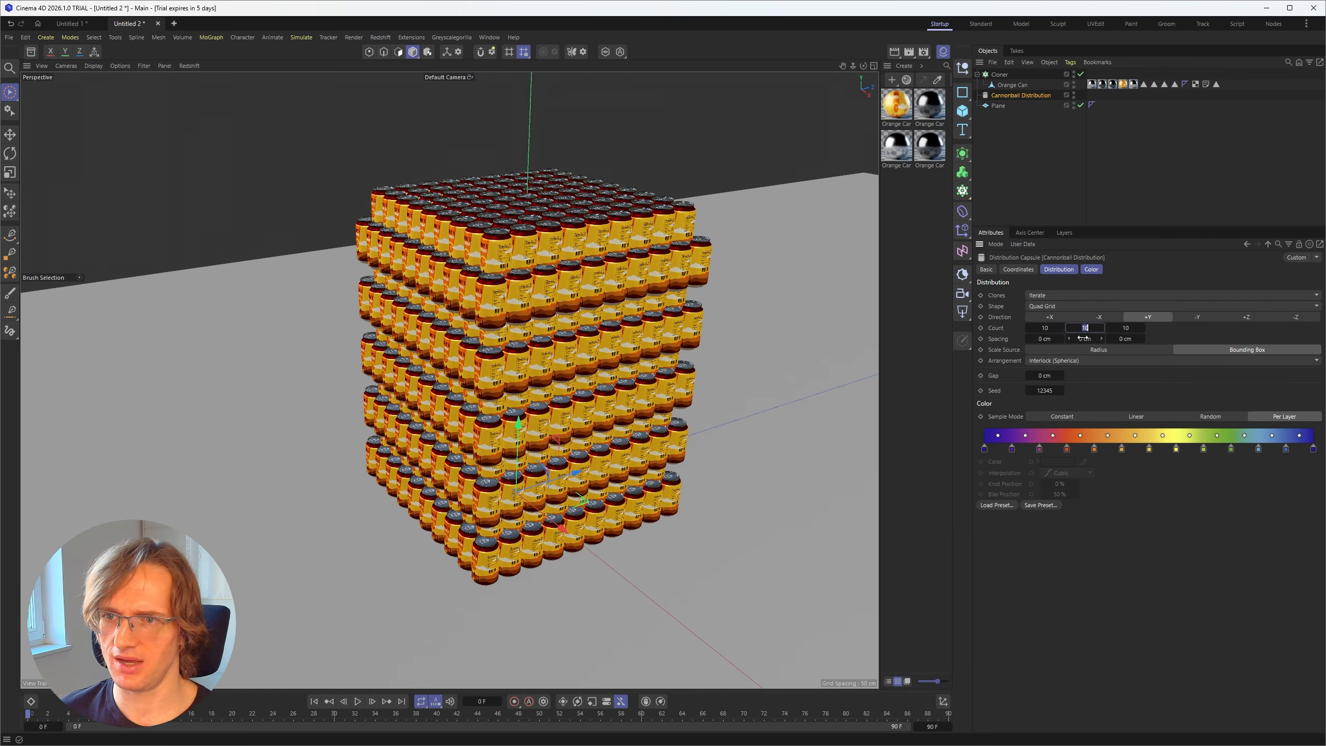
pyautogui.write('1')
pyautogui.press('Return')
pyautogui.click(1085, 328)
pyautogui.write('5')
pyautogui.press('Return')
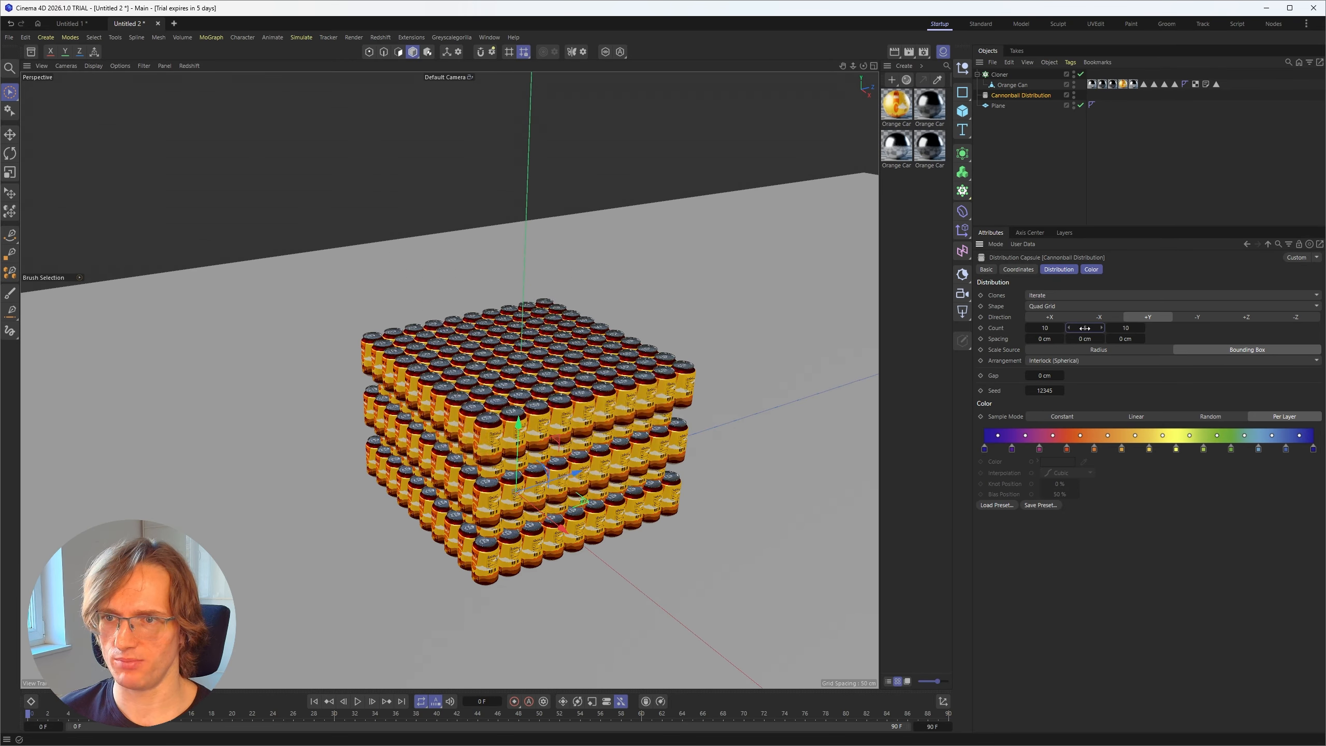
pyautogui.click(1126, 327)
pyautogui.write('2')
pyautogui.press('Return')
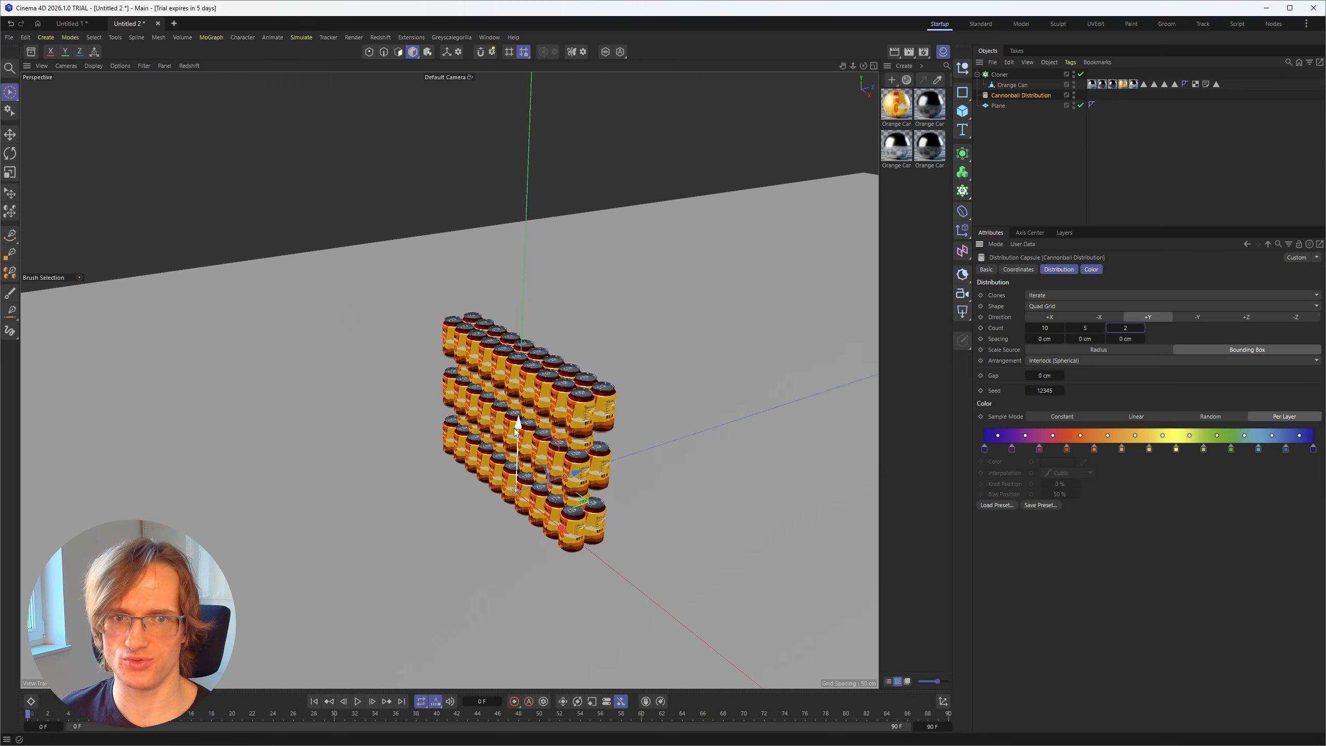
# Step: Change the Cannonball Distribution's shape to Quad Pyramid and set its third count value to 20
pyautogui.click(1050, 306)
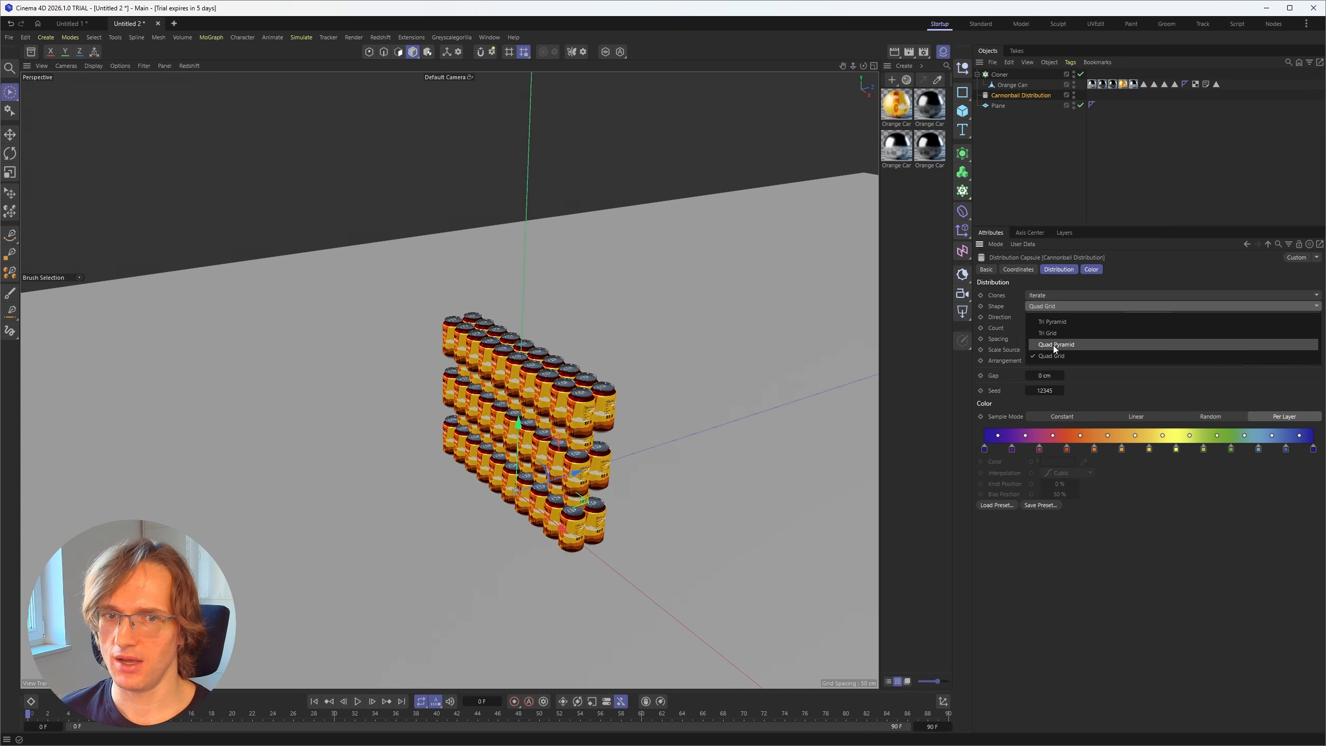
pyautogui.click(1053, 345)
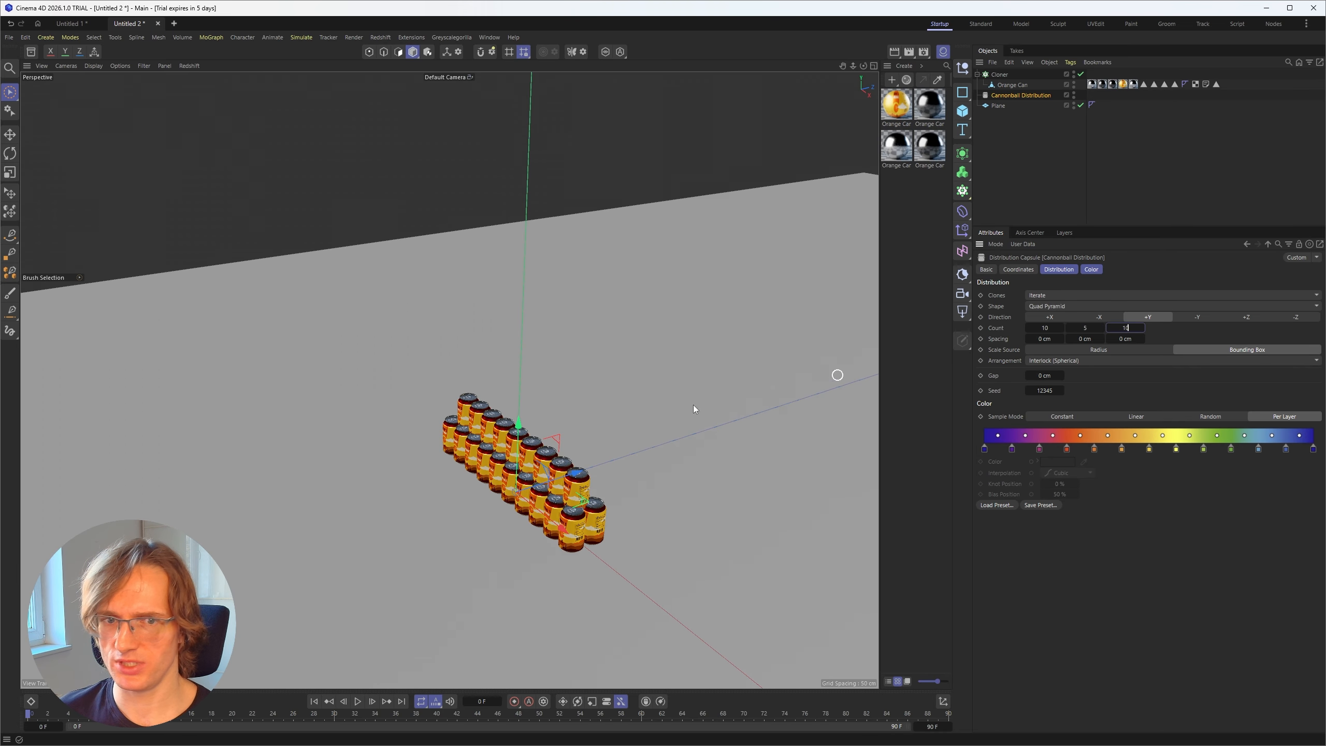
pyautogui.write('10')
pyautogui.press('Return')
pyautogui.keyDown('alt'); pyautogui.moveTo(469, 449); pyautogui.dragTo(517, 452); pyautogui.keyUp('alt')
pyautogui.scroll(4, 616, 439)
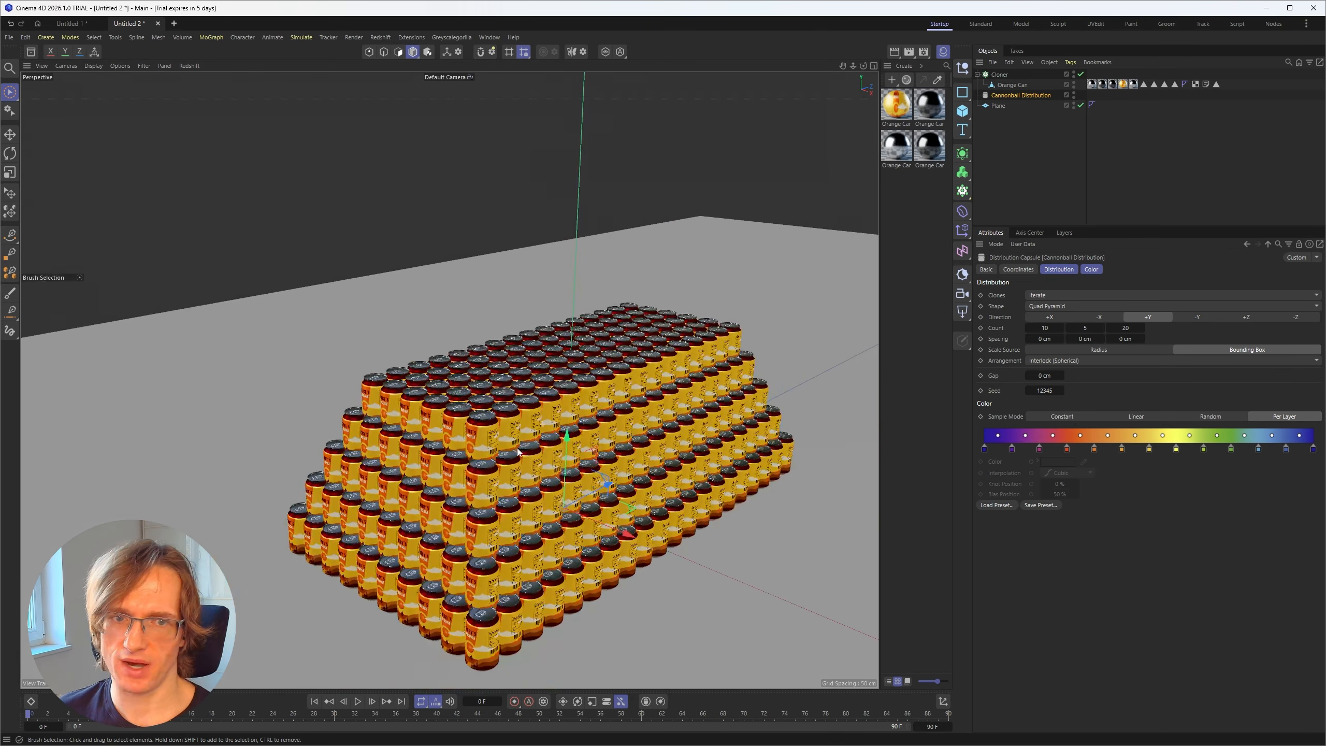
pyautogui.keyDown('alt'); pyautogui.moveTo(517, 452); pyautogui.dragTo(516, 420, button='middle'); pyautogui.keyUp('alt')
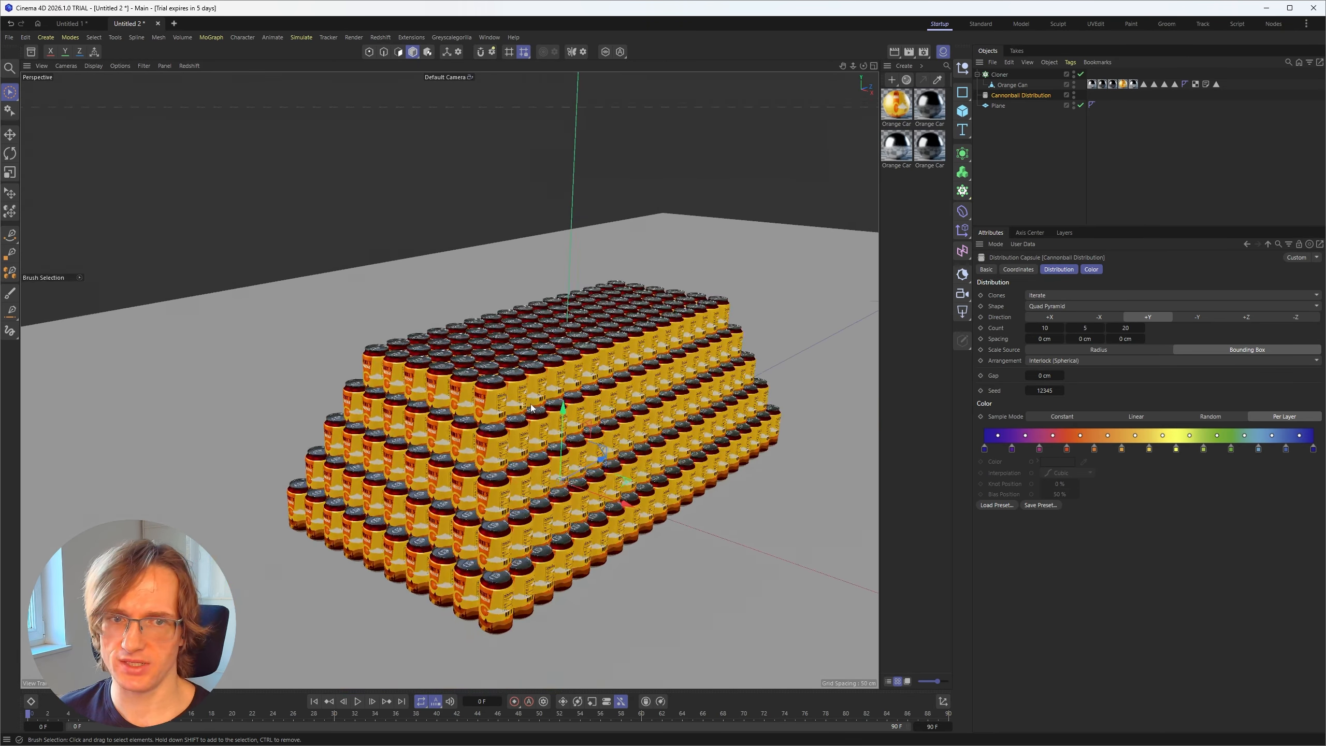
pyautogui.moveTo(516, 420)
pyautogui.keyDown('alt'); pyautogui.mouseDown()
pyautogui.moveTo(527, 408)
pyautogui.moveTo(517, 413)
pyautogui.mouseUp(); pyautogui.keyUp('alt')
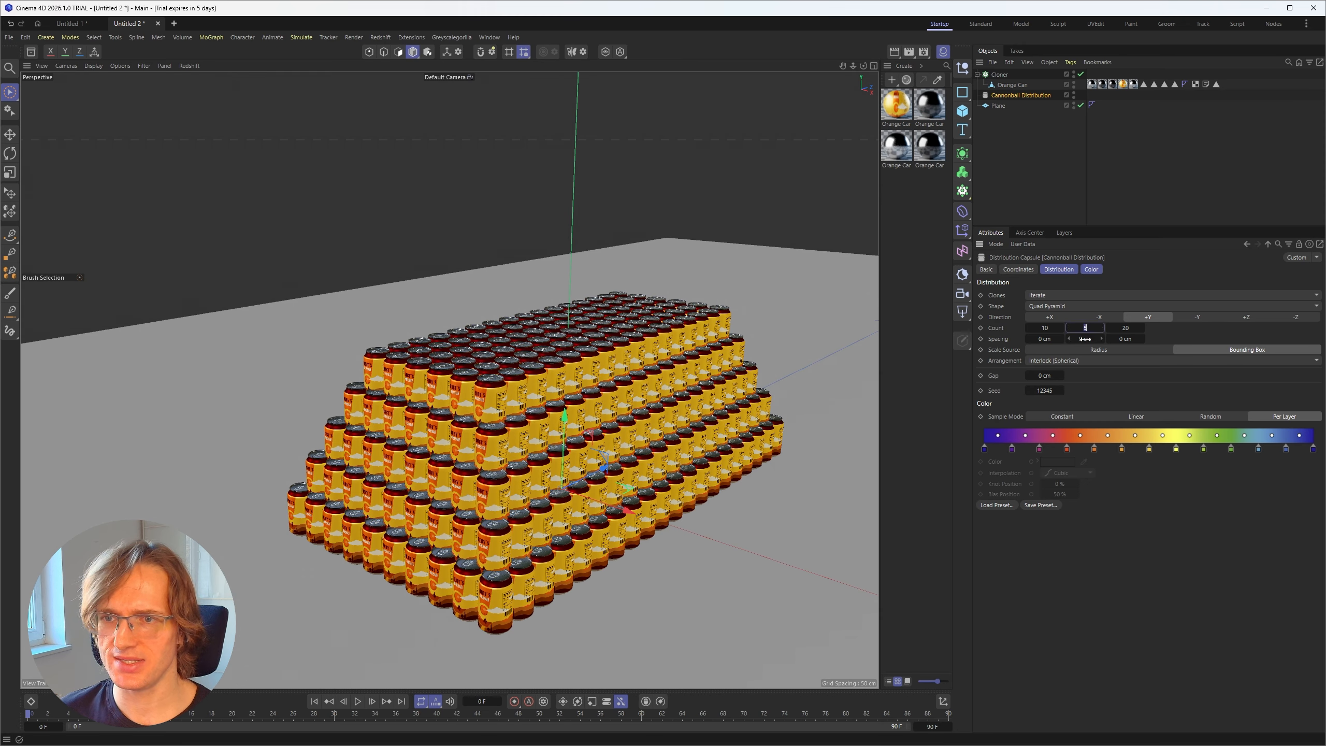
# Step: Raise the Quad Pyramid's second count value in stages from 6 up to 10
pyautogui.write('6')
pyautogui.press('Return')
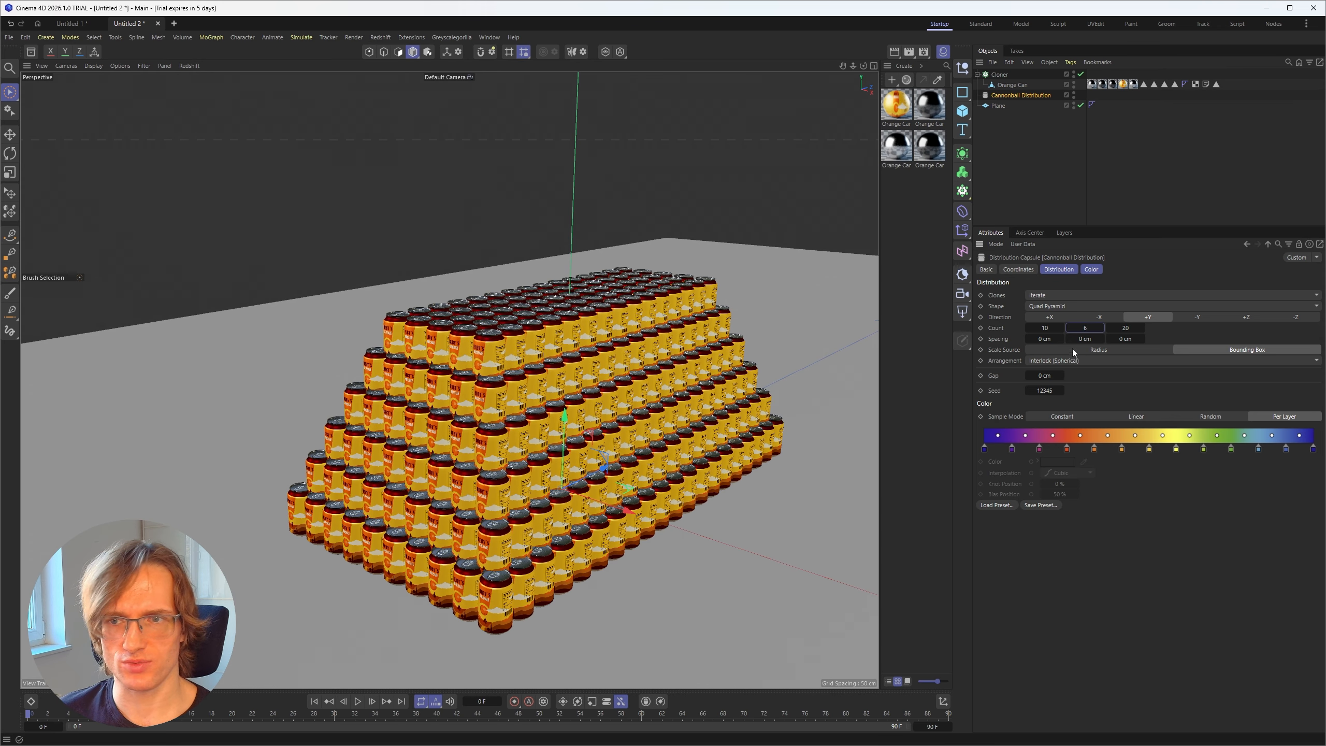
pyautogui.scroll(1, 1087, 329)
pyautogui.keyDown('alt'); pyautogui.moveTo(581, 234); pyautogui.dragTo(590, 261); pyautogui.keyUp('alt')
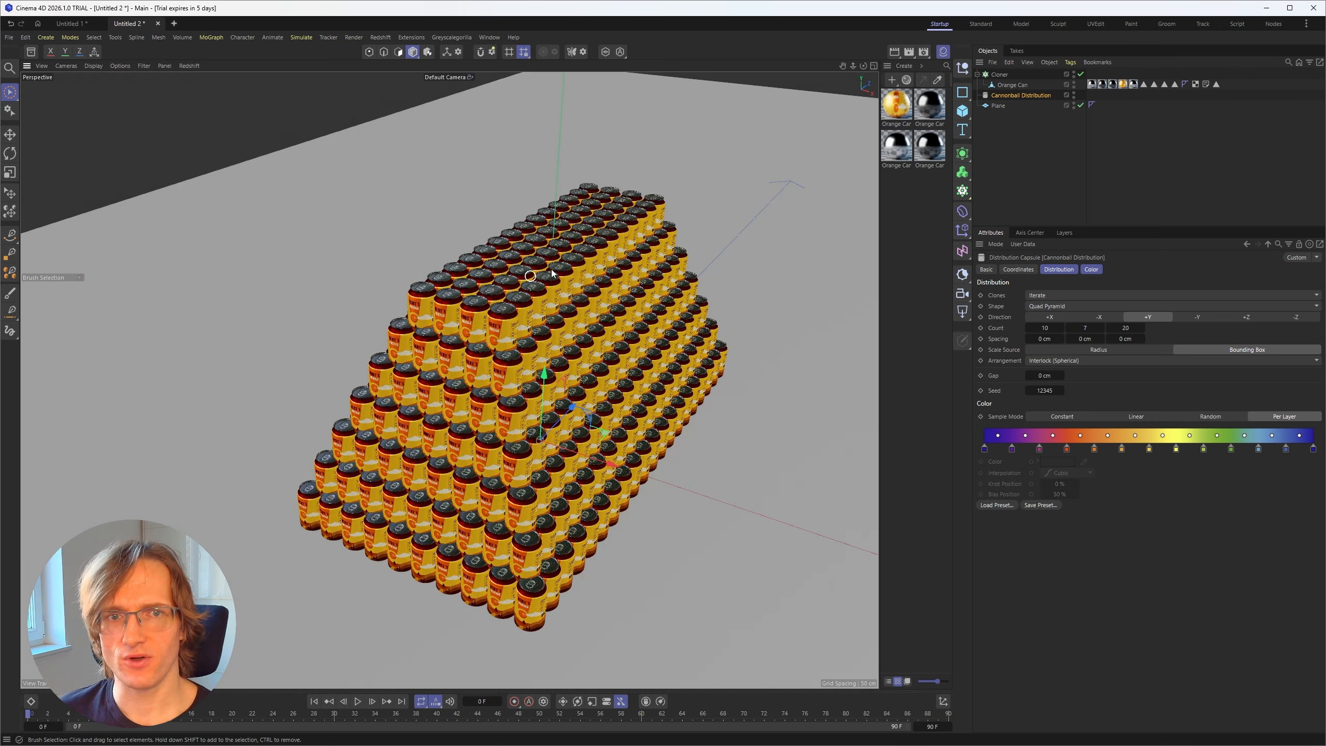
pyautogui.scroll(1, 1084, 329)
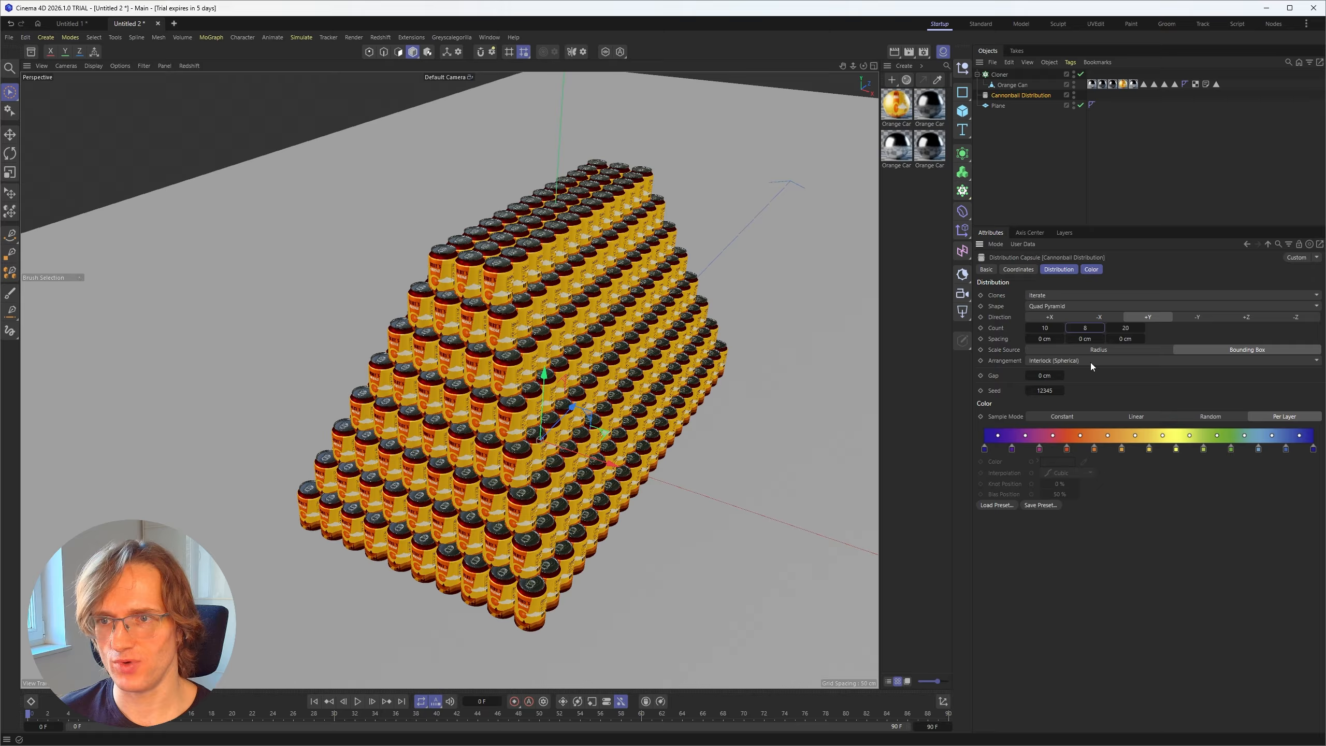
pyautogui.scroll(2, 1085, 329)
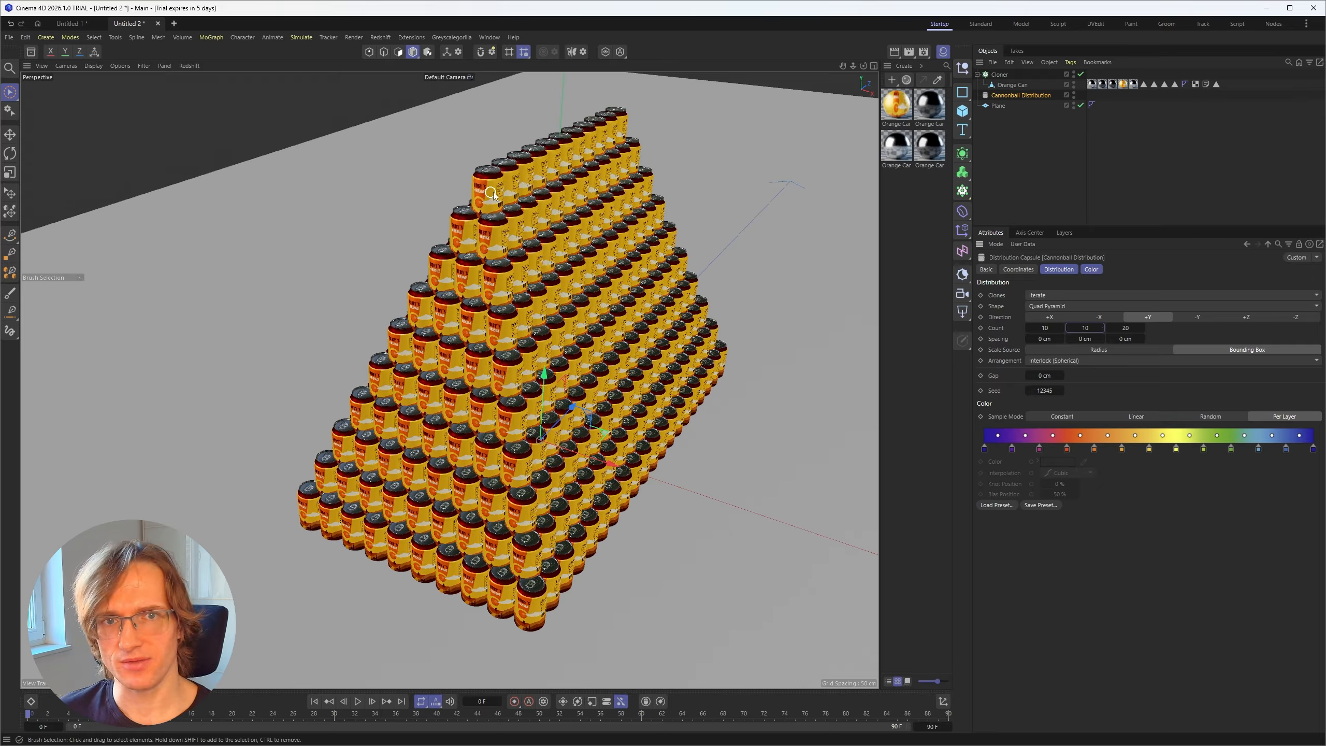
# Step: Set the Quad Pyramid's third count value to 15 and clear the object selection
pyautogui.keyDown('alt'); pyautogui.moveTo(502, 405); pyautogui.dragTo(439, 355); pyautogui.keyUp('alt')
pyautogui.keyDown('alt'); pyautogui.moveTo(648, 447); pyautogui.dragTo(608, 349, button='middle'); pyautogui.keyUp('alt')
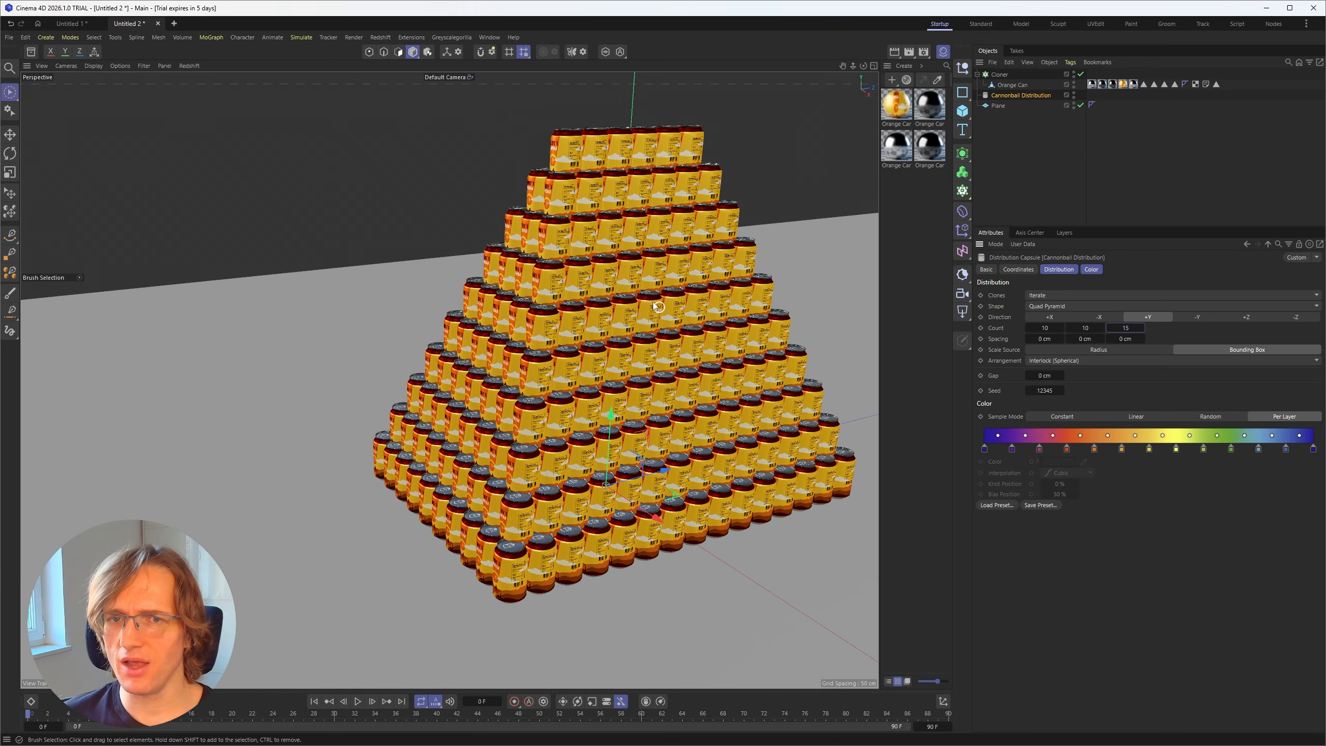
pyautogui.keyDown('alt'); pyautogui.moveTo(615, 259); pyautogui.dragTo(626, 293); pyautogui.keyUp('alt')
pyautogui.scroll(-5, 601, 324)
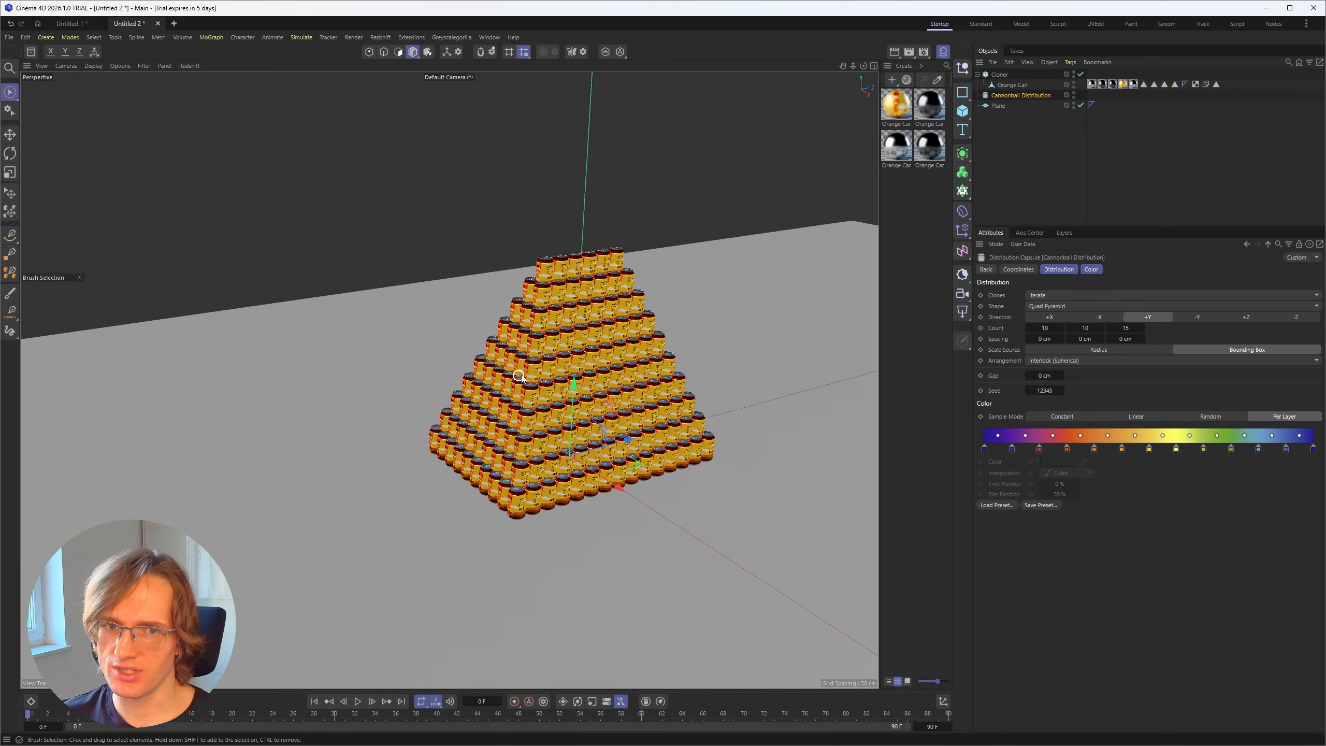
pyautogui.click(1083, 154)
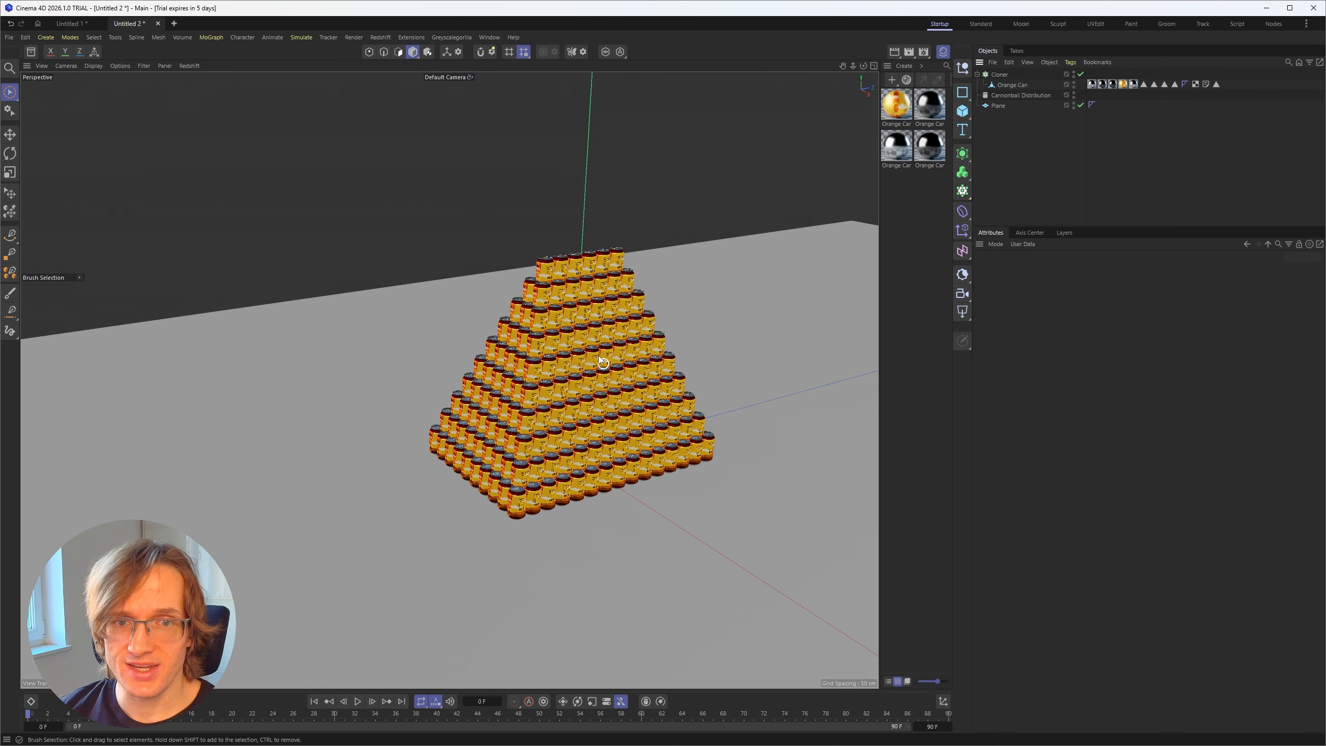
# Step: View the Instagram reel of stacked cans in the browser, then return to Cinema 4D and examine the can pyramid from several angles
pyautogui.click(1264, 739)
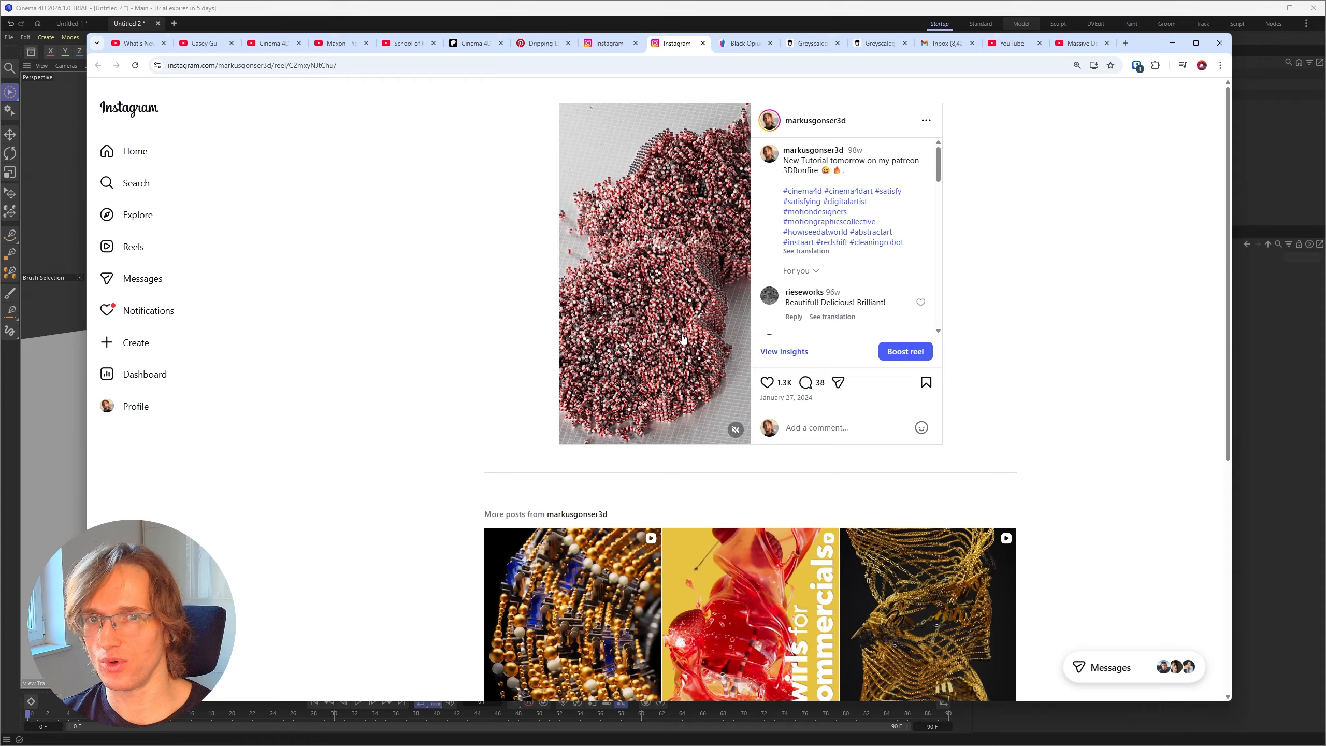
pyautogui.click(1172, 44)
pyautogui.keyDown('alt'); pyautogui.moveTo(522, 367); pyautogui.dragTo(554, 385); pyautogui.keyUp('alt')
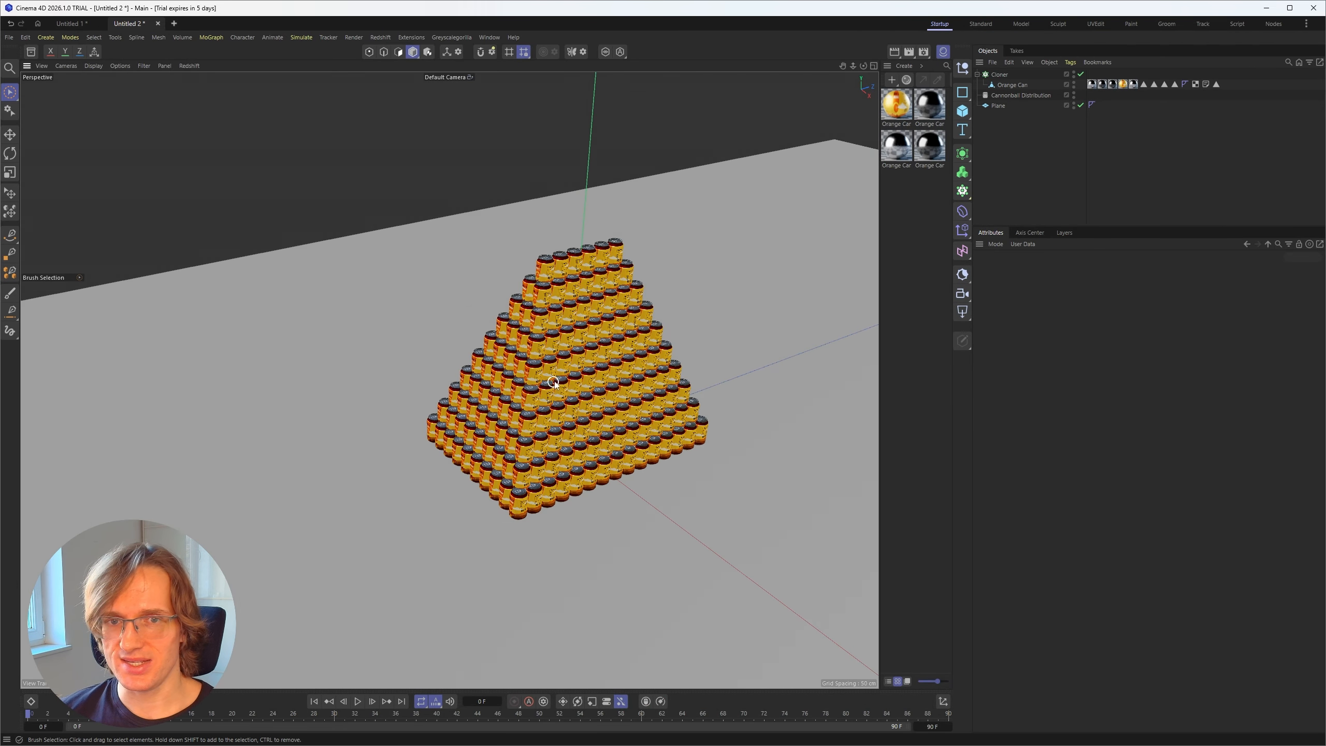
pyautogui.keyDown('alt'); pyautogui.moveTo(553, 385); pyautogui.dragTo(508, 385, button='middle'); pyautogui.keyUp('alt')
pyautogui.scroll(2, 485, 366)
pyautogui.click(484, 364)
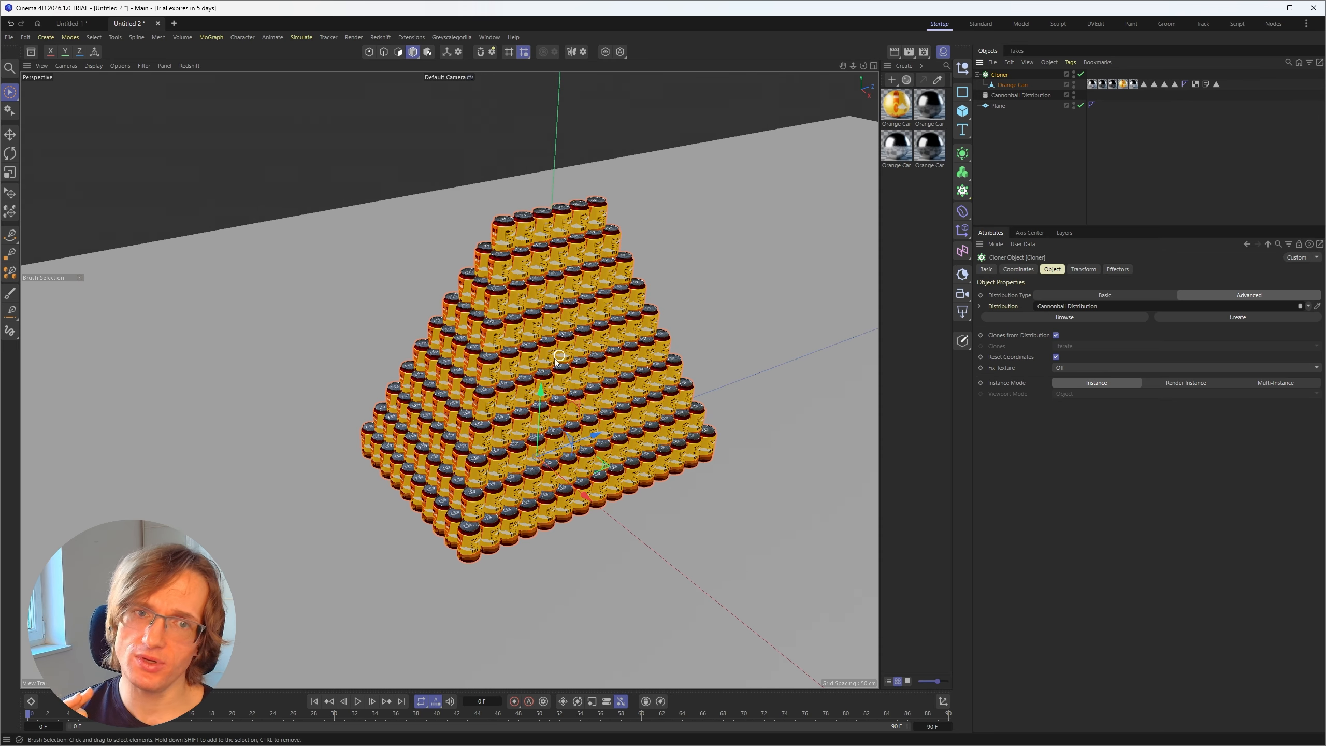
pyautogui.keyDown('alt'); pyautogui.moveTo(594, 278); pyautogui.dragTo(594, 376); pyautogui.keyUp('alt')
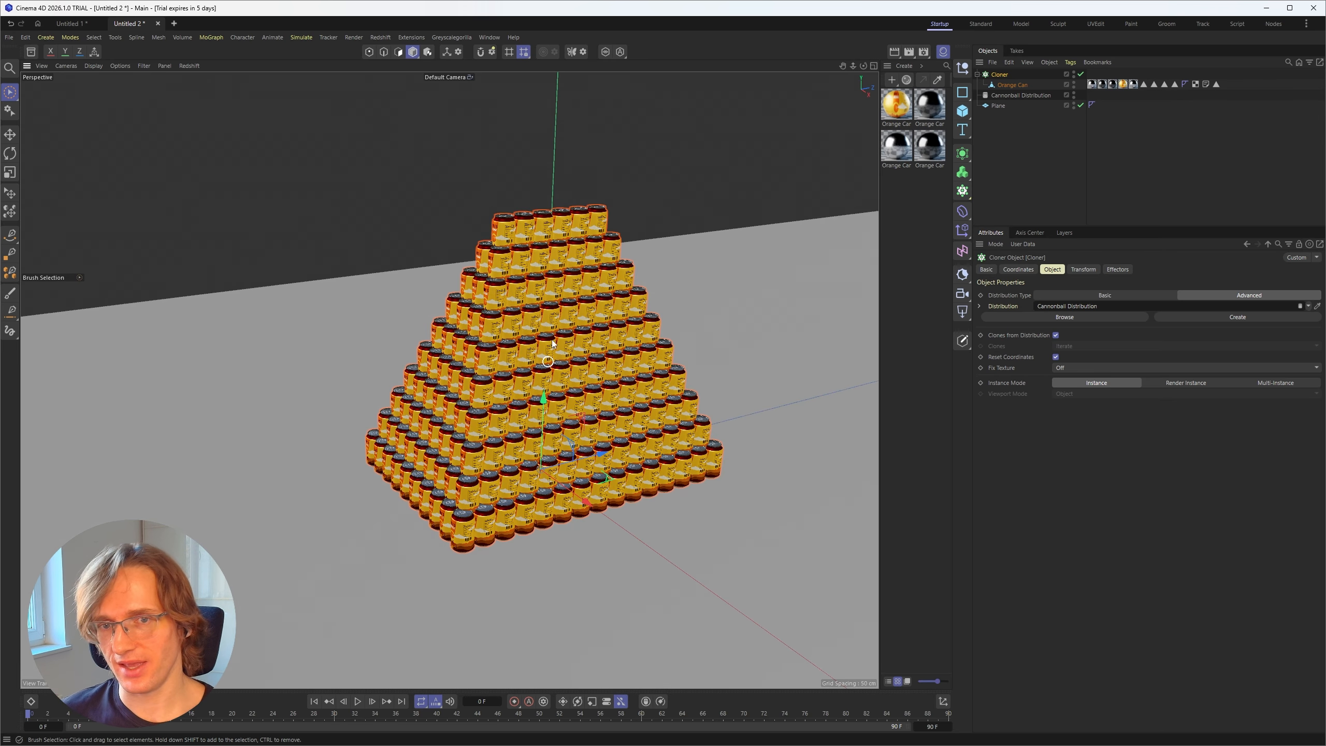
pyautogui.keyDown('alt'); pyautogui.moveTo(561, 321); pyautogui.dragTo(573, 336); pyautogui.keyUp('alt')
pyautogui.click(1105, 158)
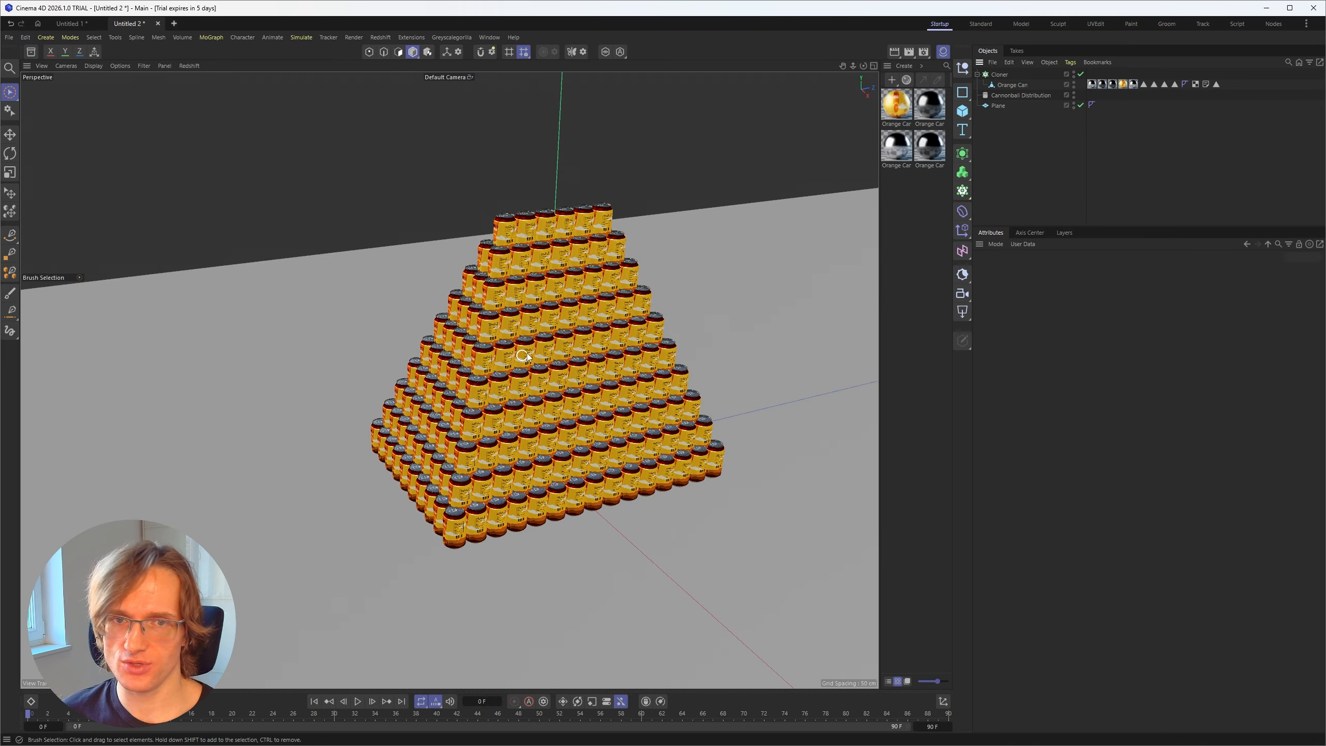
pyautogui.keyDown('alt'); pyautogui.moveTo(527, 353); pyautogui.dragTo(539, 361, button='right'); pyautogui.keyUp('alt')
# Step: Disable the Cloner and the Plane so the single Orange Can stands alone
pyautogui.click(1080, 74)
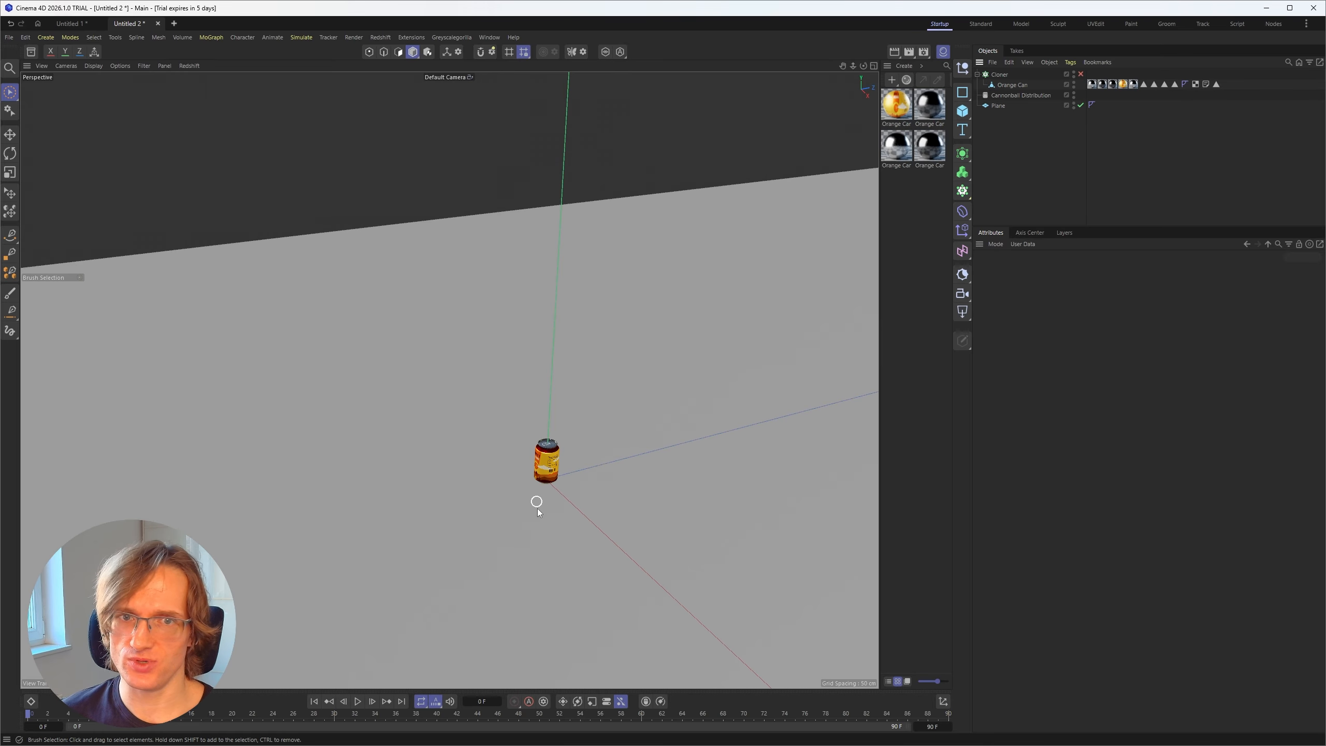
pyautogui.click(757, 357)
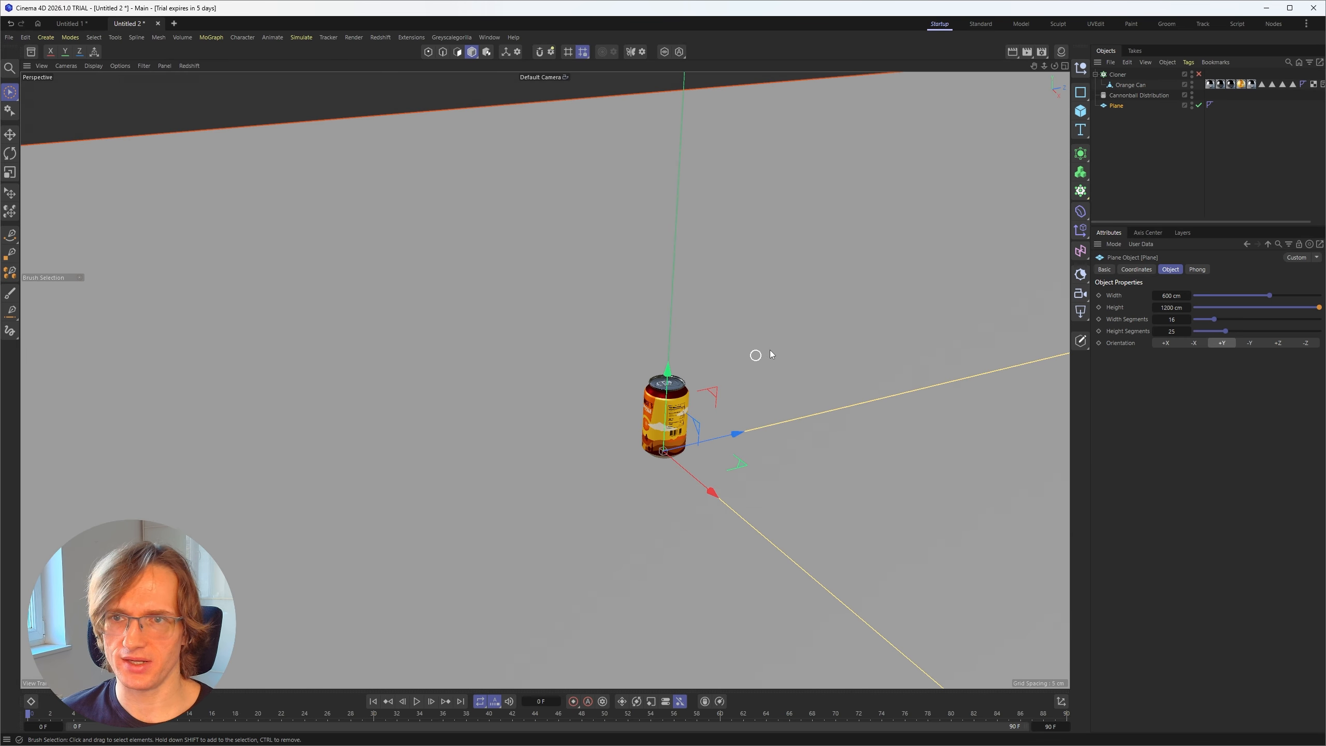
pyautogui.click(1199, 106)
pyautogui.keyDown('alt'); pyautogui.moveTo(685, 453); pyautogui.dragTo(692, 453); pyautogui.keyUp('alt')
pyautogui.keyDown('alt'); pyautogui.moveTo(692, 453); pyautogui.dragTo(751, 349, button='right'); pyautogui.keyUp('alt')
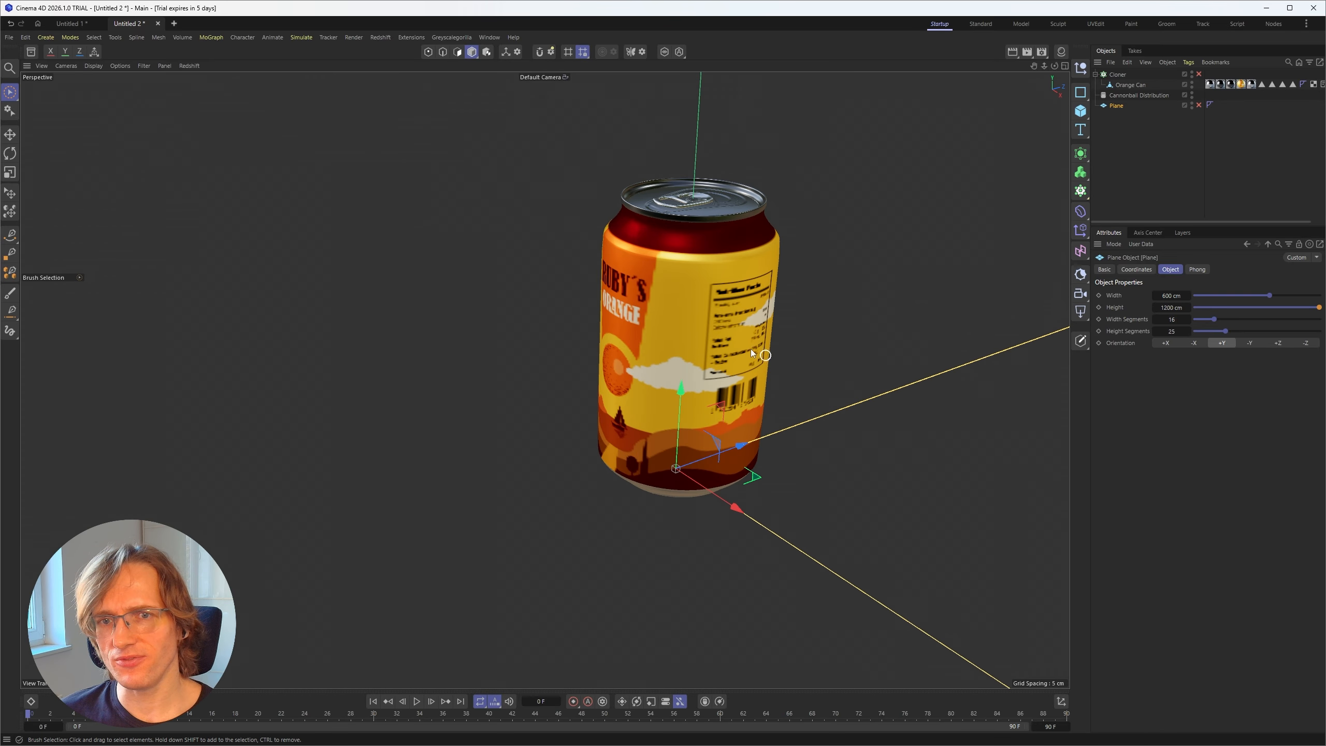
pyautogui.keyDown('alt'); pyautogui.moveTo(697, 221); pyautogui.dragTo(655, 282); pyautogui.keyUp('alt')
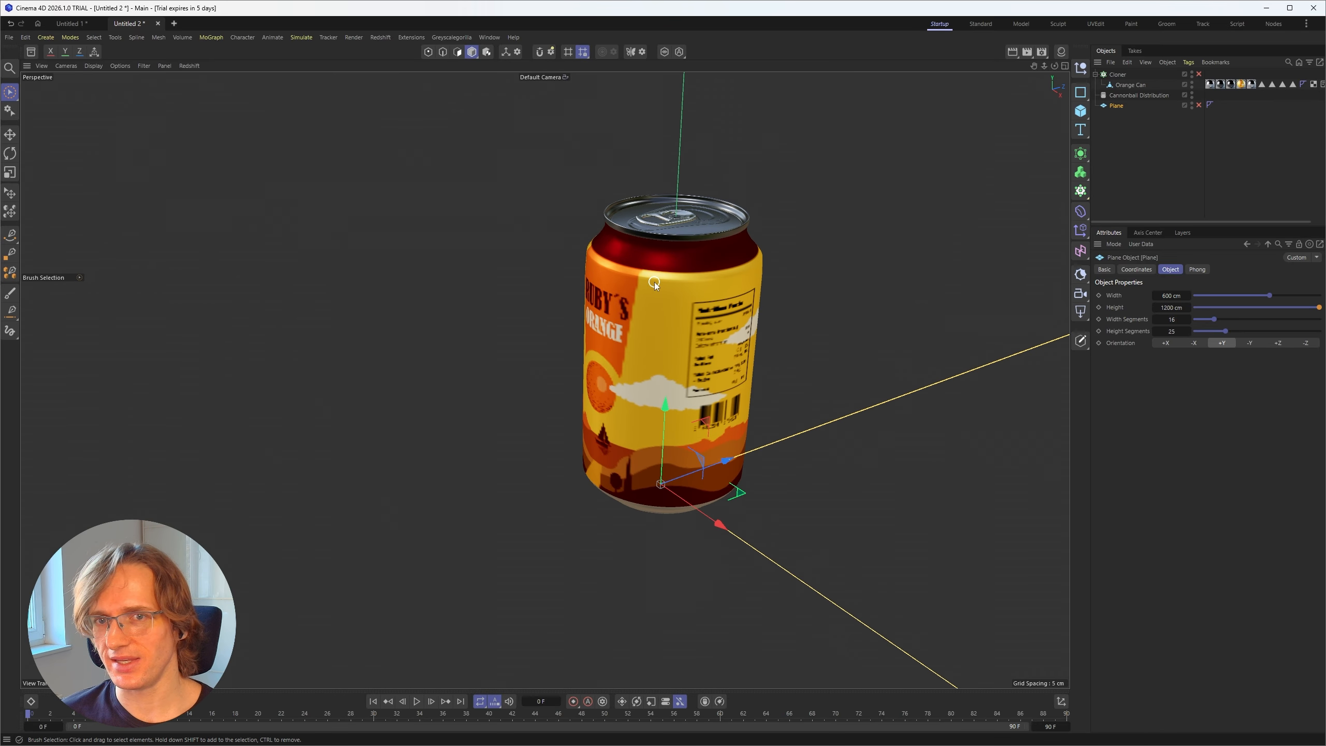
# Step: Add a Cube and scale it down uniformly to slightly wider than the Orange Can
pyautogui.click(1141, 199)
pyautogui.click(1080, 111)
pyautogui.click(1117, 128)
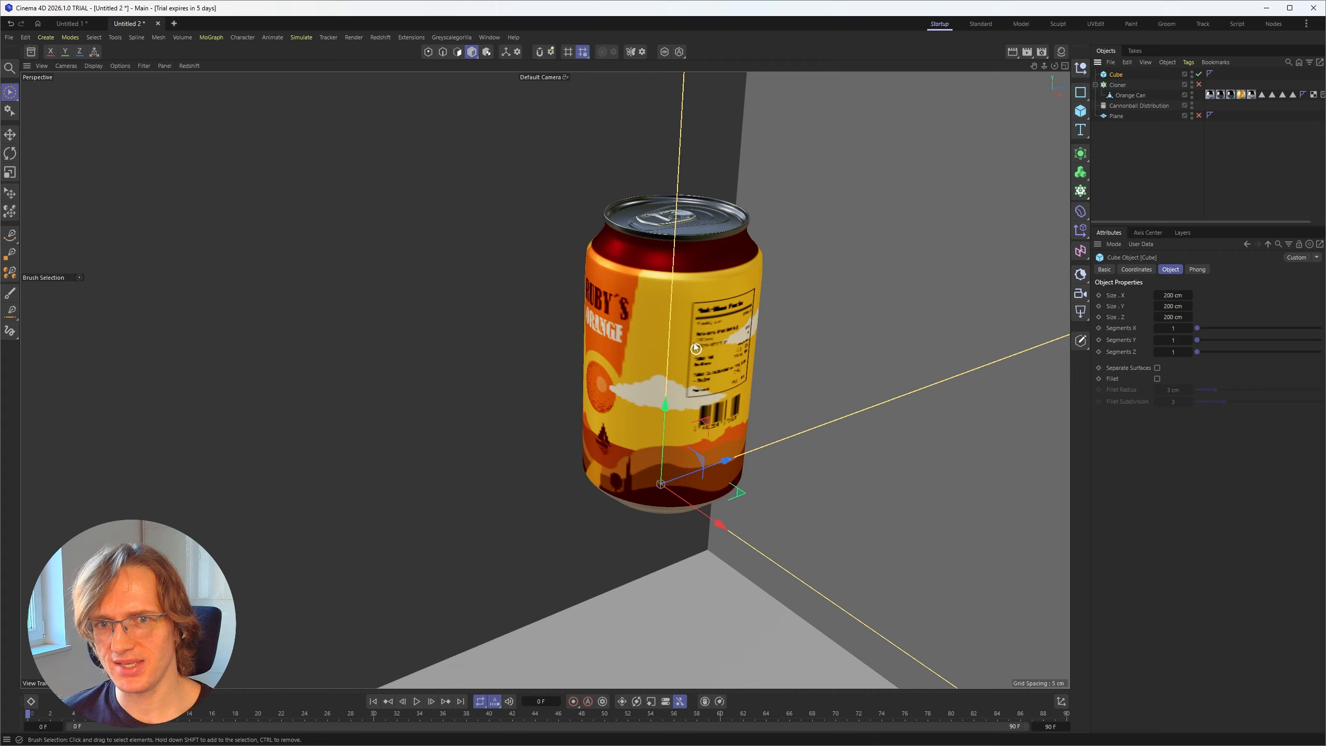
pyautogui.keyDown('alt'); pyautogui.moveTo(694, 343); pyautogui.dragTo(650, 368, button='right'); pyautogui.keyUp('alt')
pyautogui.press('t')
pyautogui.moveTo(740, 243); pyautogui.dragTo(543, 459)
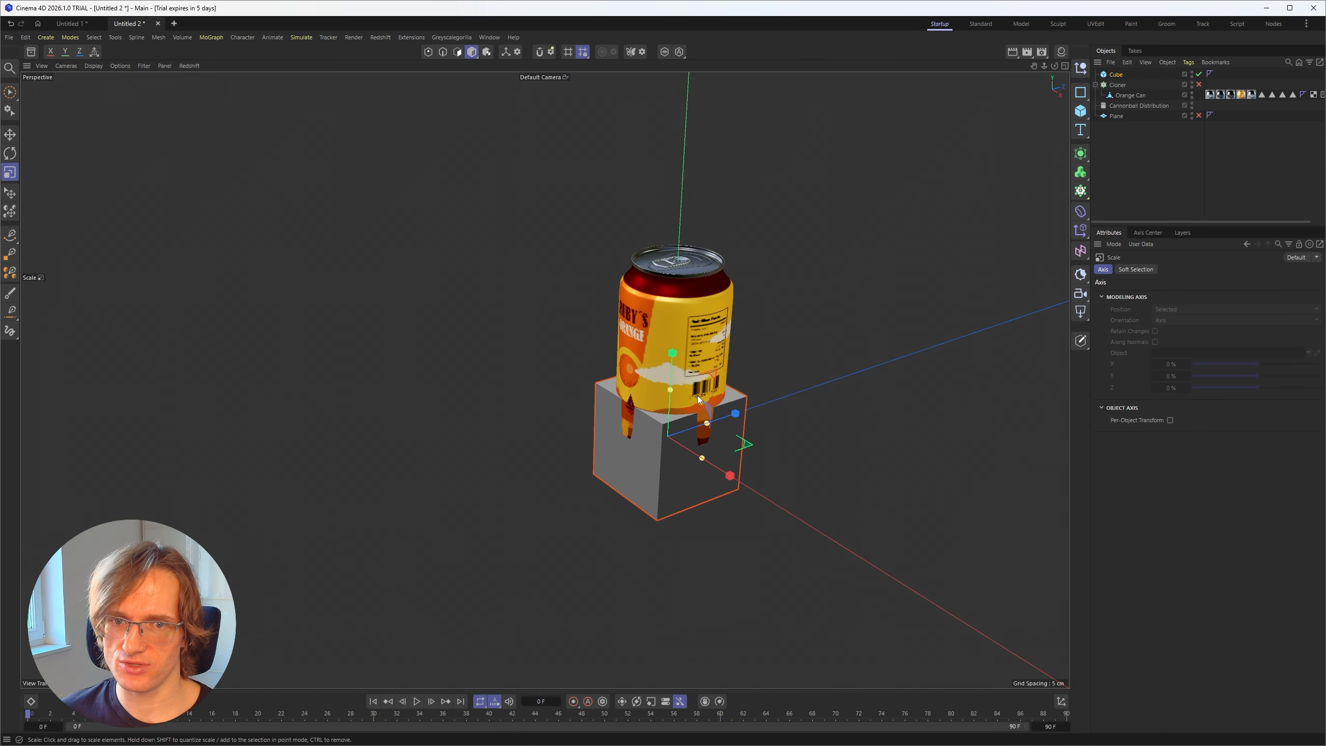
pyautogui.keyDown('alt'); pyautogui.moveTo(698, 399); pyautogui.dragTo(750, 357, button='right'); pyautogui.keyUp('alt')
pyautogui.moveTo(651, 318); pyautogui.dragTo(667, 321)
# Step: Move the cube up to around the can's mid-height and make it editable
pyautogui.press('space')
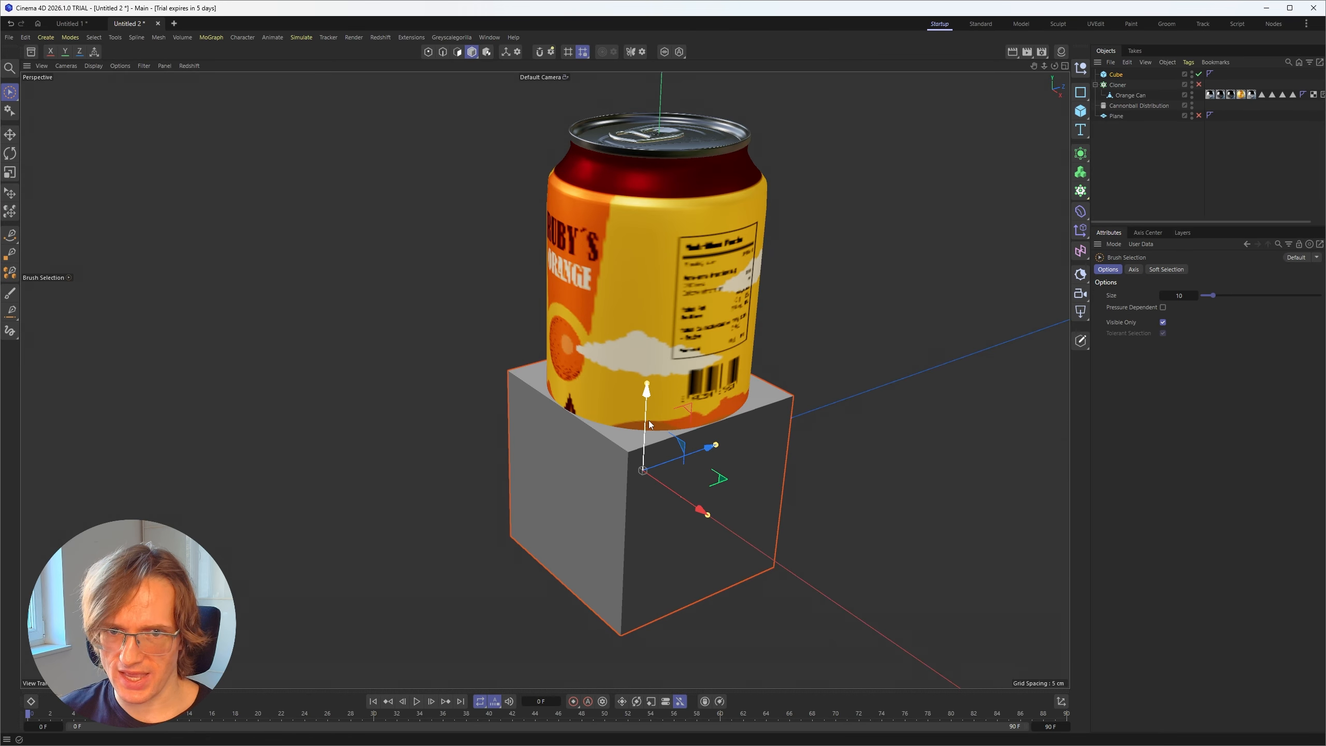
pyautogui.moveTo(650, 425); pyautogui.dragTo(667, 272)
pyautogui.press('c')
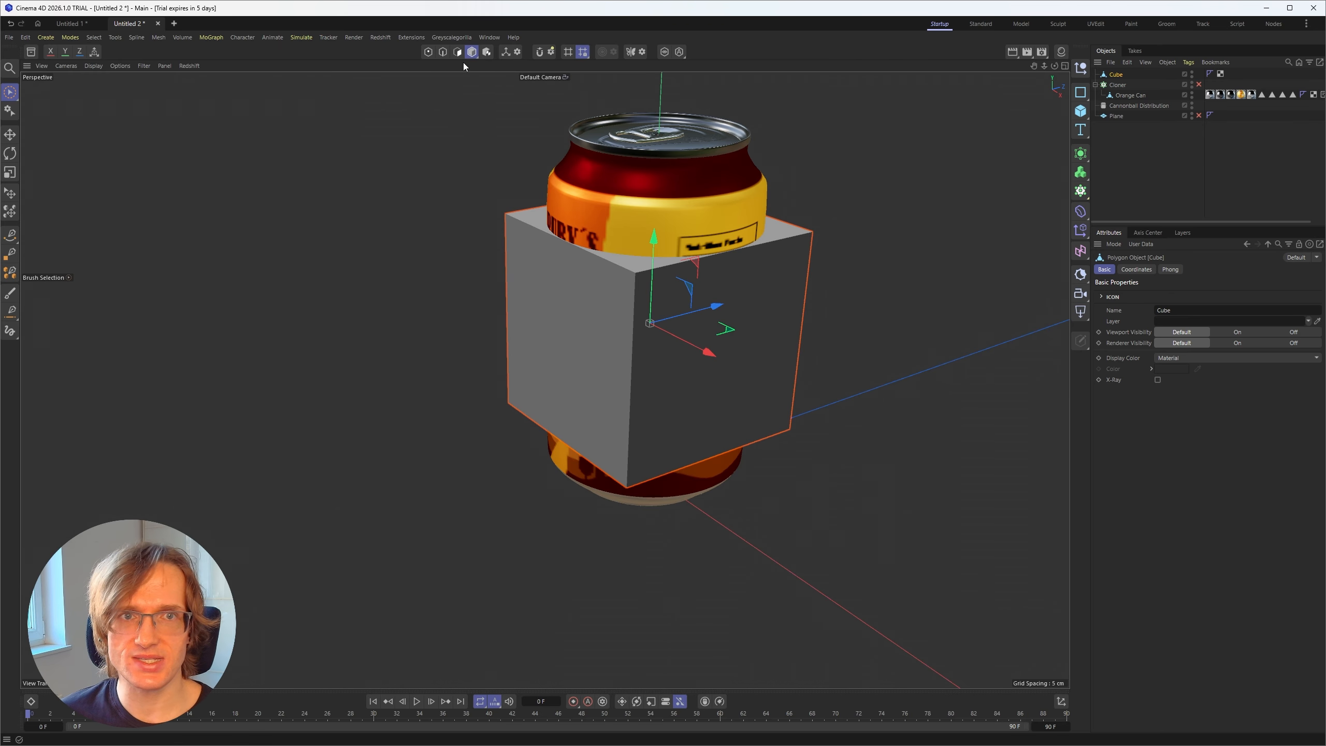
# Step: Move the cube's top polygon up past the can's lid and its bottom polygon down to the can's base
pyautogui.click(457, 52)
pyautogui.click(622, 228)
pyautogui.keyDown('alt'); pyautogui.moveTo(558, 335); pyautogui.dragTo(544, 379, button='middle'); pyautogui.keyUp('alt')
pyautogui.keyDown('alt'); pyautogui.moveTo(544, 387); pyautogui.dragTo(543, 366); pyautogui.keyUp('alt')
pyautogui.moveTo(637, 218); pyautogui.dragTo(667, 125)
pyautogui.keyDown('alt'); pyautogui.moveTo(652, 471); pyautogui.dragTo(674, 390); pyautogui.keyUp('alt')
pyautogui.click(673, 392)
pyautogui.moveTo(632, 489); pyautogui.dragTo(635, 550)
pyautogui.keyDown('alt'); pyautogui.moveTo(602, 261); pyautogui.dragTo(606, 448); pyautogui.keyUp('alt')
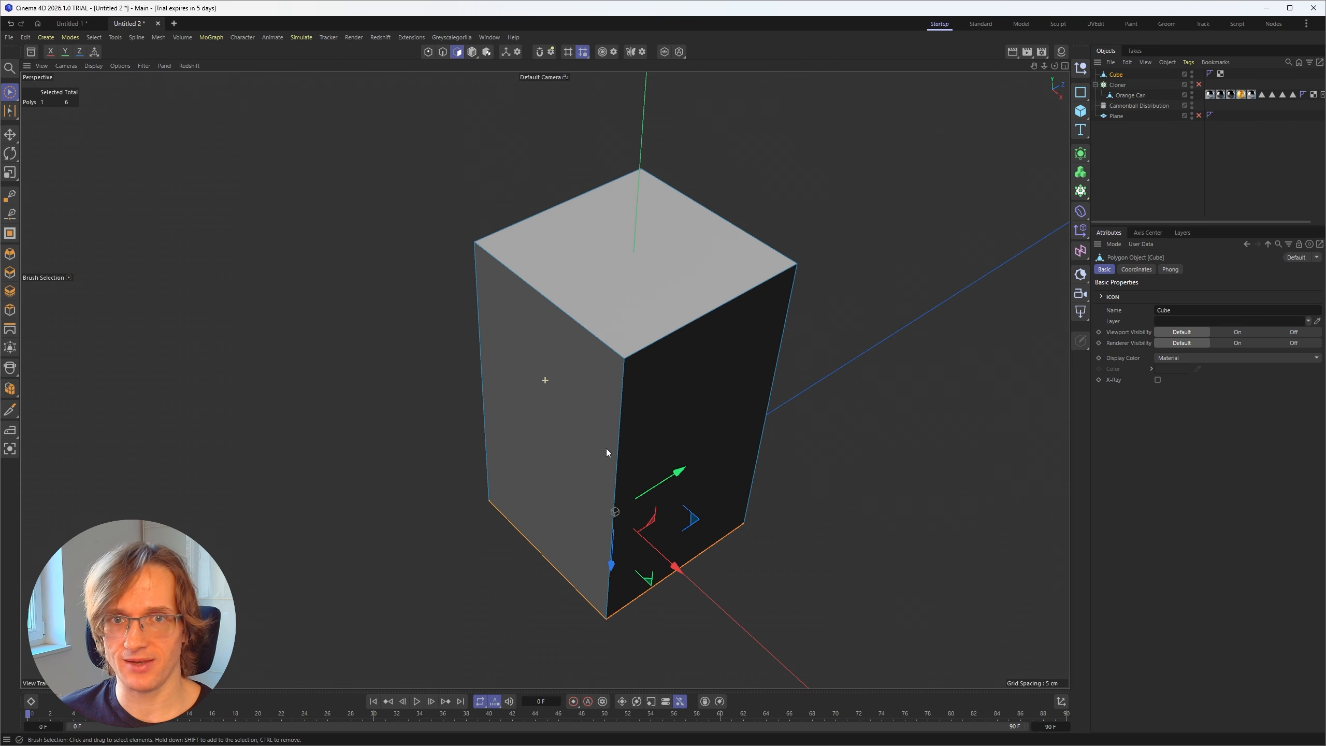
pyautogui.click(419, 405)
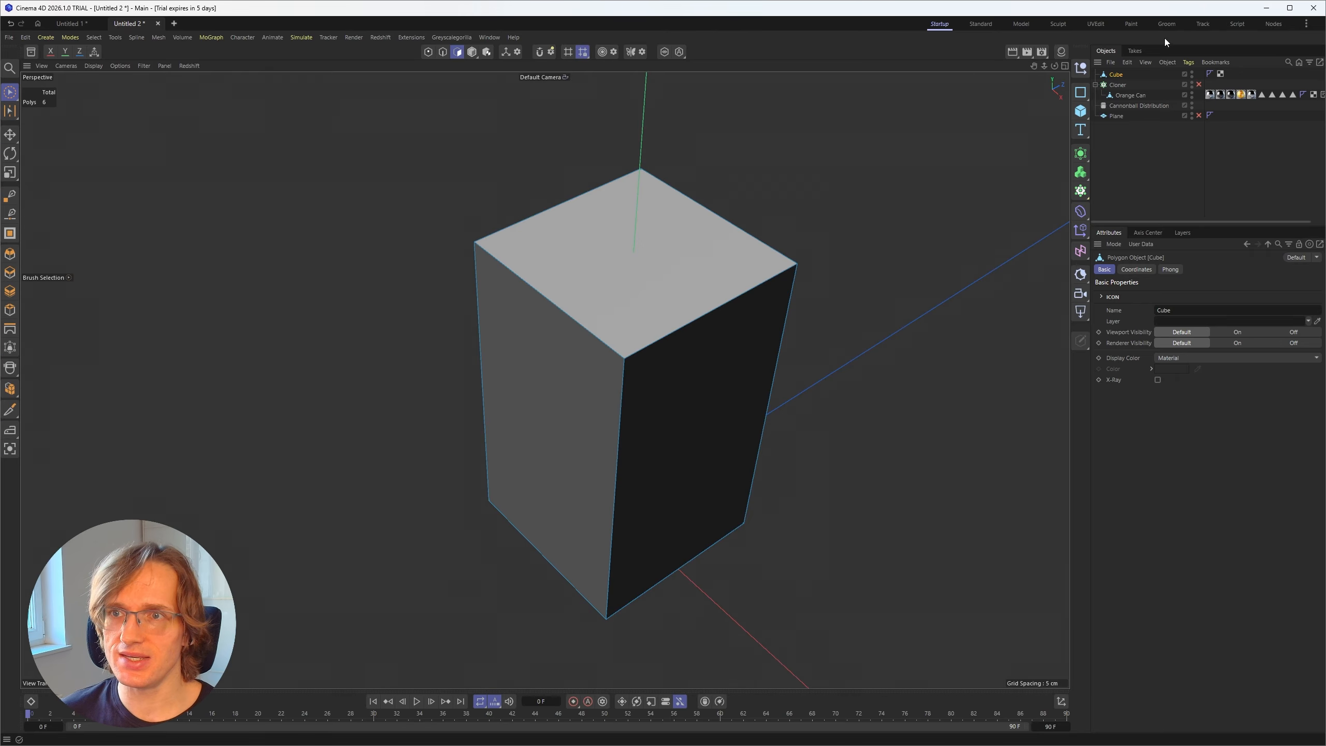
# Step: Turn on X-Ray for the cube and ring-select its four vertical edges
pyautogui.click(1157, 380)
pyautogui.moveTo(585, 454)
pyautogui.keyDown('alt'); pyautogui.mouseDown()
pyautogui.moveTo(577, 407)
pyautogui.moveTo(635, 320)
pyautogui.moveTo(657, 335)
pyautogui.moveTo(692, 439)
pyautogui.mouseUp(); pyautogui.keyUp('alt')
pyautogui.press('u')
pyautogui.press('b')
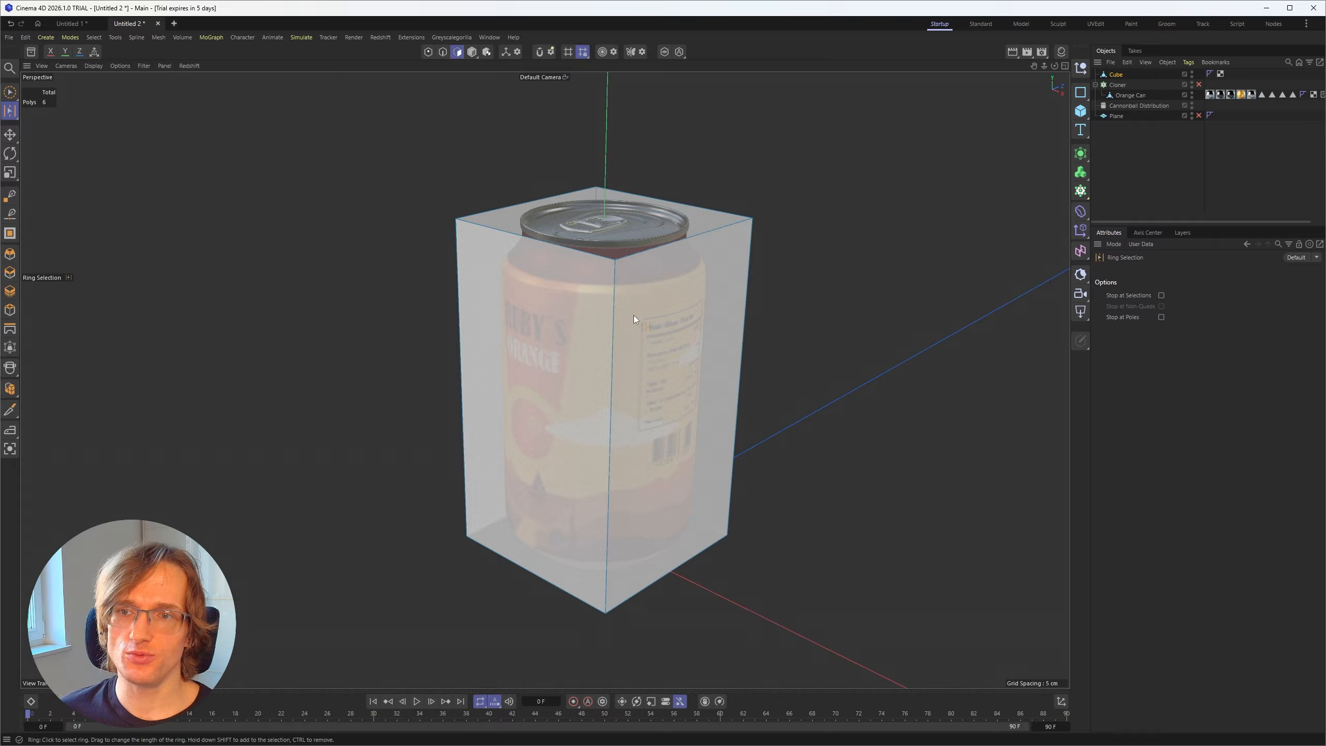
pyautogui.click(443, 52)
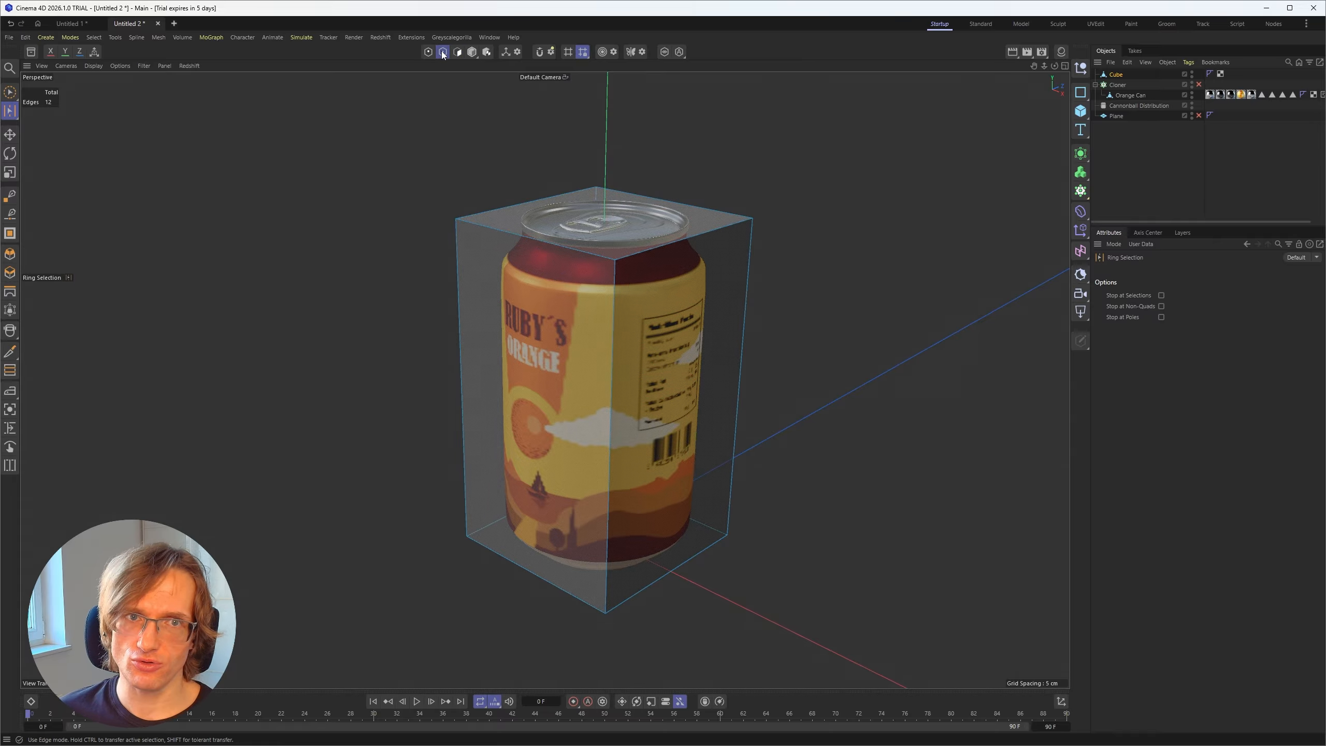
pyautogui.click(602, 343)
pyautogui.keyDown('alt'); pyautogui.moveTo(603, 290); pyautogui.dragTo(595, 287); pyautogui.keyUp('alt')
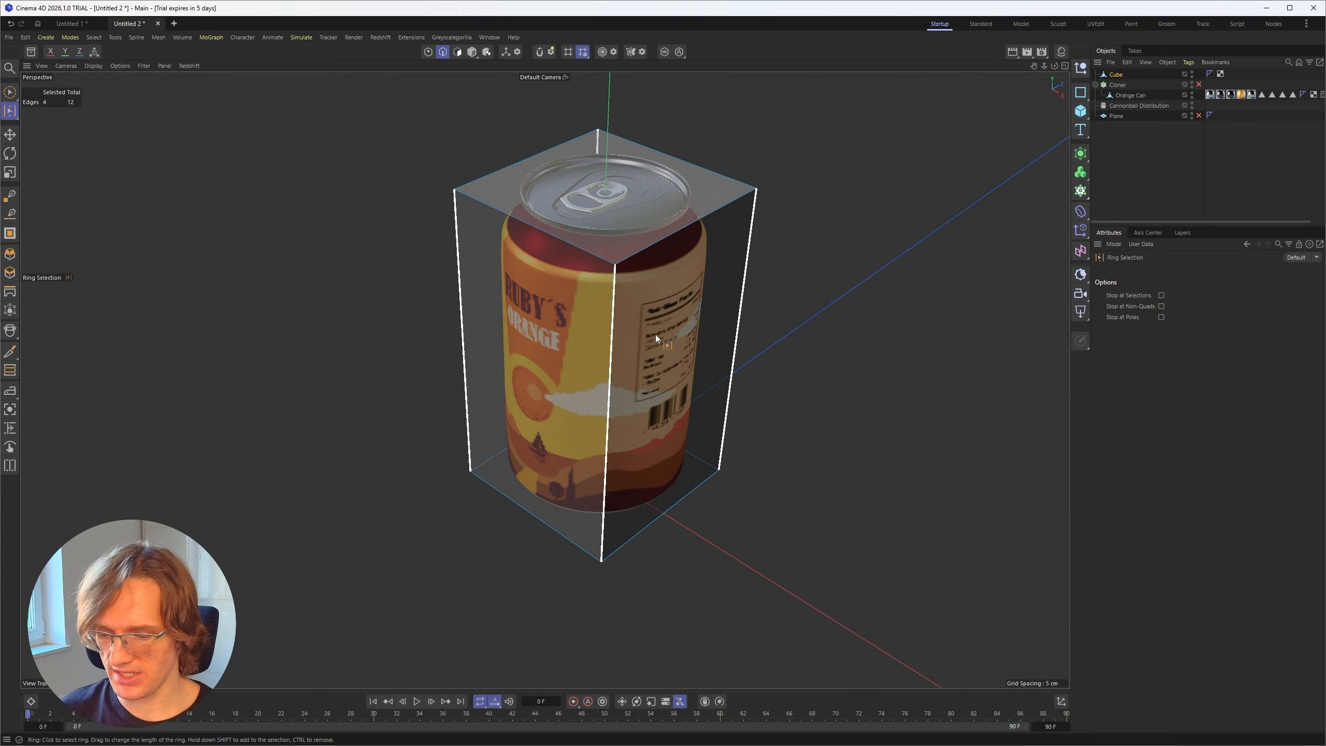
# Step: Bevel the cube's four vertical edges with an offset of about 2.13 cm to form an octagonal hull around the can
pyautogui.press('m')
pyautogui.press('s')
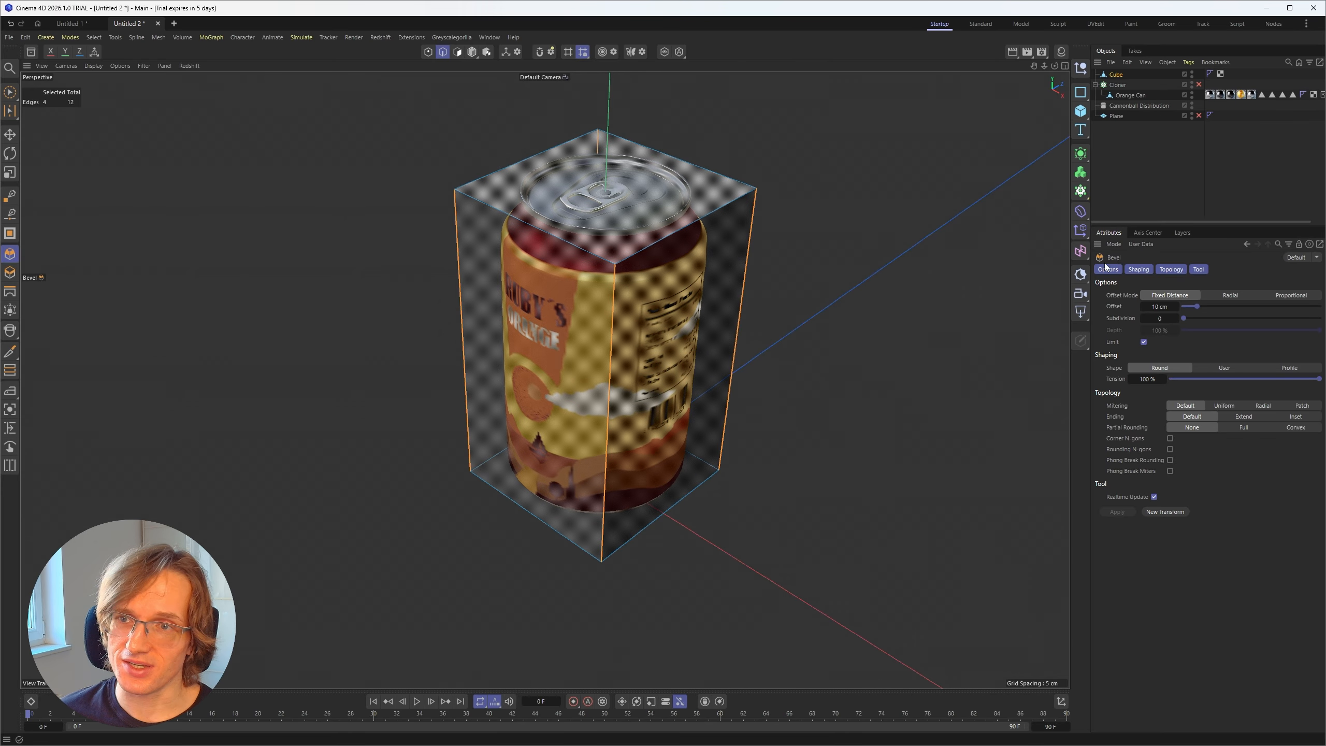
pyautogui.moveTo(332, 351); pyautogui.dragTo(383, 351)
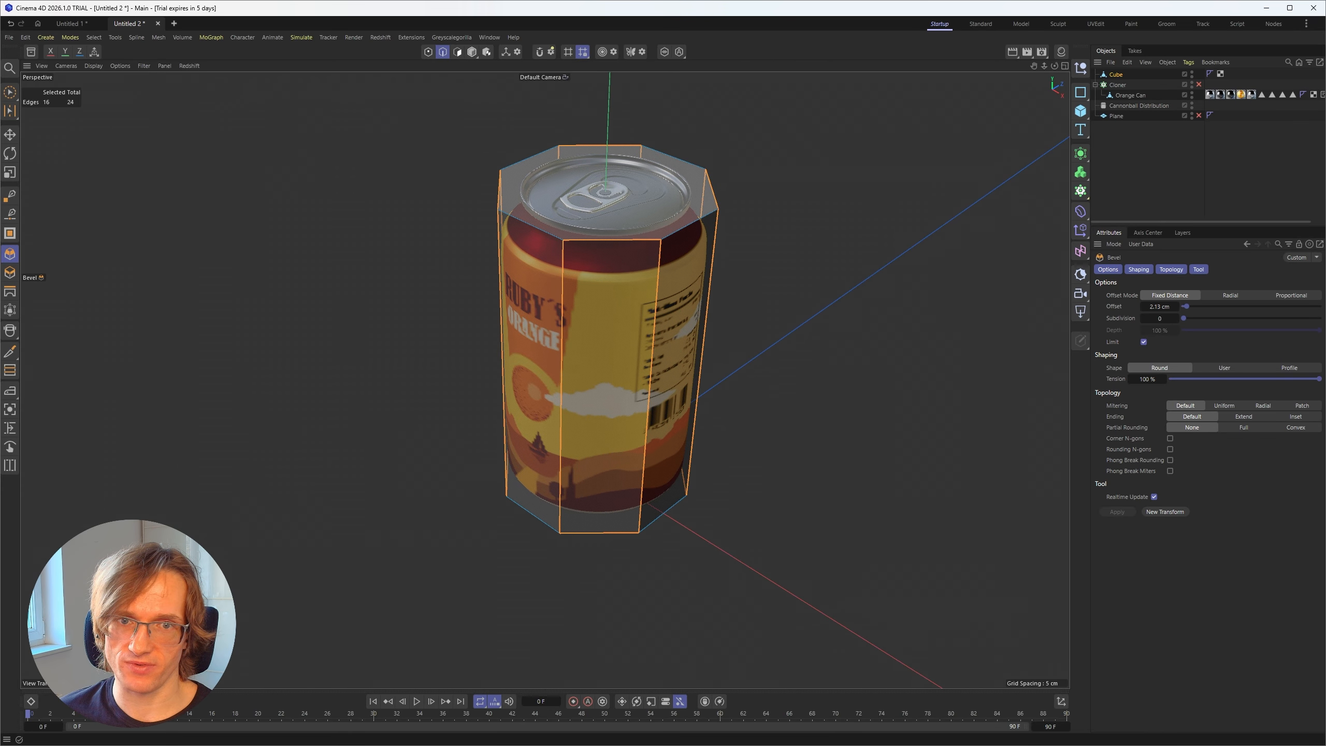
pyautogui.click(10, 93)
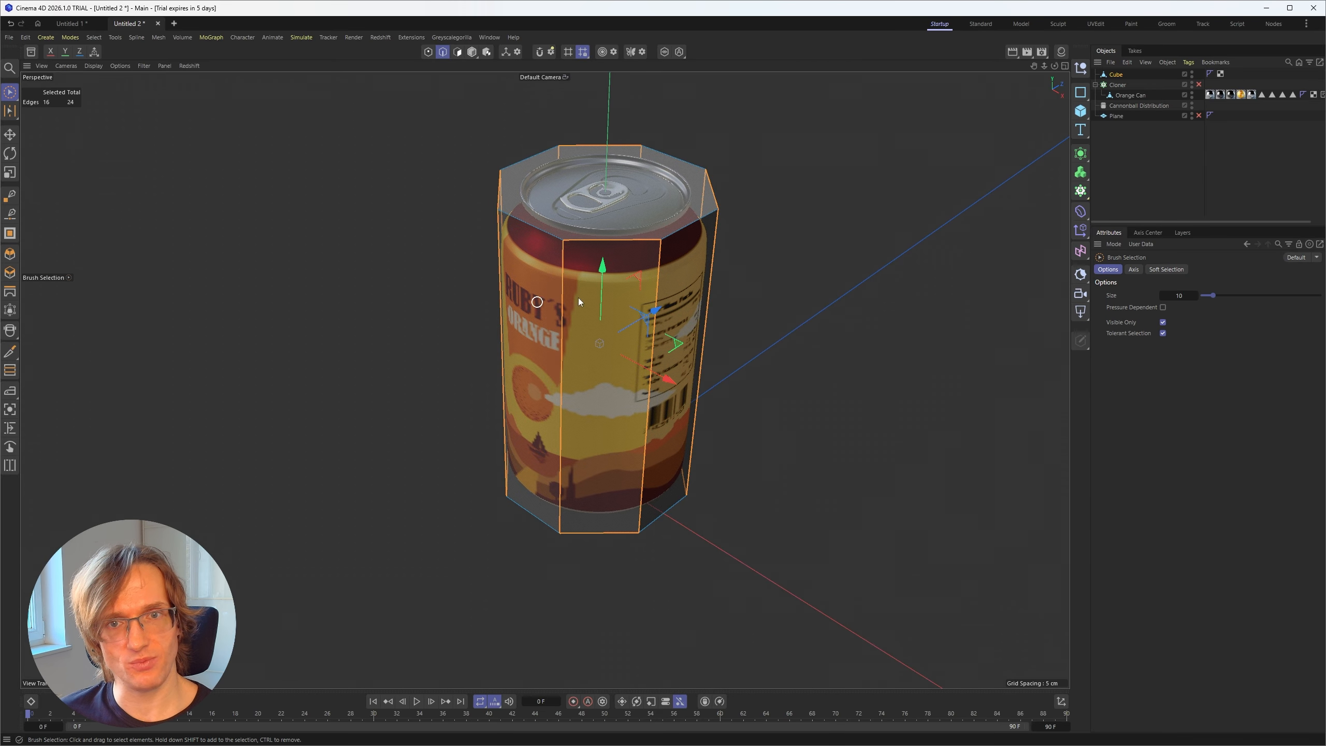
pyautogui.keyDown('alt'); pyautogui.moveTo(578, 298); pyautogui.dragTo(666, 294); pyautogui.keyUp('alt')
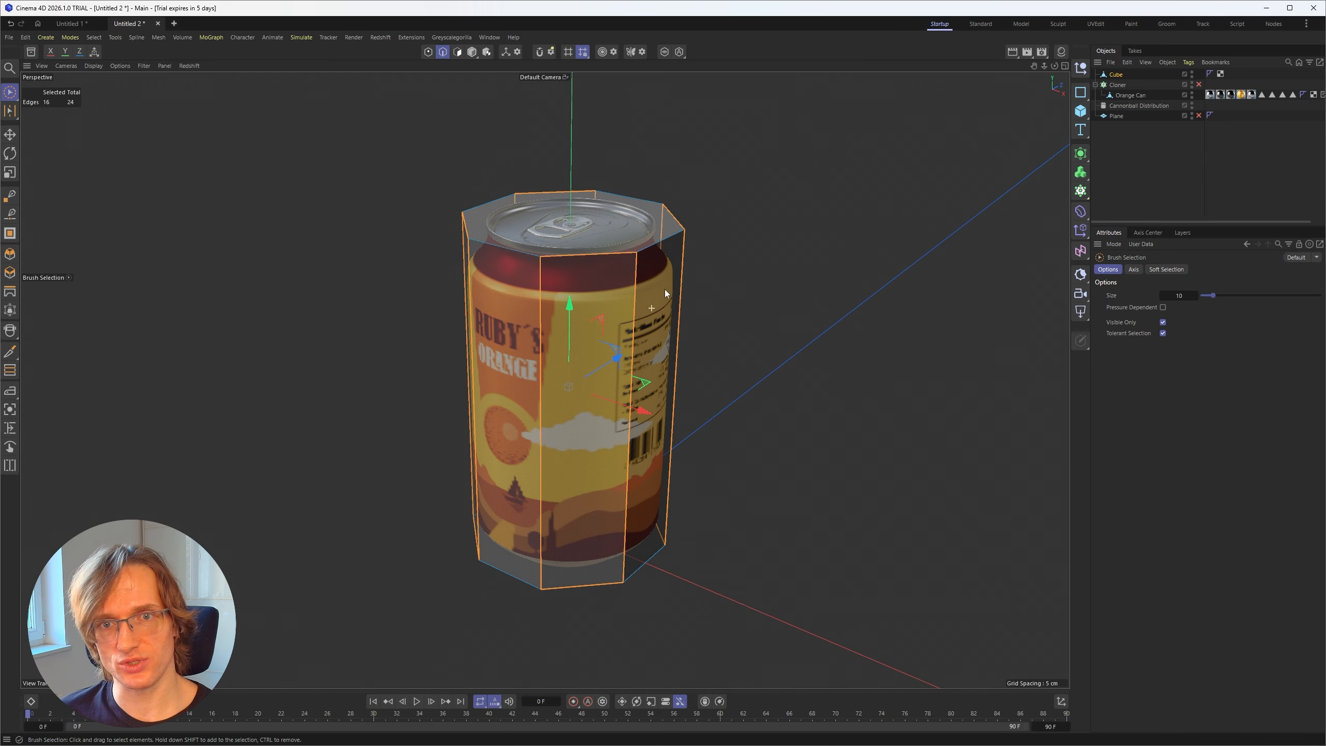
pyautogui.click(1148, 159)
pyautogui.moveTo(573, 345)
pyautogui.keyDown('alt'); pyautogui.mouseDown()
pyautogui.moveTo(564, 306)
pyautogui.moveTo(573, 339)
pyautogui.mouseUp(); pyautogui.keyUp('alt')
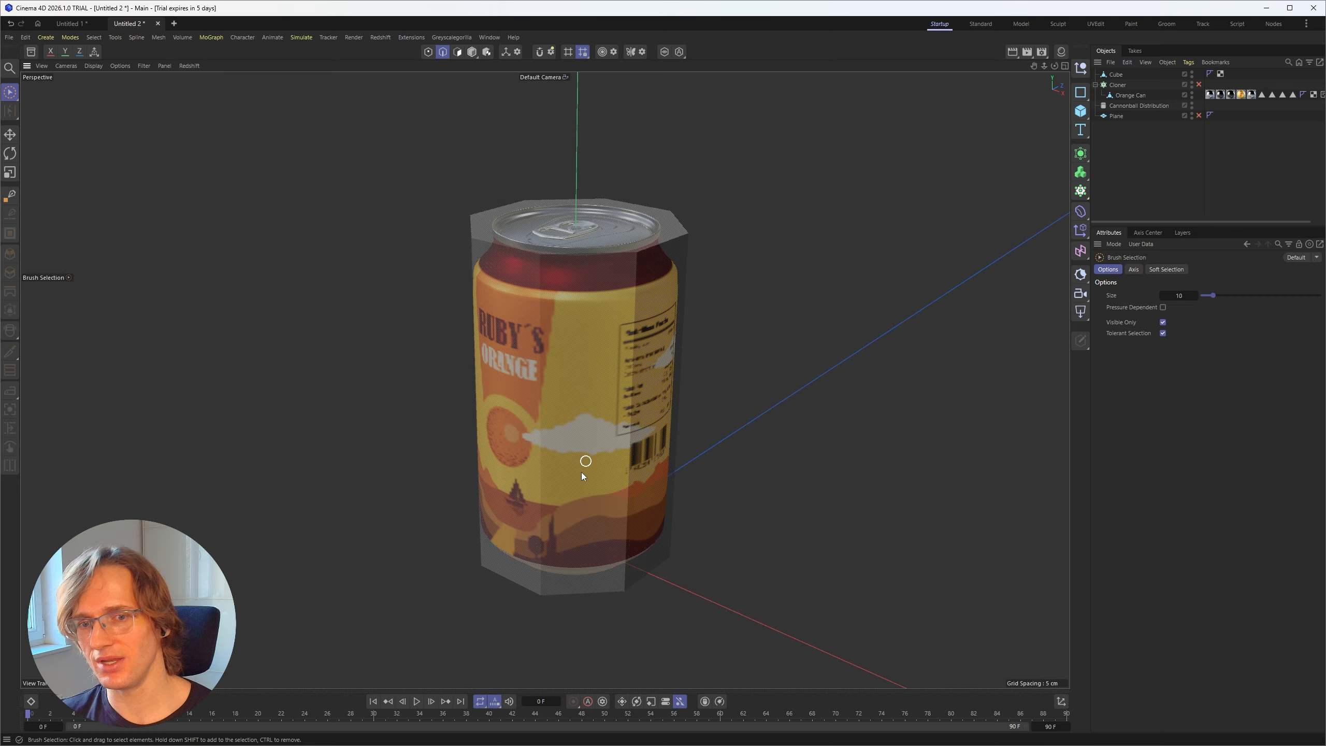
pyautogui.moveTo(571, 434)
pyautogui.keyDown('alt'); pyautogui.mouseDown()
pyautogui.moveTo(576, 352)
pyautogui.moveTo(581, 421)
pyautogui.mouseUp(); pyautogui.keyUp('alt')
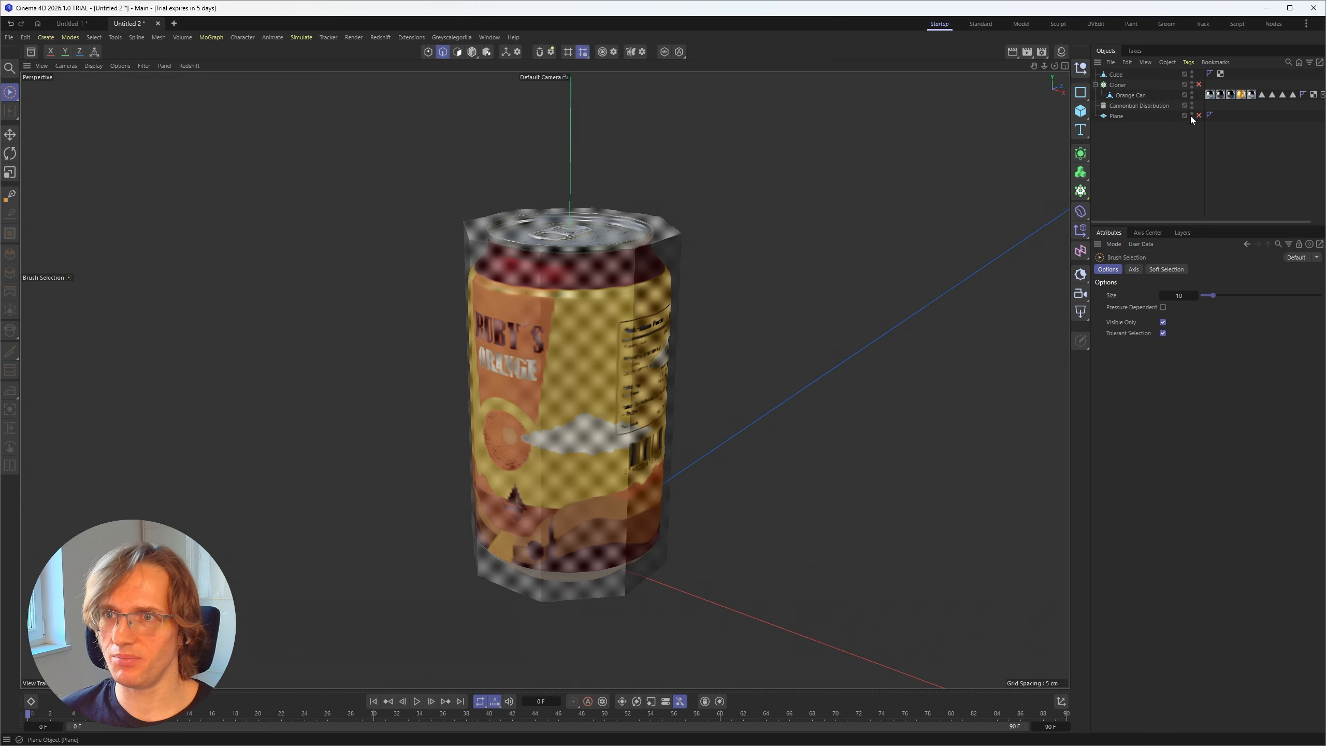
# Step: Hide the cube and display the mesh lines to inspect the density of the can lid's geometry
pyautogui.keyDown('alt'); pyautogui.moveTo(613, 281); pyautogui.dragTo(615, 313); pyautogui.keyUp('alt')
pyautogui.keyDown('alt'); pyautogui.moveTo(577, 214); pyautogui.dragTo(684, 156, button='right'); pyautogui.keyUp('alt')
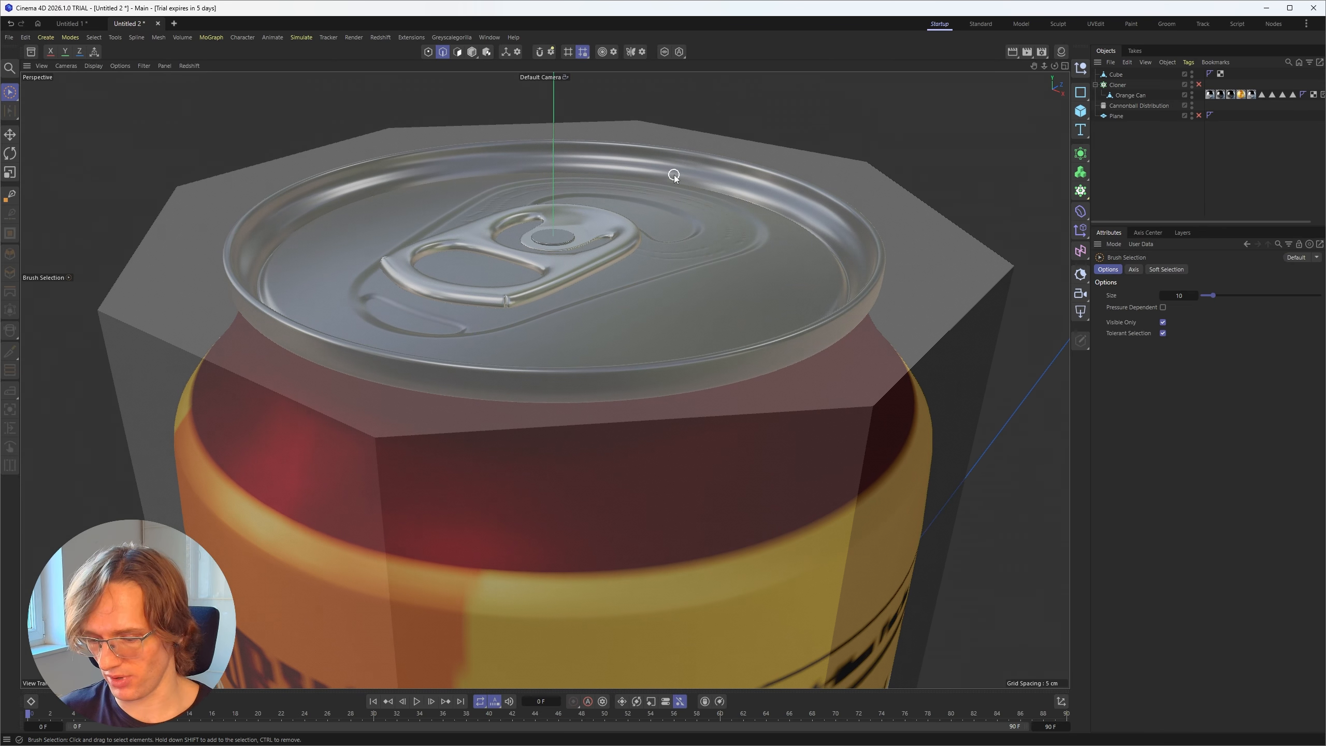
pyautogui.press('n')
pyautogui.press('b')
pyautogui.keyDown('alt'); pyautogui.moveTo(550, 313); pyautogui.dragTo(547, 390); pyautogui.keyUp('alt')
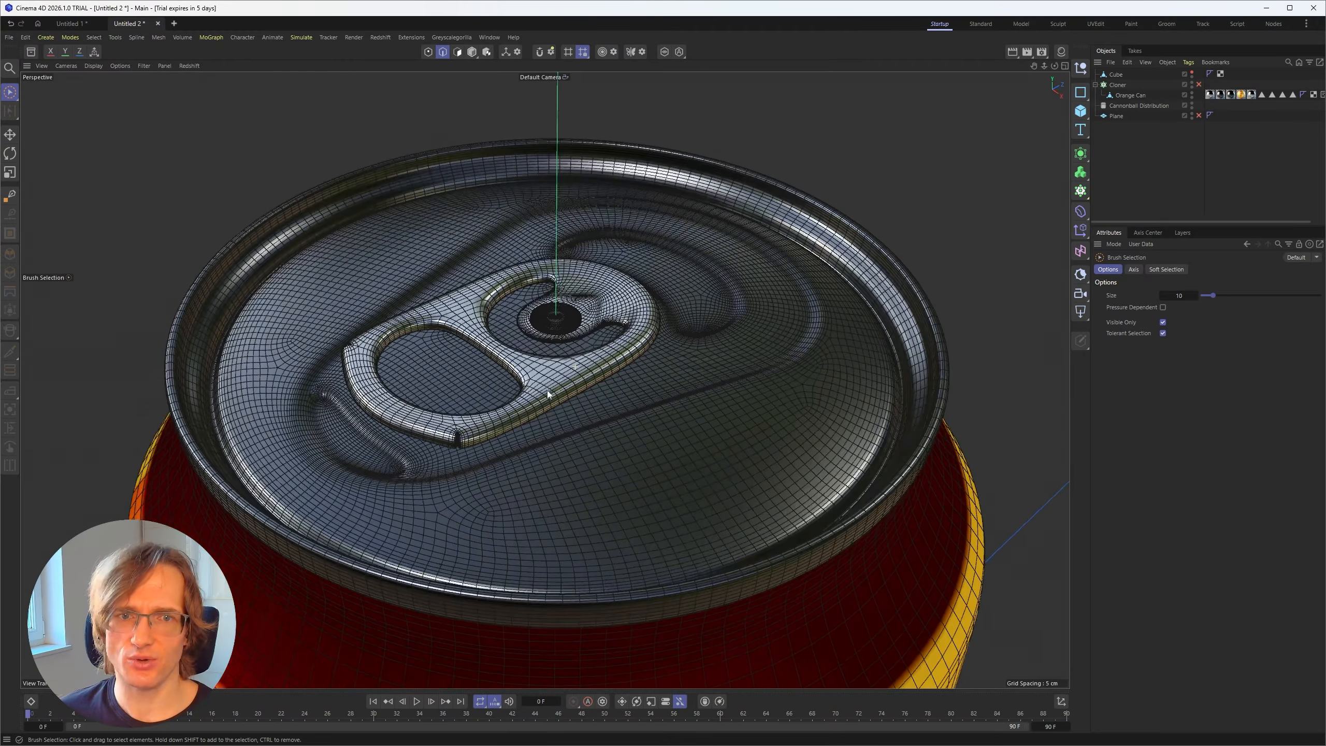
pyautogui.moveTo(486, 371)
pyautogui.keyDown('alt'); pyautogui.mouseDown(button='right')
pyautogui.moveTo(509, 370)
pyautogui.moveTo(485, 386)
pyautogui.mouseUp(button='right'); pyautogui.keyUp('alt')
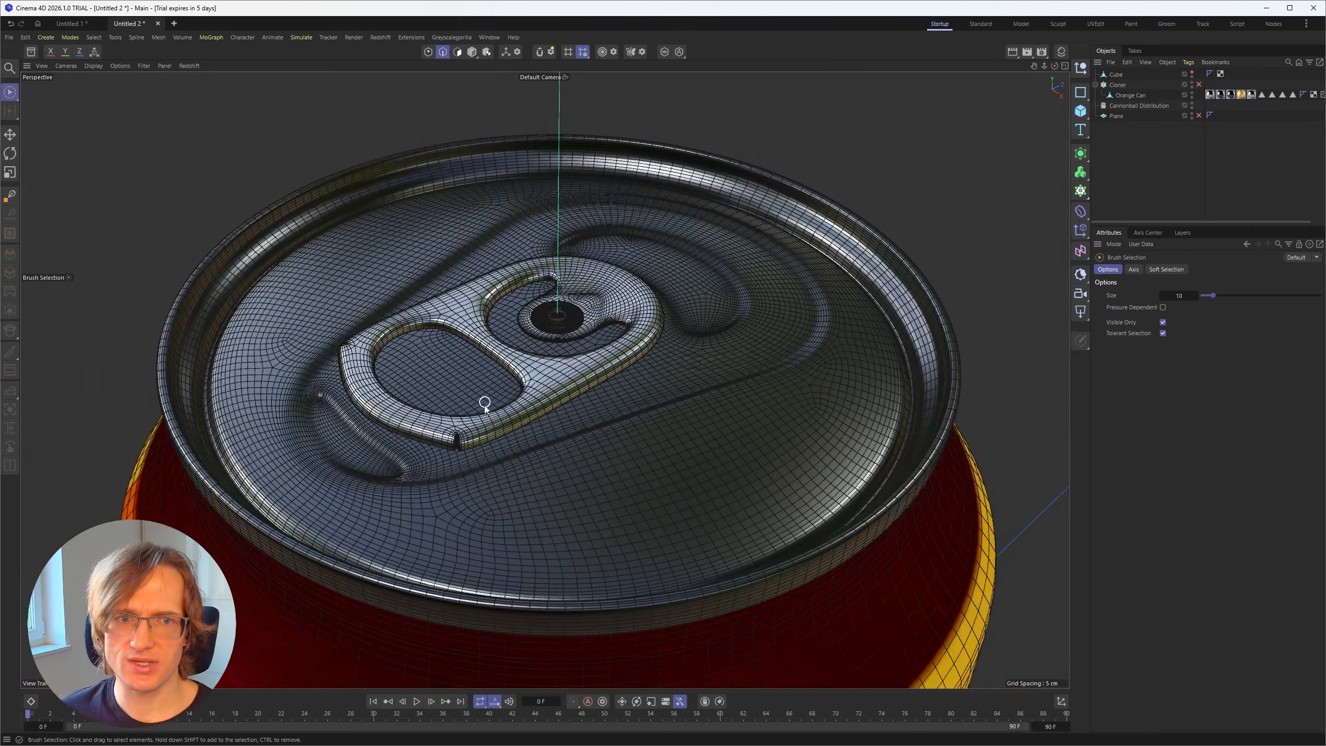
pyautogui.moveTo(433, 457)
pyautogui.keyDown('alt'); pyautogui.mouseDown(button='right')
pyautogui.moveTo(505, 430)
pyautogui.moveTo(432, 475)
pyautogui.mouseUp(button='right'); pyautogui.keyUp('alt')
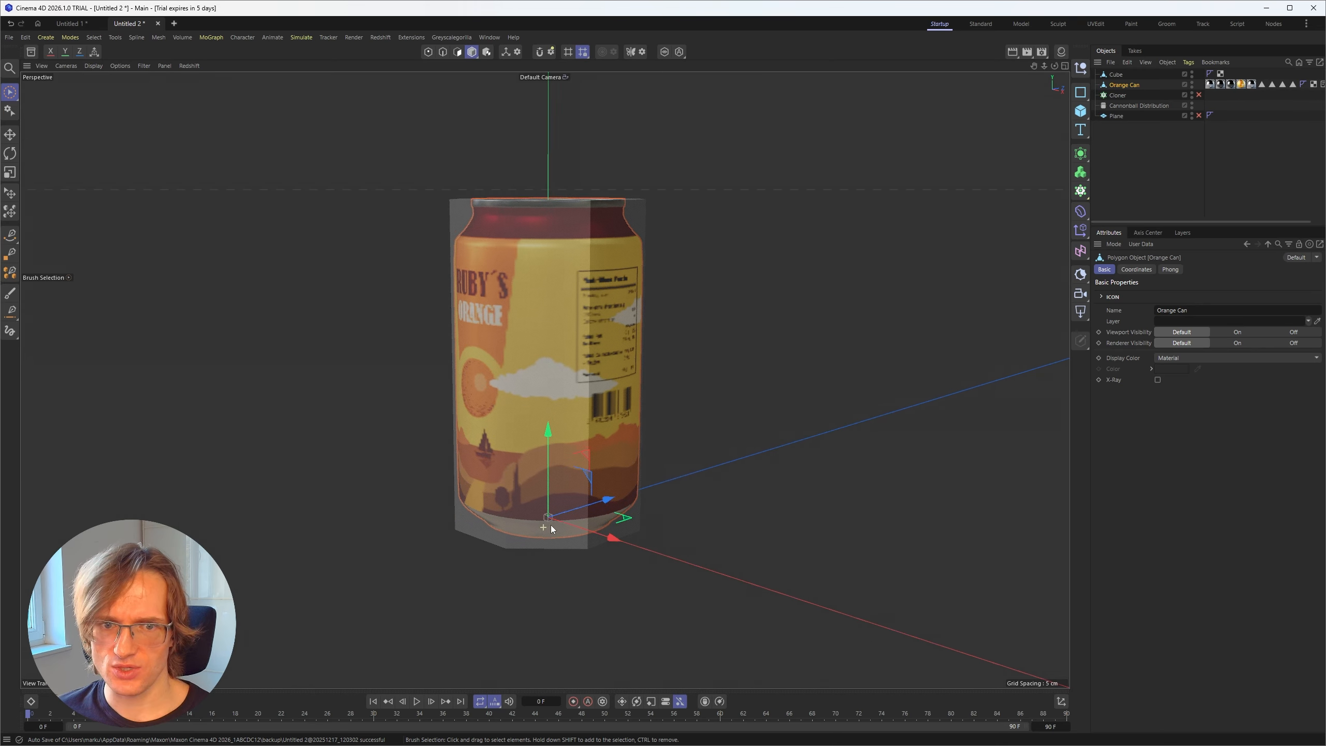
# Step: Take the Orange Can out of the Cloner and rename the octagonal cube as low
pyautogui.keyDown('alt'); pyautogui.moveTo(532, 459); pyautogui.dragTo(537, 469, button='right'); pyautogui.keyUp('alt')
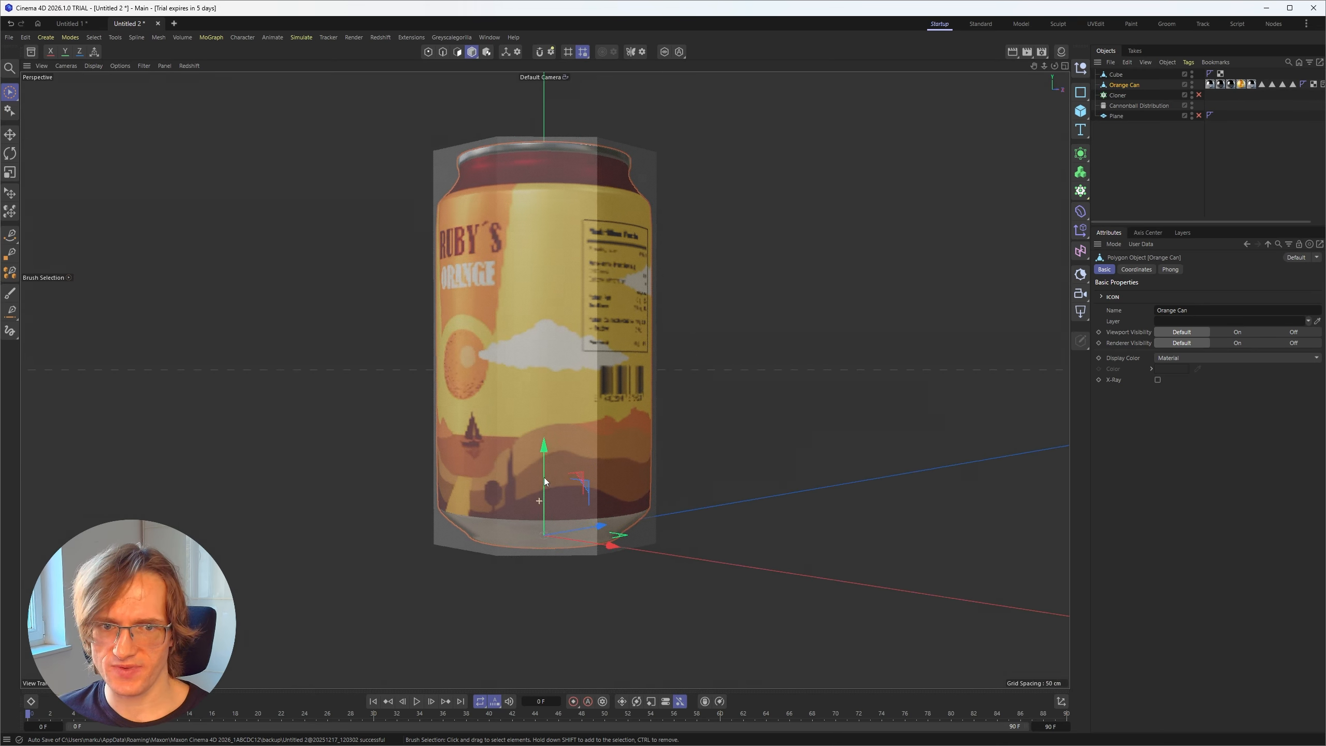
pyautogui.keyDown('alt'); pyautogui.moveTo(536, 464); pyautogui.dragTo(536, 467); pyautogui.keyUp('alt')
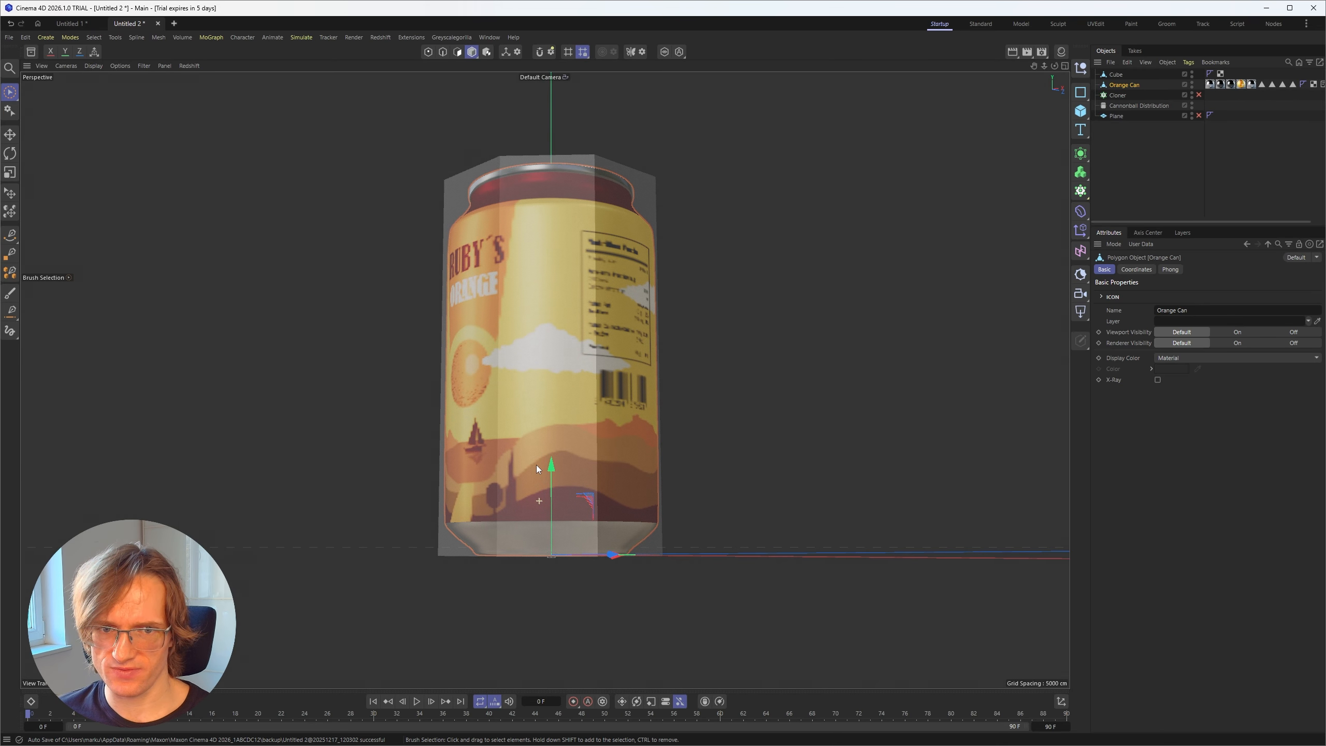
pyautogui.click(1116, 74)
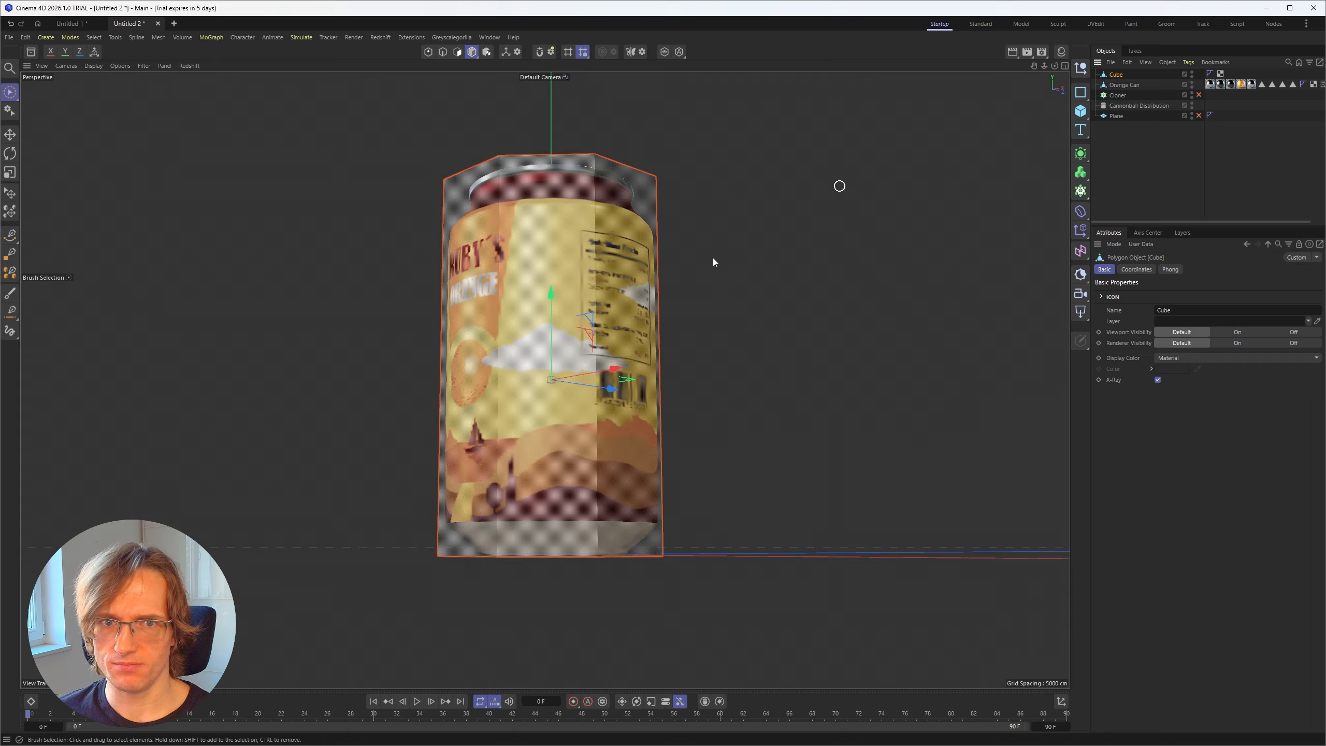
pyautogui.doubleClick(1117, 75)
pyautogui.press('Return')
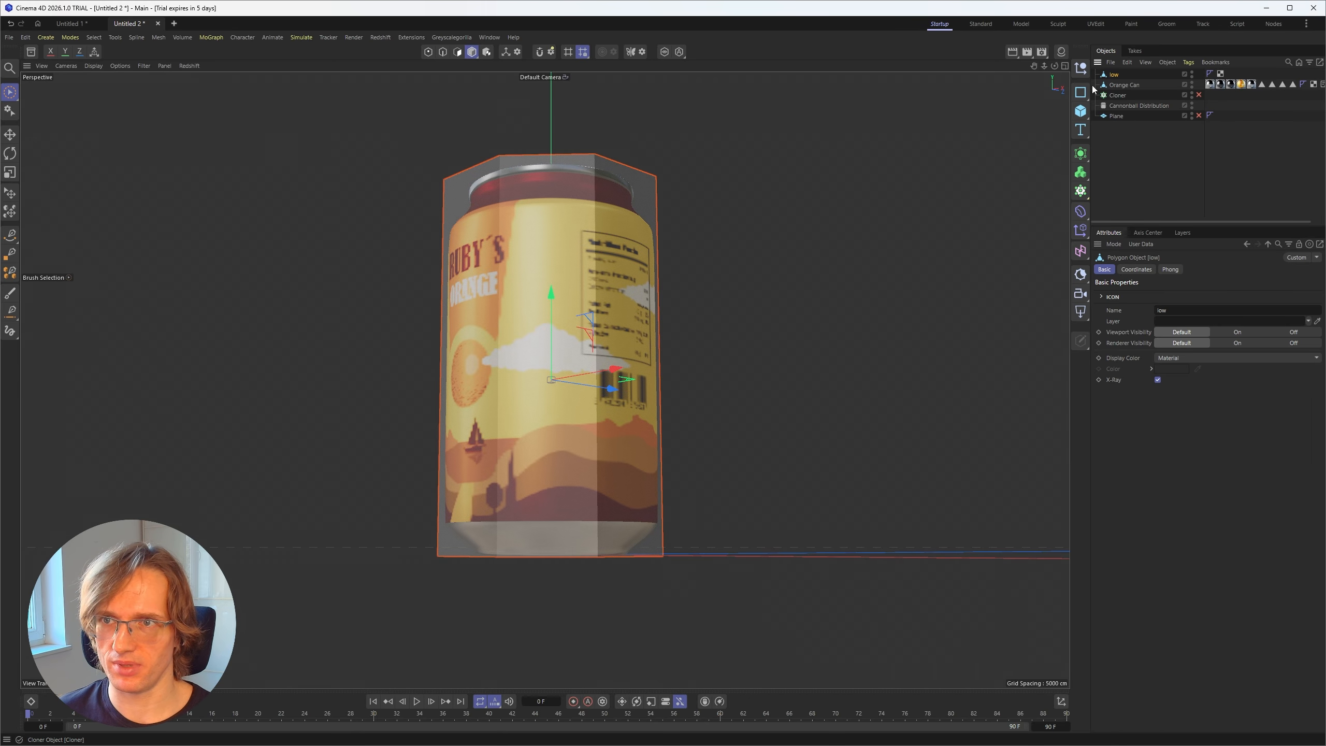
# Step: Select the bottom points of the low hull with Rectangle Selection and open the Axis Center options
pyautogui.keyDown('alt'); pyautogui.moveTo(520, 370); pyautogui.dragTo(520, 385); pyautogui.keyUp('alt')
pyautogui.click(429, 53)
pyautogui.press('0')
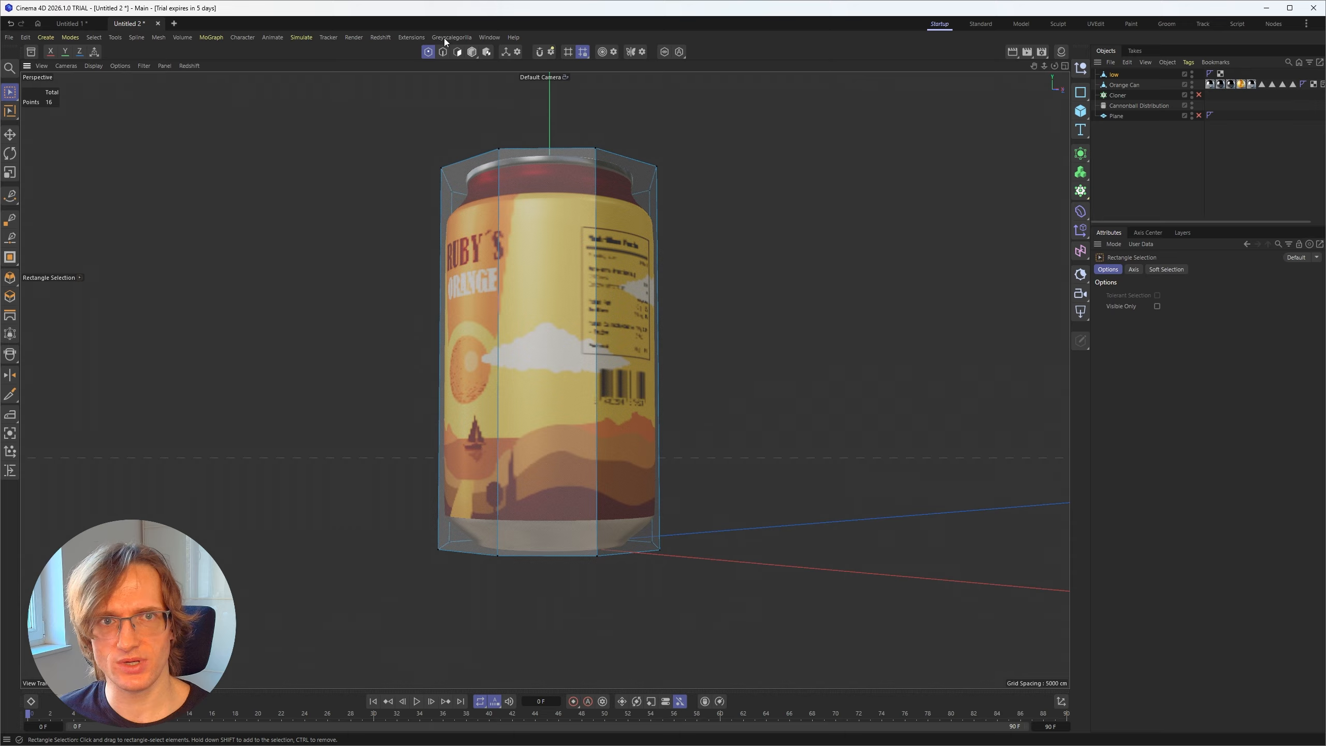
pyautogui.keyDown('alt'); pyautogui.moveTo(391, 592); pyautogui.dragTo(401, 513, button='middle'); pyautogui.keyUp('alt')
pyautogui.moveTo(260, 322); pyautogui.dragTo(822, 599)
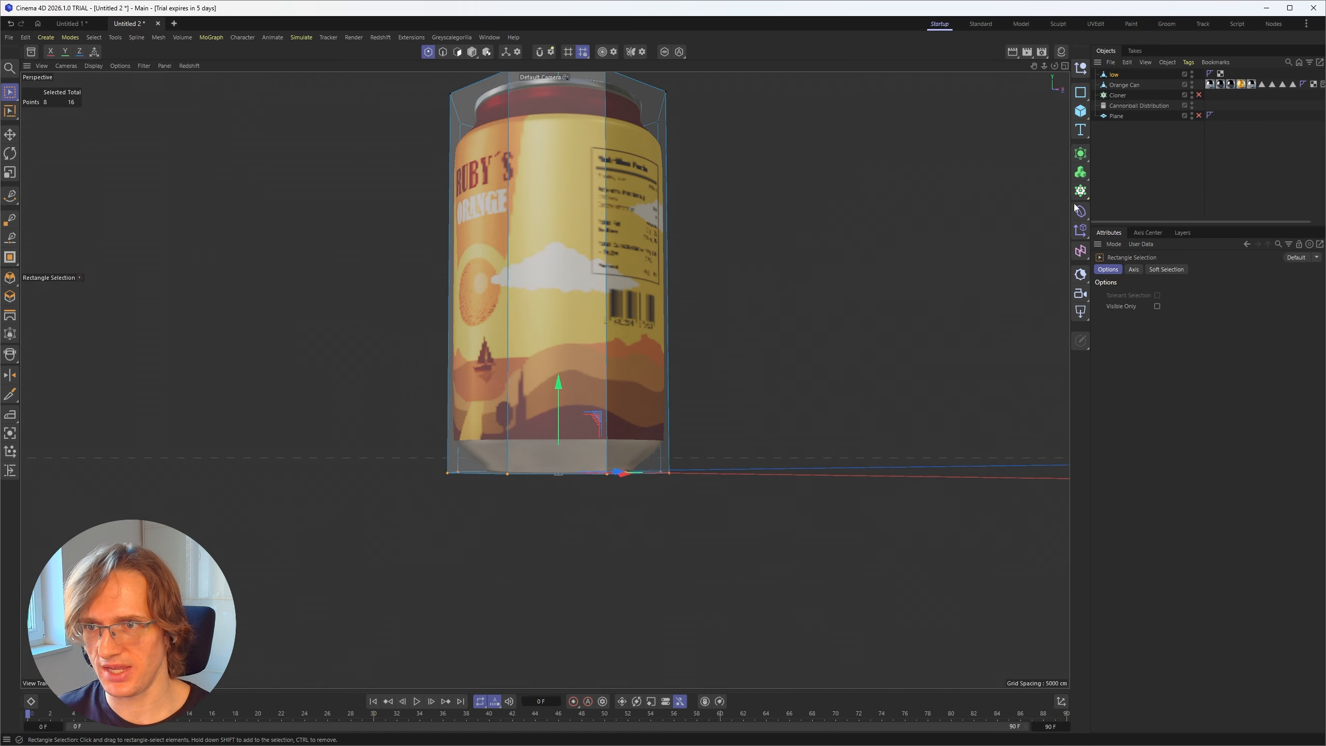
pyautogui.click(1148, 233)
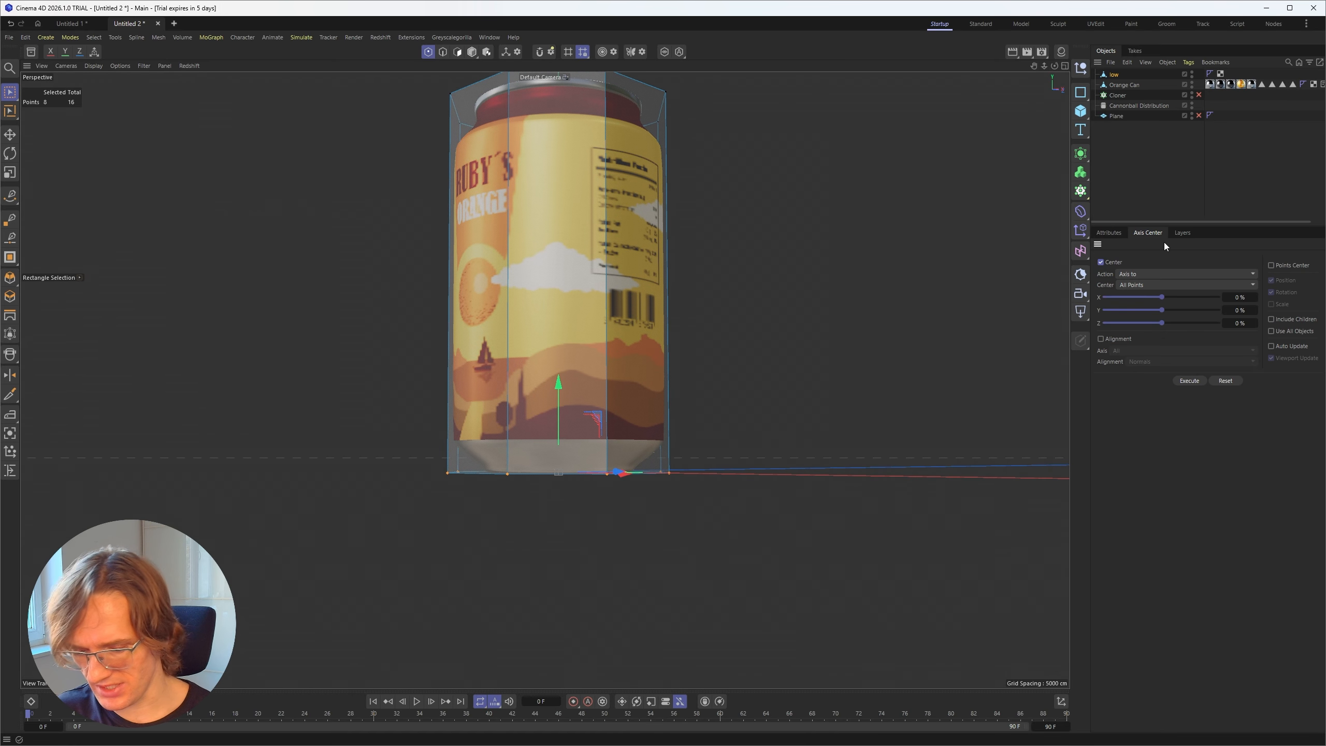
# Step: Search the commands for "ax" and toggle the viewport's axis display filter
pyautogui.click(833, 399)
pyautogui.hotkey('shift', 'c')
pyautogui.write('a')
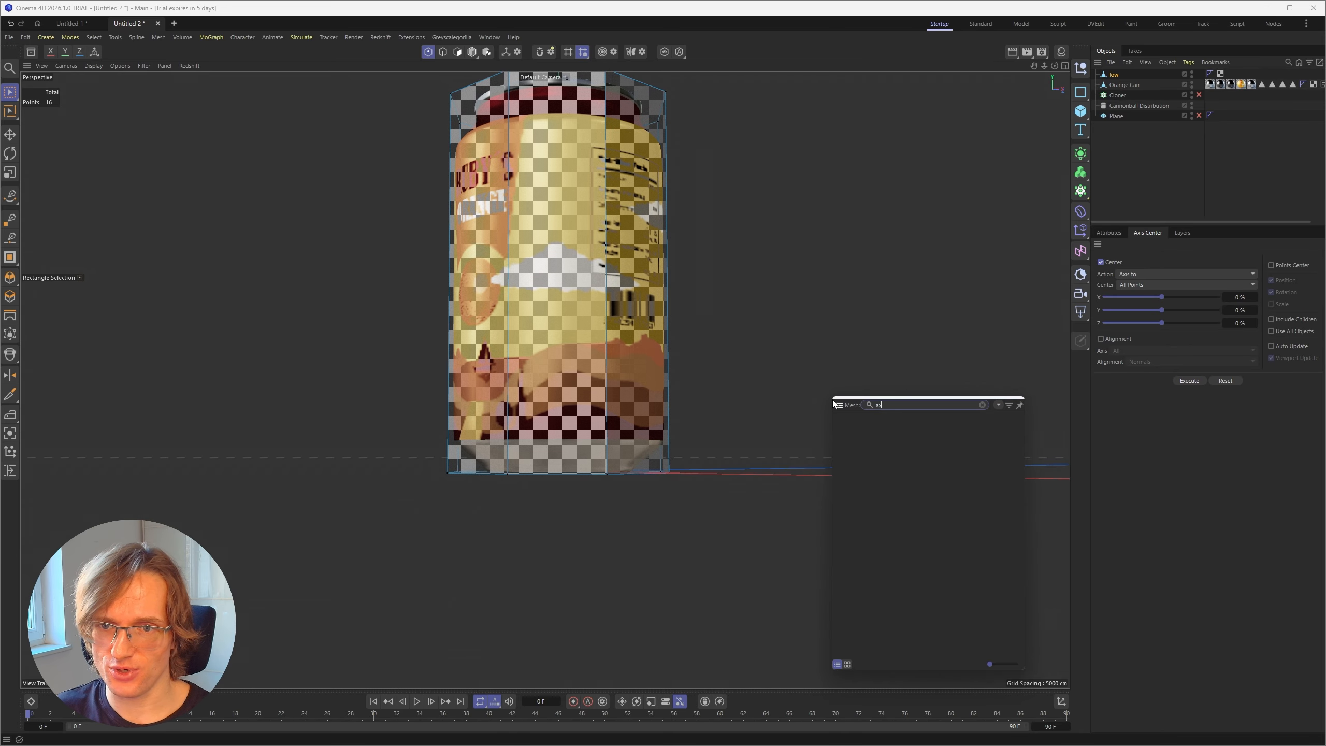
pyautogui.write('xi')
pyautogui.click(859, 419)
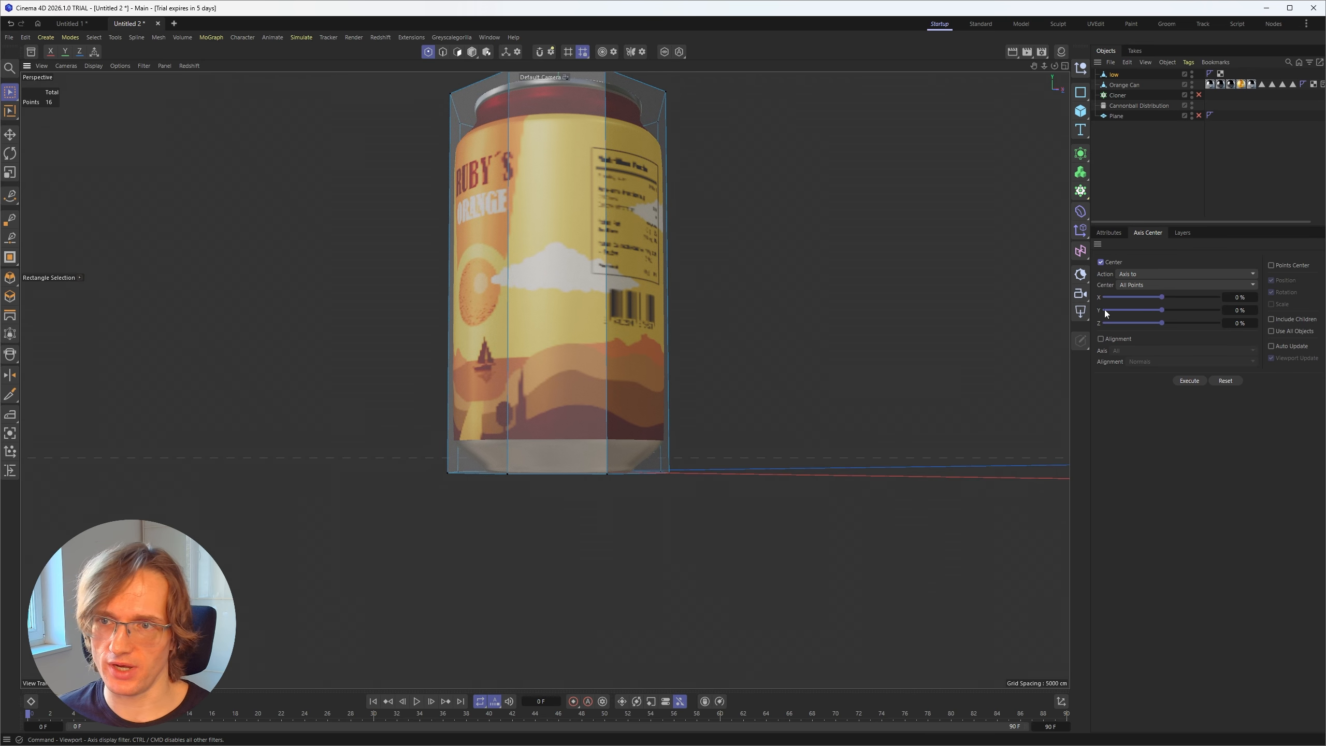
# Step: Center the hull's axis on its bottom points using Selected Points in Axis Center, and return to whole-object editing
pyautogui.click(1130, 285)
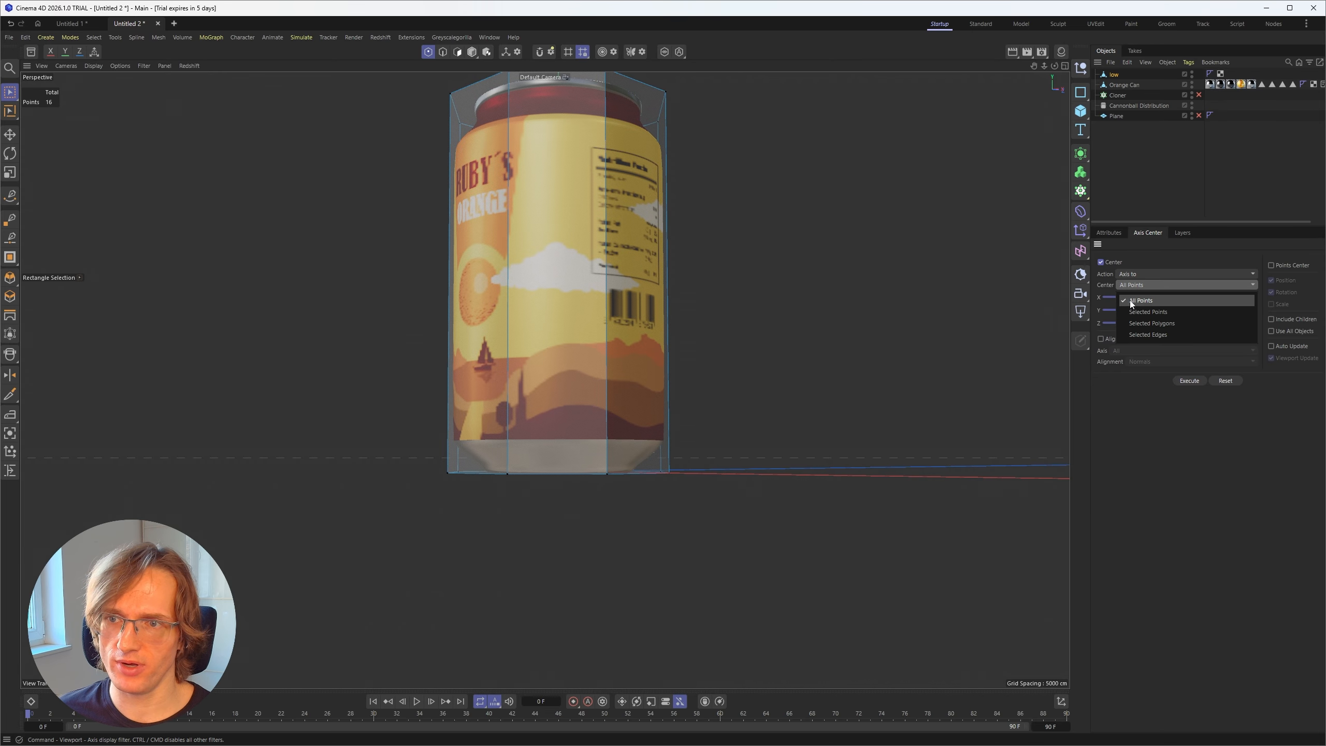
pyautogui.click(1141, 314)
pyautogui.click(1188, 380)
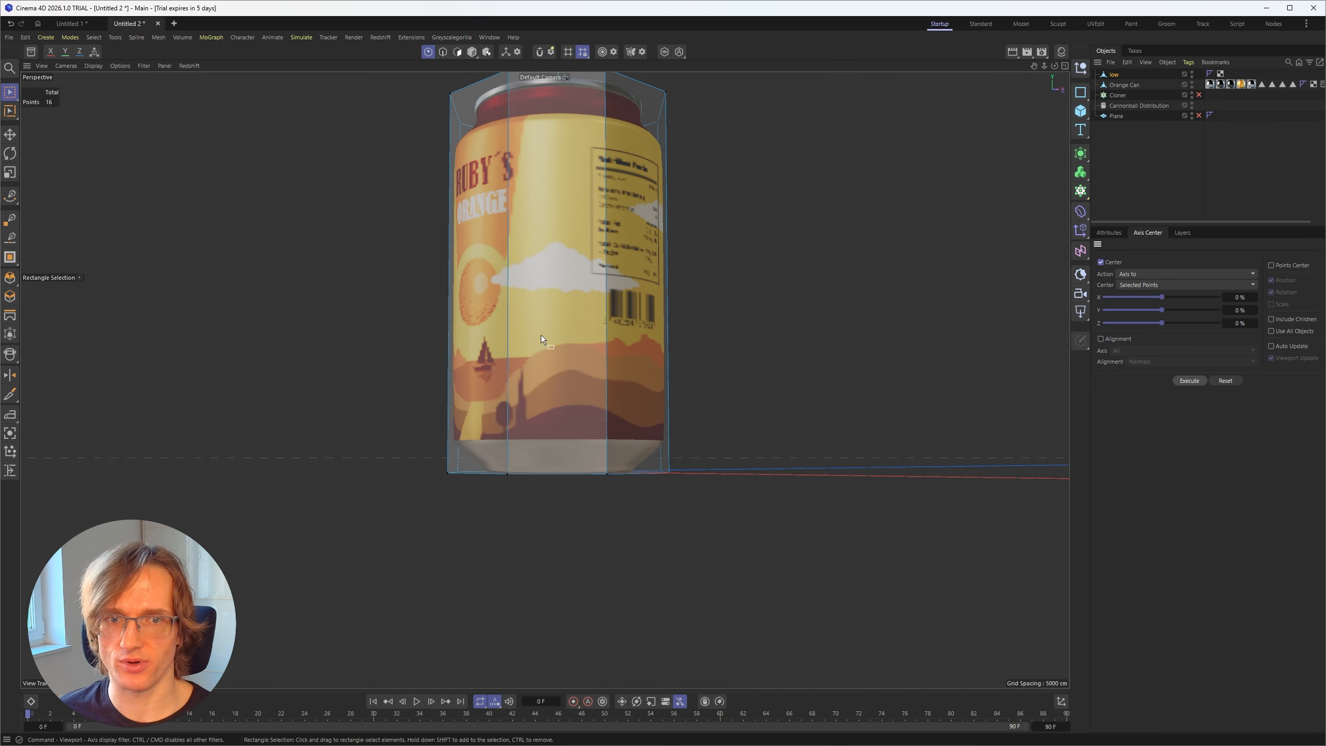
pyautogui.moveTo(355, 390); pyautogui.dragTo(704, 574)
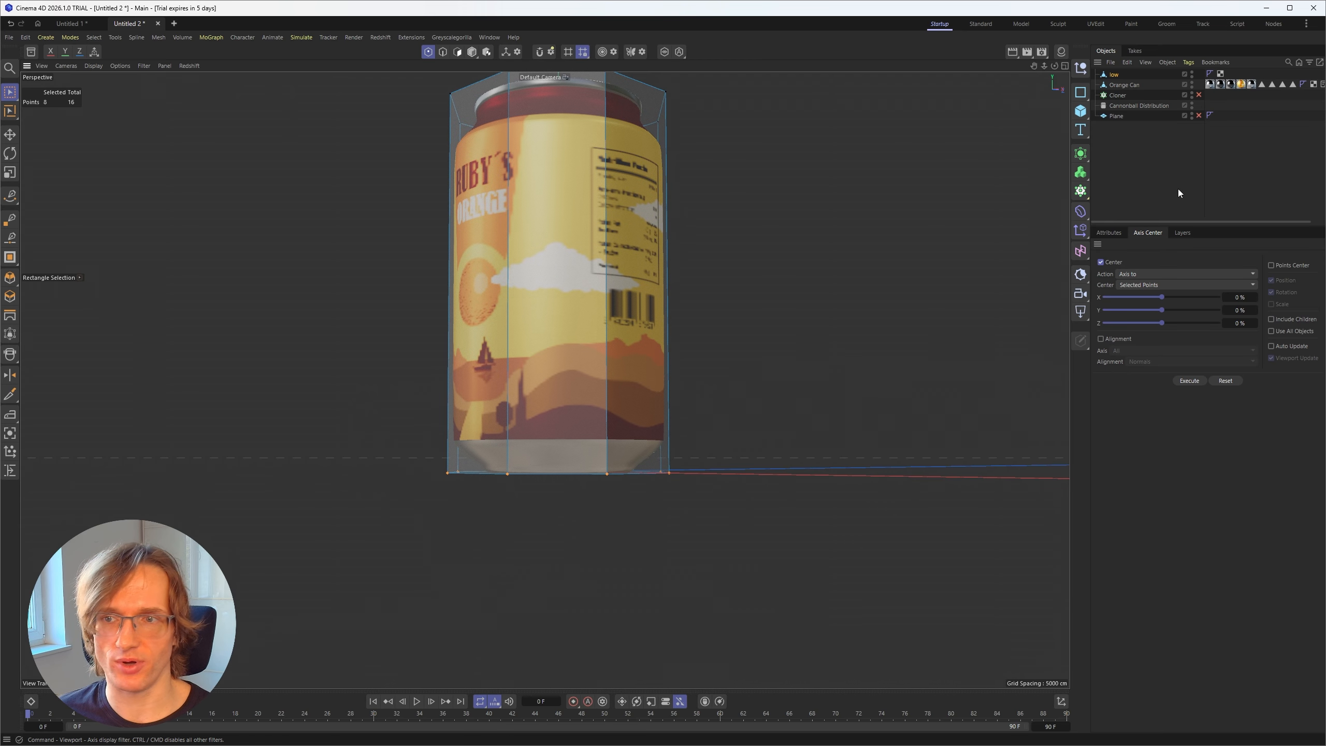
pyautogui.click(1191, 383)
pyautogui.click(9, 93)
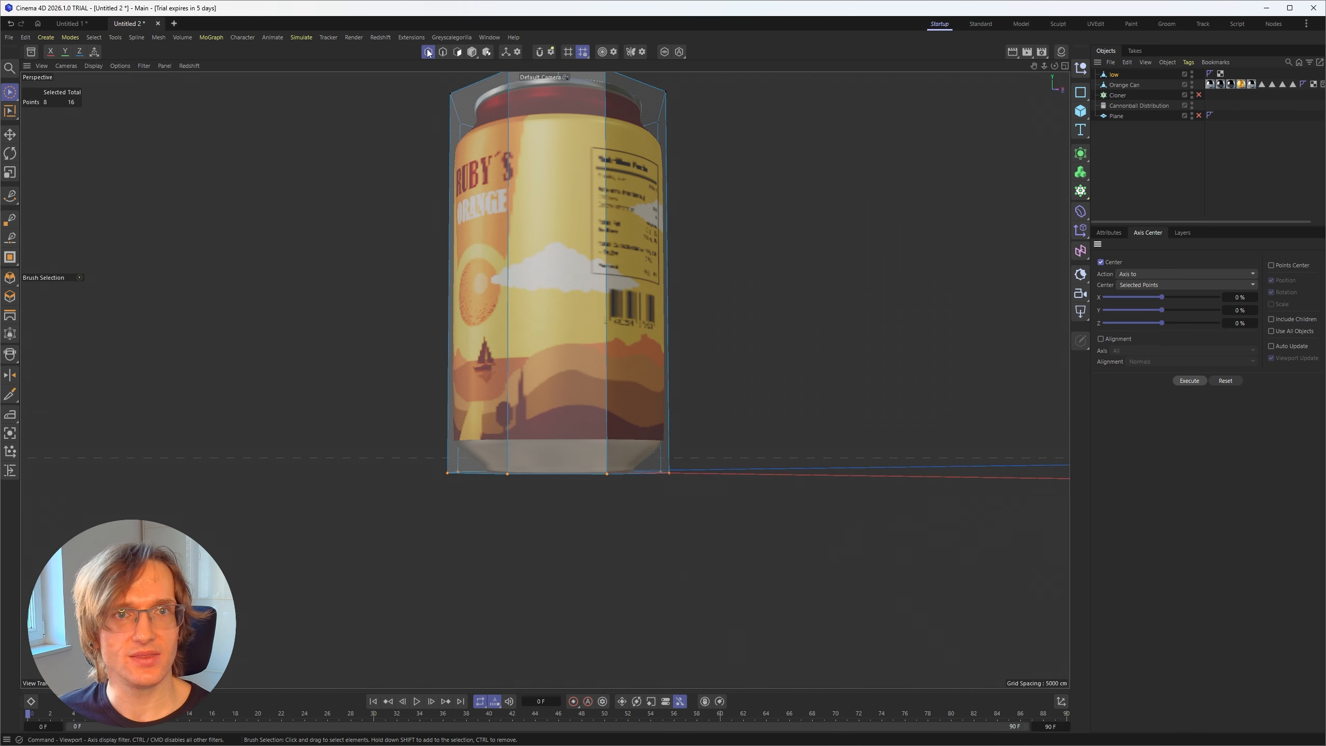
pyautogui.click(472, 52)
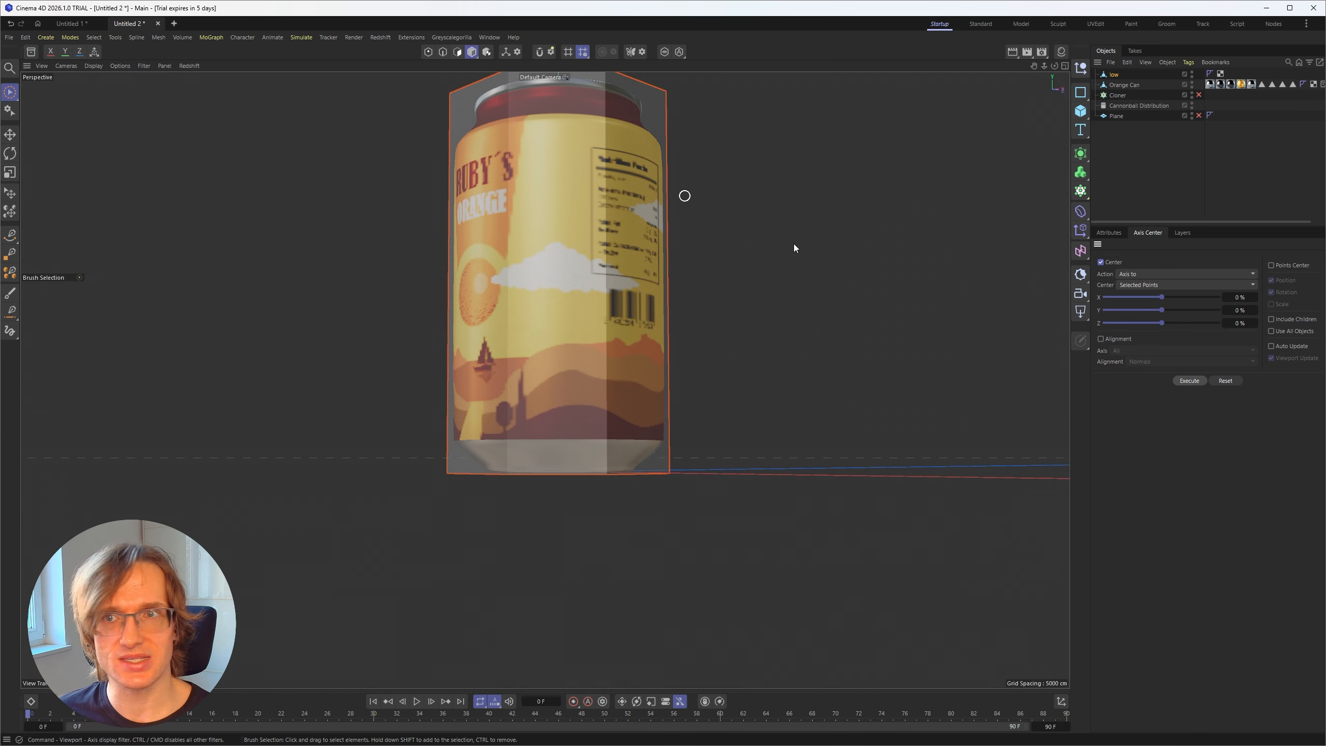
# Step: Select the Orange Can and turn the viewport's axis display on
pyautogui.press('o')
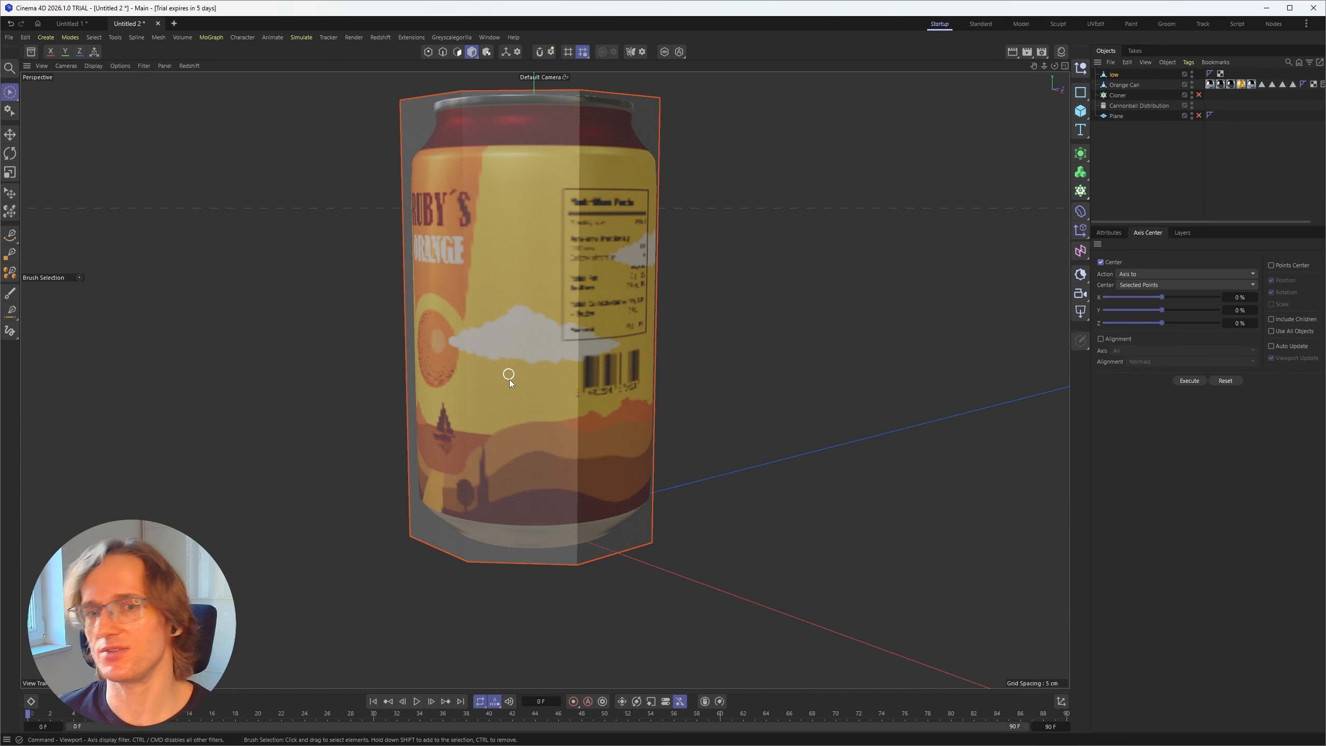
pyautogui.keyDown('alt'); pyautogui.moveTo(510, 390); pyautogui.dragTo(512, 365, button='middle'); pyautogui.keyUp('alt')
pyautogui.keyDown('alt'); pyautogui.moveTo(533, 270); pyautogui.dragTo(508, 311); pyautogui.keyUp('alt')
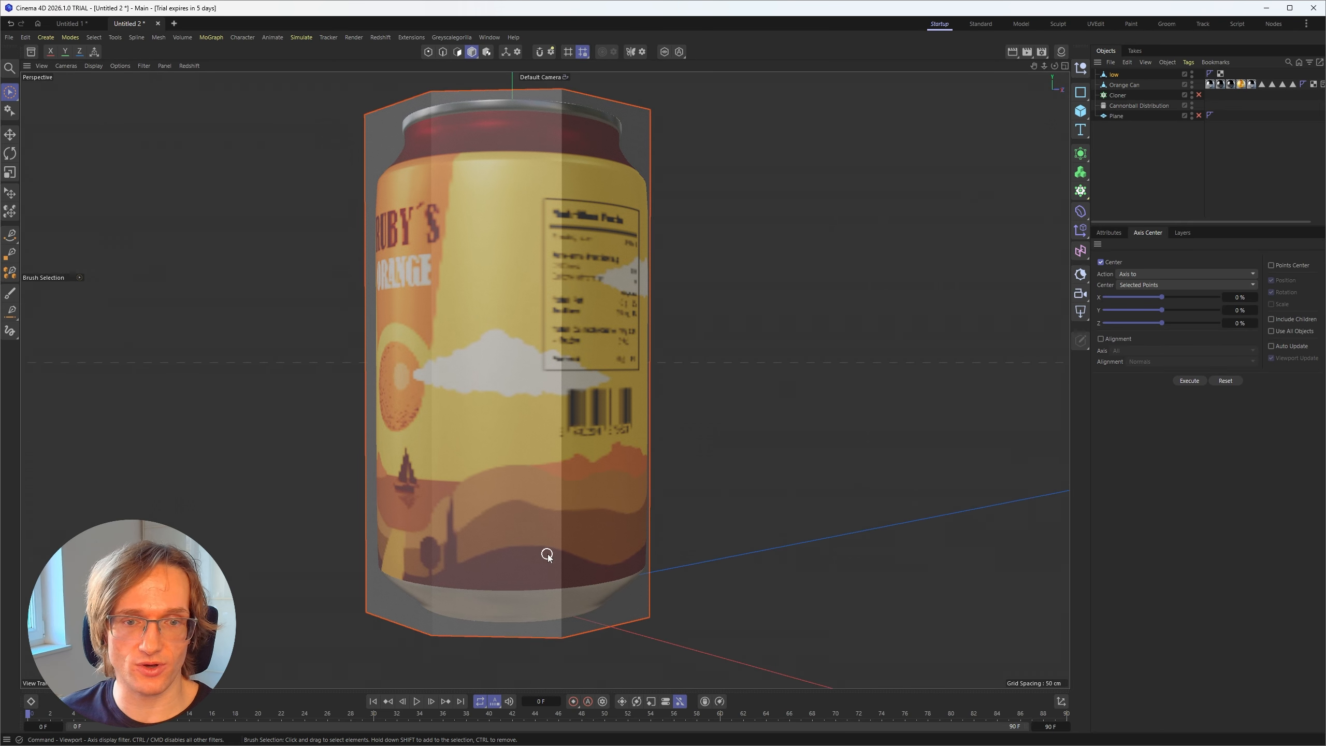
pyautogui.keyDown('alt'); pyautogui.moveTo(548, 556); pyautogui.dragTo(519, 395); pyautogui.keyUp('alt')
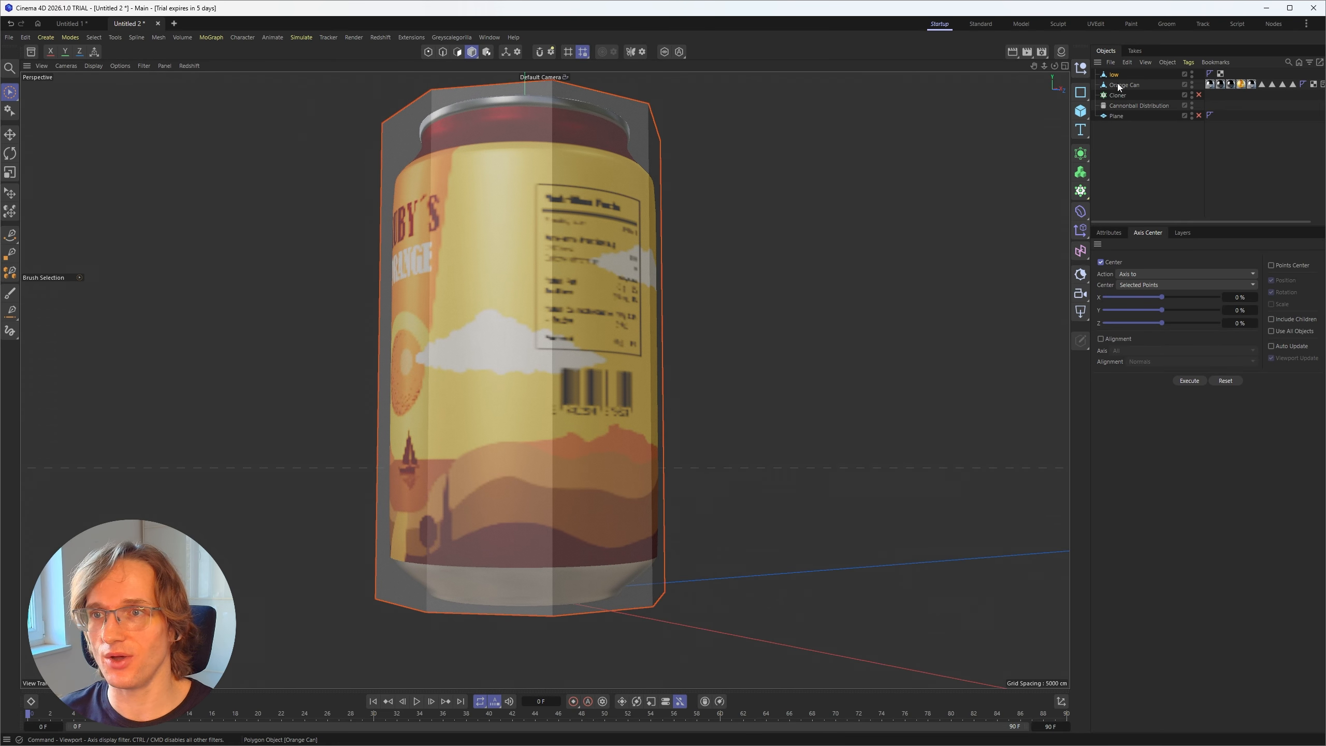
pyautogui.click(523, 138)
pyautogui.keyDown('alt'); pyautogui.moveTo(600, 535); pyautogui.dragTo(572, 392); pyautogui.keyUp('alt')
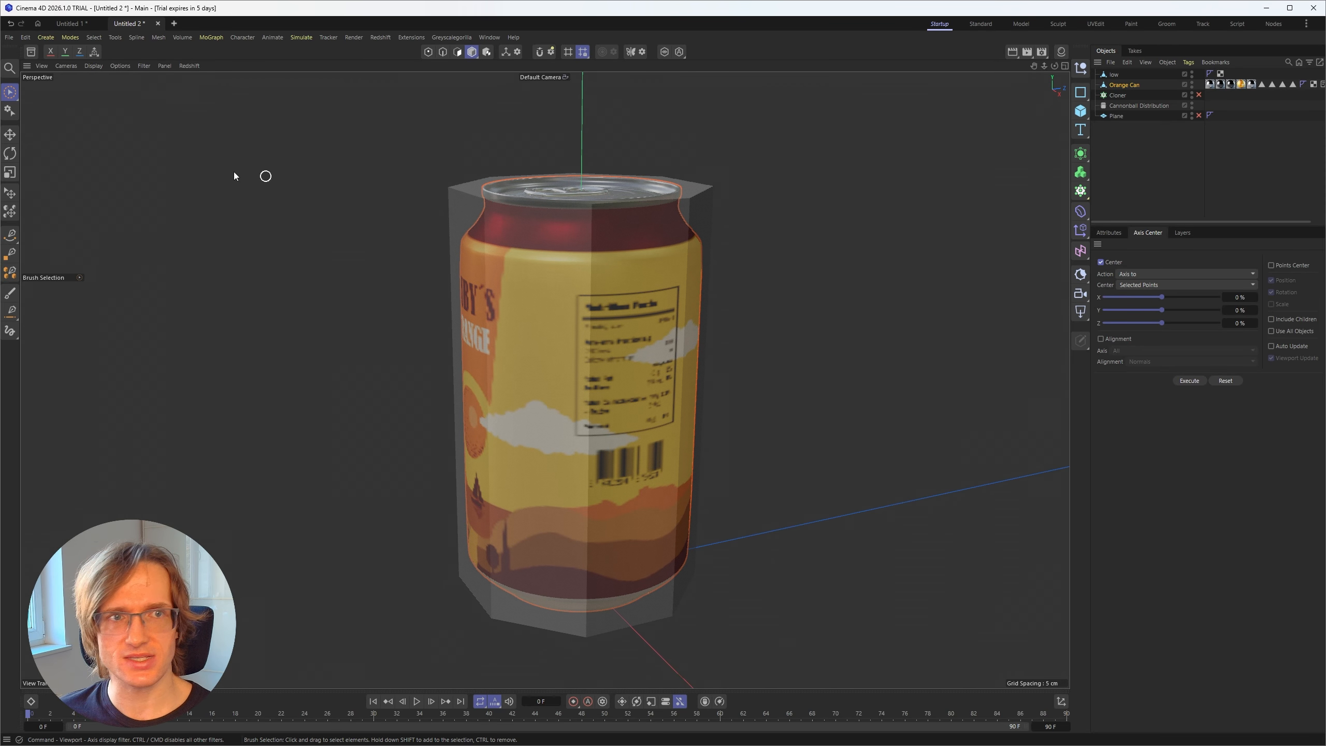
pyautogui.click(142, 66)
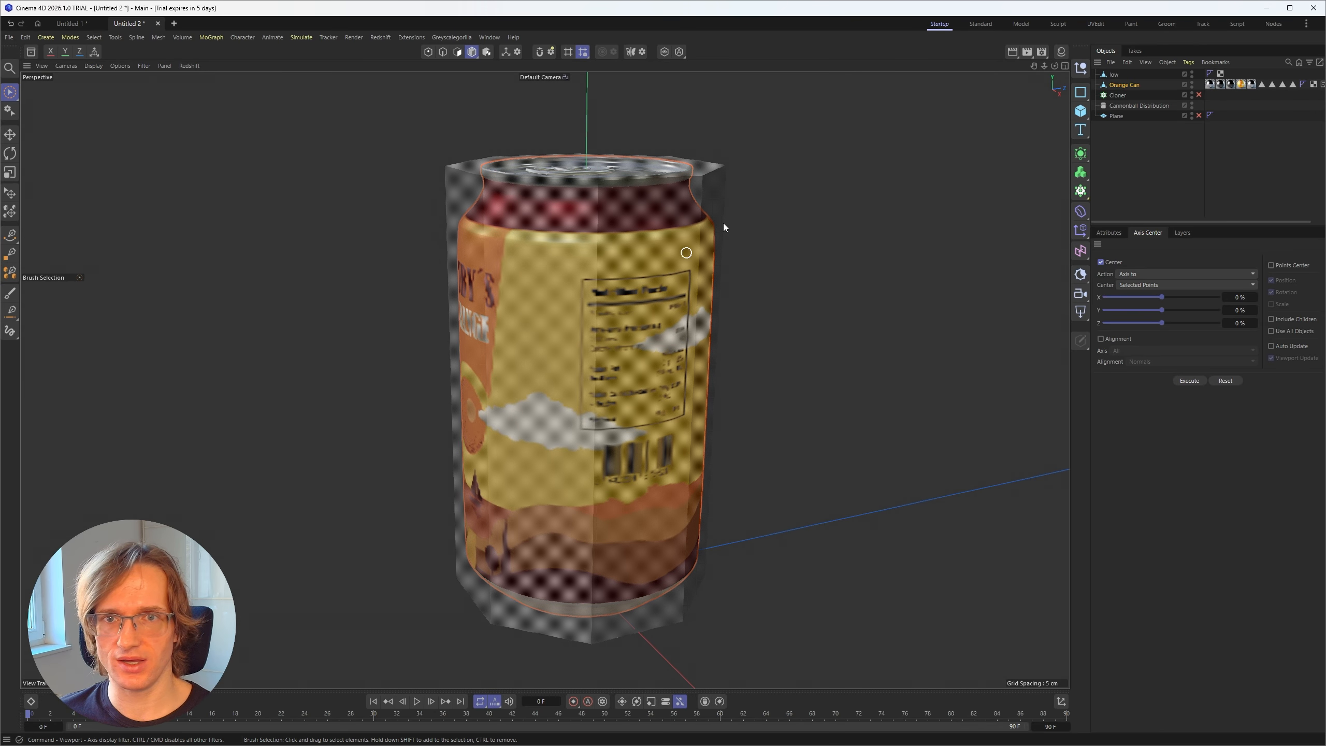
pyautogui.click(145, 67)
pyautogui.click(193, 189)
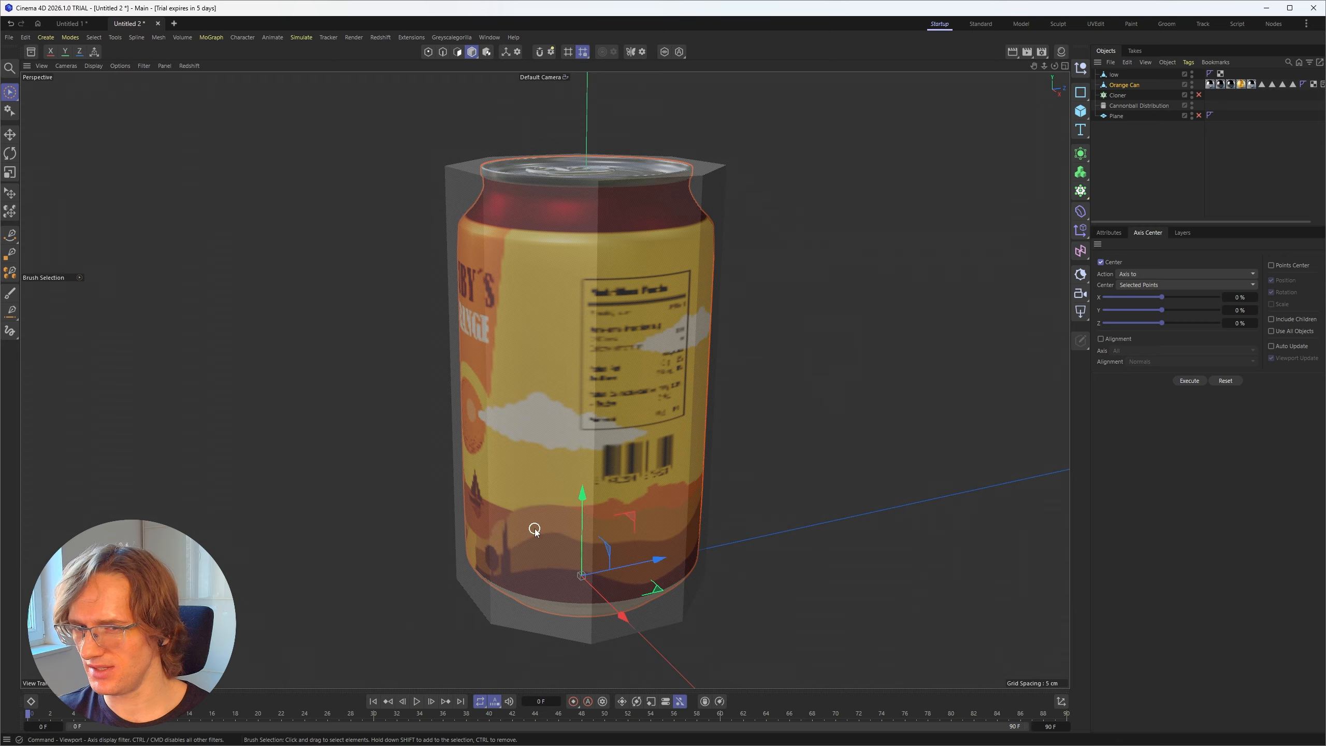
# Step: Compare the axis positions of the Orange Can and the low hull at their bases
pyautogui.scroll(-5, 616, 226)
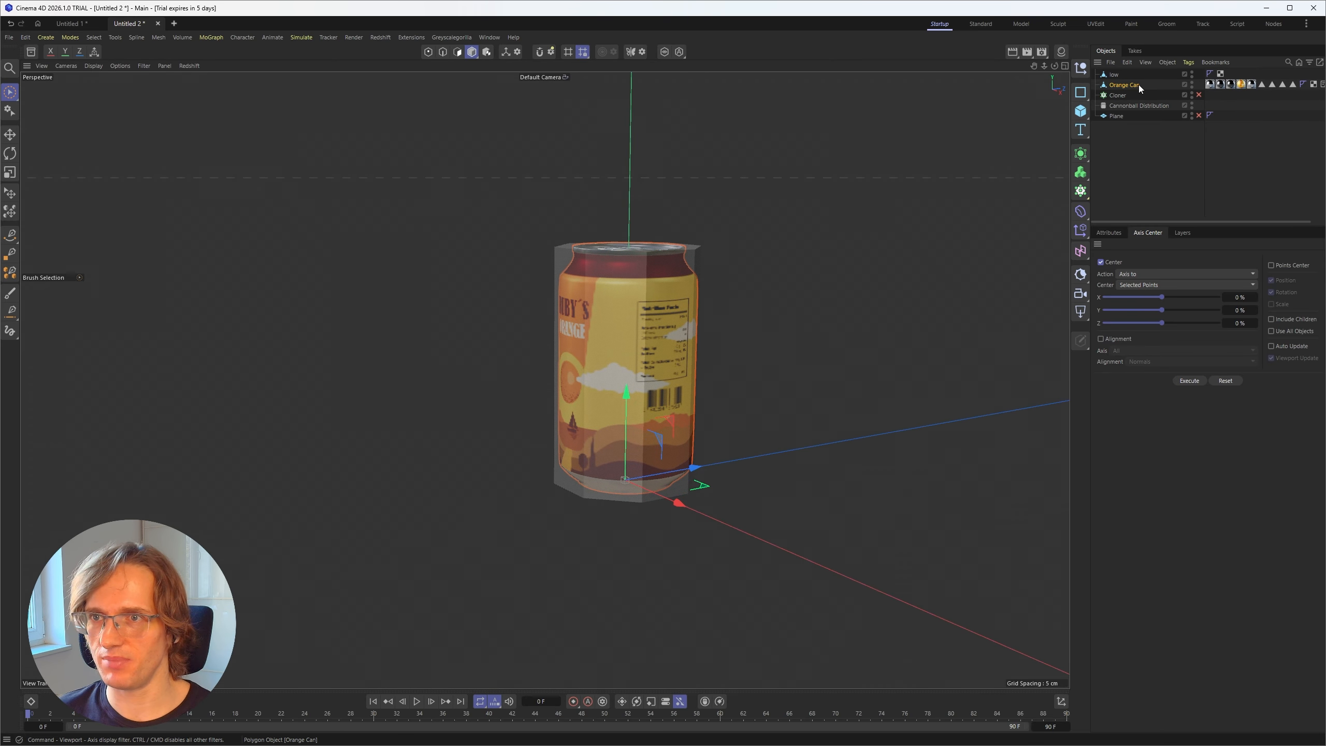
pyautogui.scroll(3, 650, 443)
pyautogui.keyDown('alt'); pyautogui.moveTo(651, 443); pyautogui.dragTo(652, 424); pyautogui.keyUp('alt')
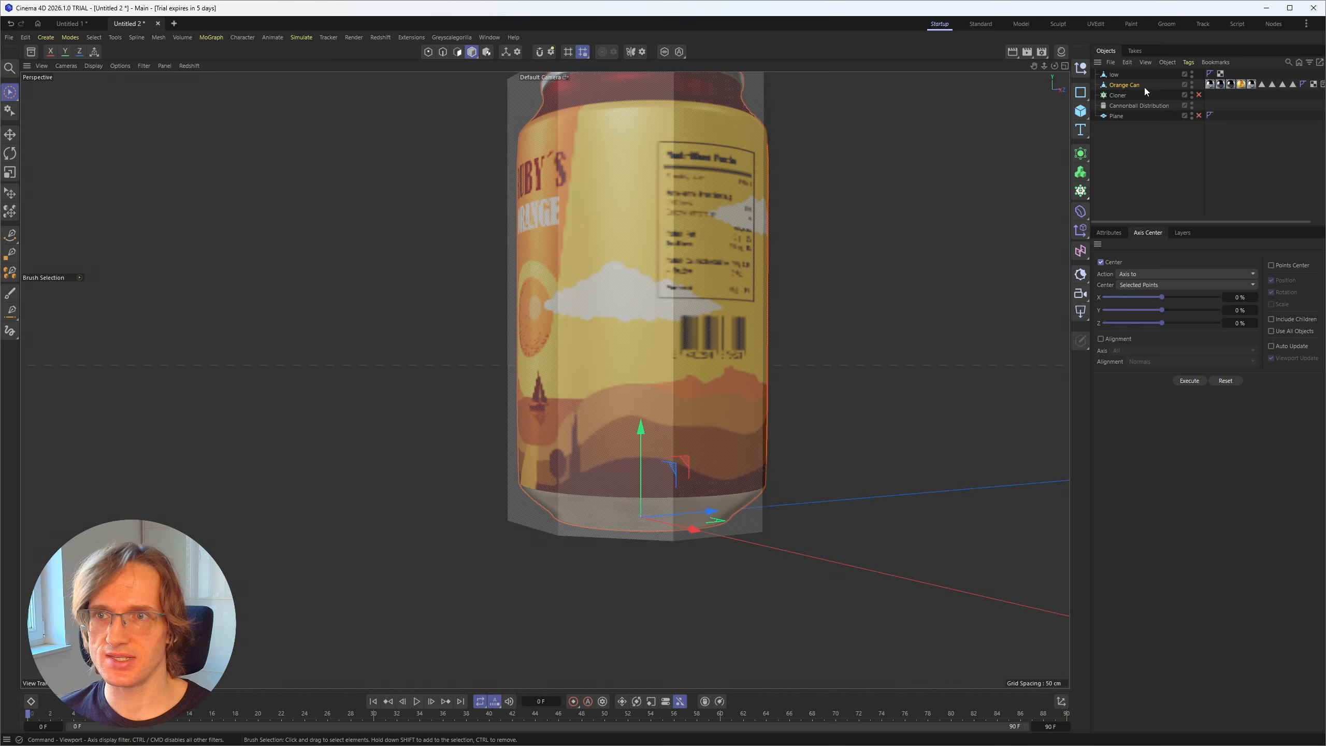
pyautogui.click(1114, 75)
pyautogui.scroll(-3, 683, 214)
pyautogui.keyDown('alt'); pyautogui.moveTo(646, 233); pyautogui.dragTo(694, 282); pyautogui.keyUp('alt')
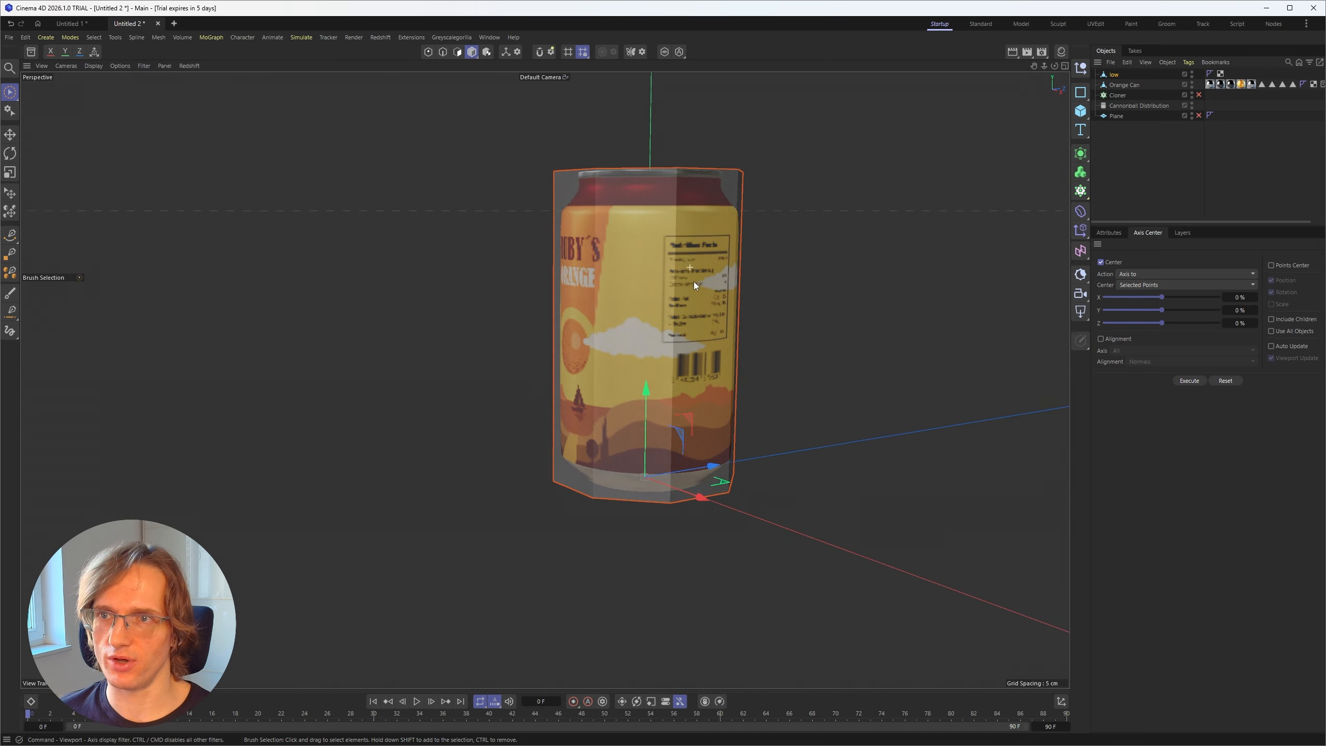
# Step: Place the low hull under the Cloner and enable both the Cloner and the Plane
pyautogui.click(1144, 63)
pyautogui.click(1114, 82)
pyautogui.moveTo(1117, 76); pyautogui.dragTo(1118, 95)
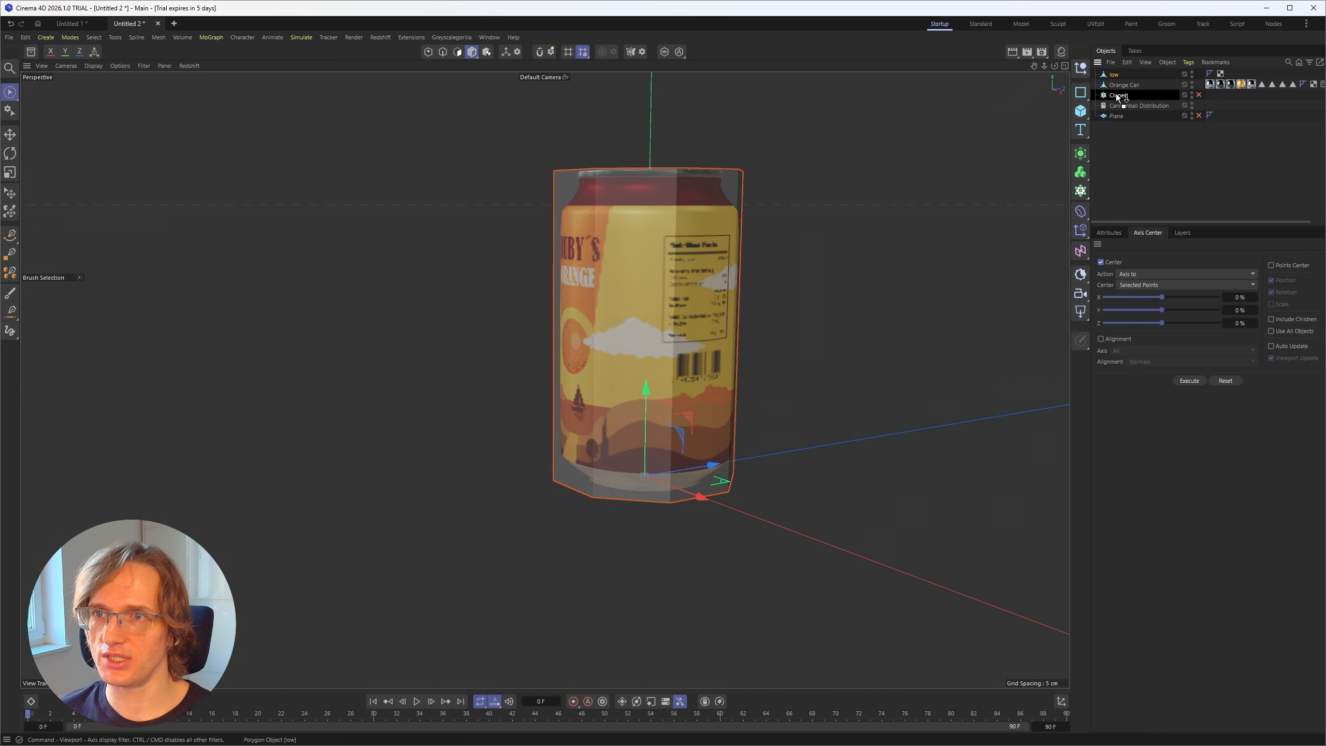
pyautogui.keyDown('alt'); pyautogui.moveTo(542, 340); pyautogui.dragTo(542, 388, button='middle'); pyautogui.keyUp('alt')
pyautogui.keyDown('alt'); pyautogui.moveTo(541, 389); pyautogui.dragTo(499, 443); pyautogui.keyUp('alt')
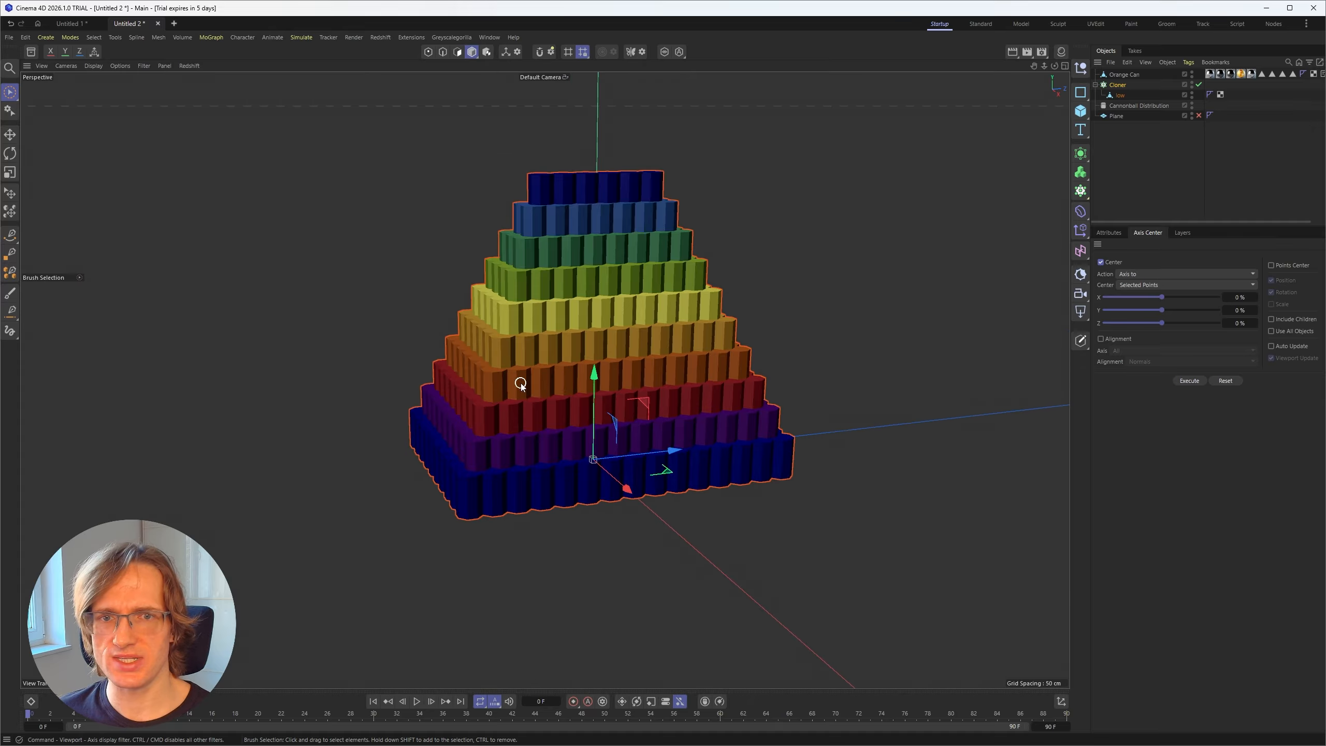
pyautogui.click(1158, 162)
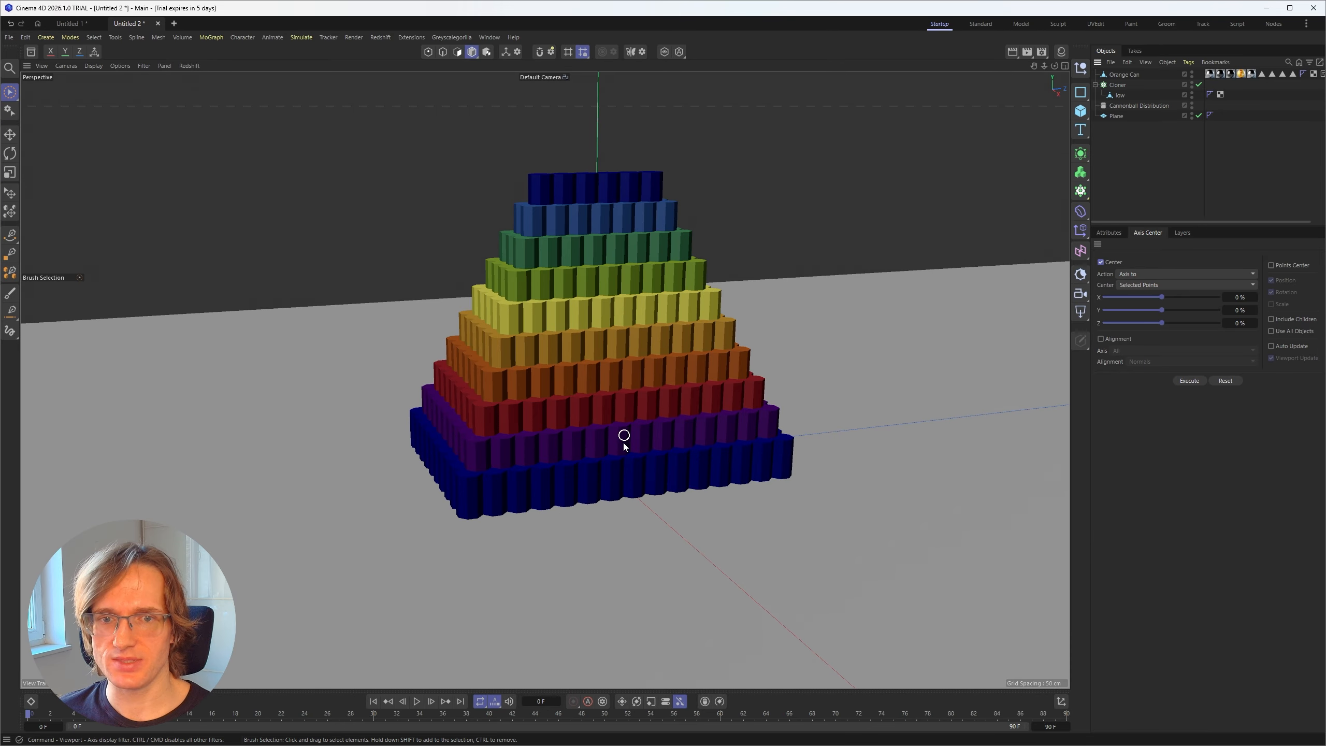
# Step: Switch the viewport shading to show mesh lines on the clone pyramid and the plane
pyautogui.press('n')
pyautogui.press('b')
pyautogui.keyDown('alt'); pyautogui.moveTo(568, 407); pyautogui.dragTo(556, 438); pyautogui.keyUp('alt')
# Step: Set the Cannonball Distribution's color Sample Mode to Constant with a light grey of RGB 230, 230, 230
pyautogui.click(1133, 106)
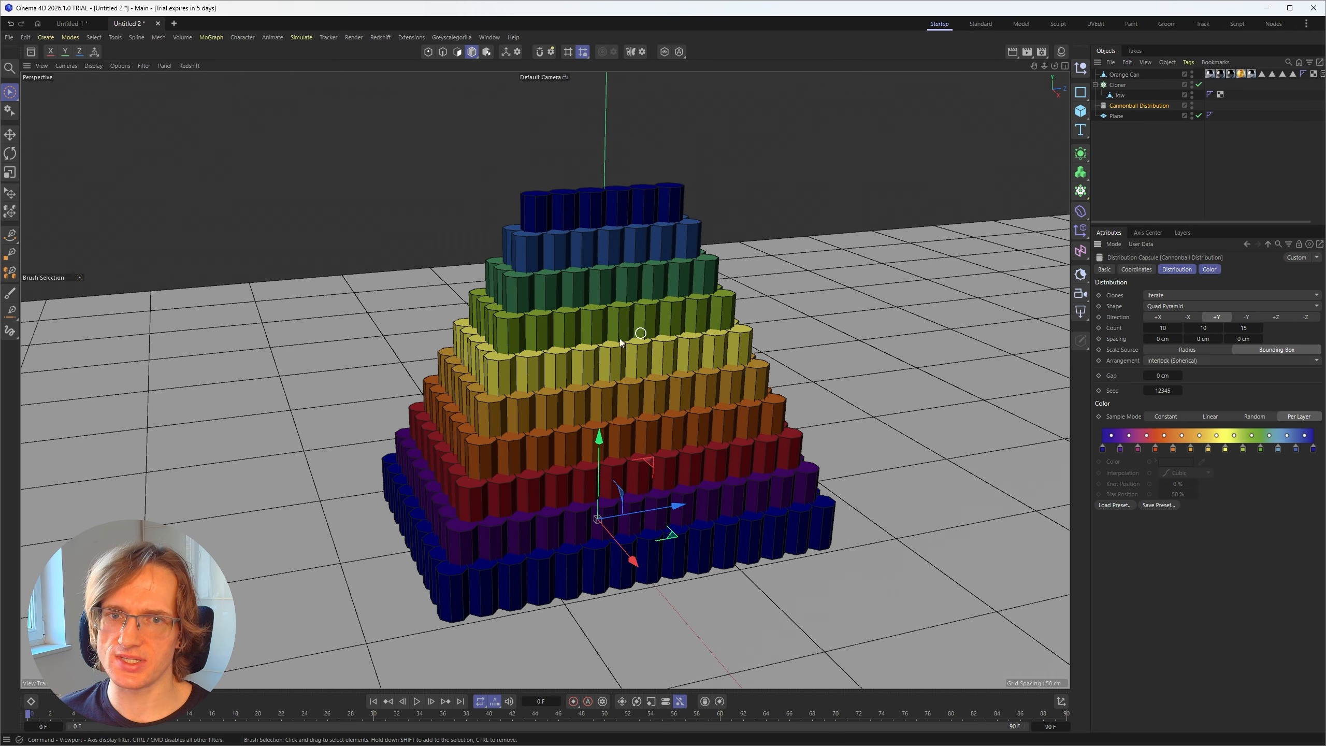
pyautogui.click(1178, 417)
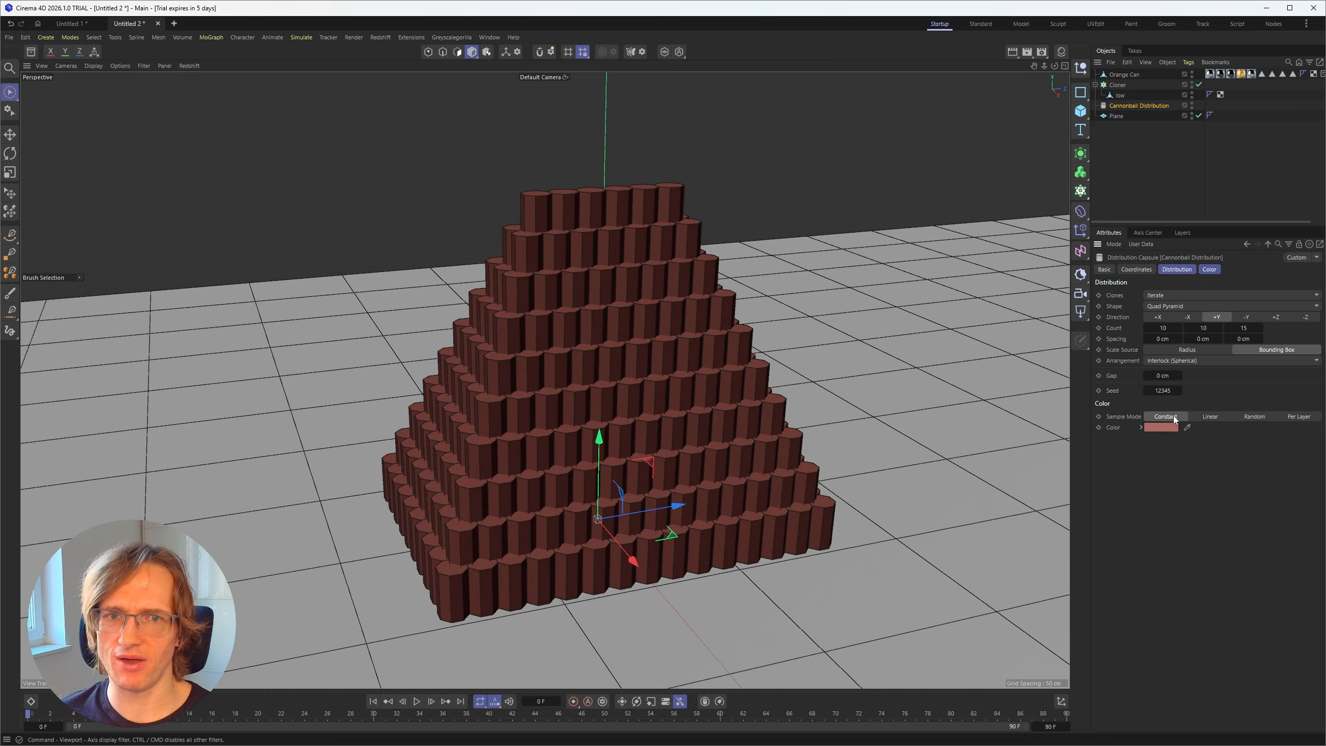
pyautogui.click(1162, 427)
pyautogui.moveTo(1069, 513); pyautogui.dragTo(1060, 487)
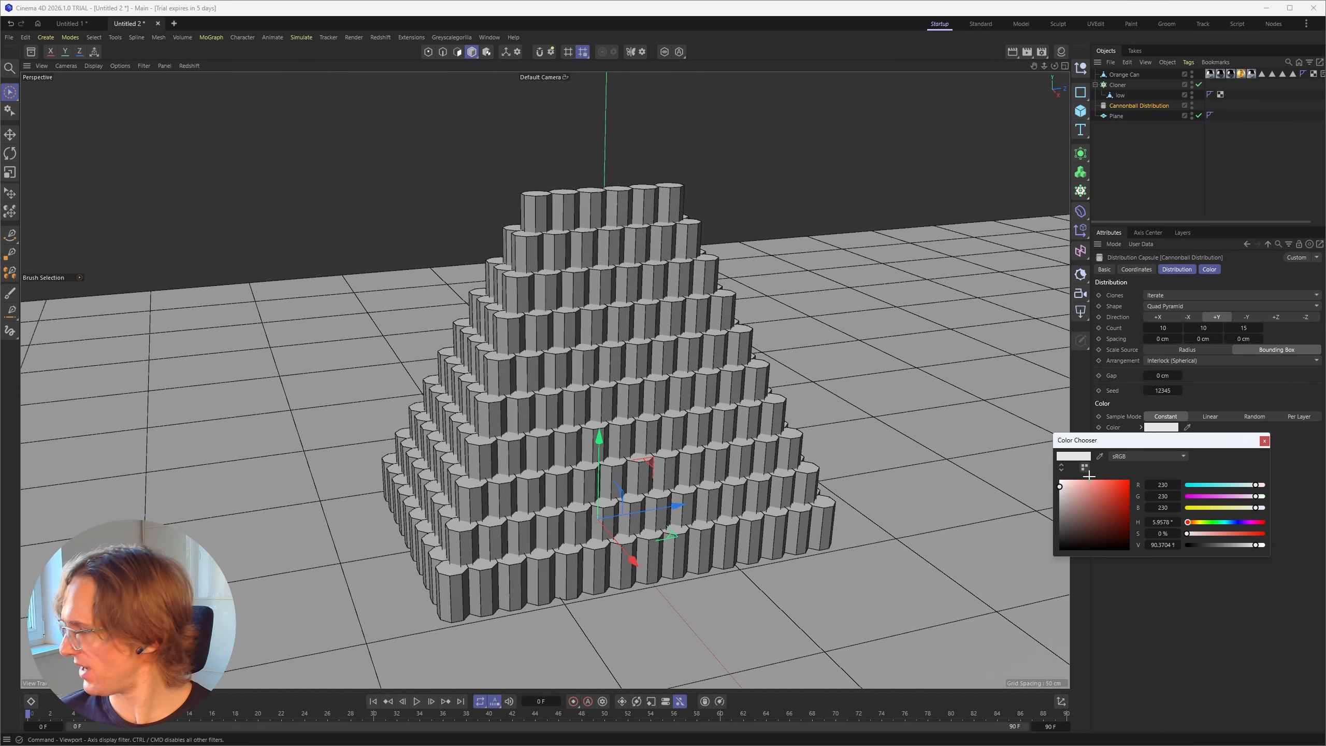
pyautogui.click(1265, 441)
# Step: Select and collapse the Cloner, and examine up close how the stacked hull clones touch
pyautogui.click(1102, 87)
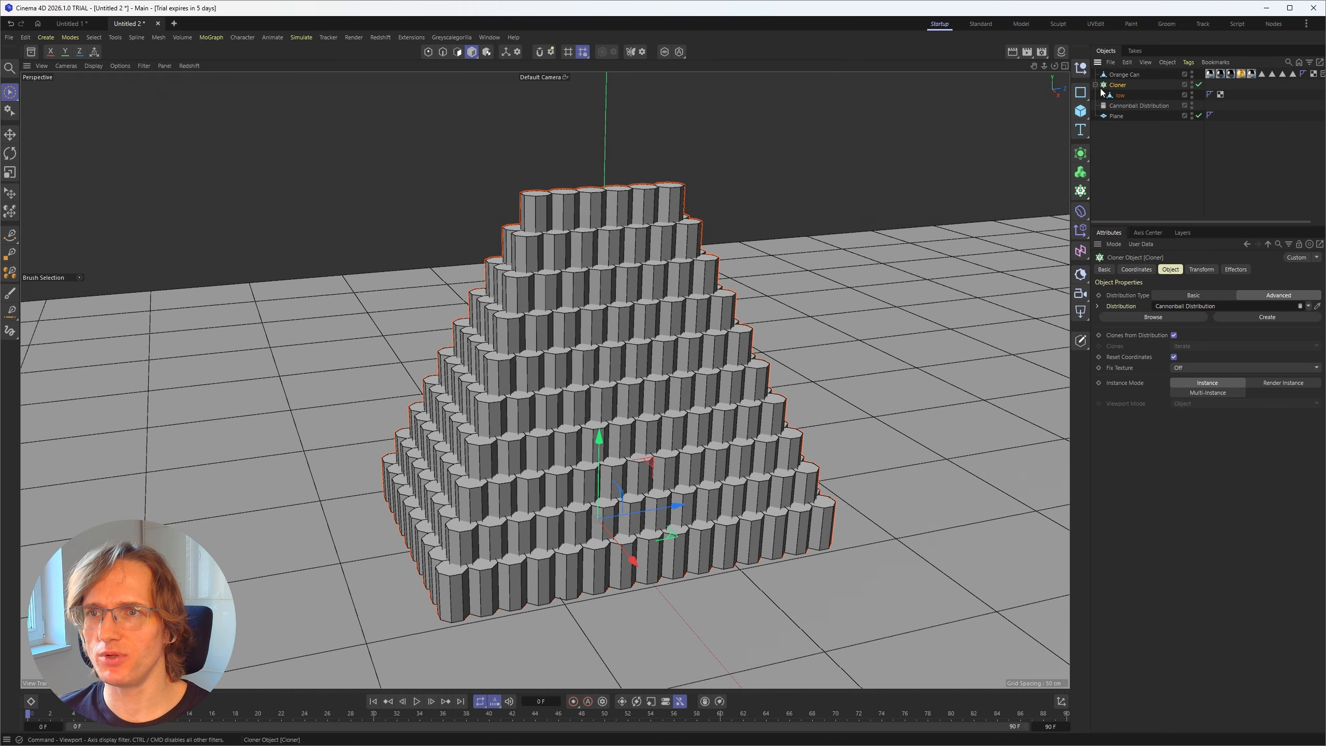
pyautogui.click(1096, 84)
pyautogui.scroll(2, 548, 311)
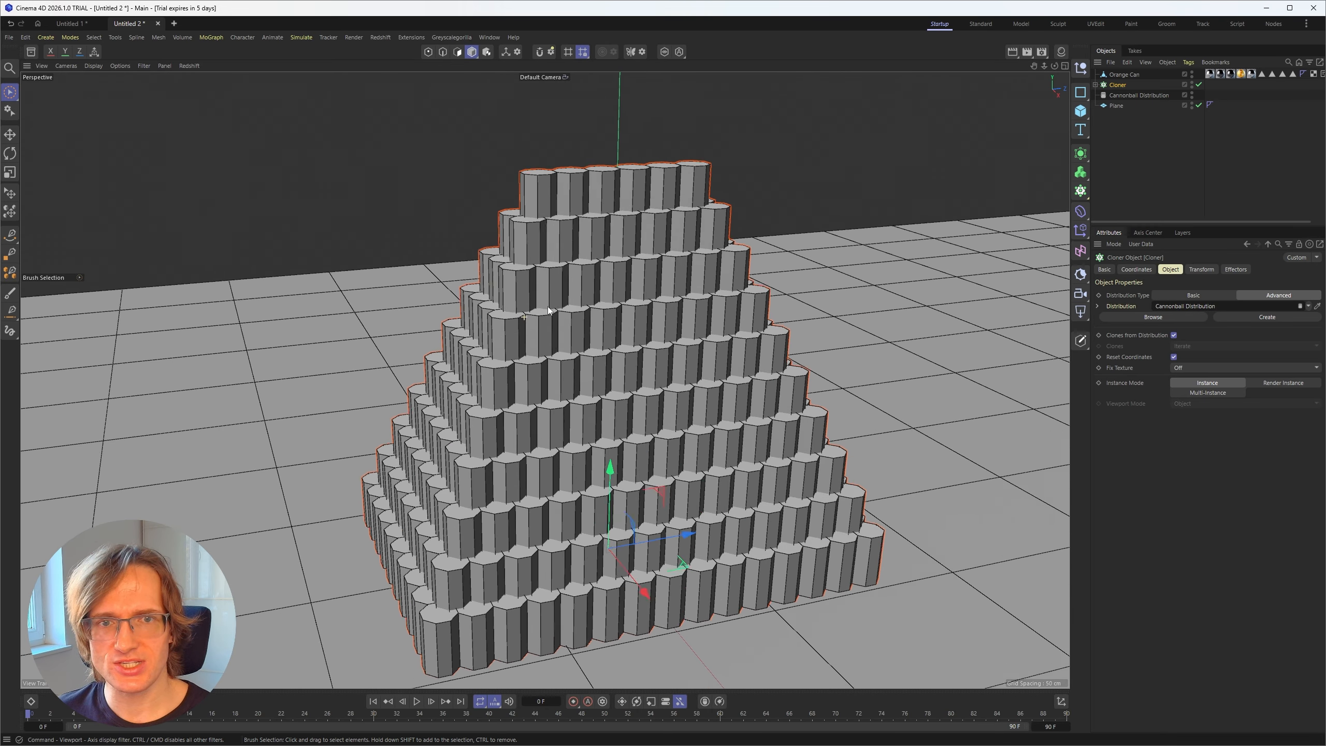
pyautogui.scroll(8, 548, 310)
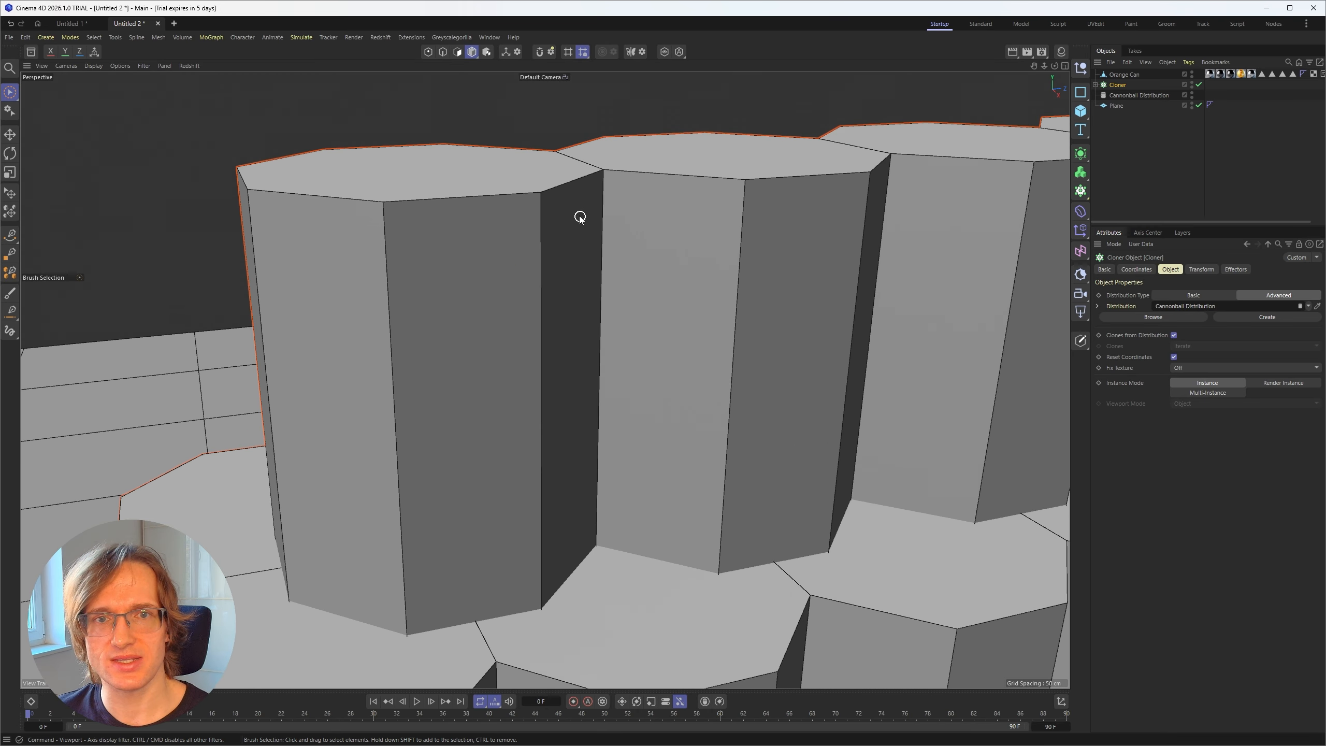
# Step: Examine the edges and top faces where neighbouring hull clones meet, with the Cloner selected and deselected for comparison
pyautogui.keyDown('alt'); pyautogui.moveTo(579, 216); pyautogui.dragTo(587, 261); pyautogui.keyUp('alt')
pyautogui.scroll(5, 588, 263)
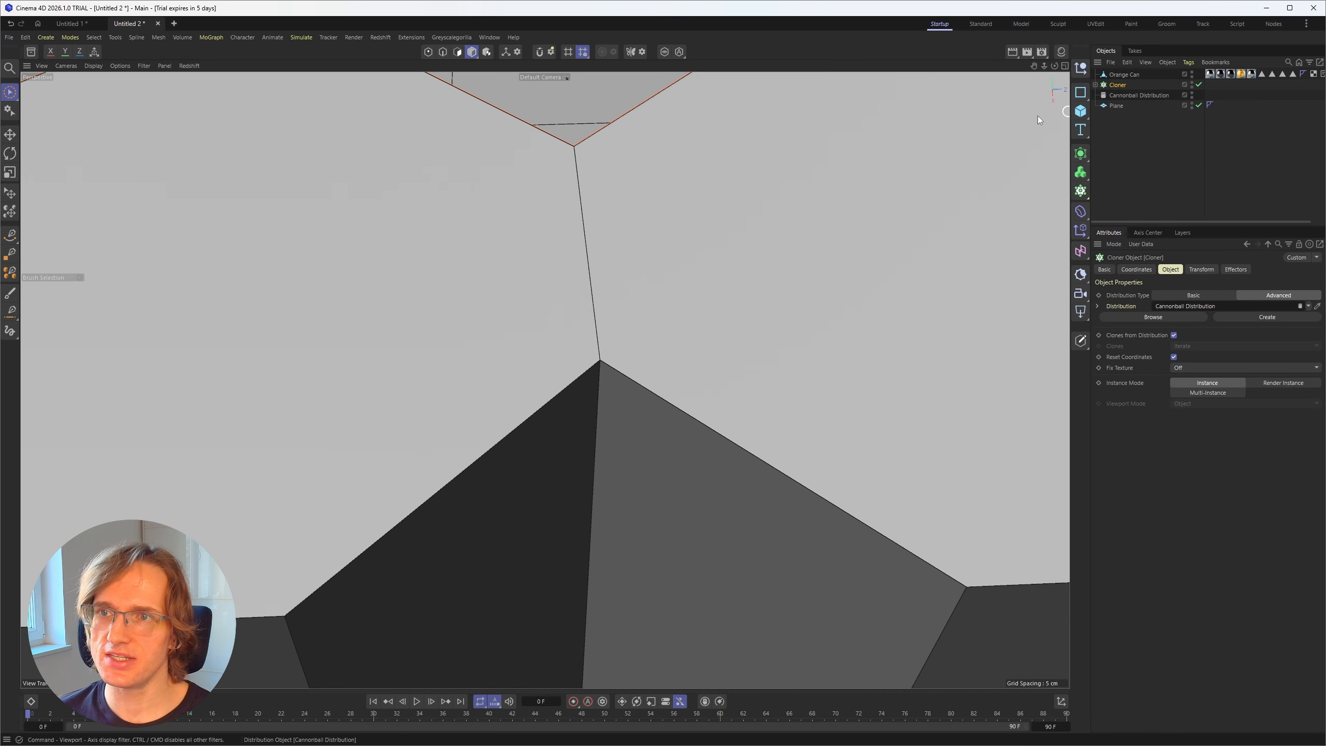
pyautogui.scroll(-3, 585, 264)
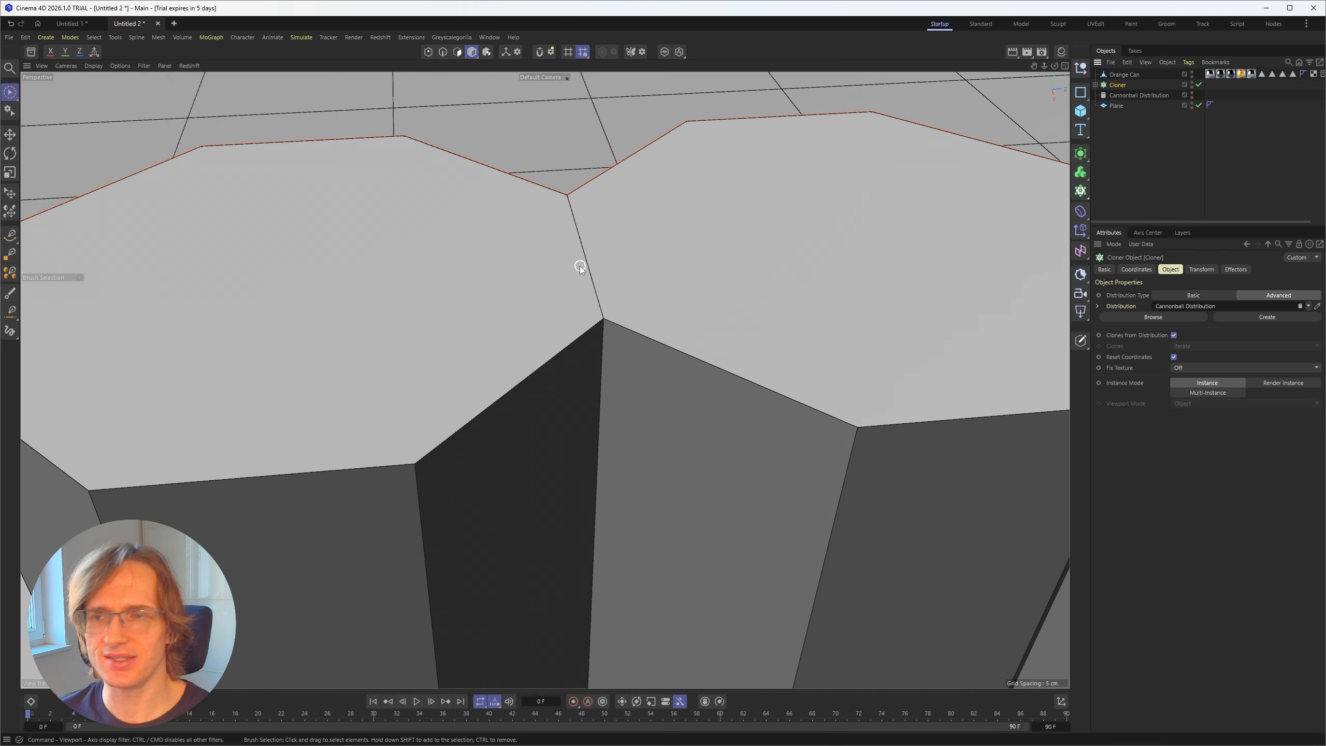
pyautogui.click(1108, 120)
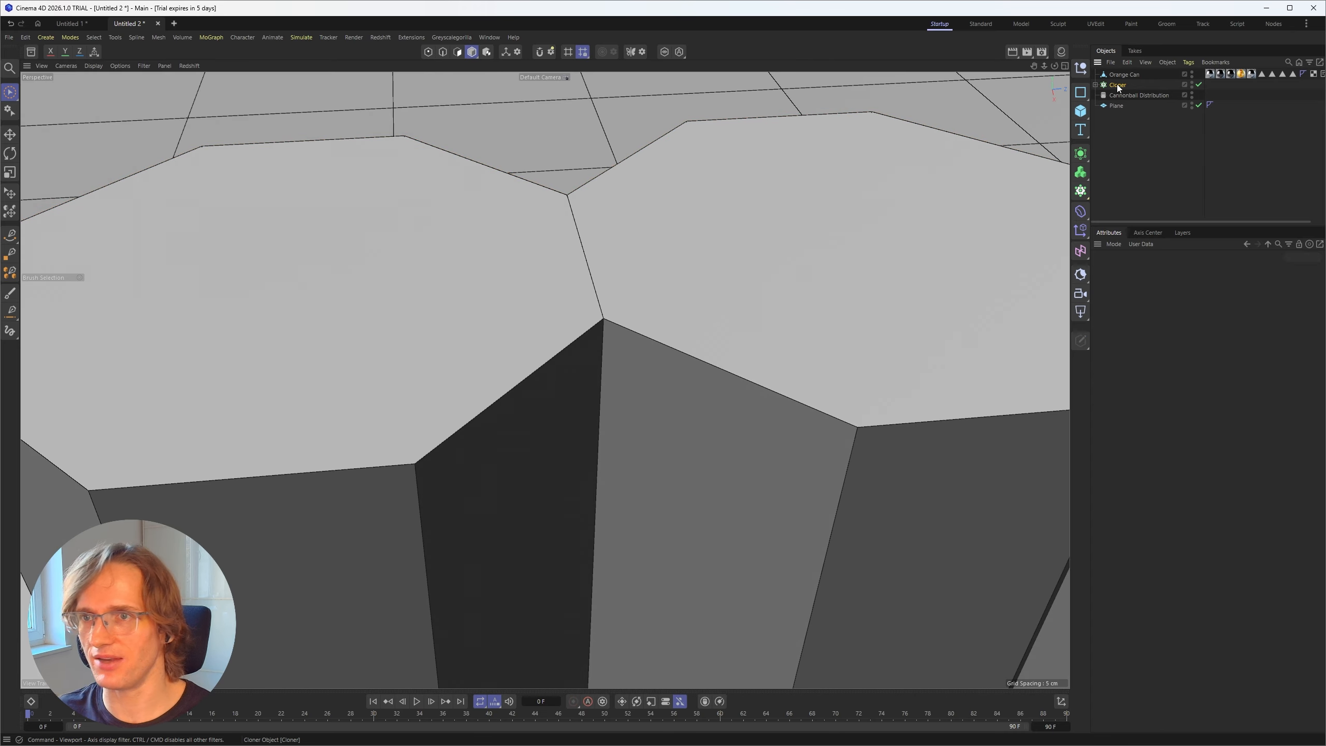
pyautogui.click(1120, 84)
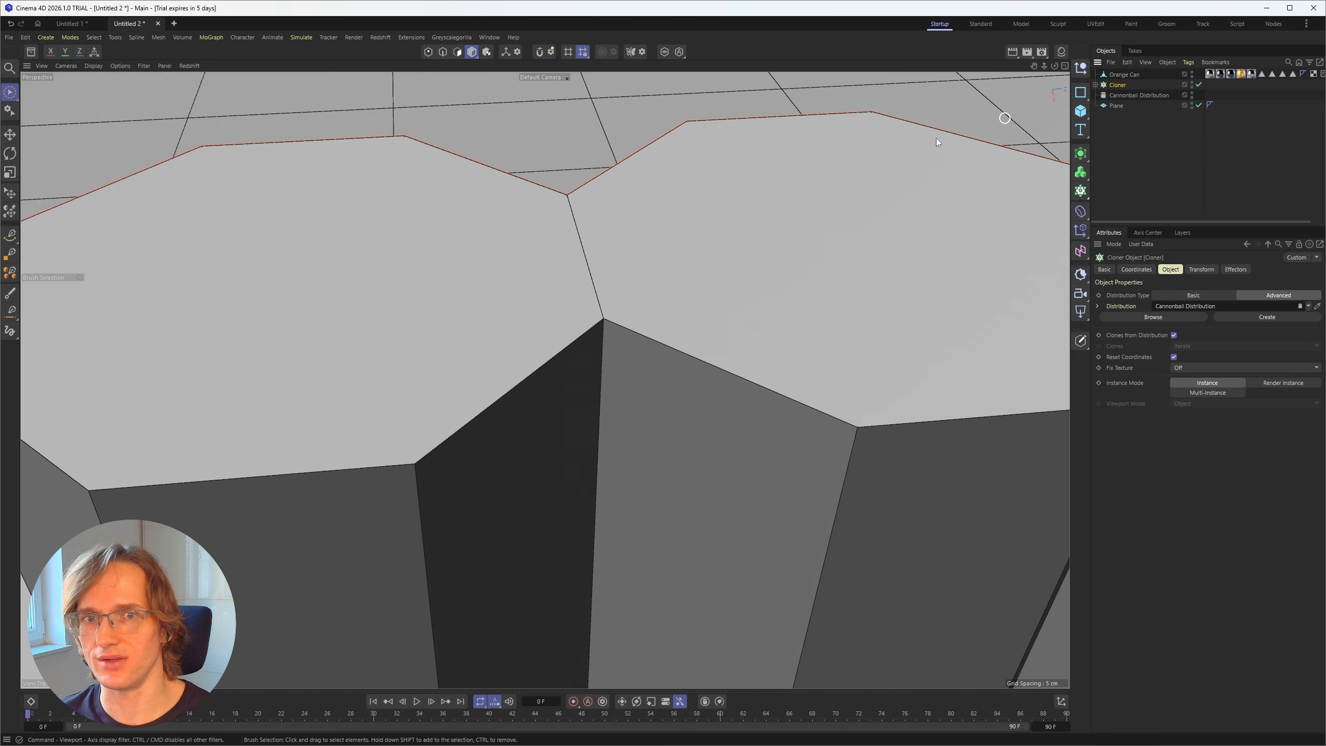
pyautogui.click(1160, 164)
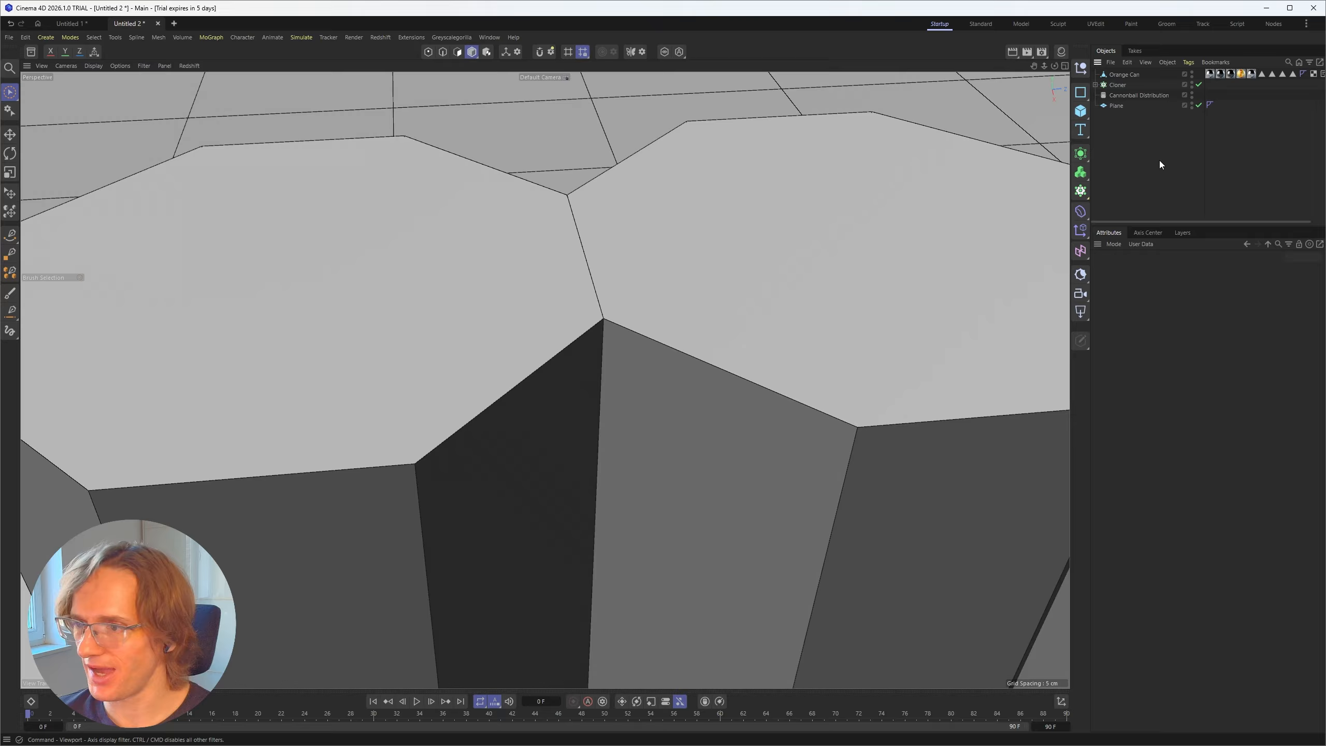
pyautogui.click(1118, 85)
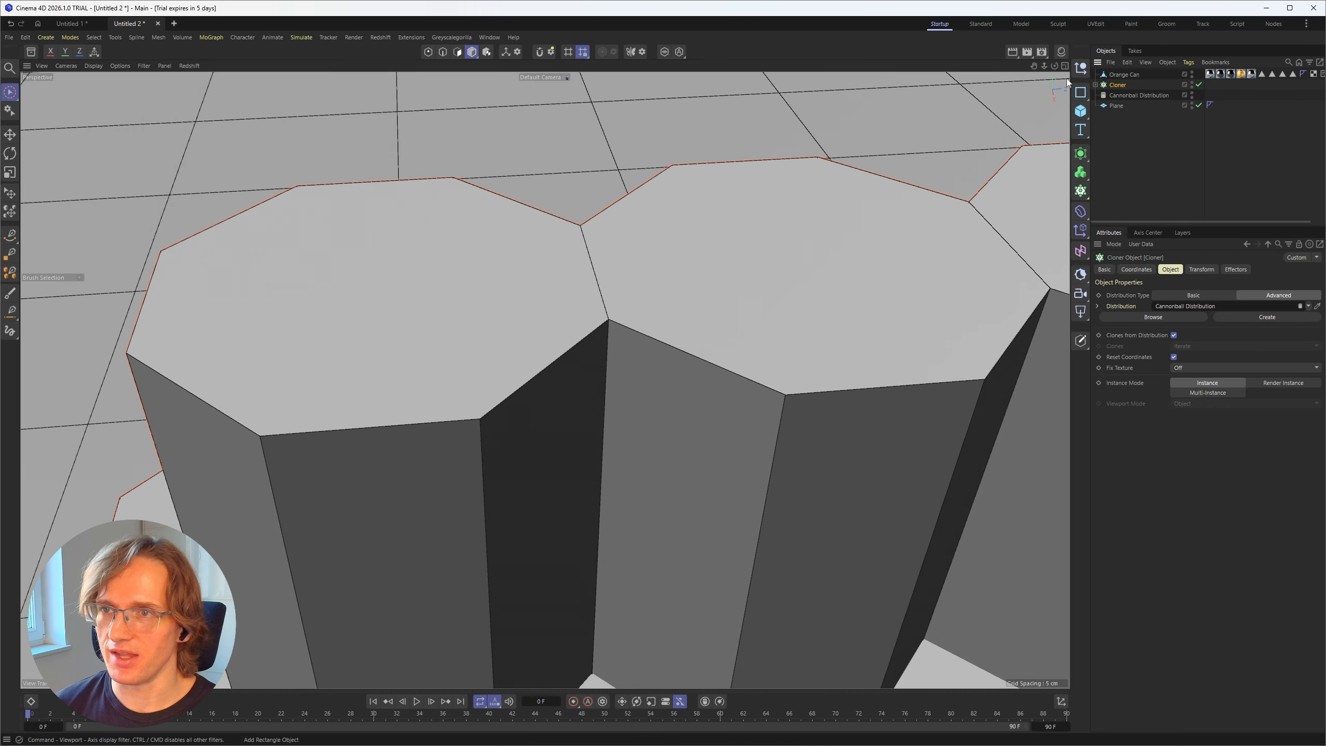
pyautogui.scroll(-5, 586, 350)
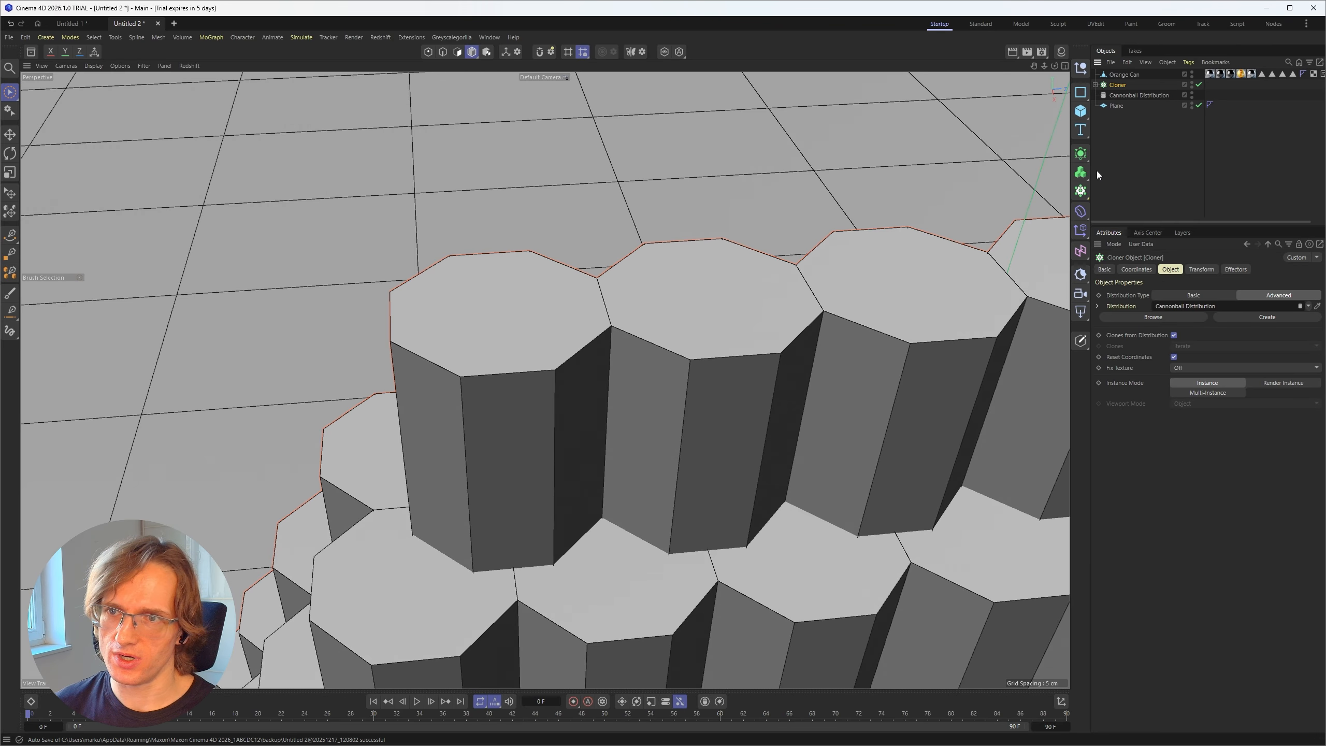
# Step: Widen the object and attribute area, and set the Cannonball Distribution's Gap to 0.1 cm
pyautogui.moveTo(1097, 174); pyautogui.dragTo(1035, 174)
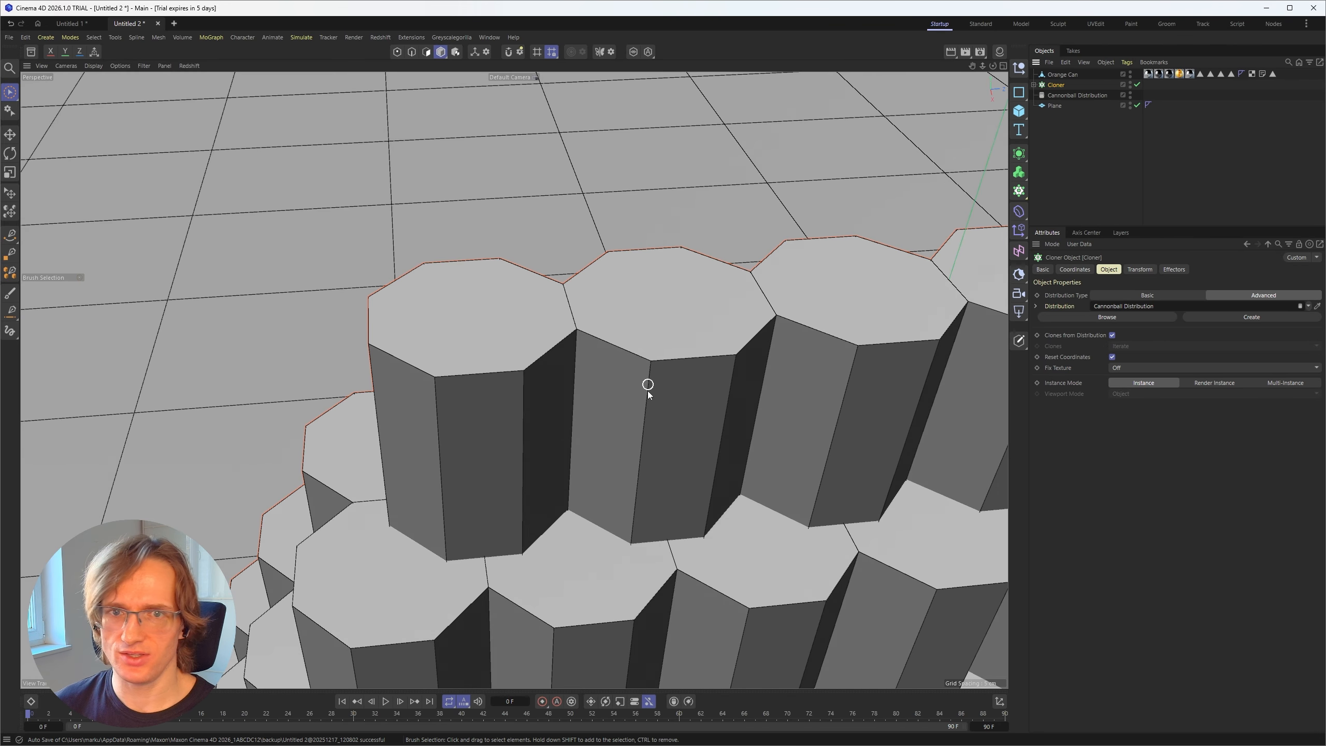
pyautogui.keyDown('alt'); pyautogui.moveTo(648, 392); pyautogui.dragTo(510, 372, button='middle'); pyautogui.keyUp('alt')
pyautogui.click(643, 282)
pyautogui.click(1080, 133)
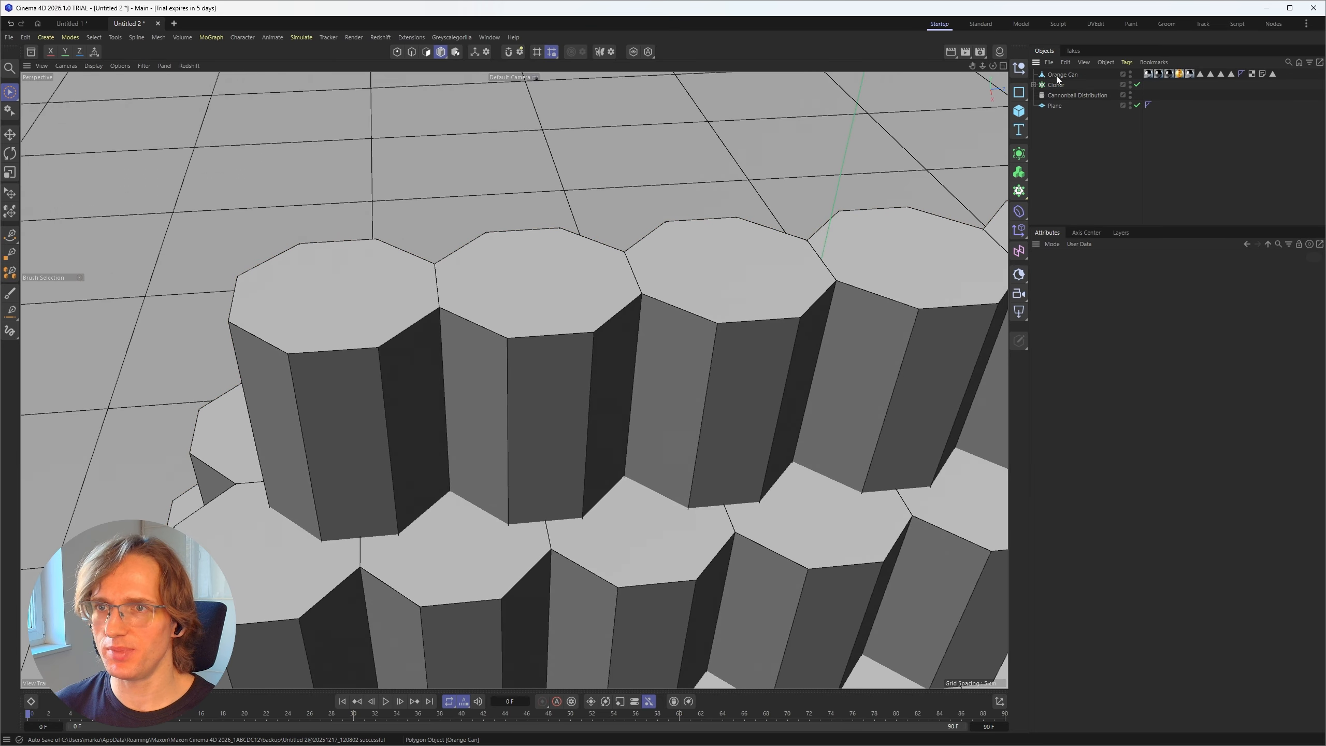
pyautogui.click(1075, 95)
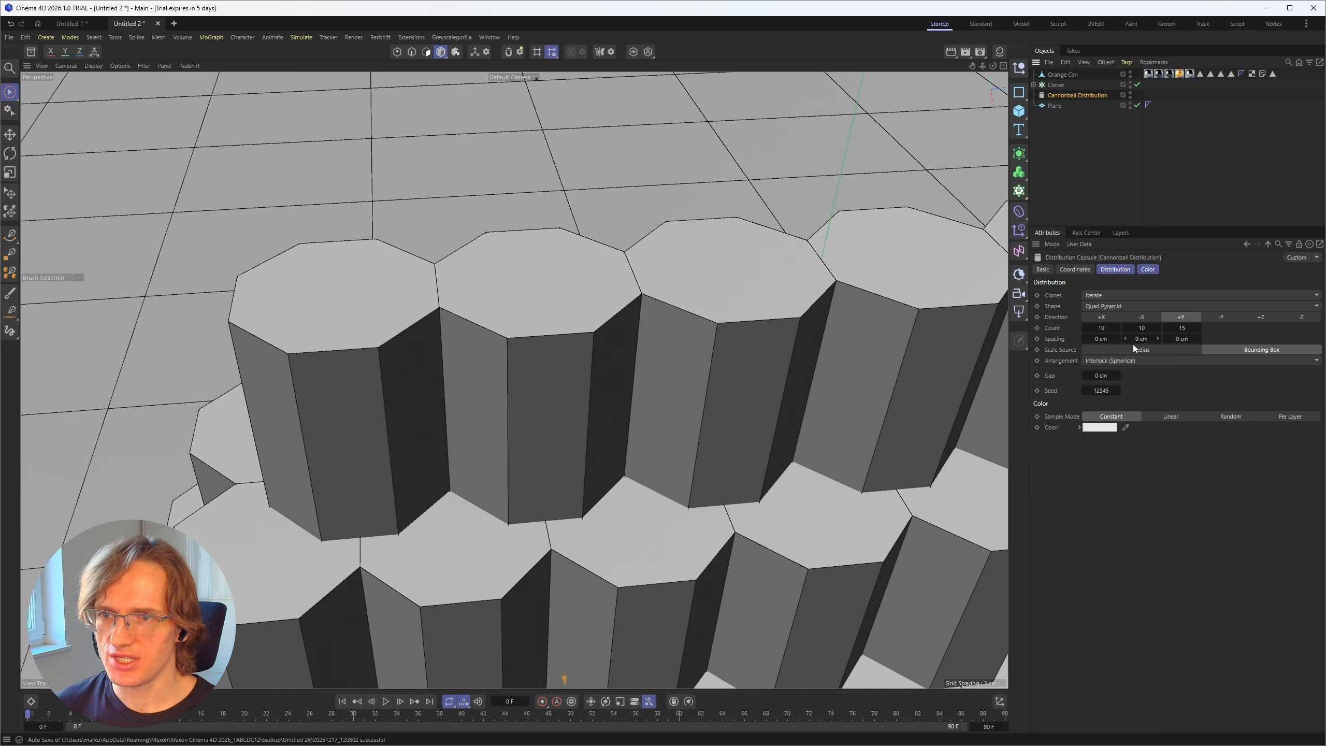
pyautogui.doubleClick(1102, 375)
pyautogui.write('0.1')
pyautogui.press('Return')
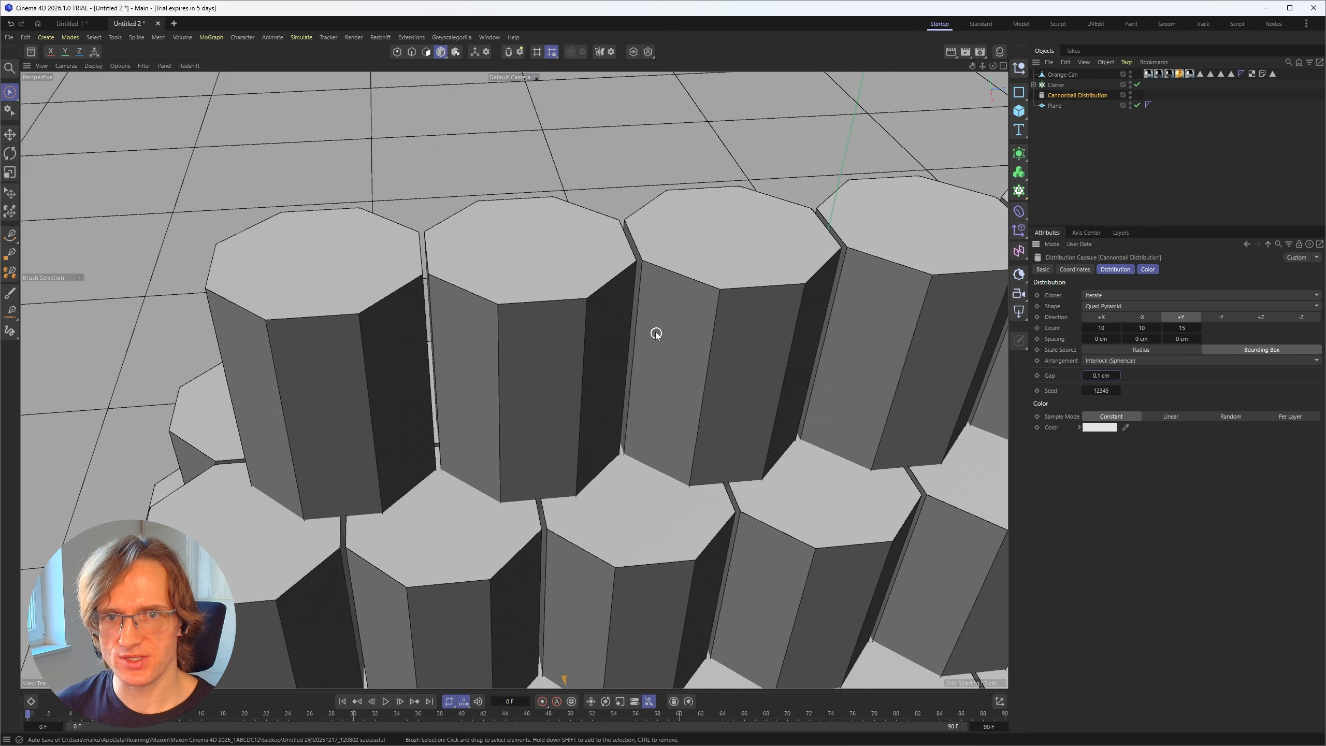
# Step: Check the gaps between the stacked hulls and try a vertical Spacing of 1 cm in the Cannonball Distribution
pyautogui.moveTo(624, 296)
pyautogui.keyDown('alt'); pyautogui.mouseDown()
pyautogui.moveTo(591, 251)
pyautogui.moveTo(607, 283)
pyautogui.mouseUp(); pyautogui.keyUp('alt')
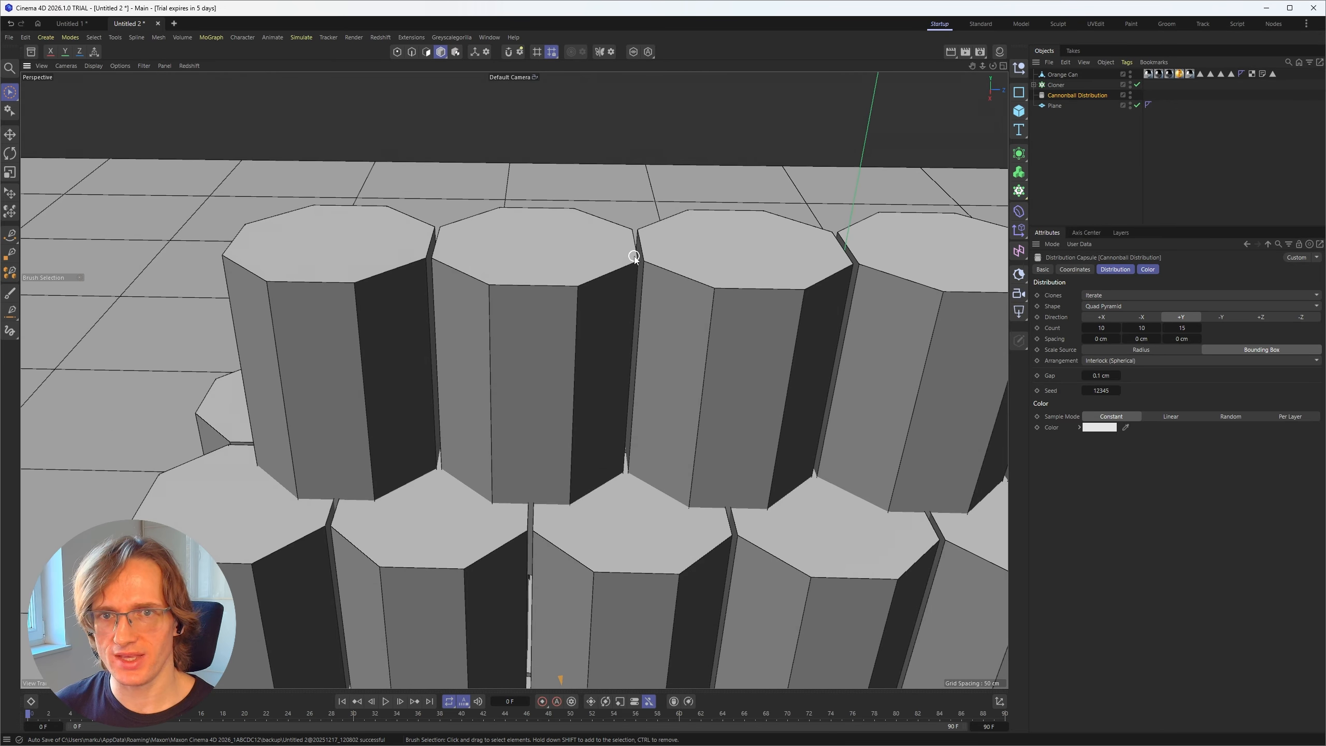
pyautogui.keyDown('alt'); pyautogui.moveTo(682, 479); pyautogui.dragTo(693, 436); pyautogui.keyUp('alt')
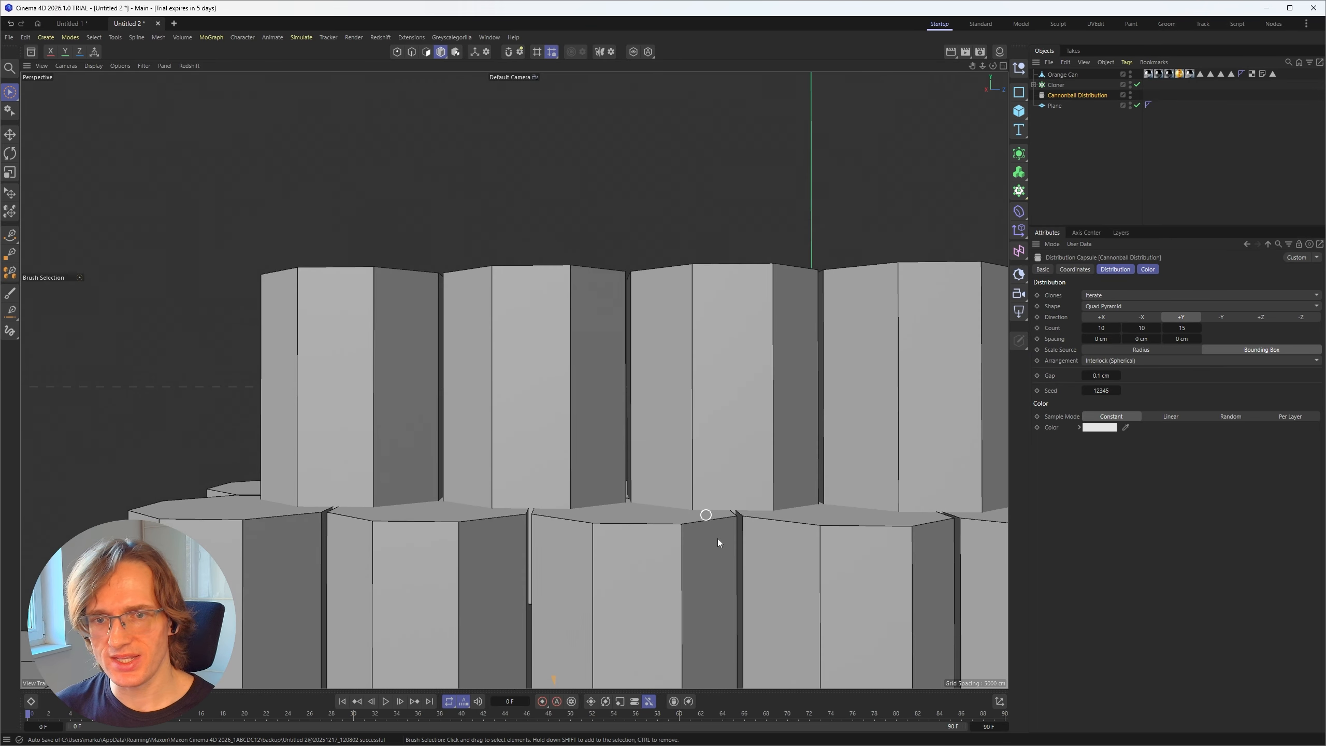
pyautogui.scroll(3, 731, 529)
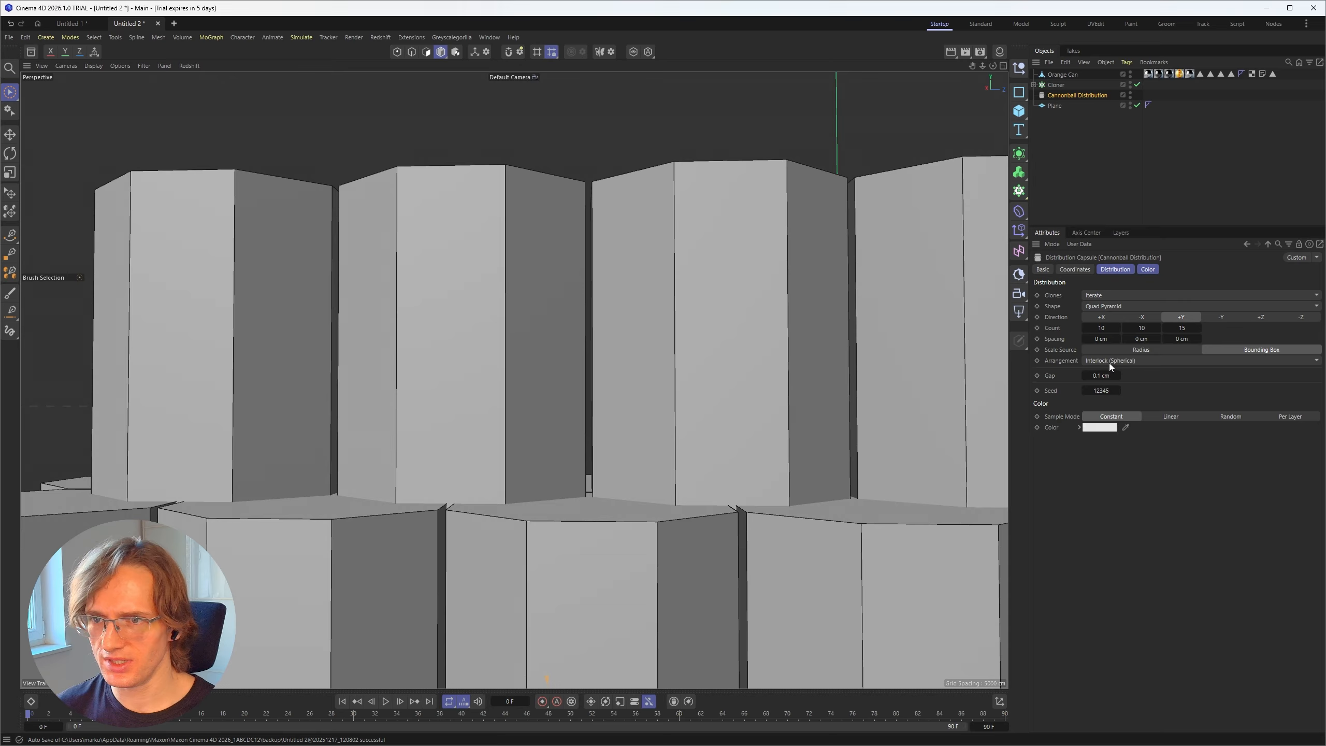
pyautogui.doubleClick(1141, 338)
pyautogui.write('1')
pyautogui.press('Return')
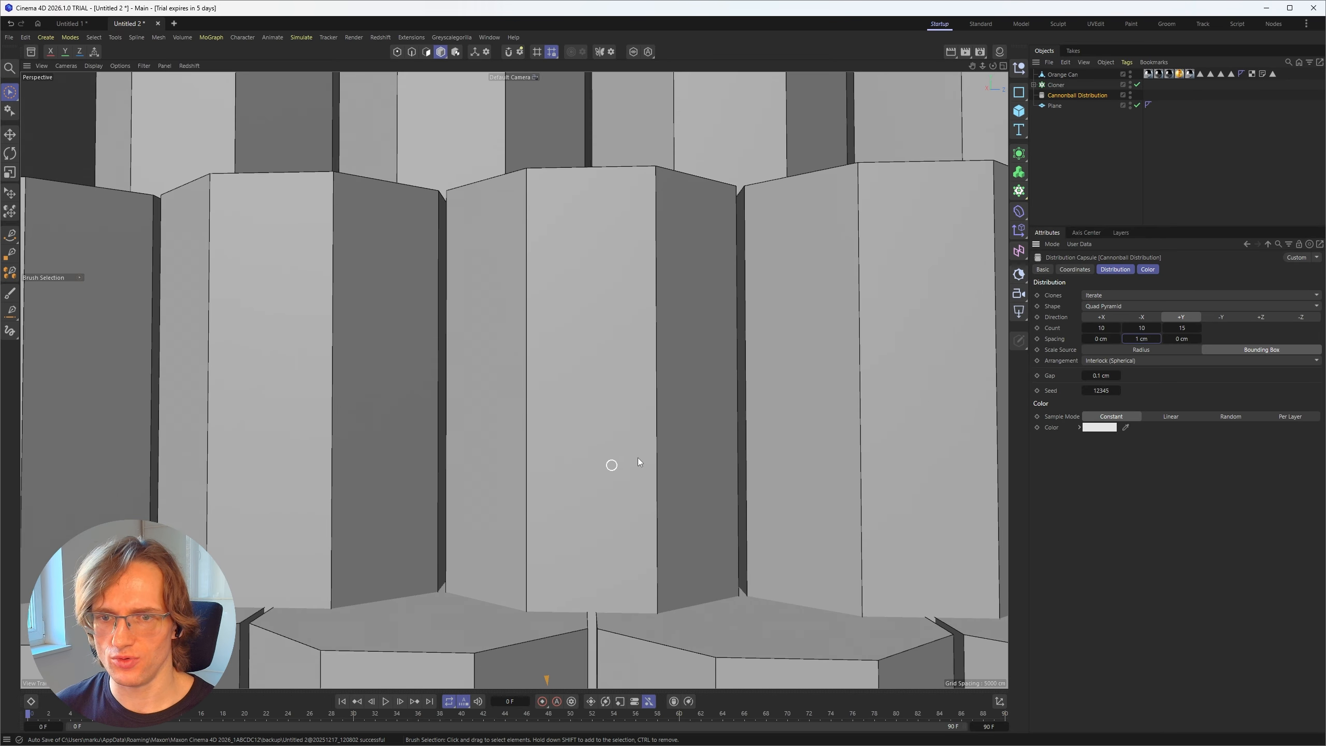
pyautogui.scroll(-4, 638, 454)
pyautogui.keyDown('alt'); pyautogui.moveTo(639, 453); pyautogui.dragTo(686, 439); pyautogui.keyUp('alt')
# Step: Try vertical Spacing values of 1.2 cm and 1.5 cm for the Cannonball Distribution, inspecting the layers up close
pyautogui.doubleClick(1142, 339)
pyautogui.write('1.2')
pyautogui.press('Return')
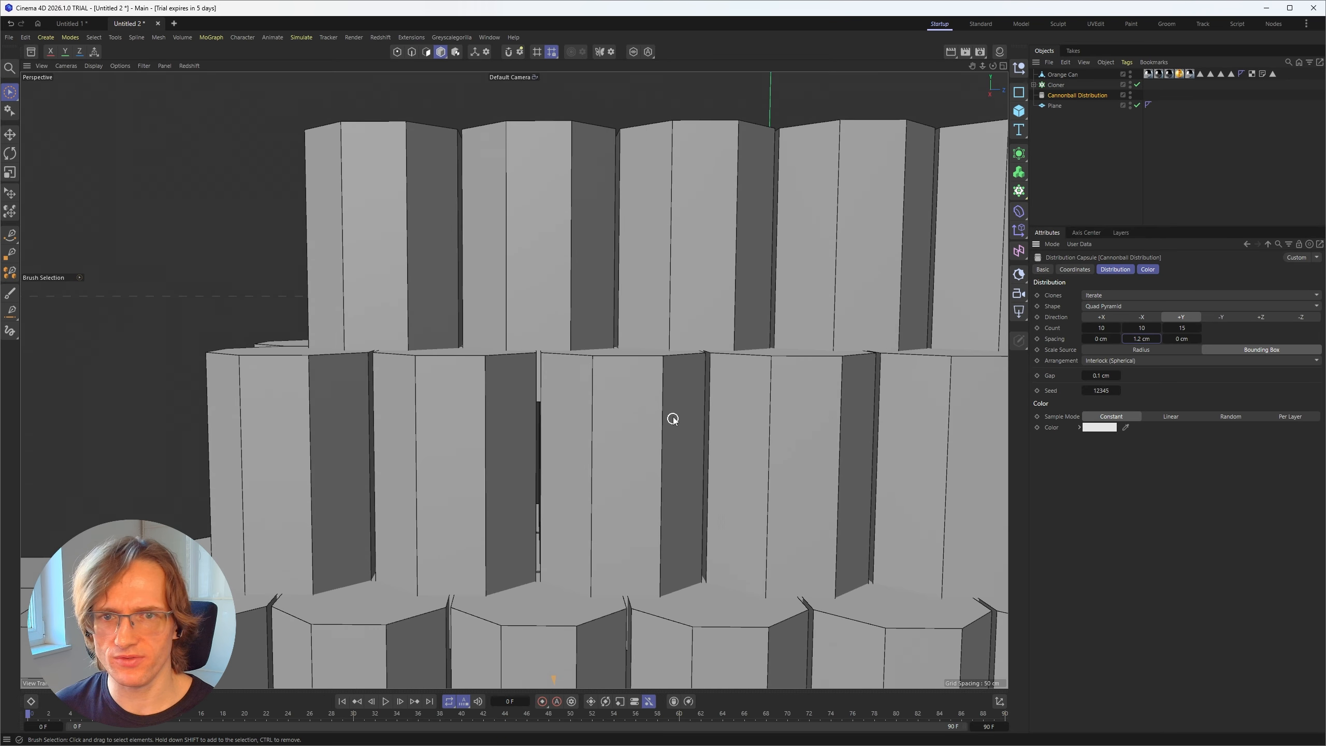
pyautogui.keyDown('alt'); pyautogui.moveTo(713, 350); pyautogui.dragTo(761, 334, button='right'); pyautogui.keyUp('alt')
pyautogui.keyDown('alt'); pyautogui.moveTo(761, 338); pyautogui.dragTo(767, 336, button='right'); pyautogui.keyUp('alt')
pyautogui.doubleClick(1142, 339)
pyautogui.write('1.5')
pyautogui.press('Return')
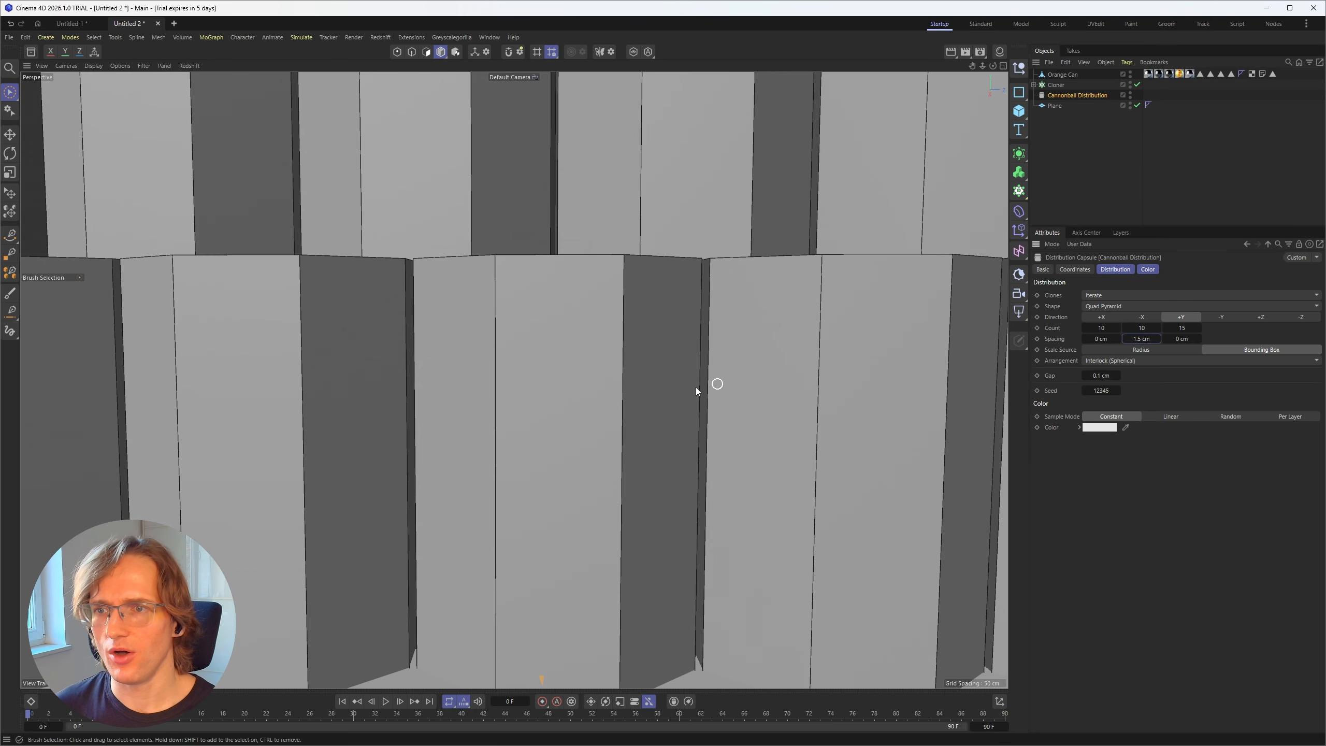
pyautogui.keyDown('alt'); pyautogui.moveTo(703, 334); pyautogui.dragTo(713, 441); pyautogui.keyUp('alt')
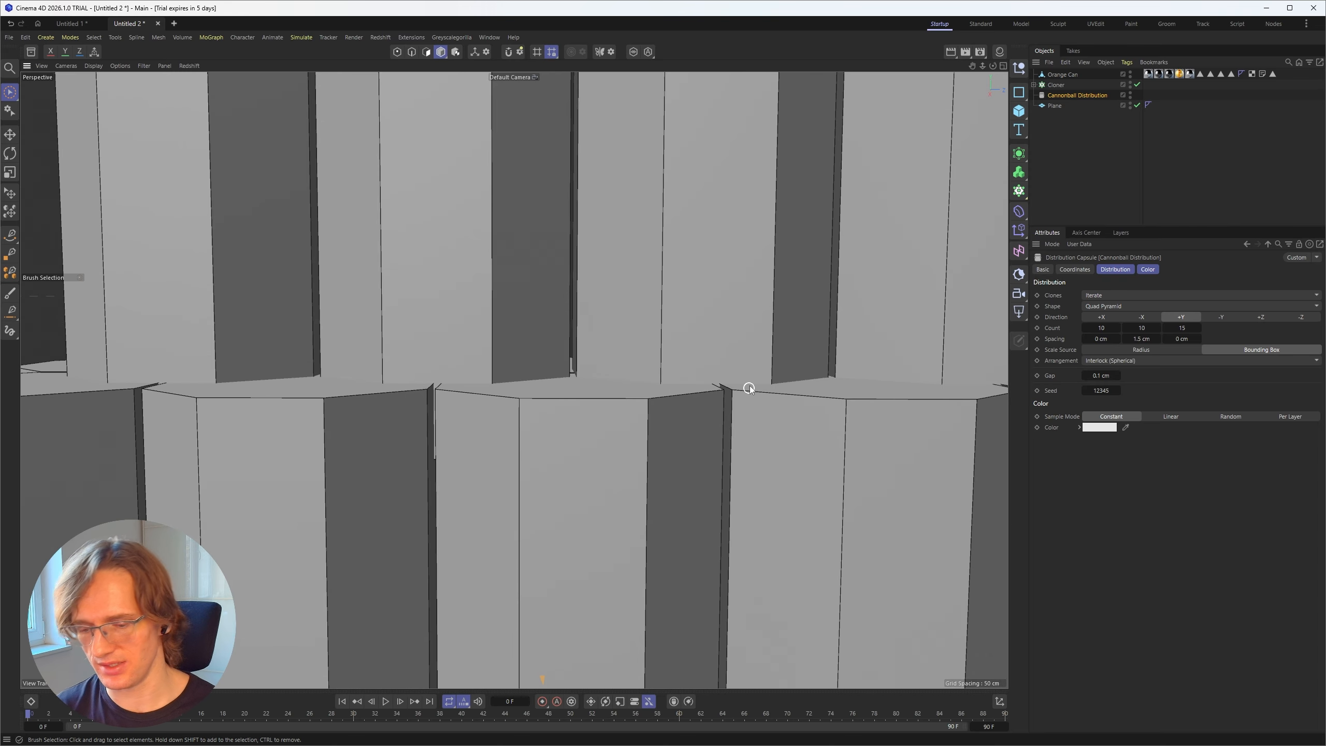
# Step: Using the Right view as reference, set the Cannonball Distribution's vertical Spacing to 3.7 cm, then return to the perspective view
pyautogui.press('F3')
pyautogui.scroll(8, 532, 387)
pyautogui.scroll(4, 538, 387)
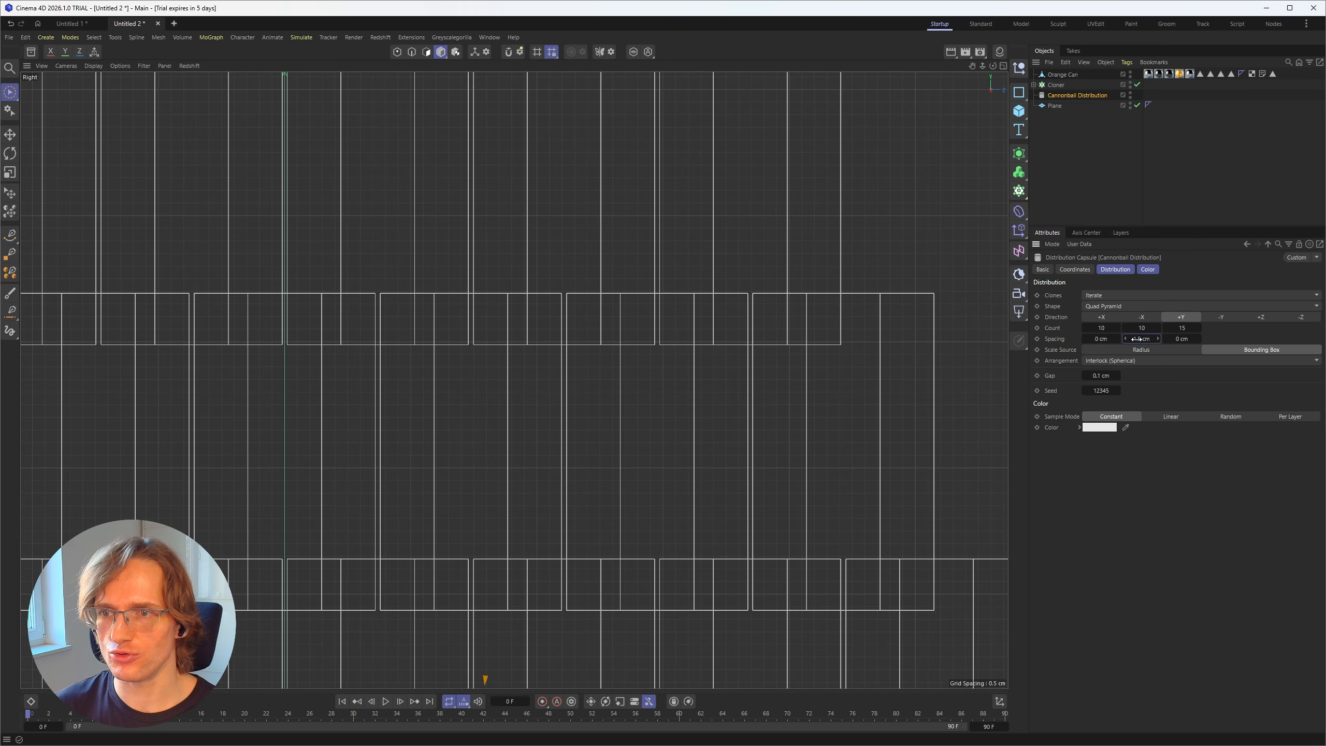
pyautogui.moveTo(1142, 338); pyautogui.dragTo(1165, 339)
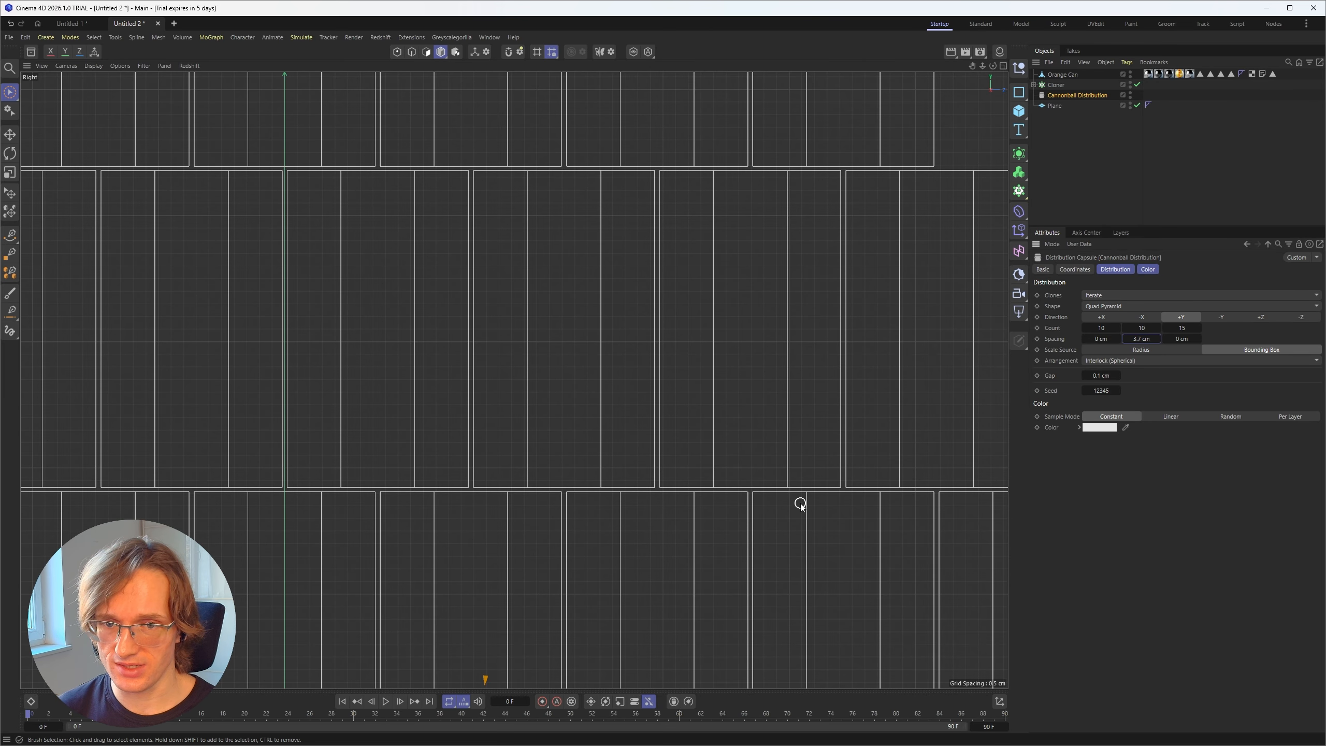
pyautogui.press('F1')
pyautogui.click(1095, 166)
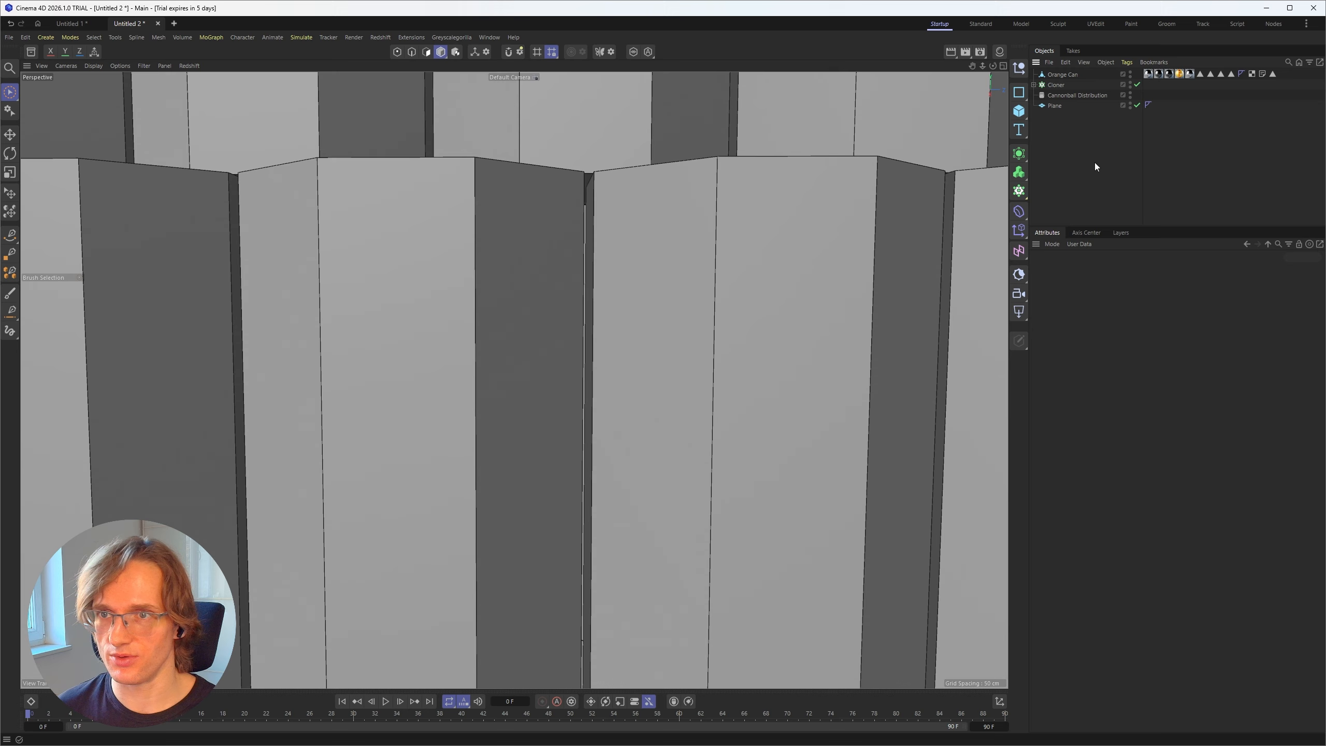
# Step: Add a Rigid Body tag to the Cloner and set its collision Search Radius to 0.1 cm
pyautogui.click(1062, 85)
pyautogui.rightClick(1062, 84)
pyautogui.moveTo(1102, 232)
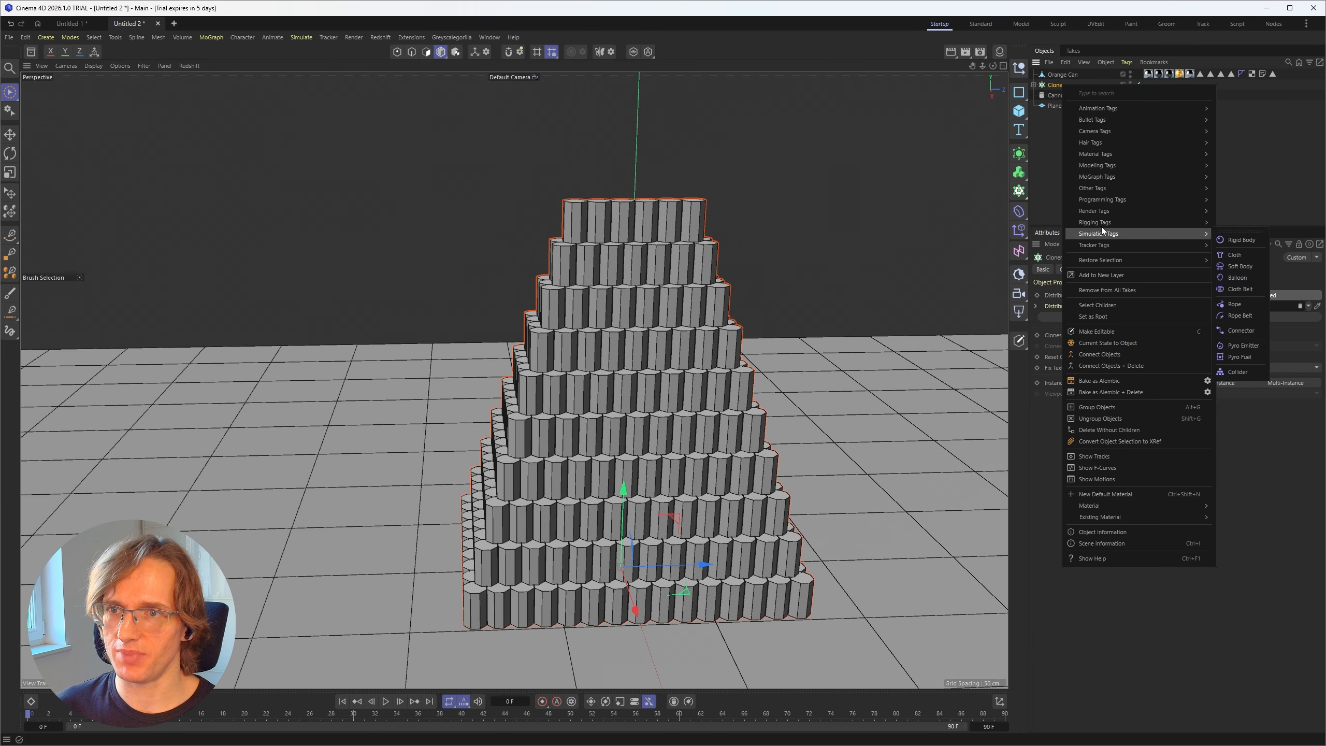
pyautogui.click(1246, 241)
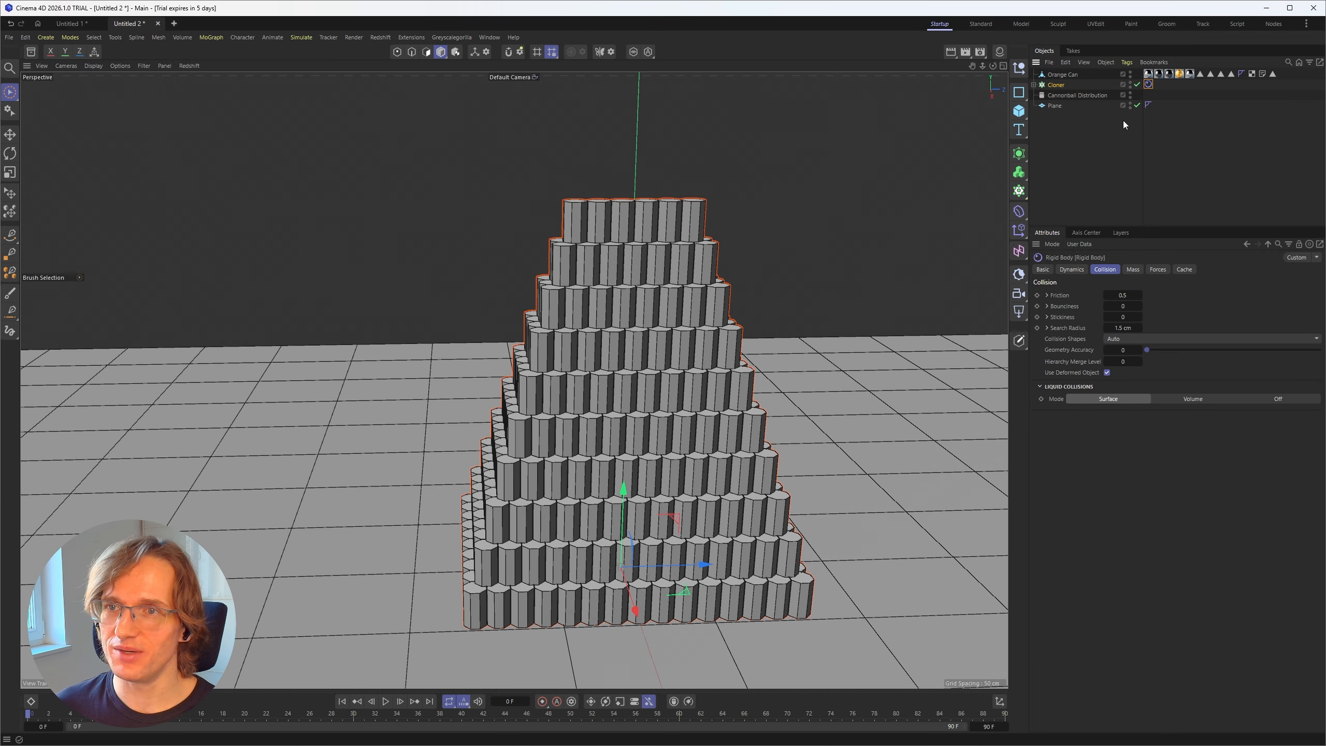
pyautogui.click(1123, 328)
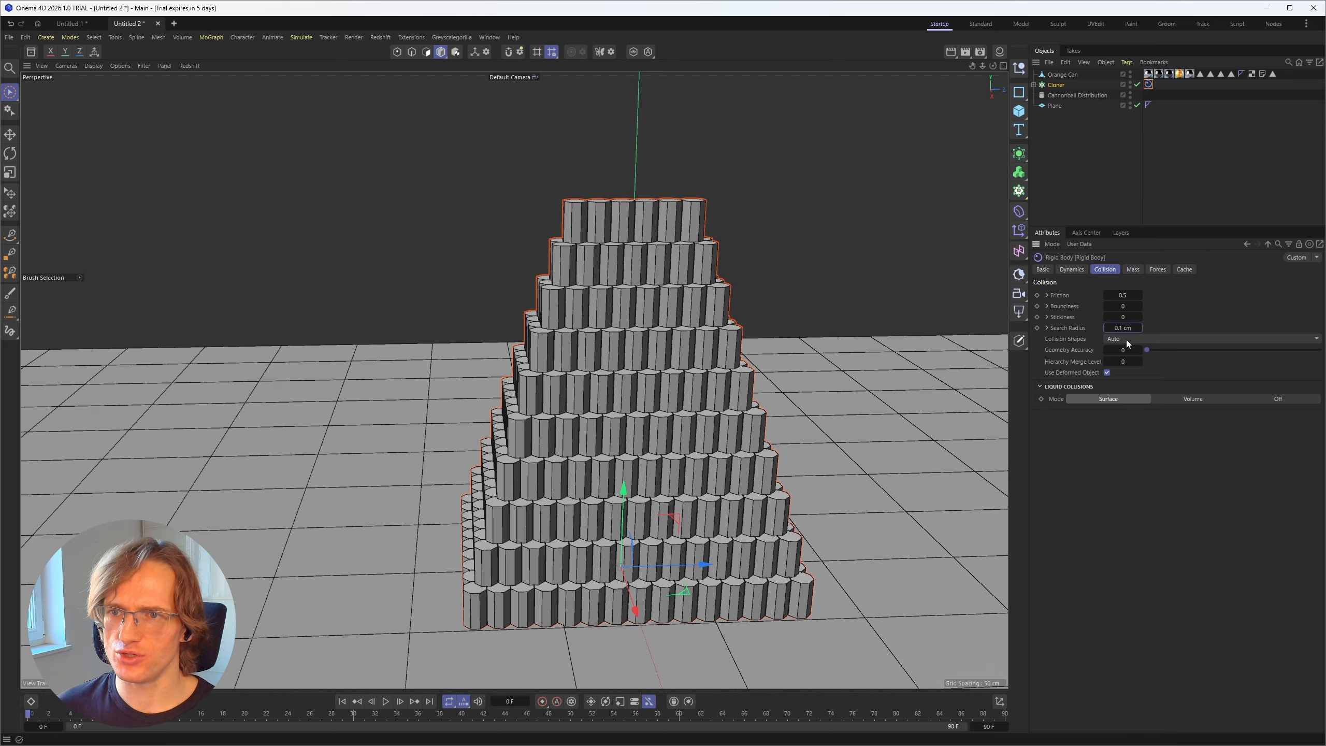
# Step: Add a Collider tag to the Plane and enter a new Friction value for it
pyautogui.click(1056, 106)
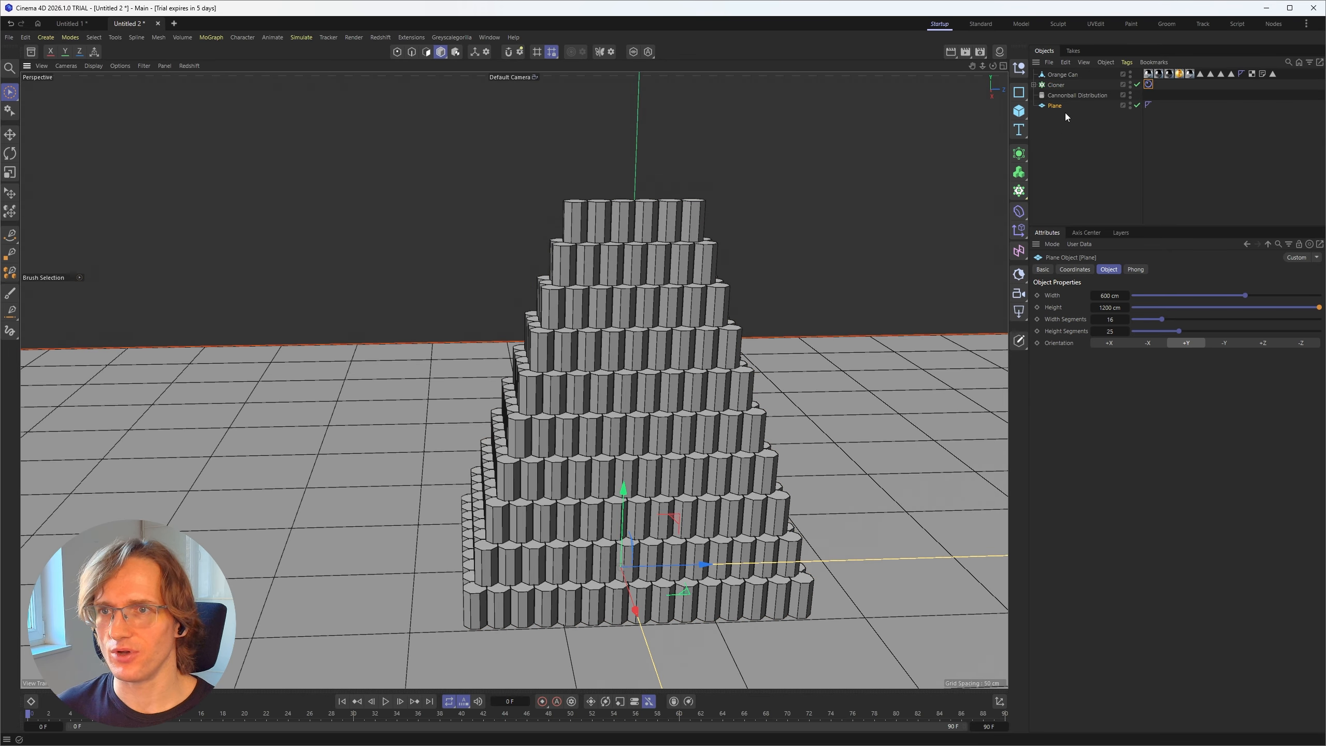
pyautogui.rightClick(1058, 106)
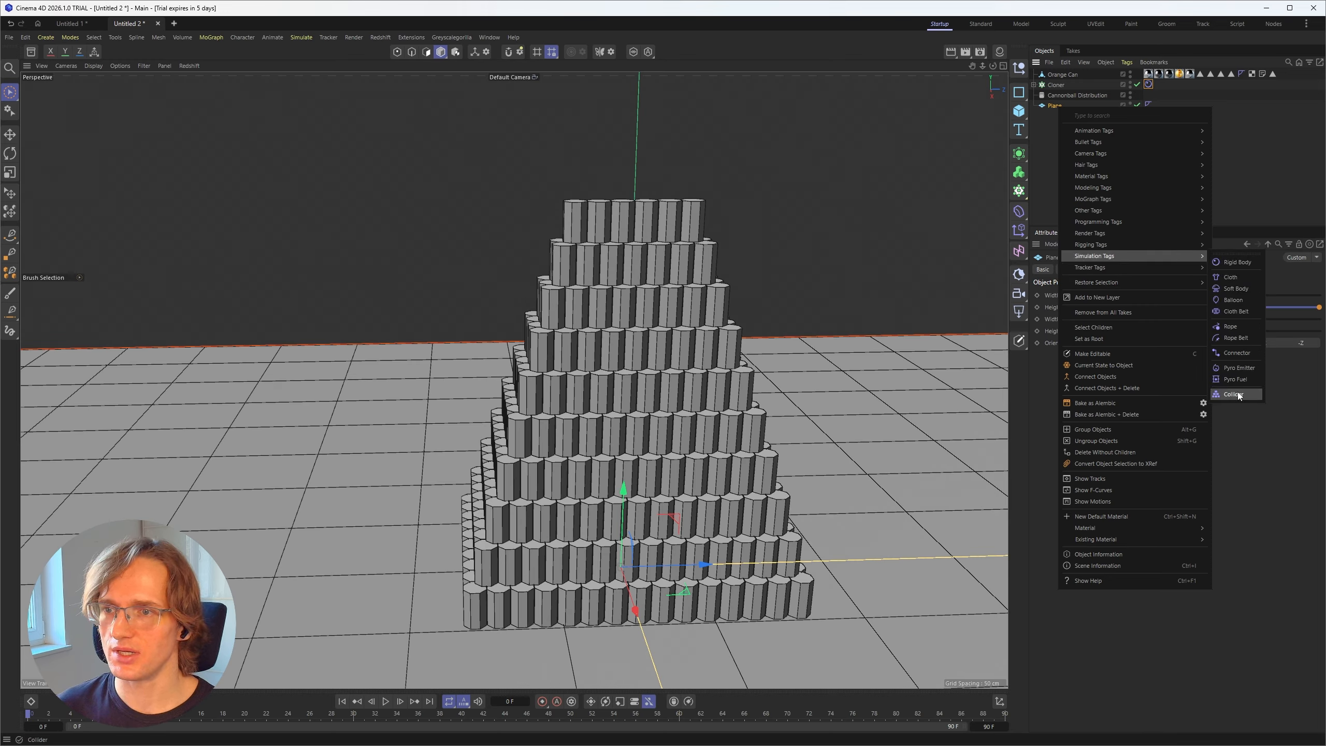
pyautogui.click(1233, 399)
pyautogui.click(1150, 104)
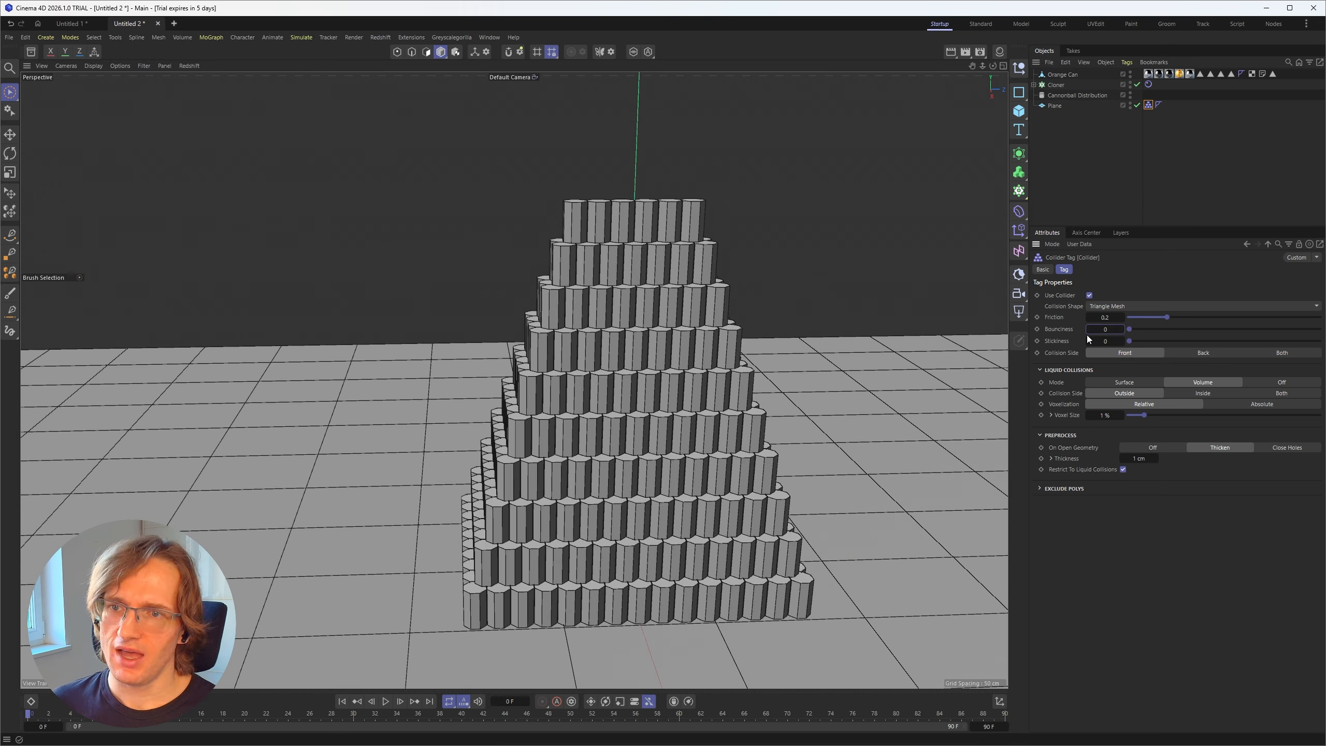
pyautogui.doubleClick(1106, 318)
pyautogui.write('2')
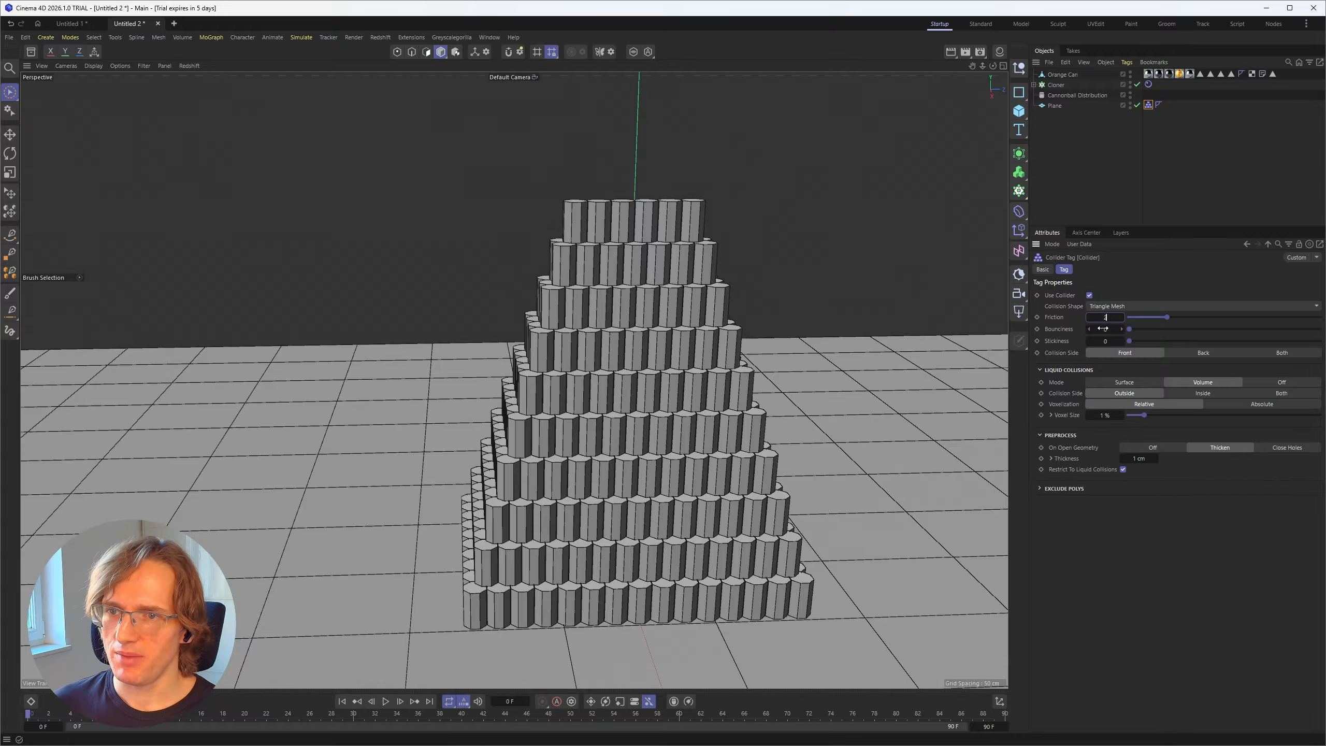
pyautogui.press('Return')
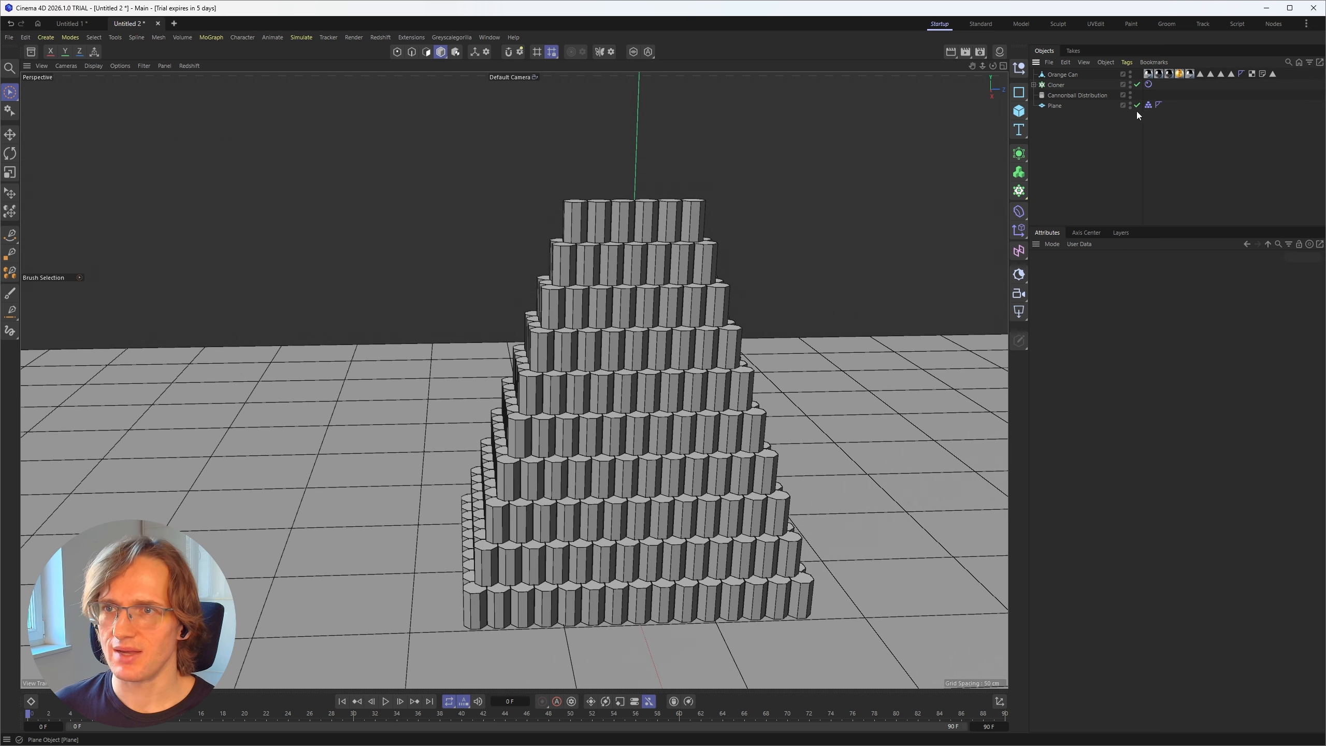
# Step: Set the project's simulation Gravity to -100 cm and inspect the base of the hull pyramid on the plane
pyautogui.click(1152, 224)
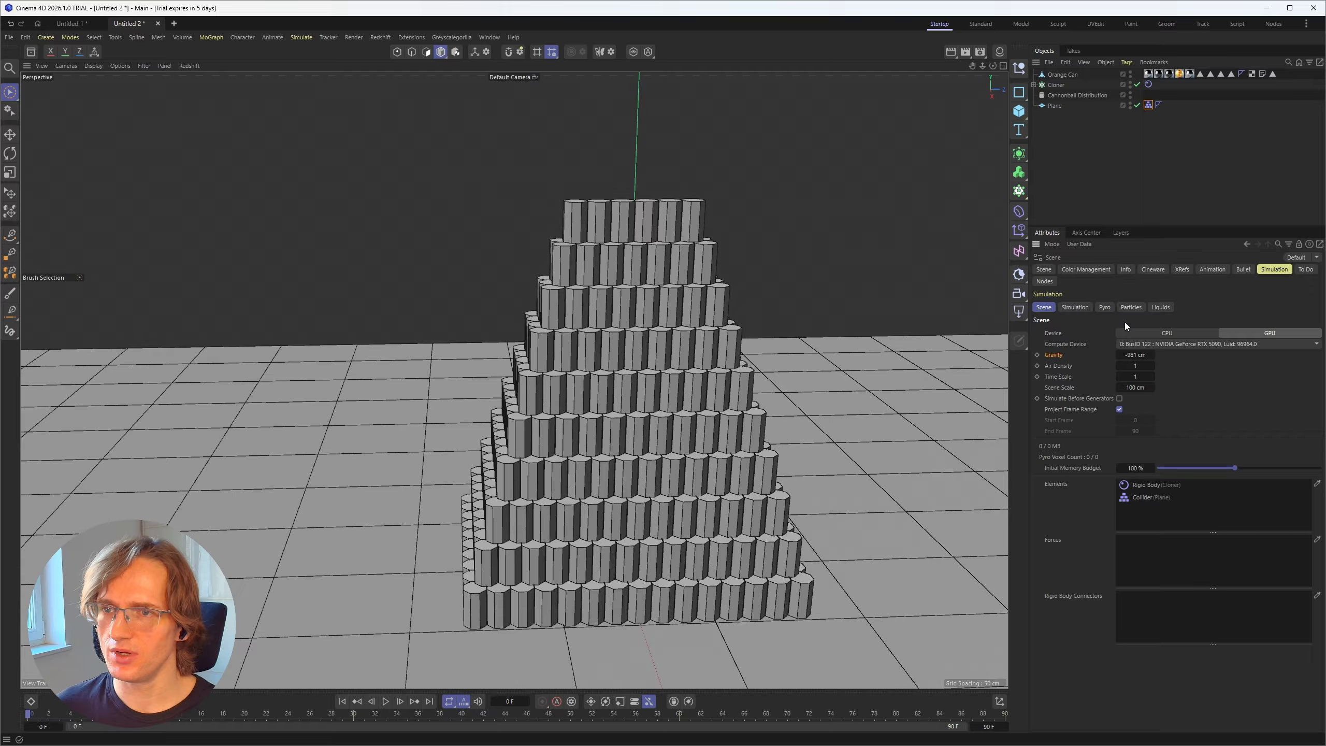
pyautogui.click(1068, 308)
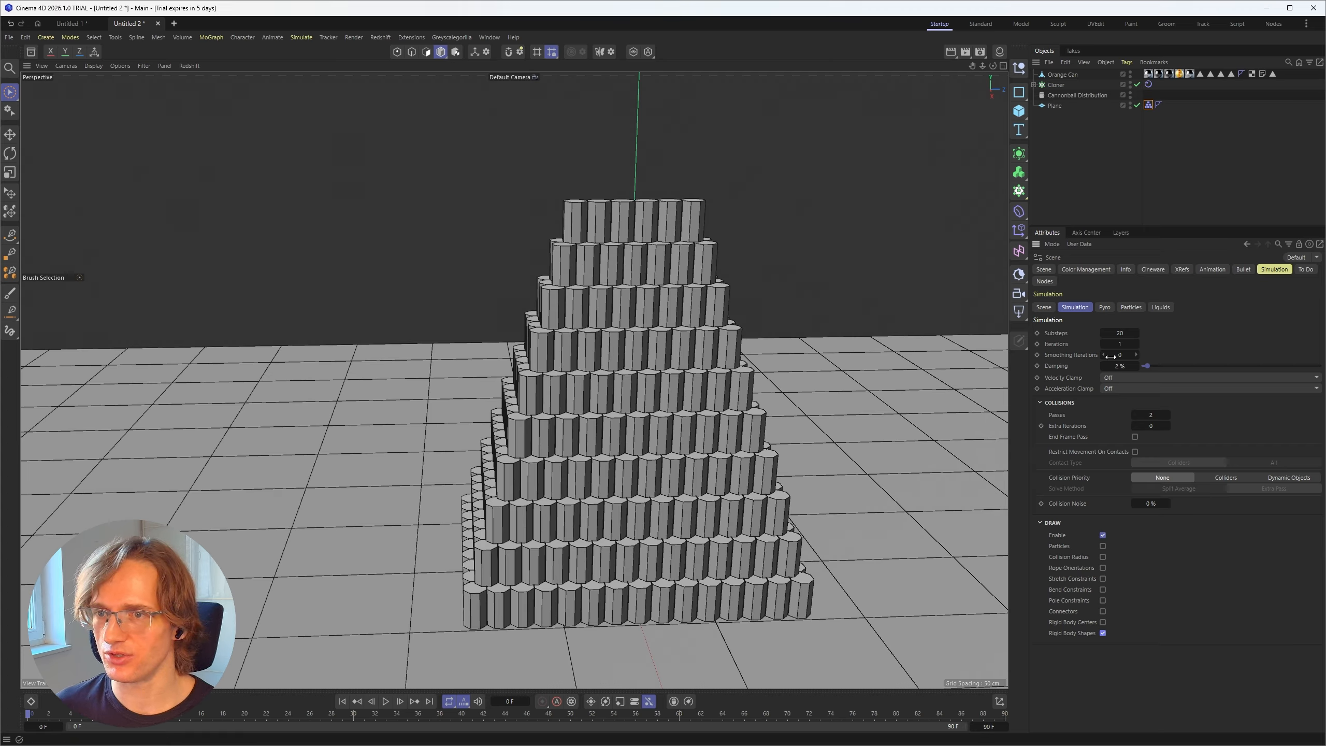
pyautogui.click(1045, 309)
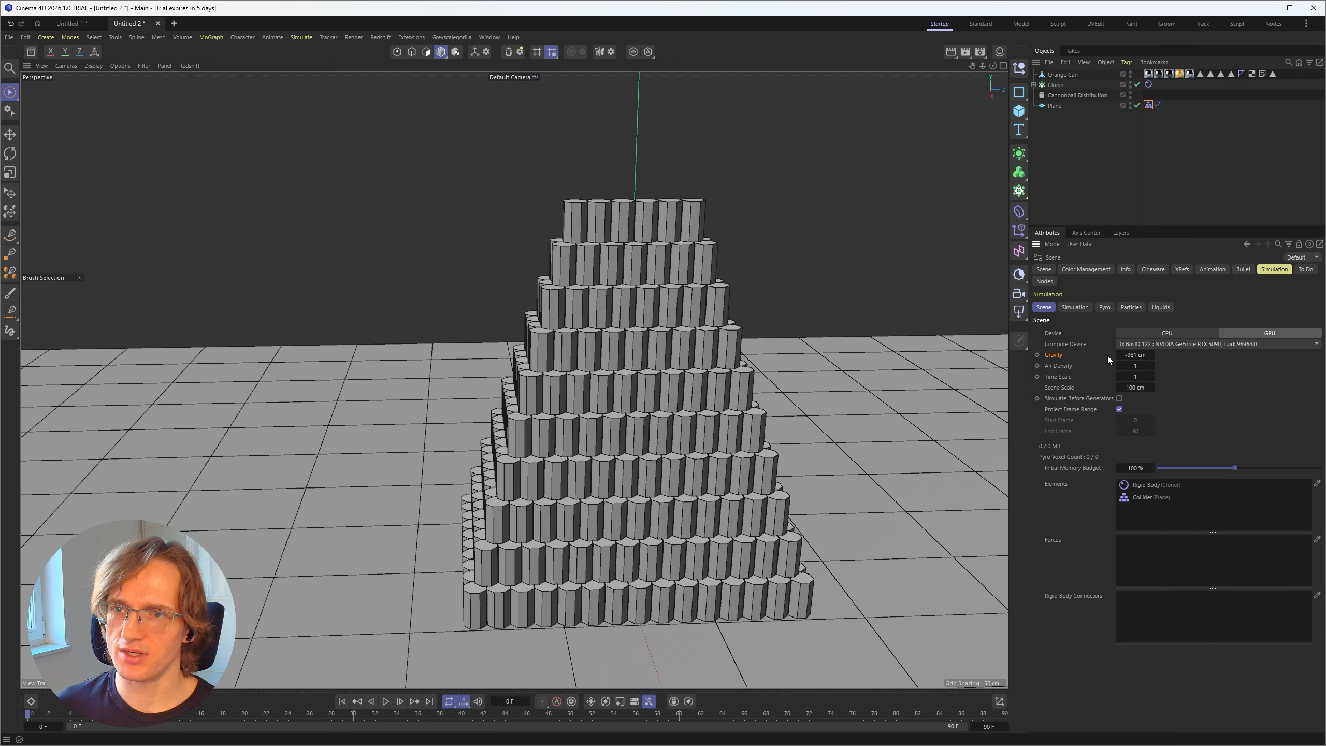
pyautogui.click(1135, 355)
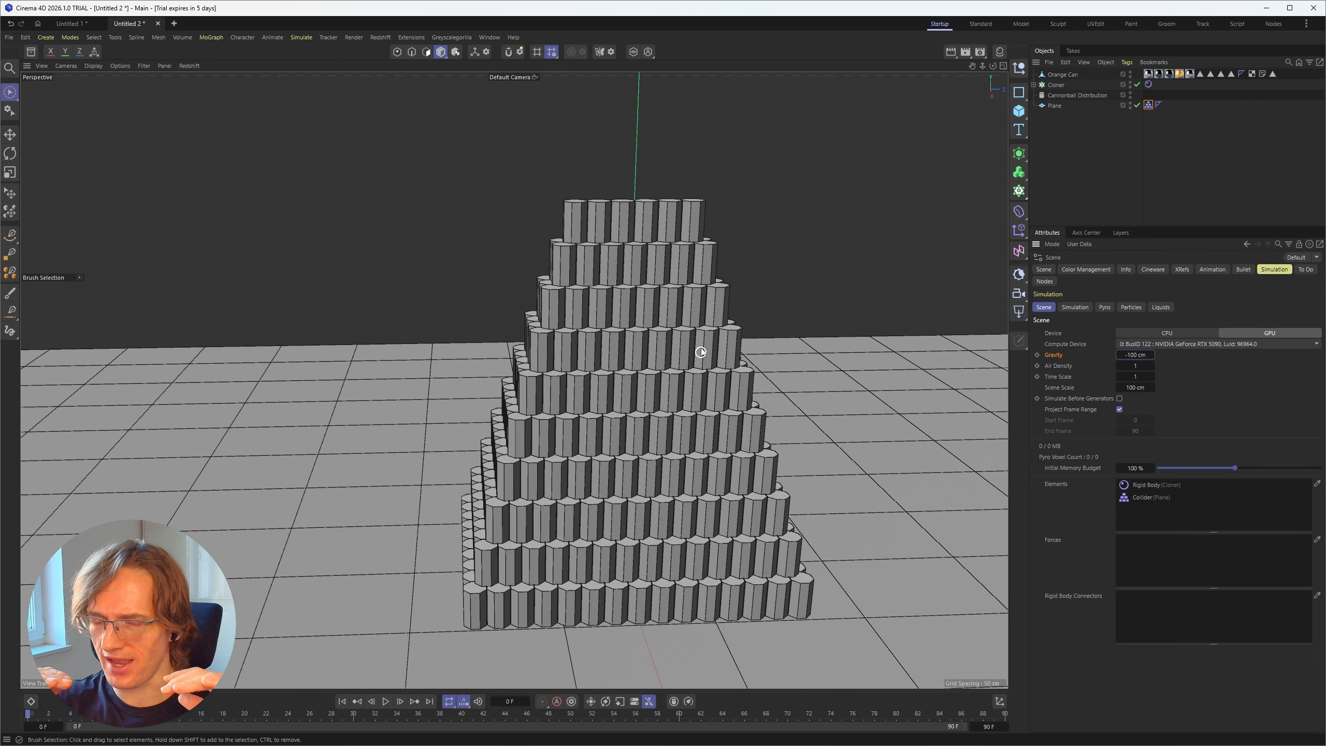
pyautogui.keyDown('alt'); pyautogui.moveTo(705, 615); pyautogui.dragTo(658, 454, button='middle'); pyautogui.keyUp('alt')
pyautogui.scroll(5, 658, 455)
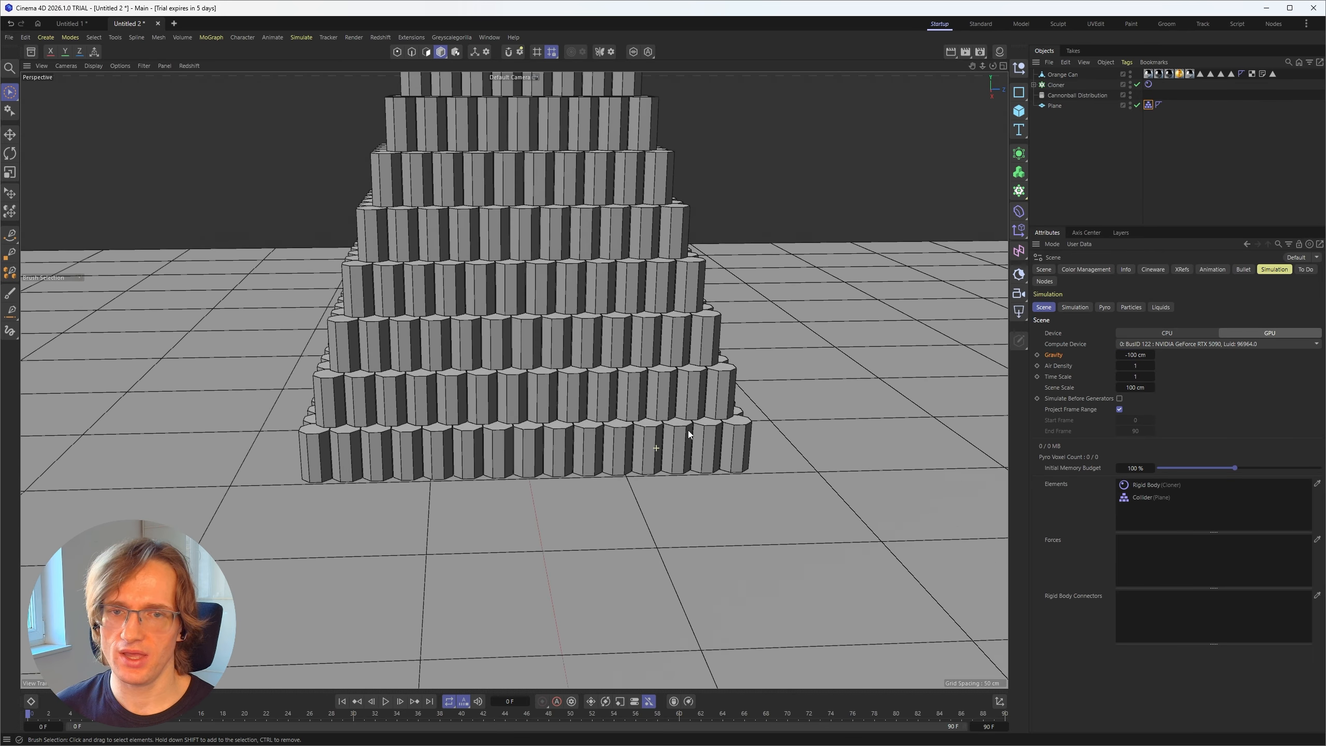
pyautogui.keyDown('alt'); pyautogui.moveTo(724, 466); pyautogui.dragTo(748, 438); pyautogui.keyUp('alt')
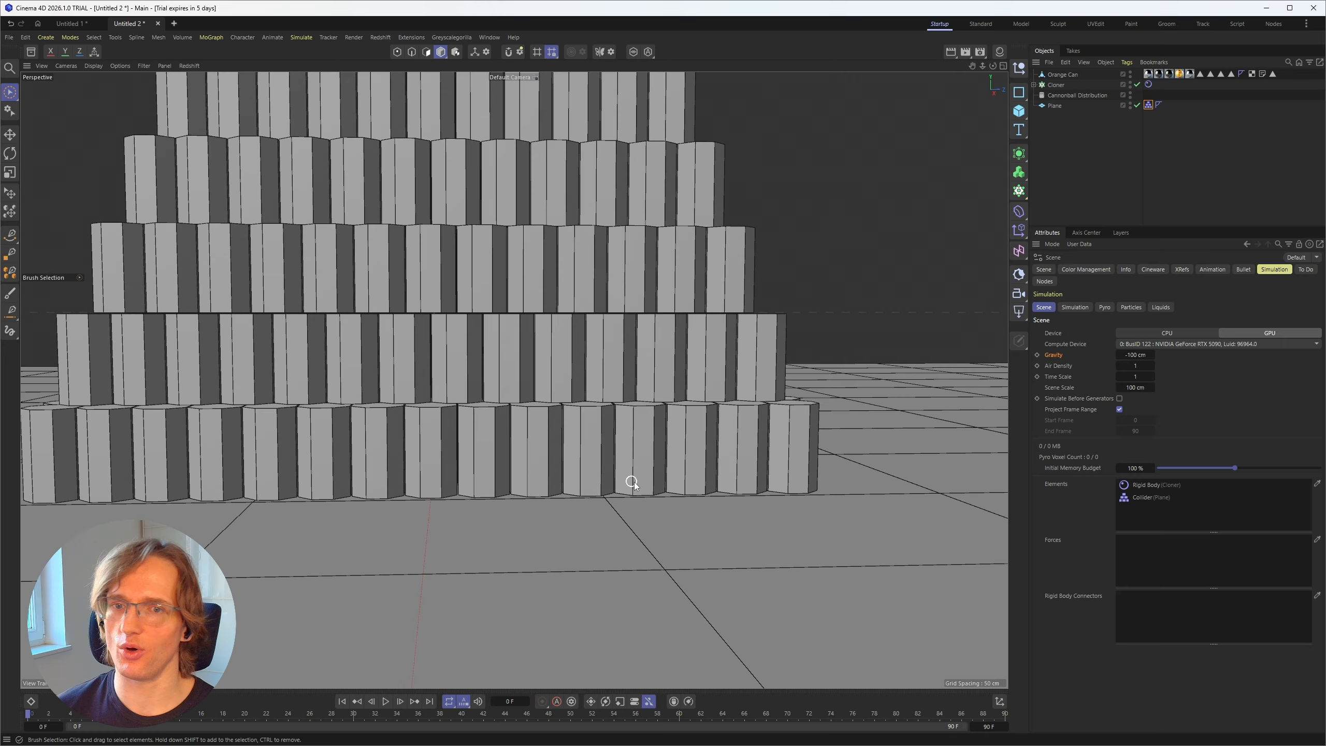
pyautogui.scroll(-5, 549, 418)
pyautogui.keyDown('alt'); pyautogui.moveTo(549, 418); pyautogui.dragTo(570, 486, button='middle'); pyautogui.keyUp('alt')
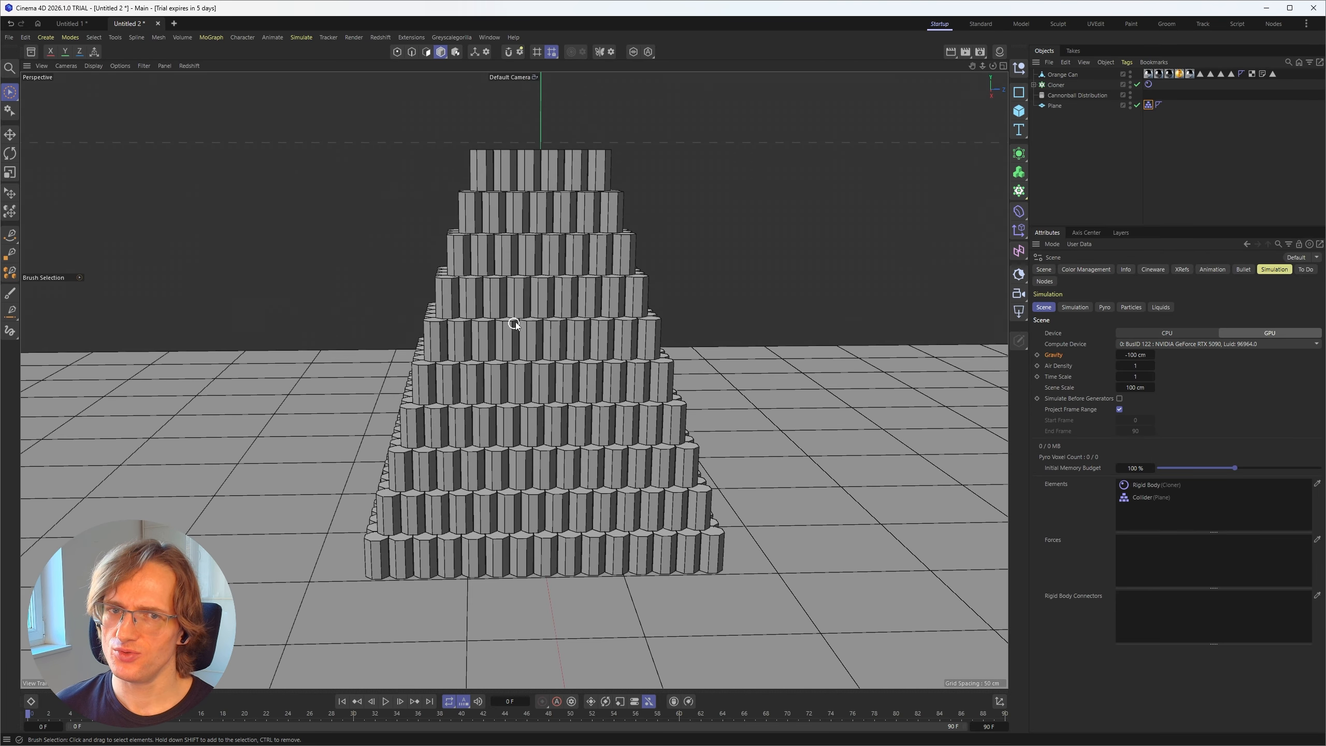
# Step: Review the project's simulation settings and the trigger options in the Cloner's Rigid Body dynamics
pyautogui.keyDown('alt'); pyautogui.moveTo(509, 319); pyautogui.dragTo(541, 299); pyautogui.keyUp('alt')
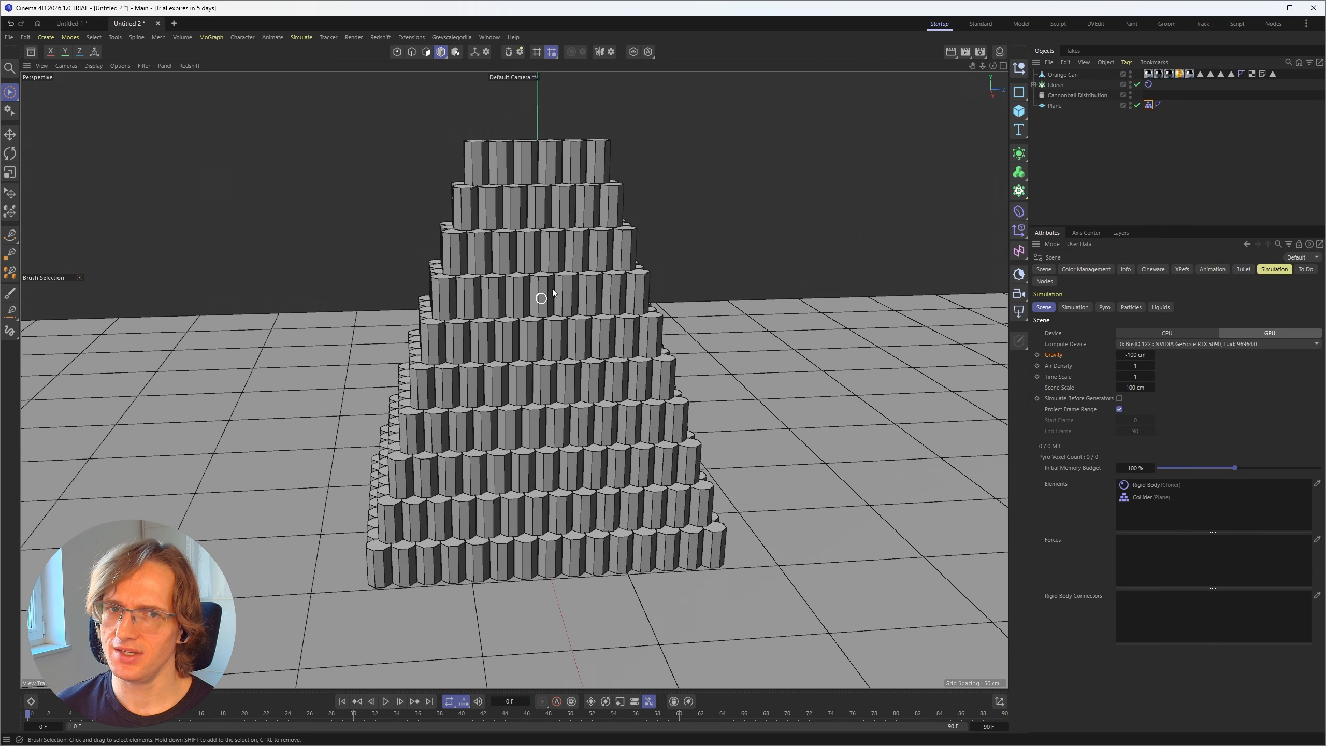
pyautogui.keyDown('alt'); pyautogui.moveTo(510, 497); pyautogui.dragTo(514, 495); pyautogui.keyUp('alt')
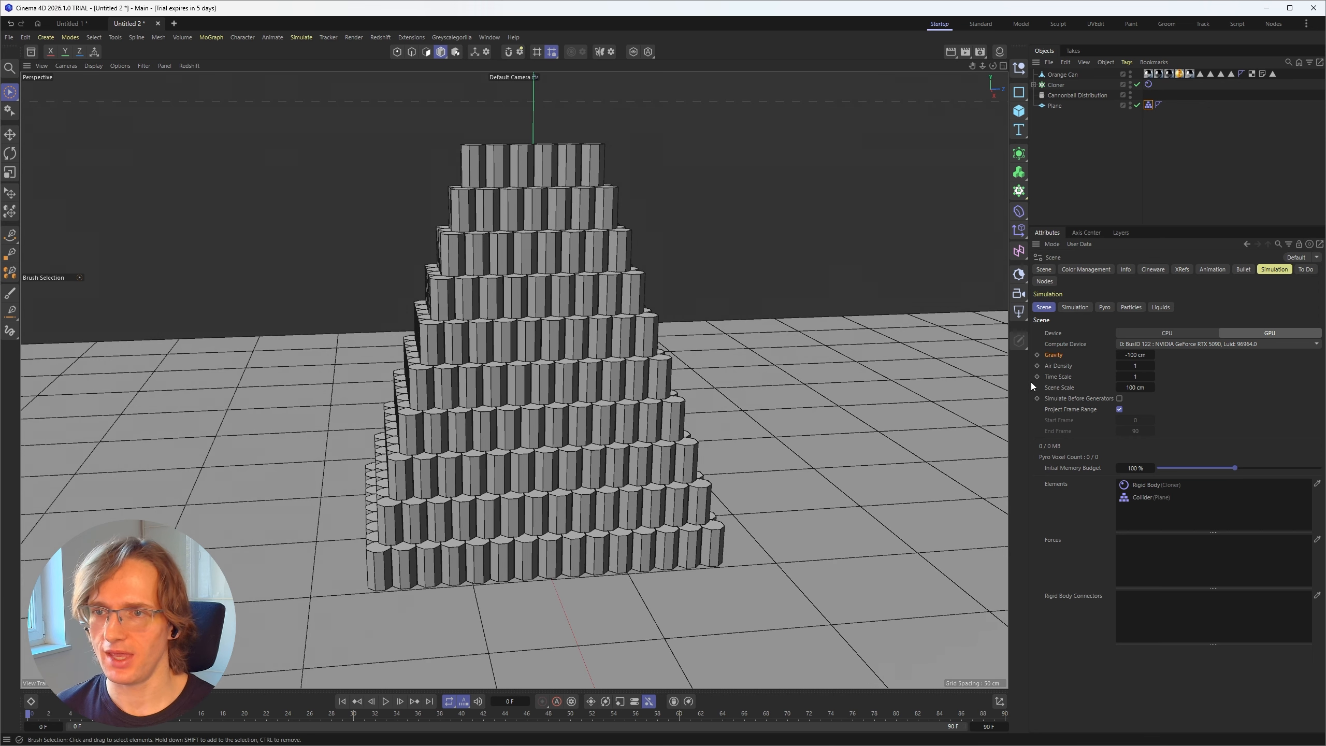
pyautogui.click(1075, 307)
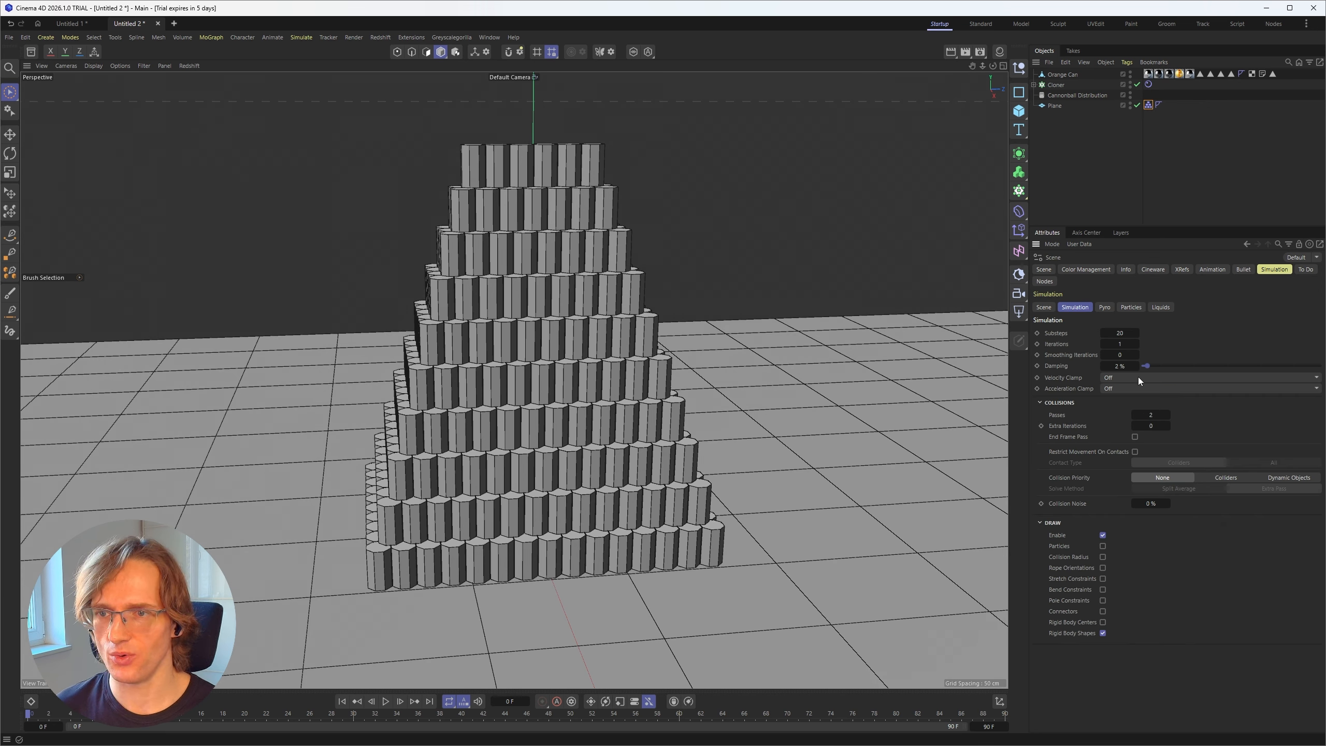
pyautogui.click(1148, 84)
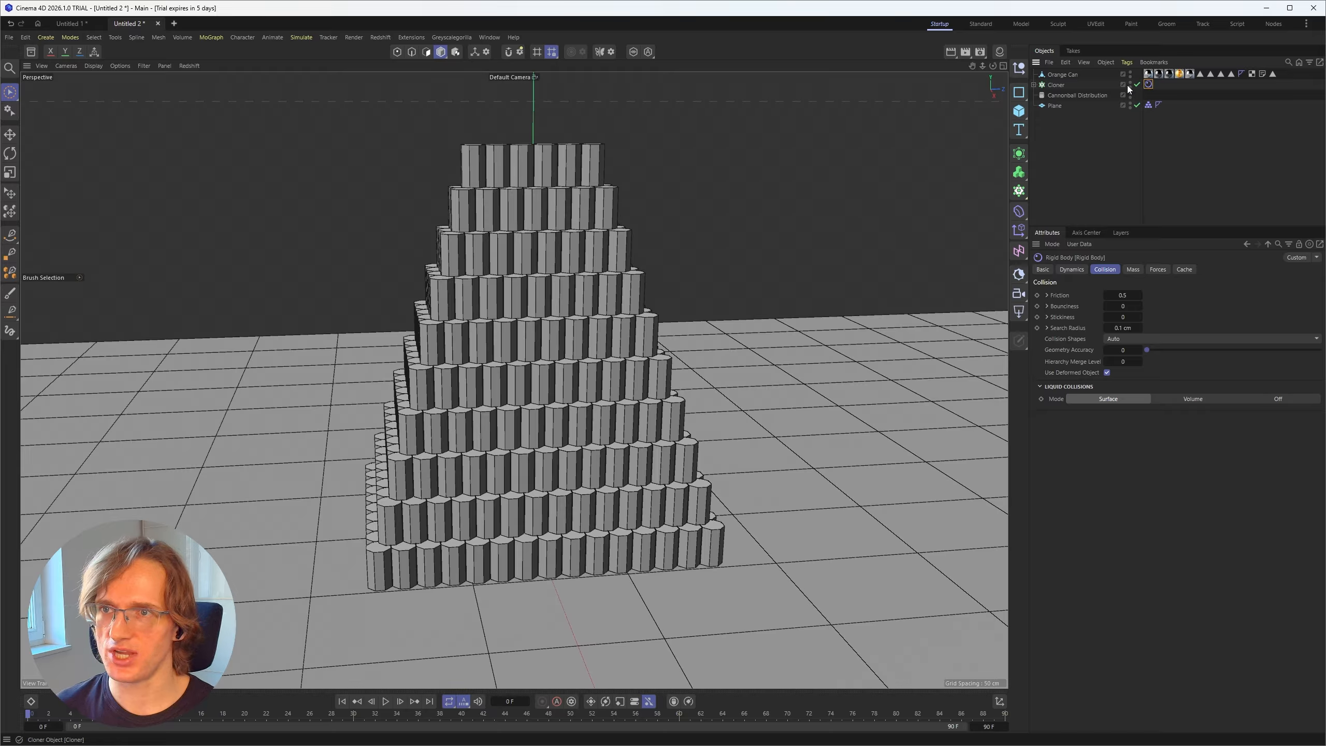
pyautogui.click(1072, 270)
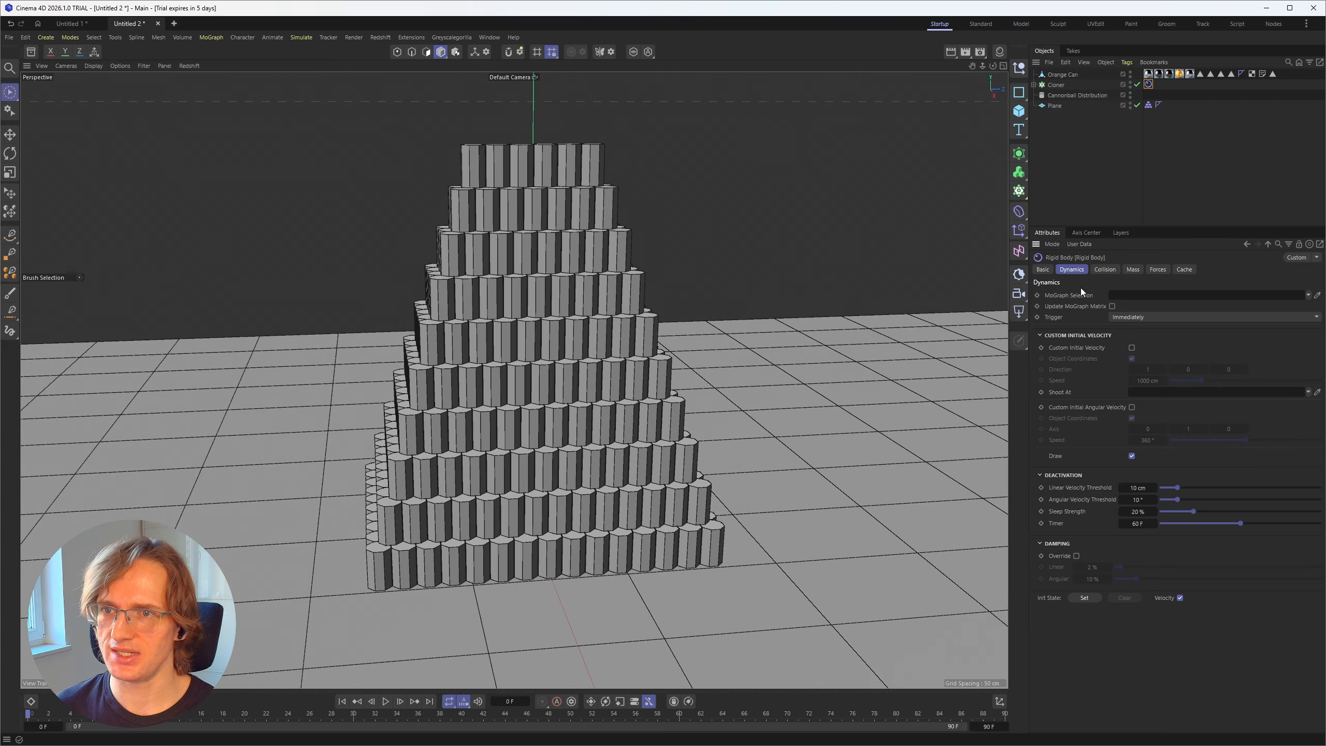
pyautogui.click(1129, 319)
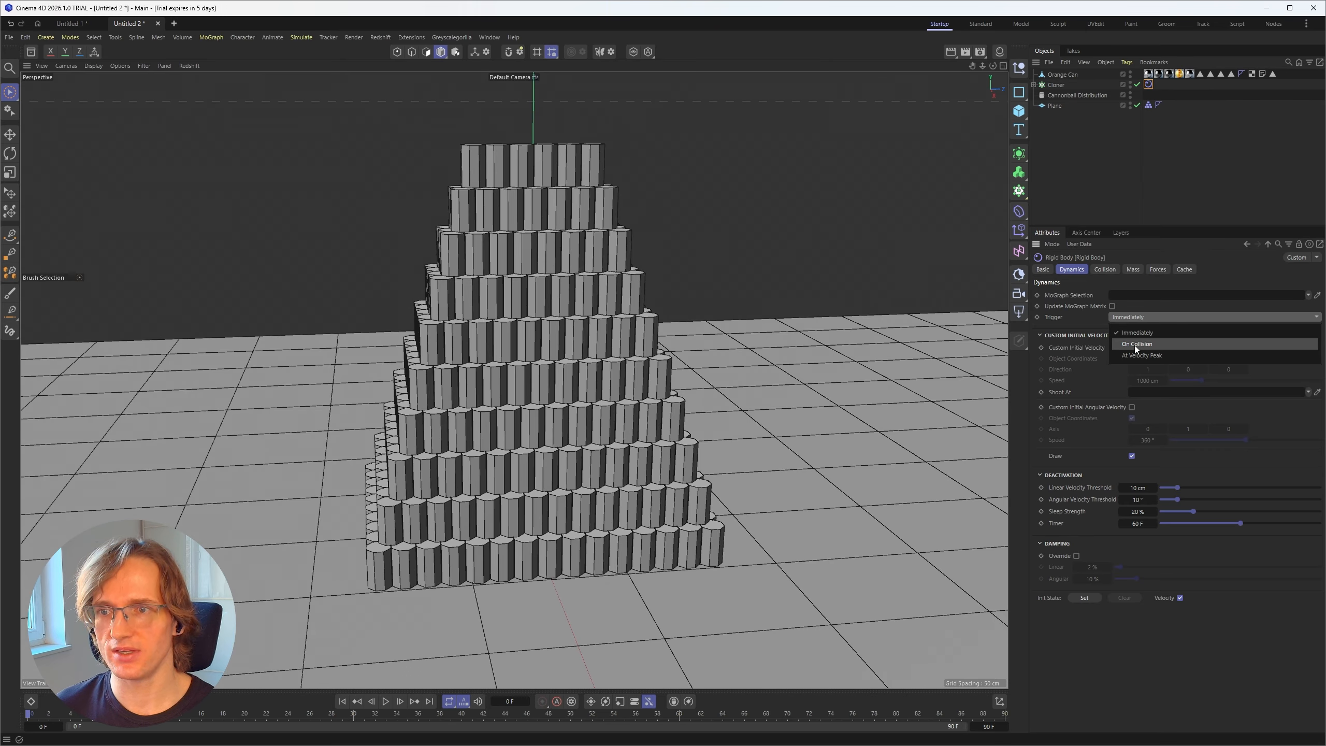
pyautogui.click(1084, 184)
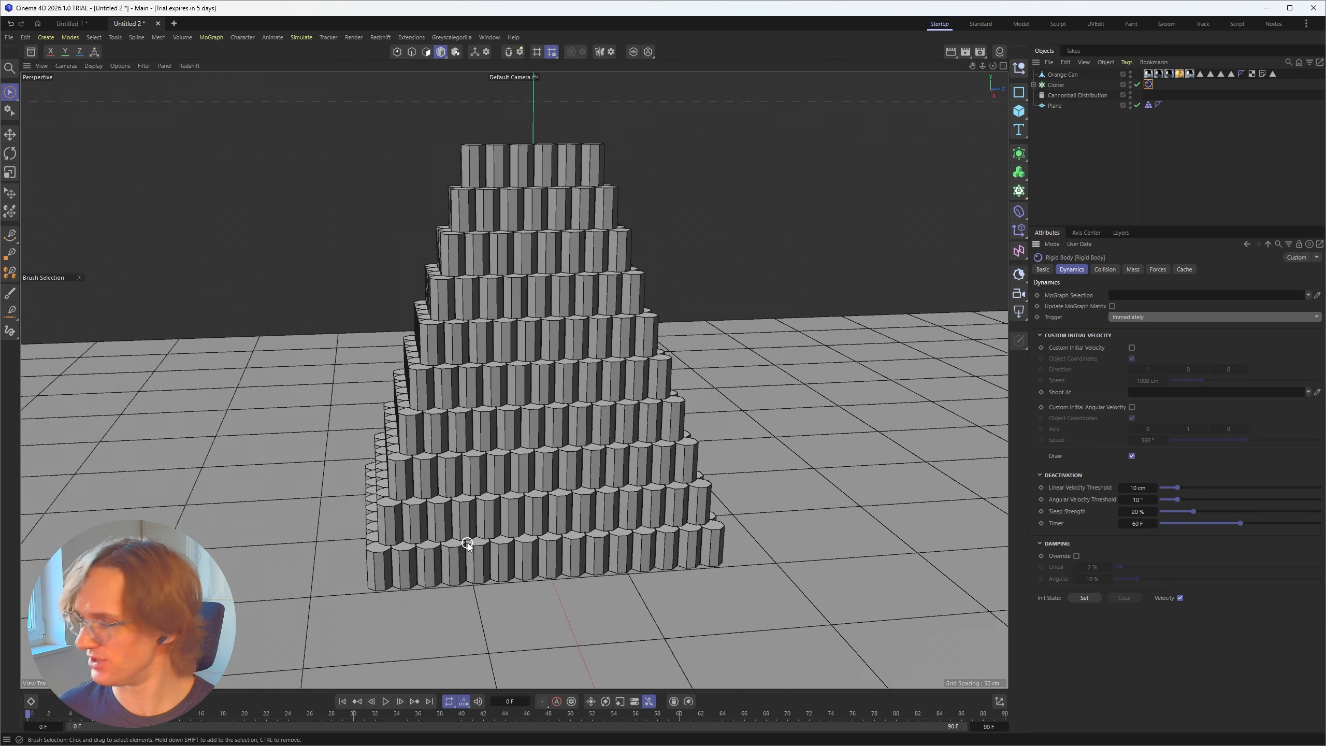
# Step: Play the rigid body simulation on the hull pyramid and disable the simulation's Draw overlay in the project settings
pyautogui.keyDown('alt'); pyautogui.moveTo(531, 405); pyautogui.dragTo(527, 395); pyautogui.keyUp('alt')
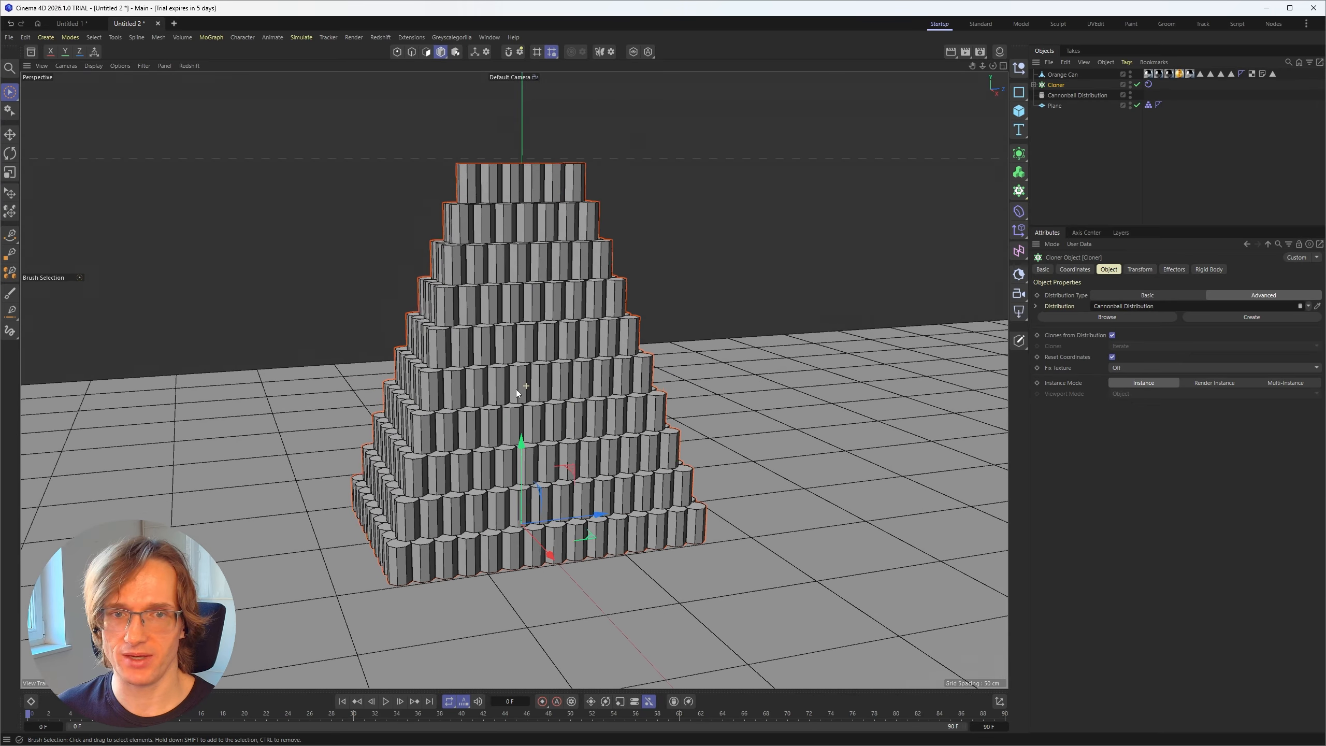
pyautogui.scroll(2, 517, 392)
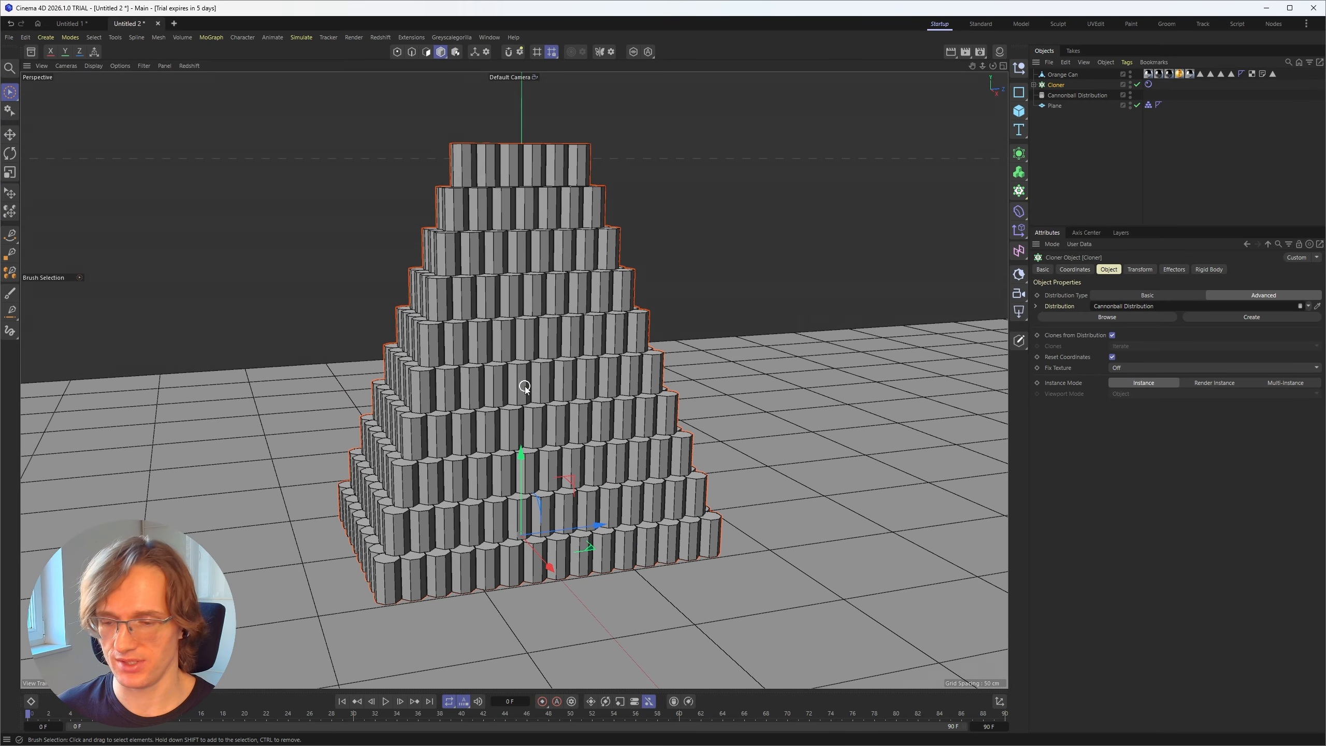
pyautogui.press('F8')
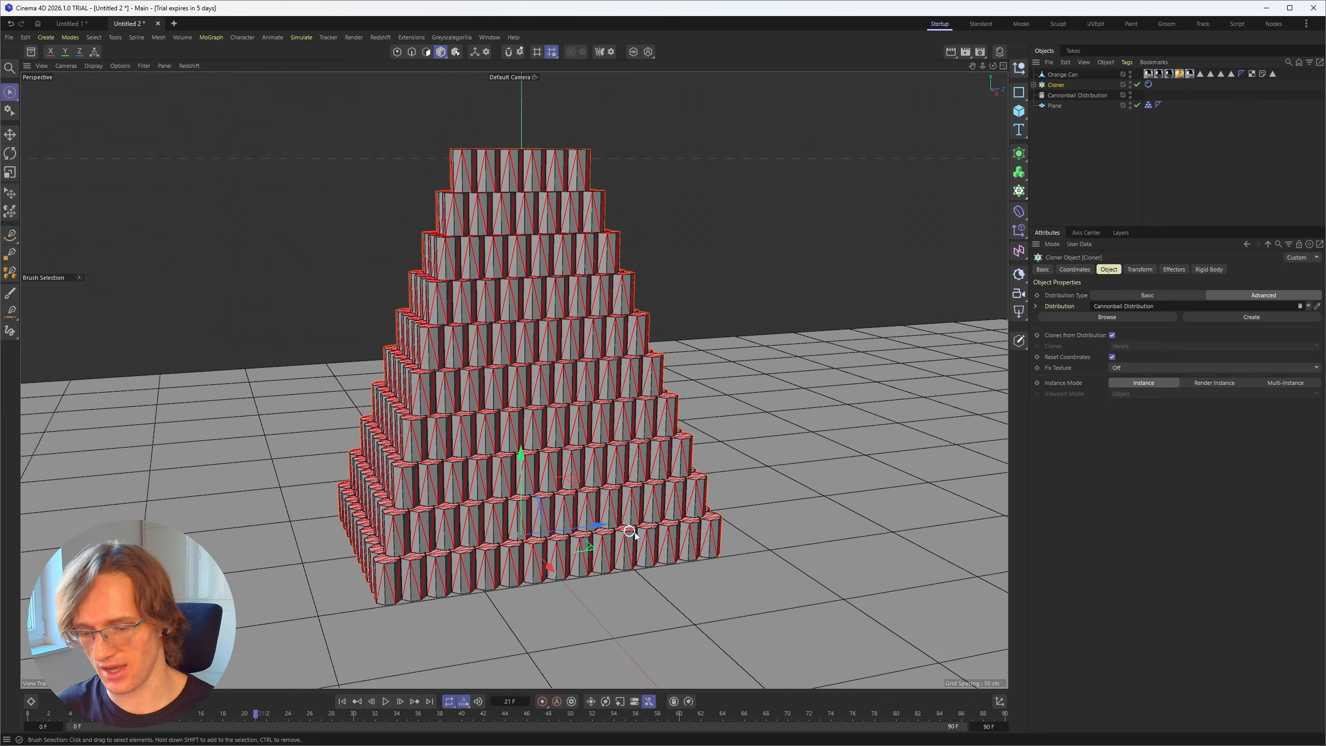
pyautogui.hotkey('ctrl', 'd')
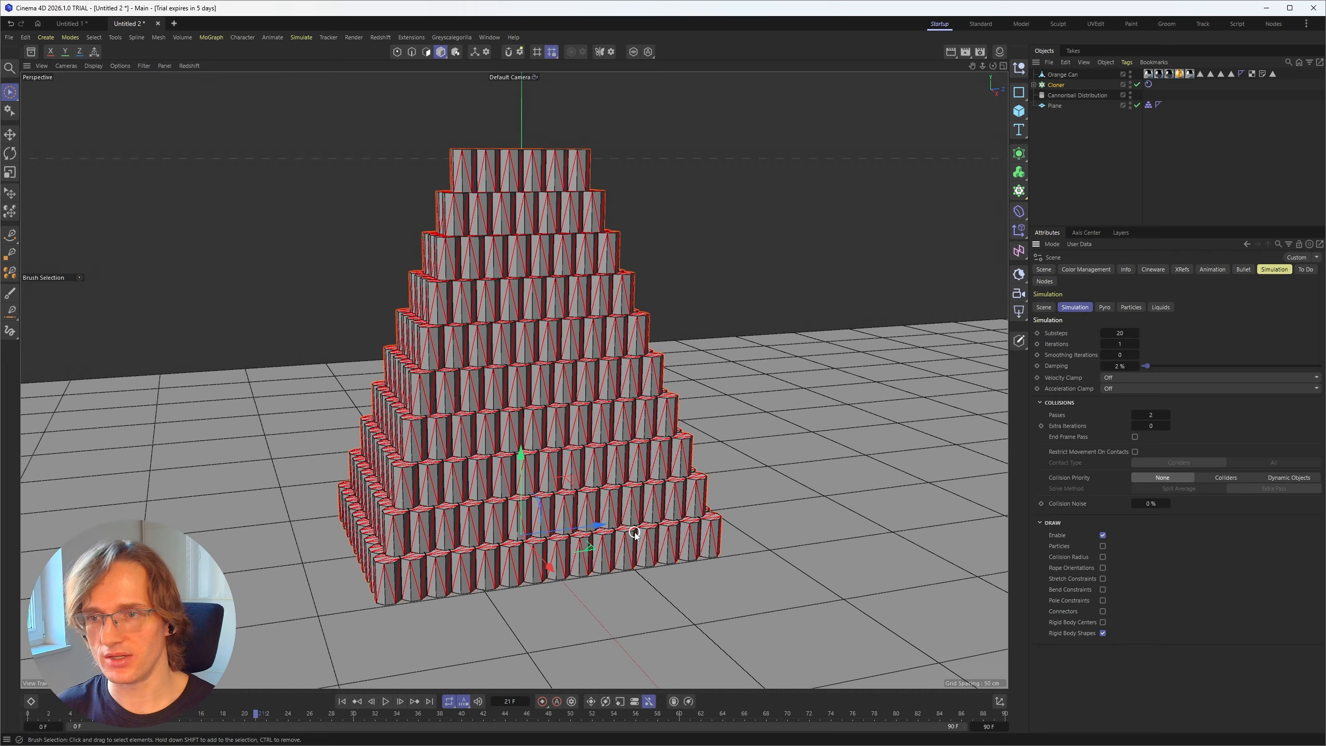
pyautogui.click(1103, 535)
# Step: Replay the simulation from the first frame and check the upper rows of the hull pyramid for movement
pyautogui.keyDown('alt'); pyautogui.moveTo(490, 201); pyautogui.dragTo(501, 270); pyautogui.keyUp('alt')
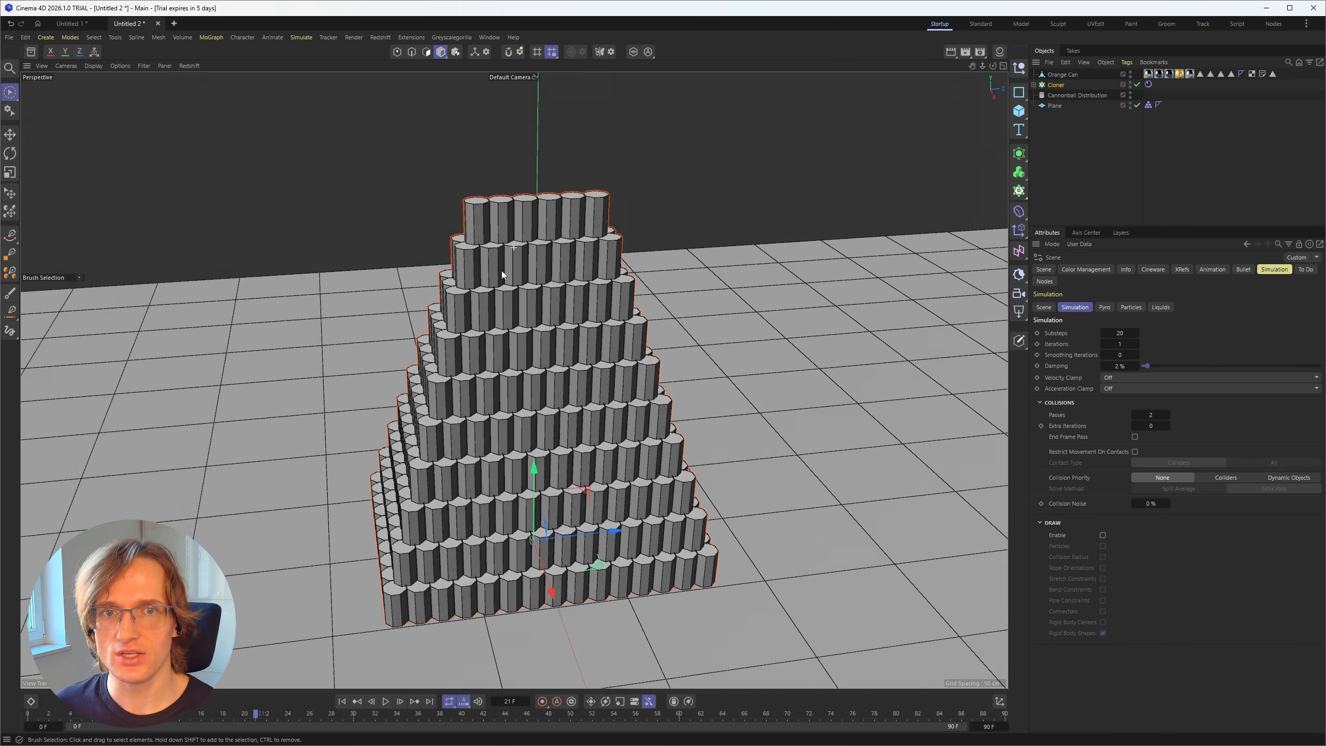
pyautogui.scroll(6, 502, 270)
pyautogui.keyDown('alt'); pyautogui.moveTo(512, 378); pyautogui.dragTo(479, 330); pyautogui.keyUp('alt')
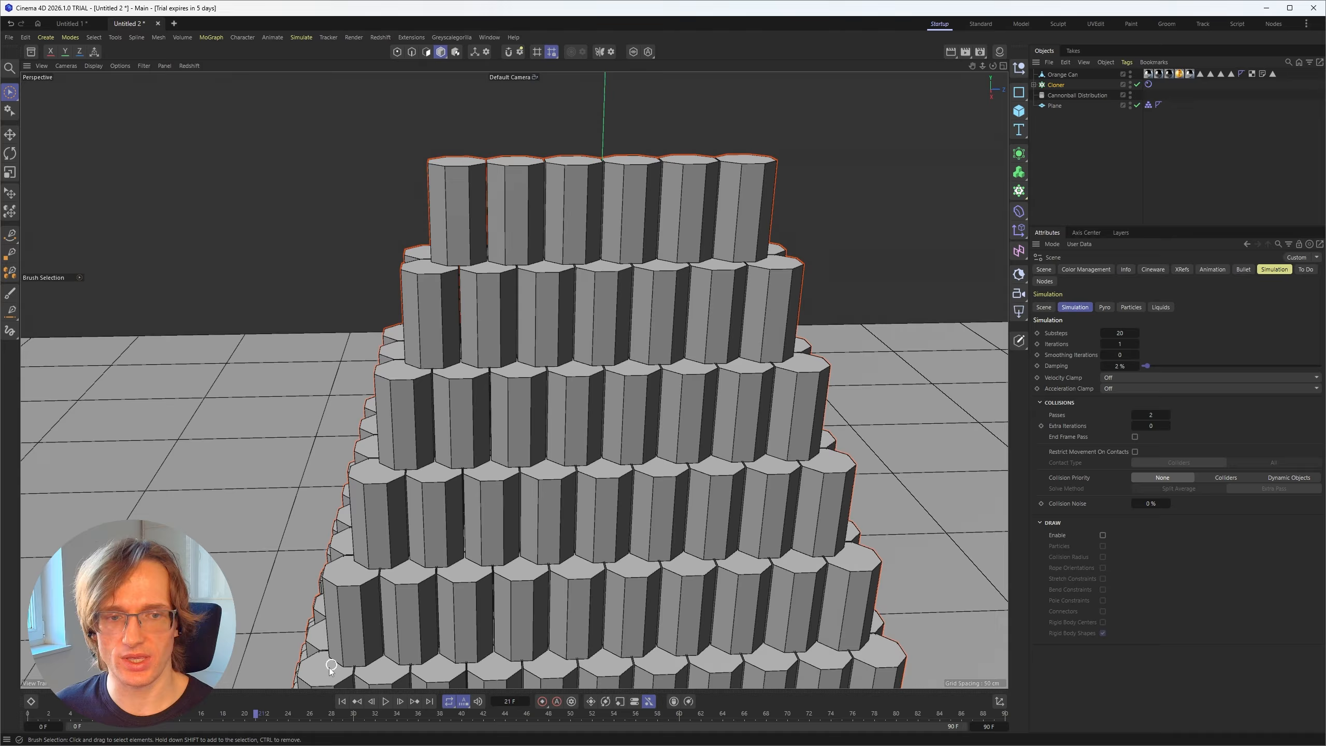
pyautogui.click(342, 701)
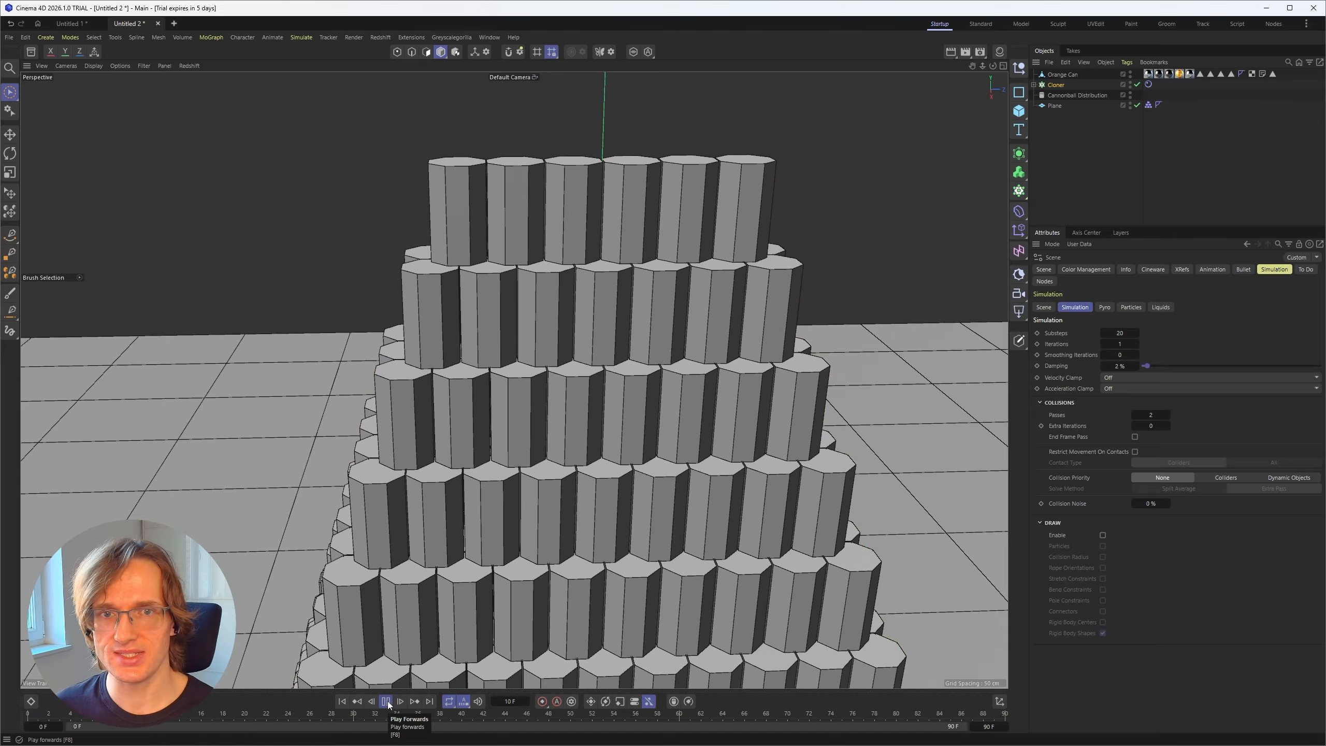
pyautogui.click(388, 705)
pyautogui.keyDown('alt'); pyautogui.moveTo(505, 438); pyautogui.dragTo(533, 378); pyautogui.keyUp('alt')
pyautogui.scroll(-5, 533, 379)
pyautogui.keyDown('alt'); pyautogui.moveTo(525, 456); pyautogui.dragTo(606, 400); pyautogui.keyUp('alt')
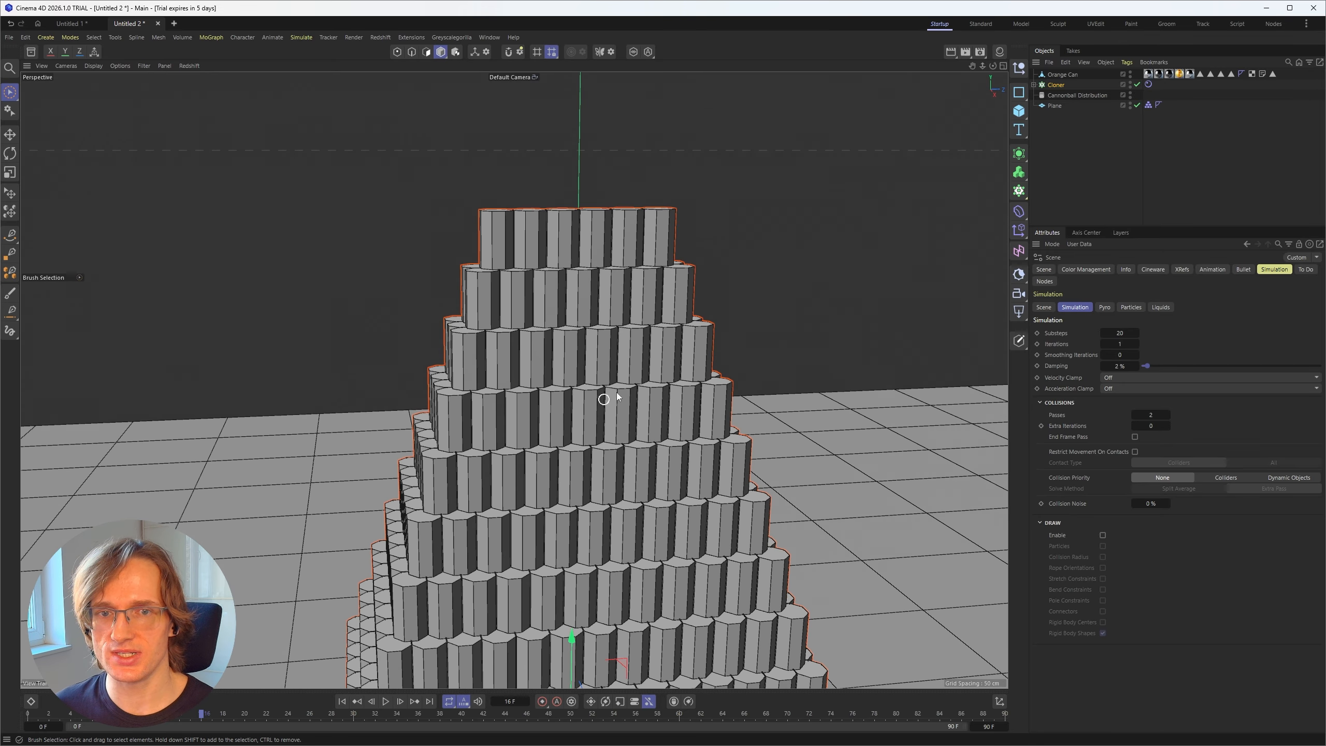
# Step: Bring up the Cloner's Rigid Body dynamics settings and play the simulation again from the start to watch the stack settle
pyautogui.click(1148, 84)
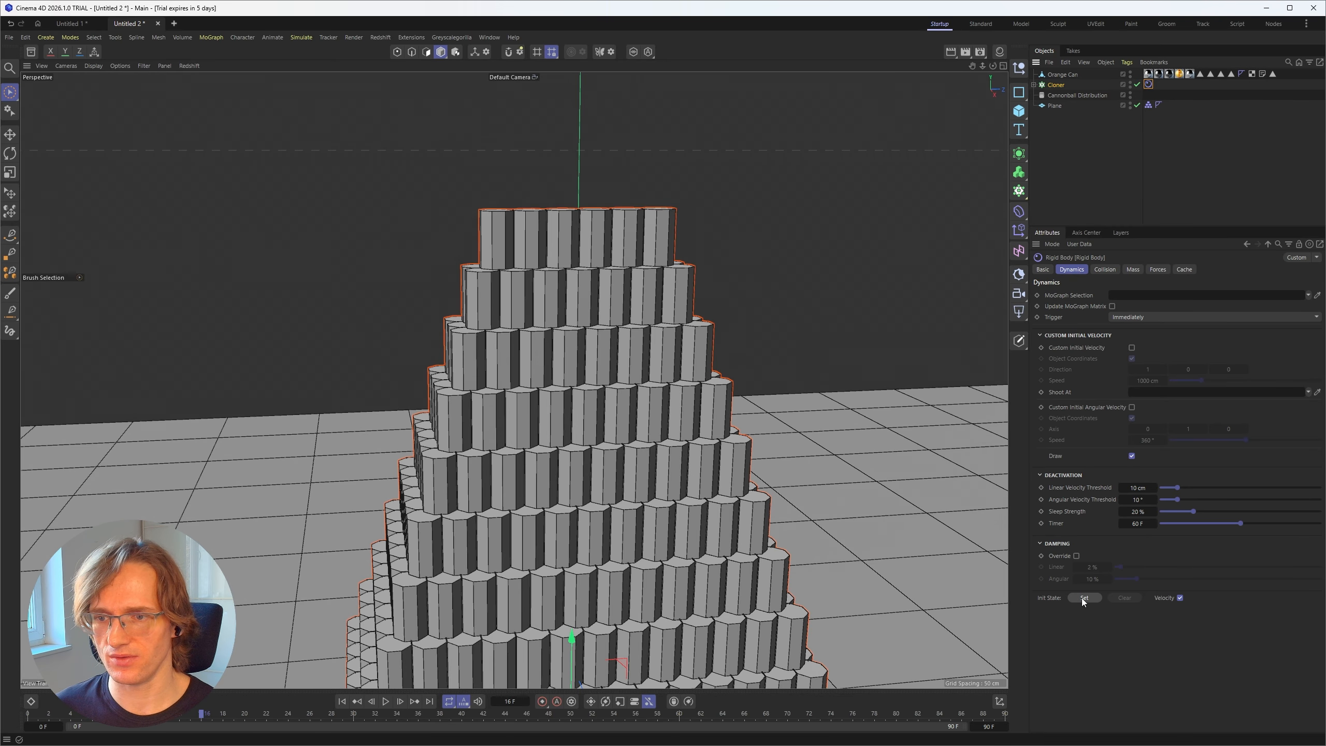
pyautogui.click(342, 701)
pyautogui.click(386, 701)
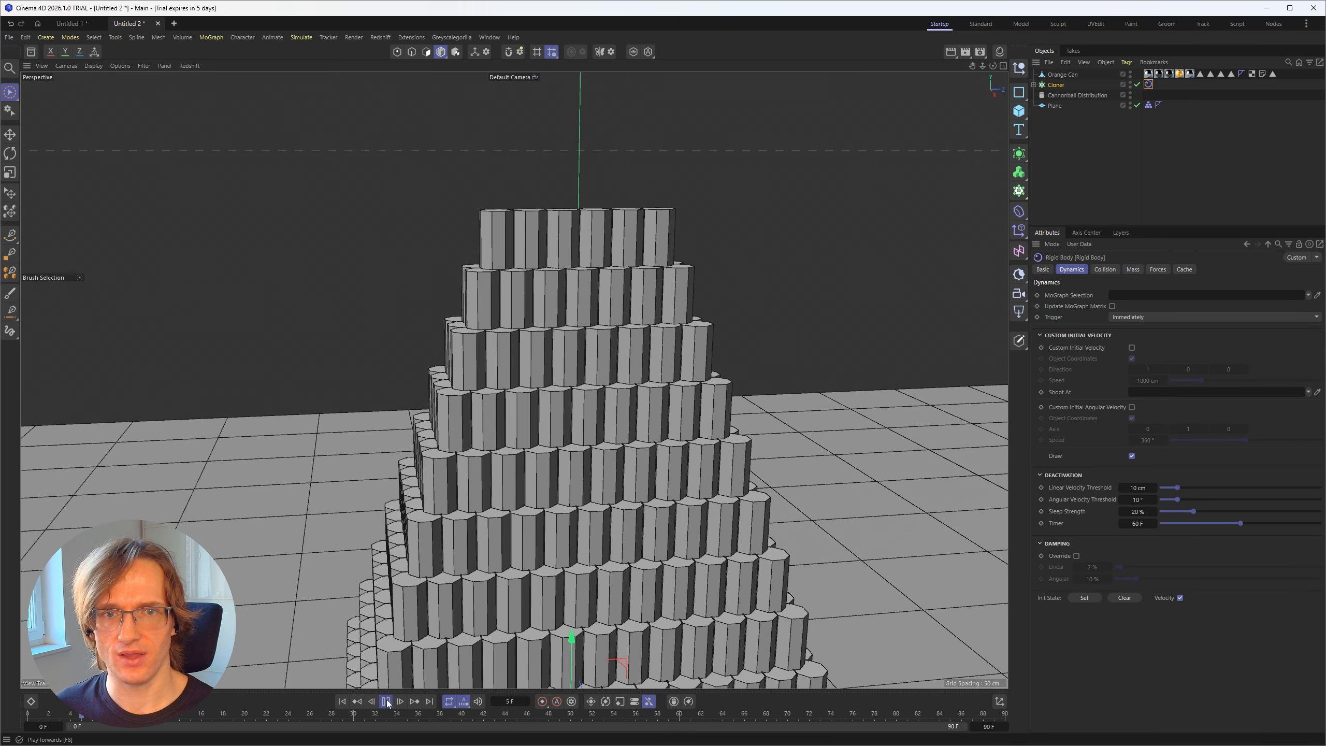
pyautogui.click(386, 701)
pyautogui.keyDown('alt'); pyautogui.moveTo(675, 417); pyautogui.dragTo(661, 377, button='middle'); pyautogui.keyUp('alt')
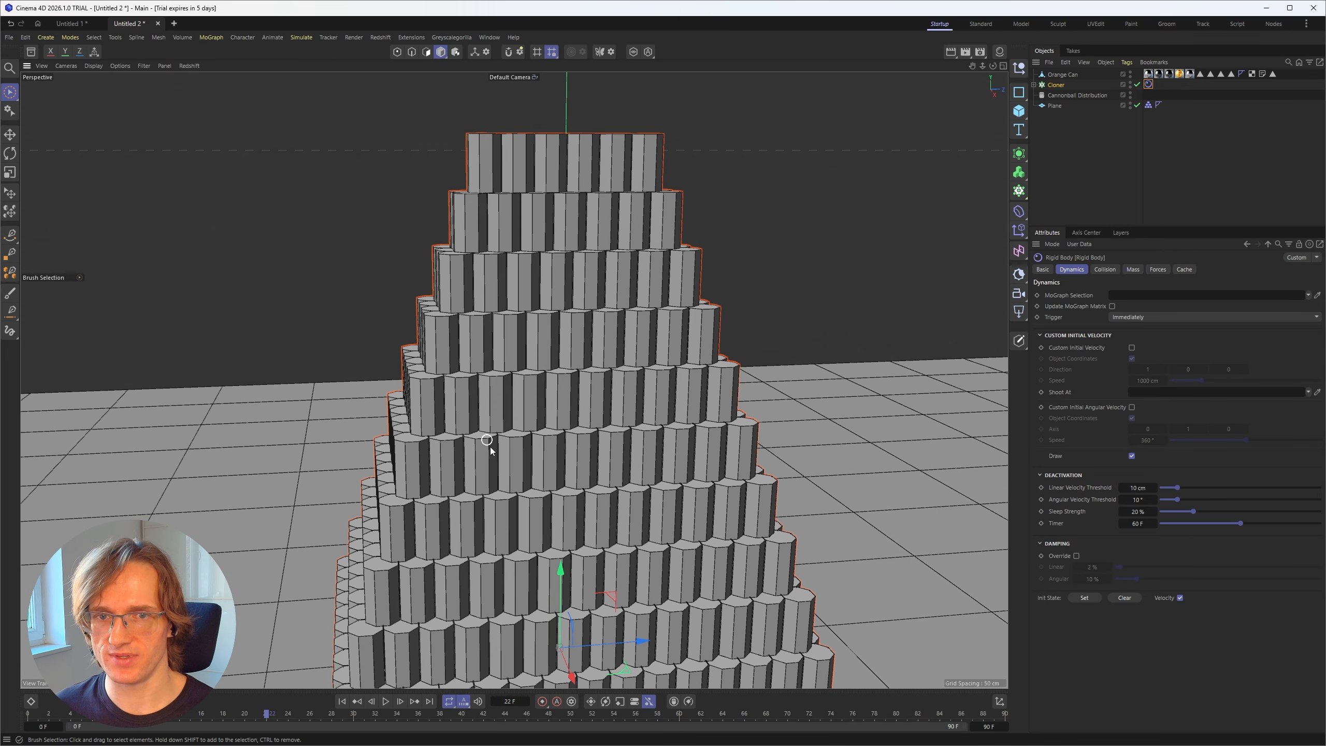
# Step: At the first frame, set the Rigid Body's Linear and Angular Velocity Thresholds, Sleep Strength and Timer to 0
pyautogui.click(342, 701)
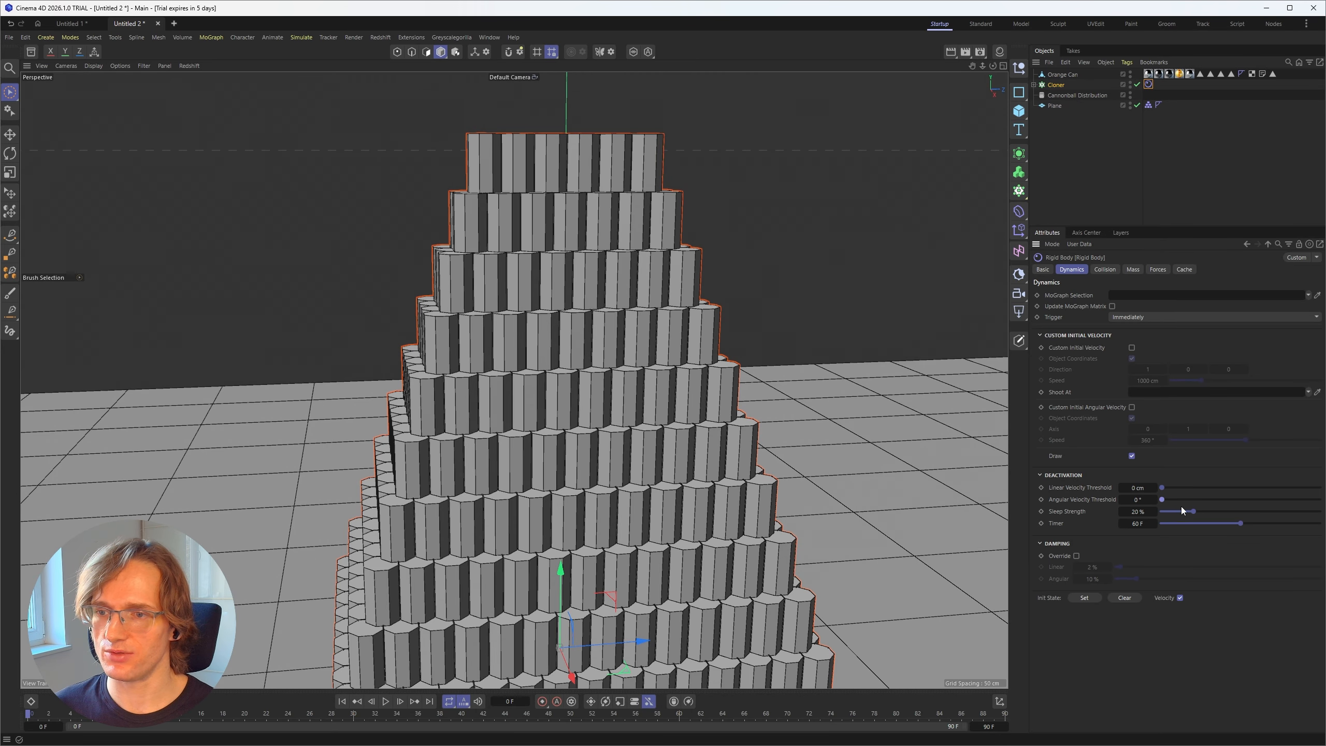
pyautogui.click(1056, 85)
pyautogui.scroll(-6, 631, 384)
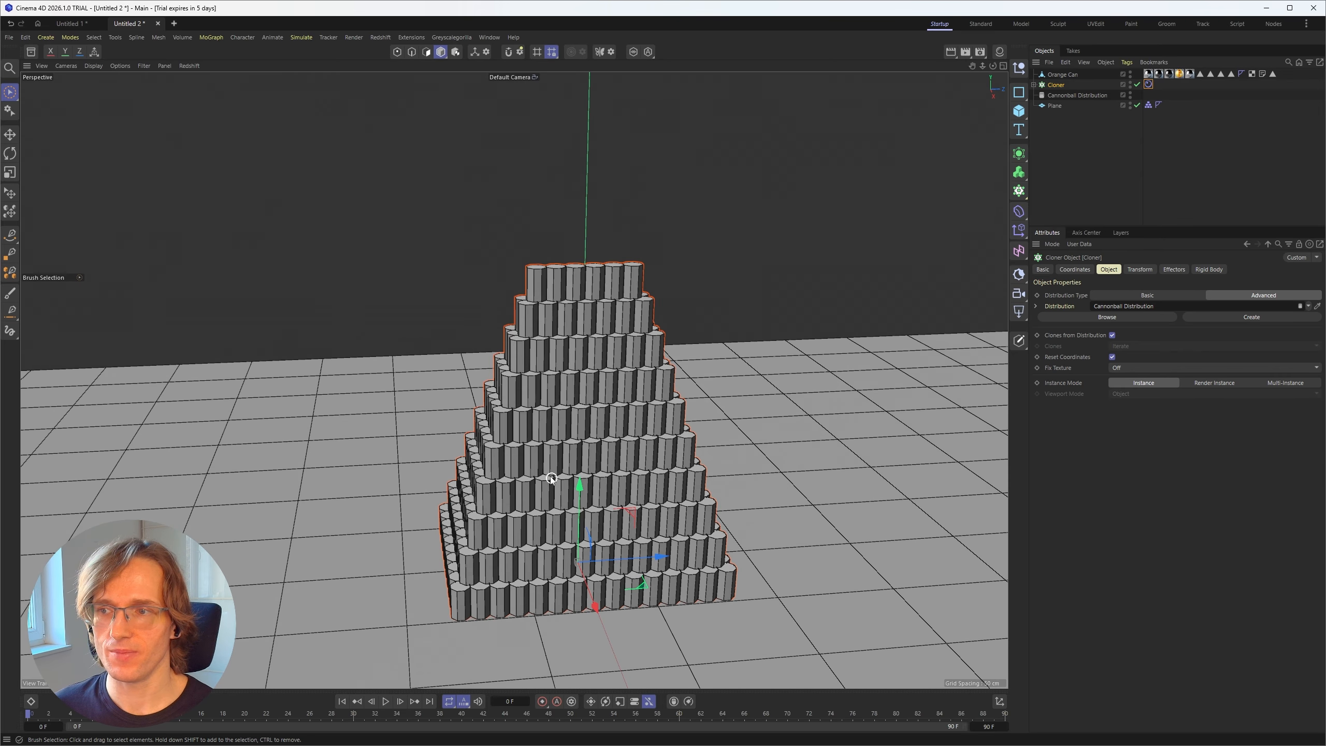
pyautogui.scroll(2, 552, 479)
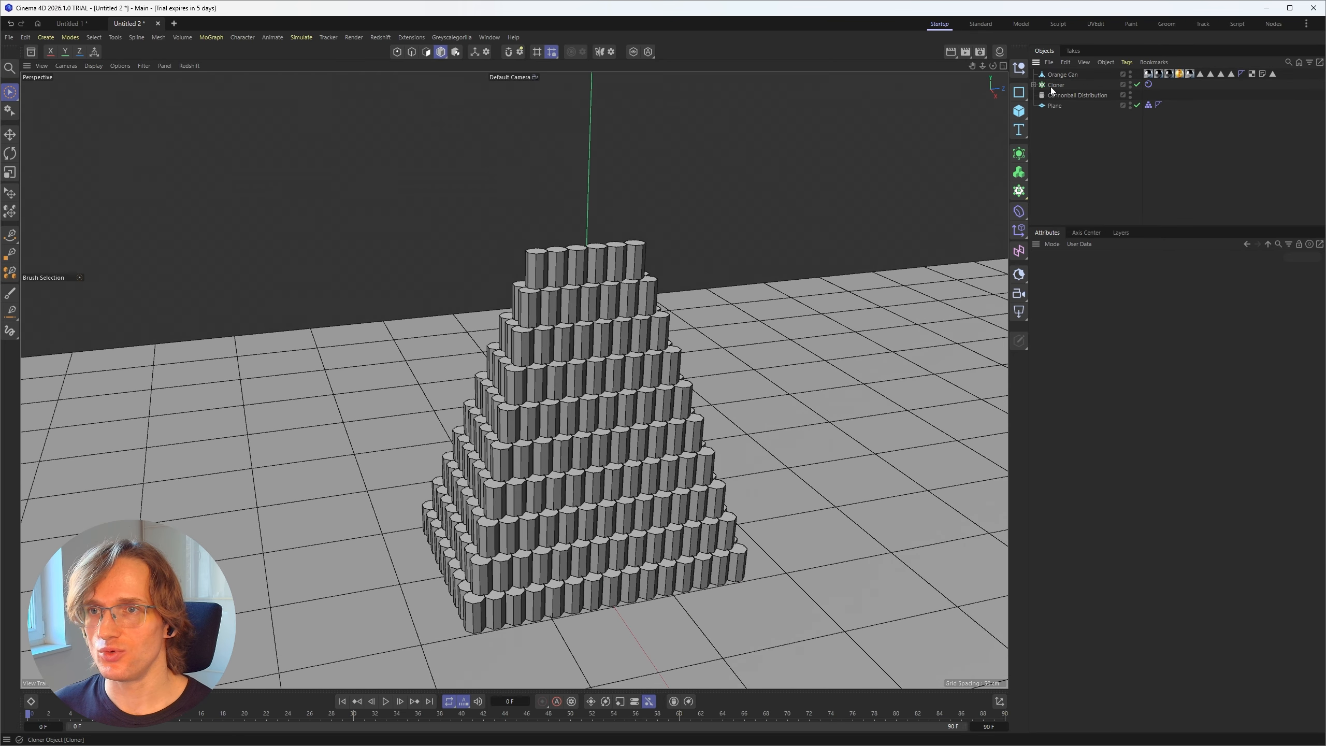
# Step: Create a second Cloner, make the Orange Can its child and set its Mode to Object
pyautogui.click(1019, 190)
pyautogui.click(1058, 210)
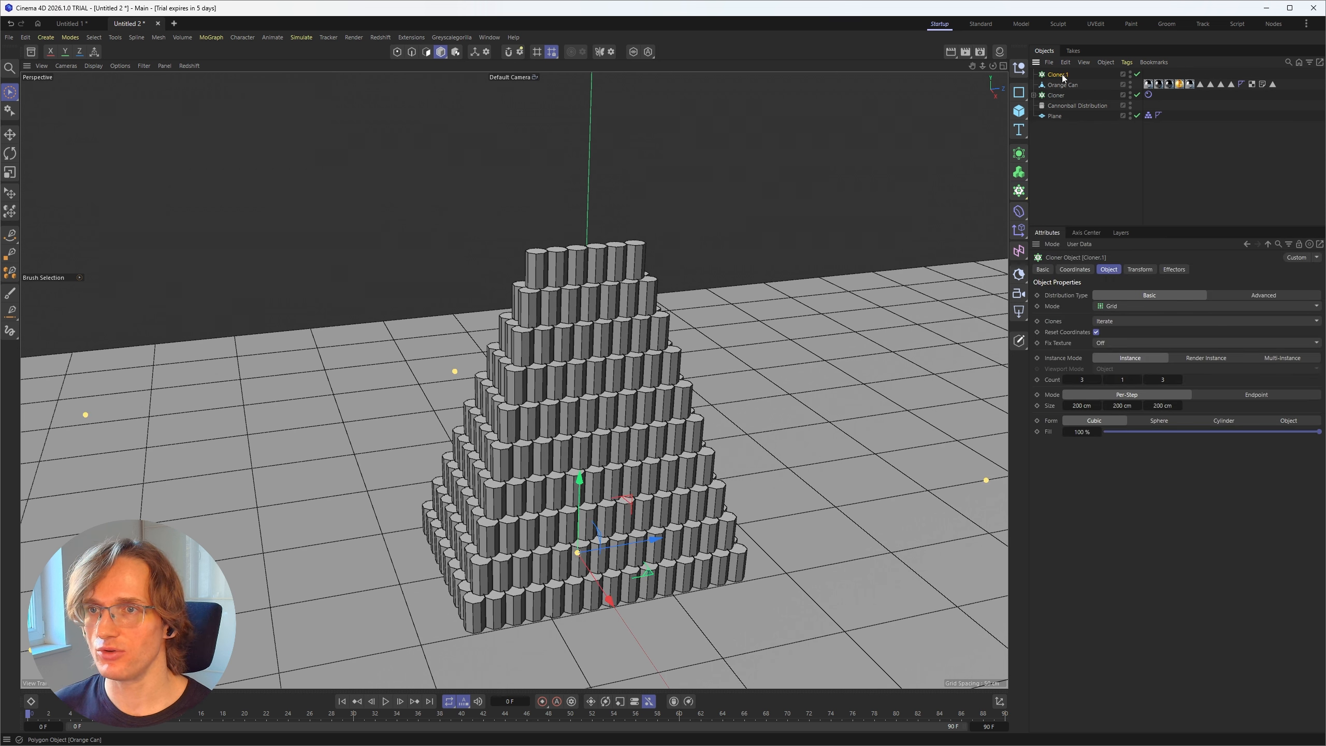
pyautogui.moveTo(1054, 86); pyautogui.dragTo(1061, 74)
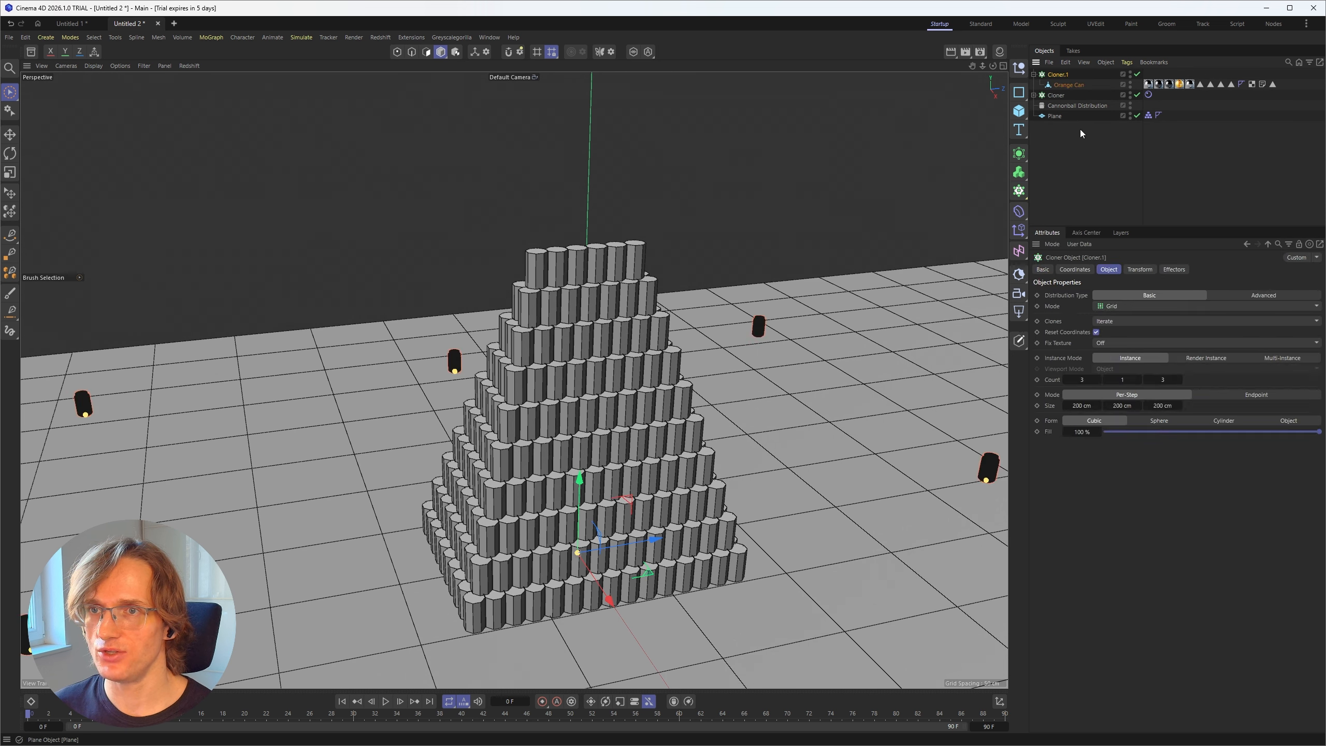
pyautogui.click(1124, 306)
pyautogui.click(1121, 323)
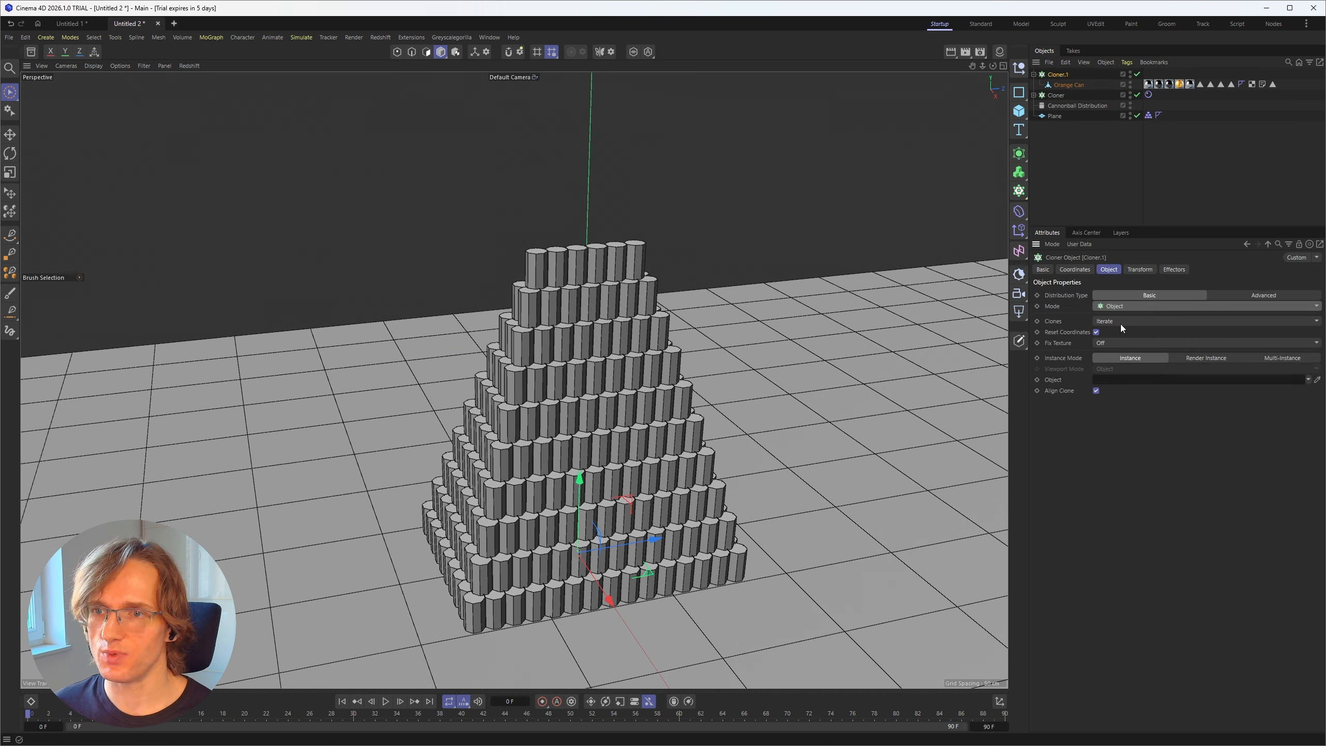
# Step: Hide the hull Cloner and assign a newly added, hidden Cube as the new Cloner's Object, with Distribution set to Axis
pyautogui.click(1130, 94)
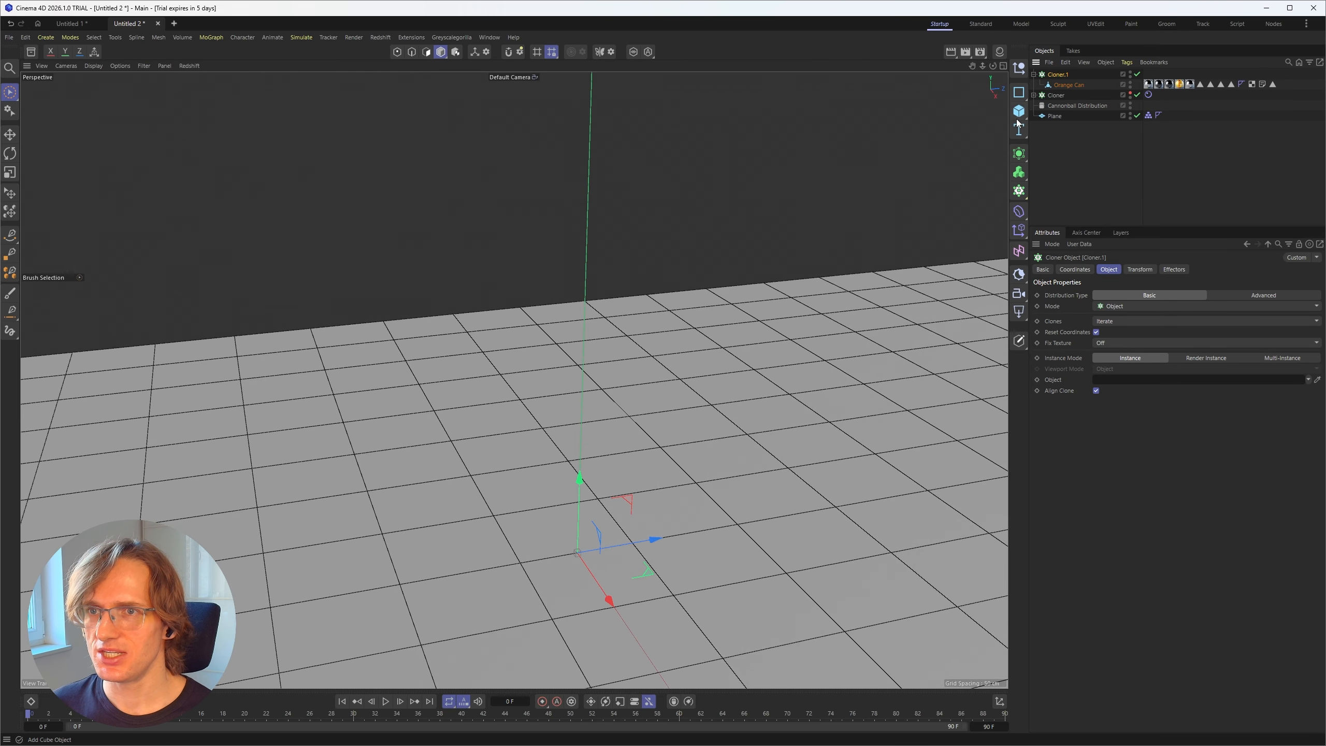
pyautogui.moveTo(1018, 120); pyautogui.dragTo(1058, 134)
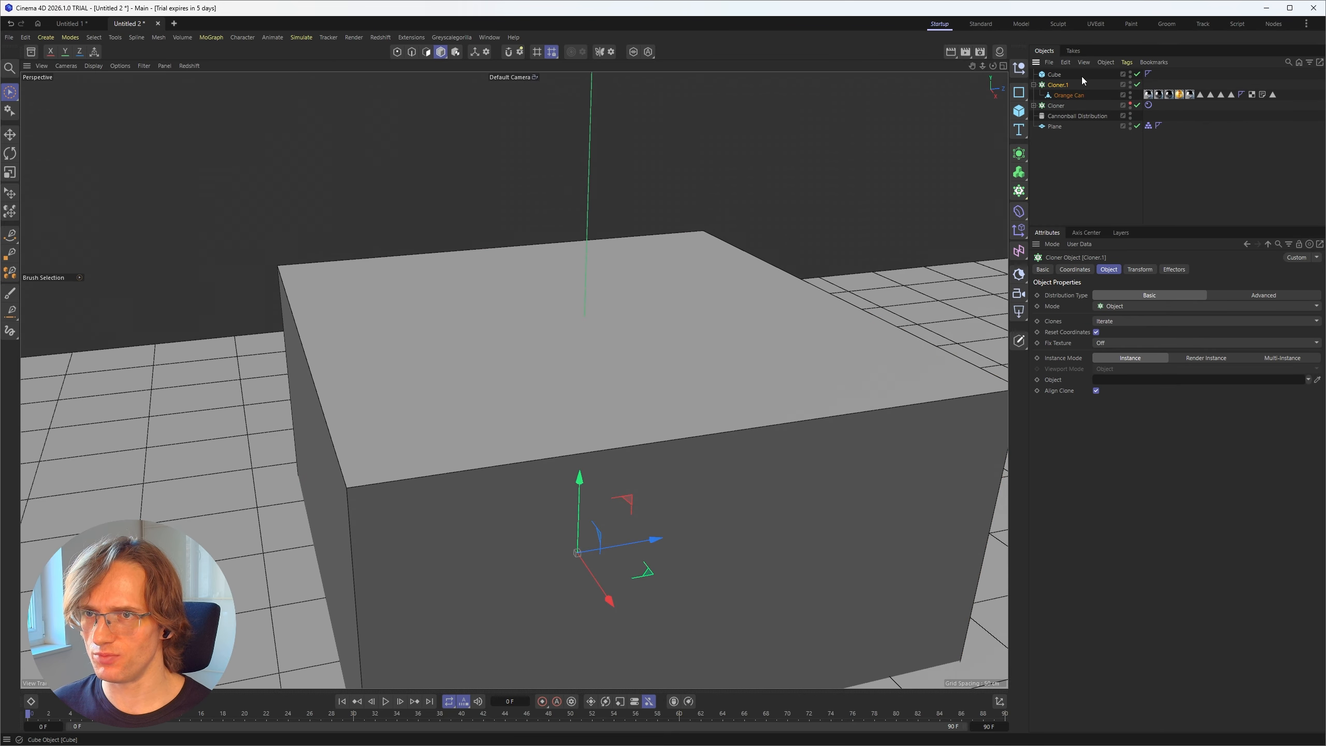
pyautogui.click(1130, 73)
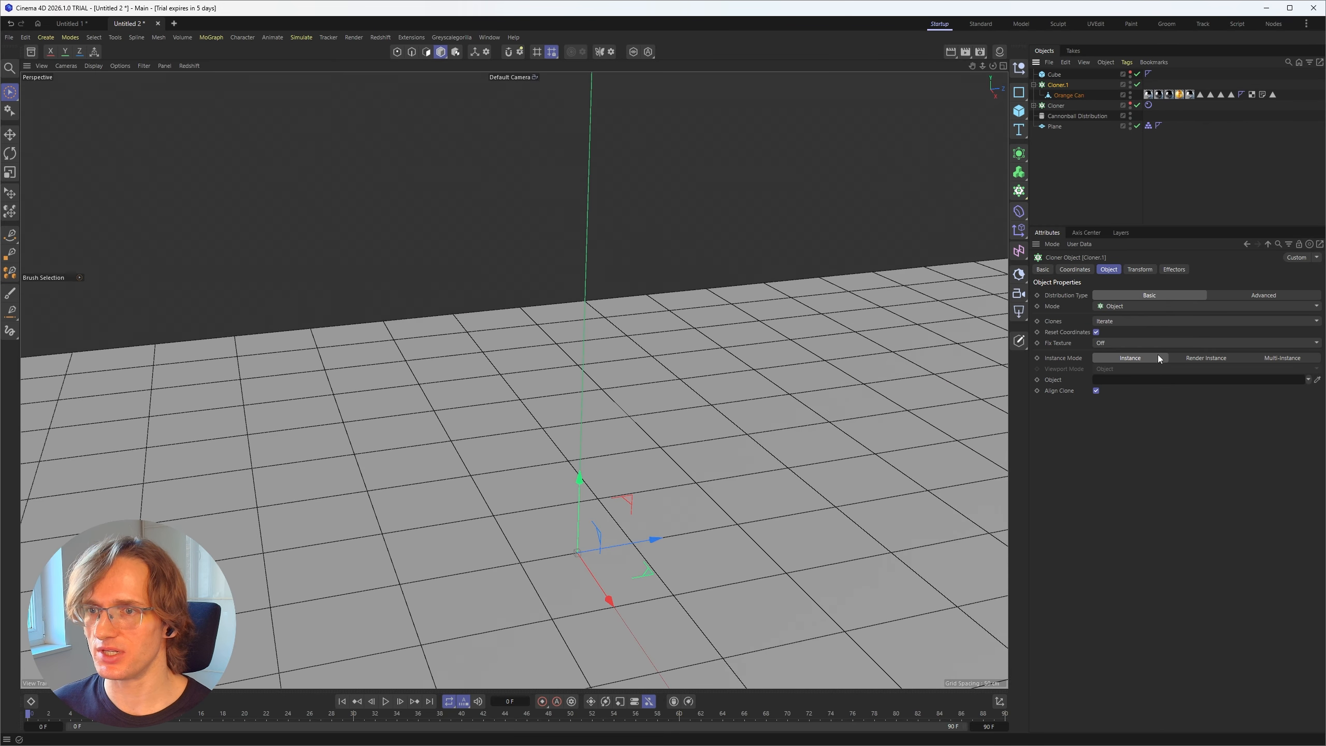
pyautogui.moveTo(1056, 74); pyautogui.dragTo(1122, 379)
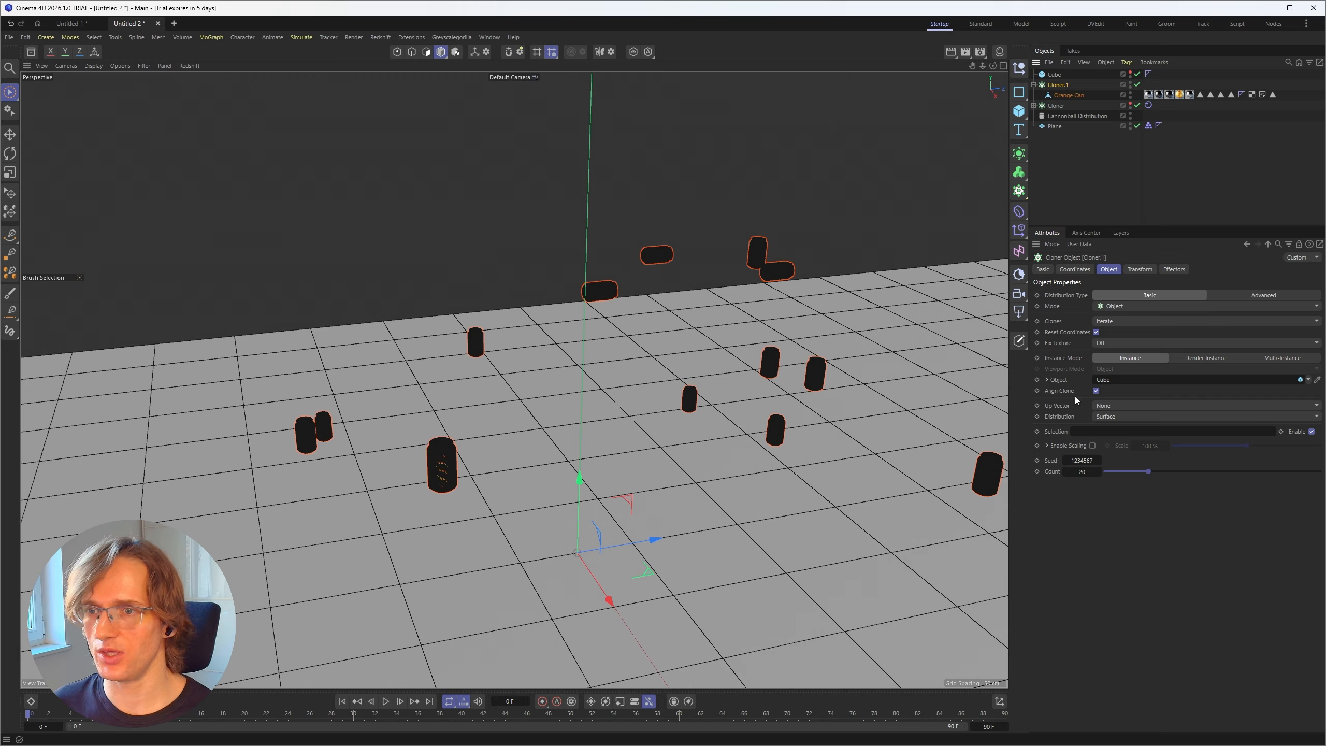
pyautogui.click(1100, 417)
pyautogui.click(1116, 489)
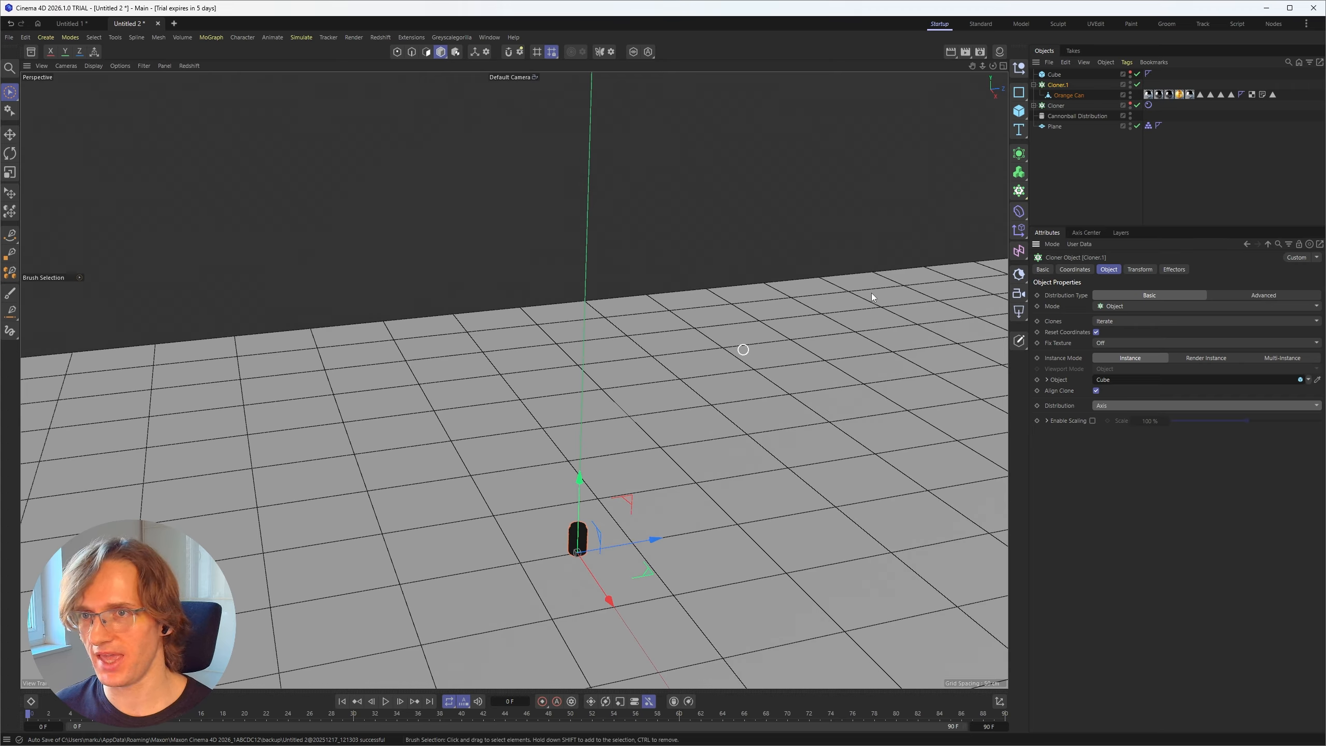
# Step: Replace the Cube with the hull Cloner as the Object of the Cloner holding the Orange Can
pyautogui.click(1090, 154)
pyautogui.click(1061, 81)
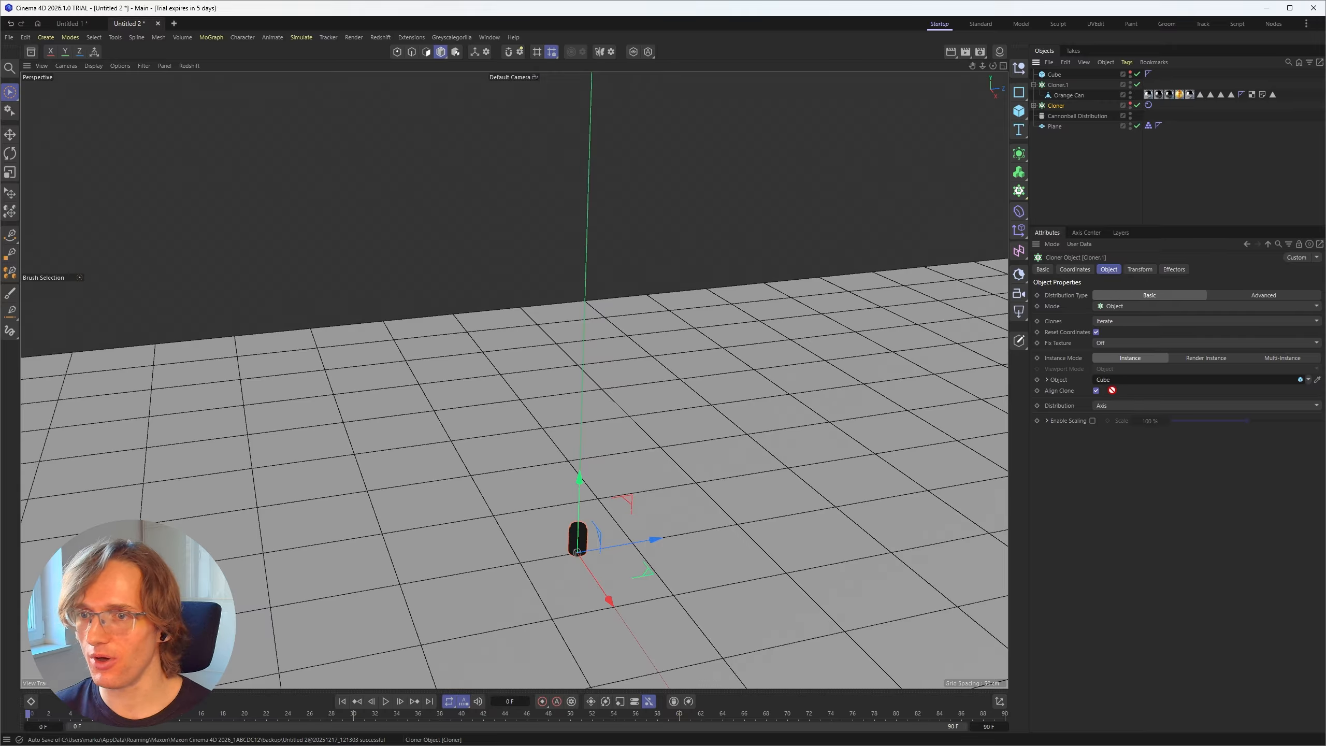
pyautogui.moveTo(1113, 390); pyautogui.dragTo(1110, 380)
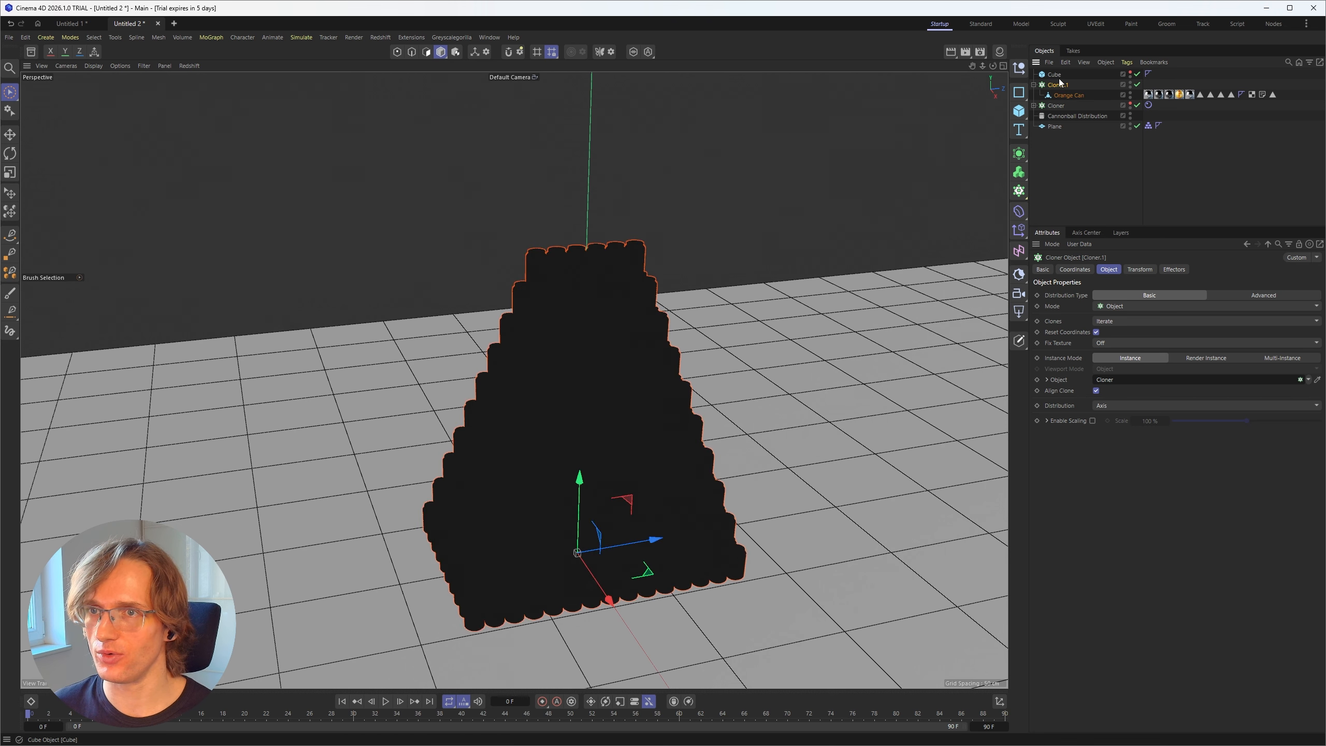
# Step: Delete the Cube and display the can pyramid shaded without wireframe lines
pyautogui.click(1060, 77)
pyautogui.press('Delete')
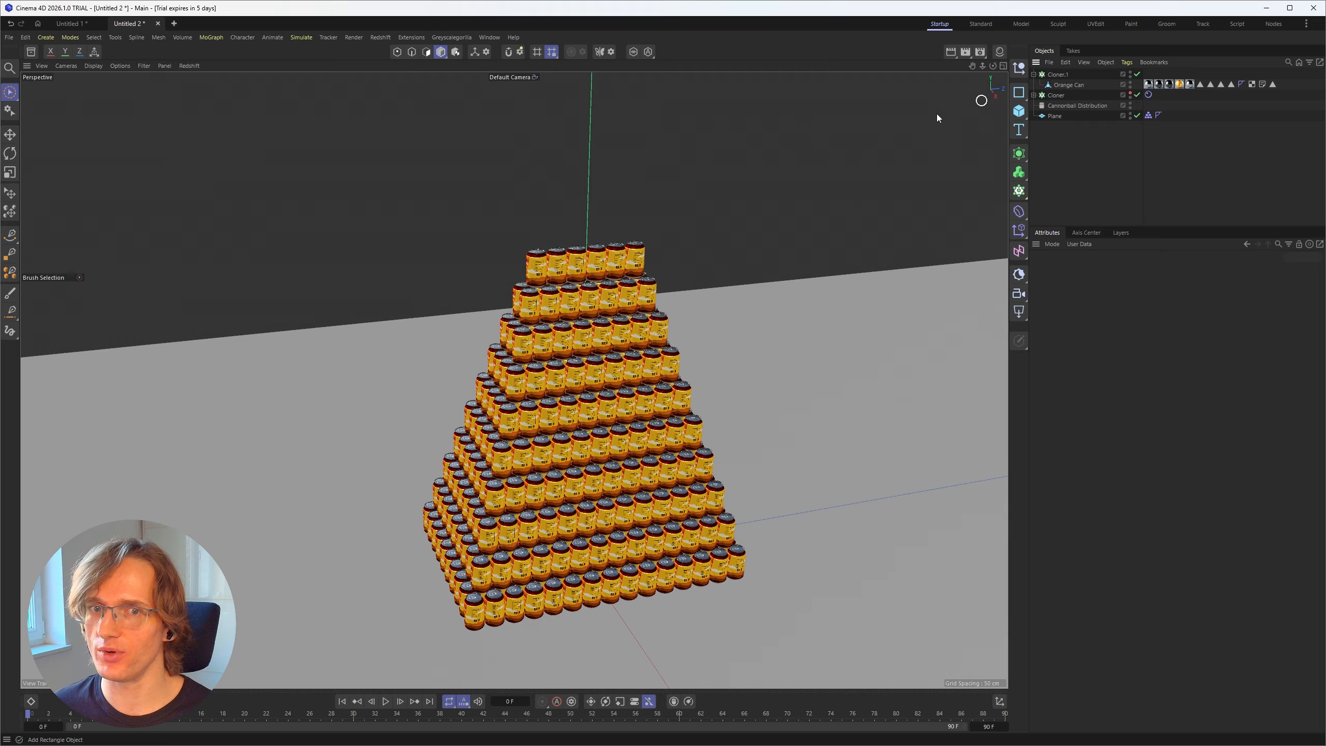
pyautogui.click(1055, 97)
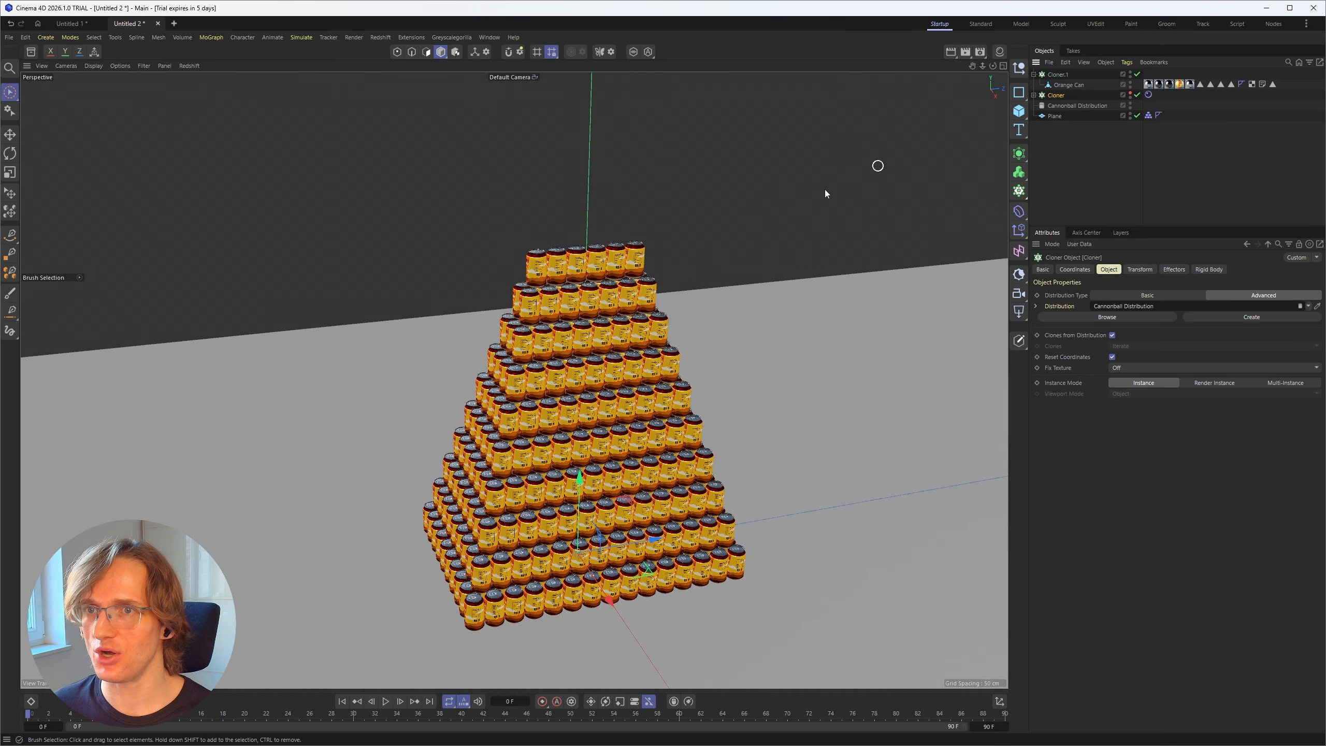
# Step: Play the simulation to check that the detailed cans follow the hidden hull Cloner
pyautogui.scroll(-2, 448, 420)
pyautogui.keyDown('alt'); pyautogui.moveTo(455, 426); pyautogui.dragTo(450, 389); pyautogui.keyUp('alt')
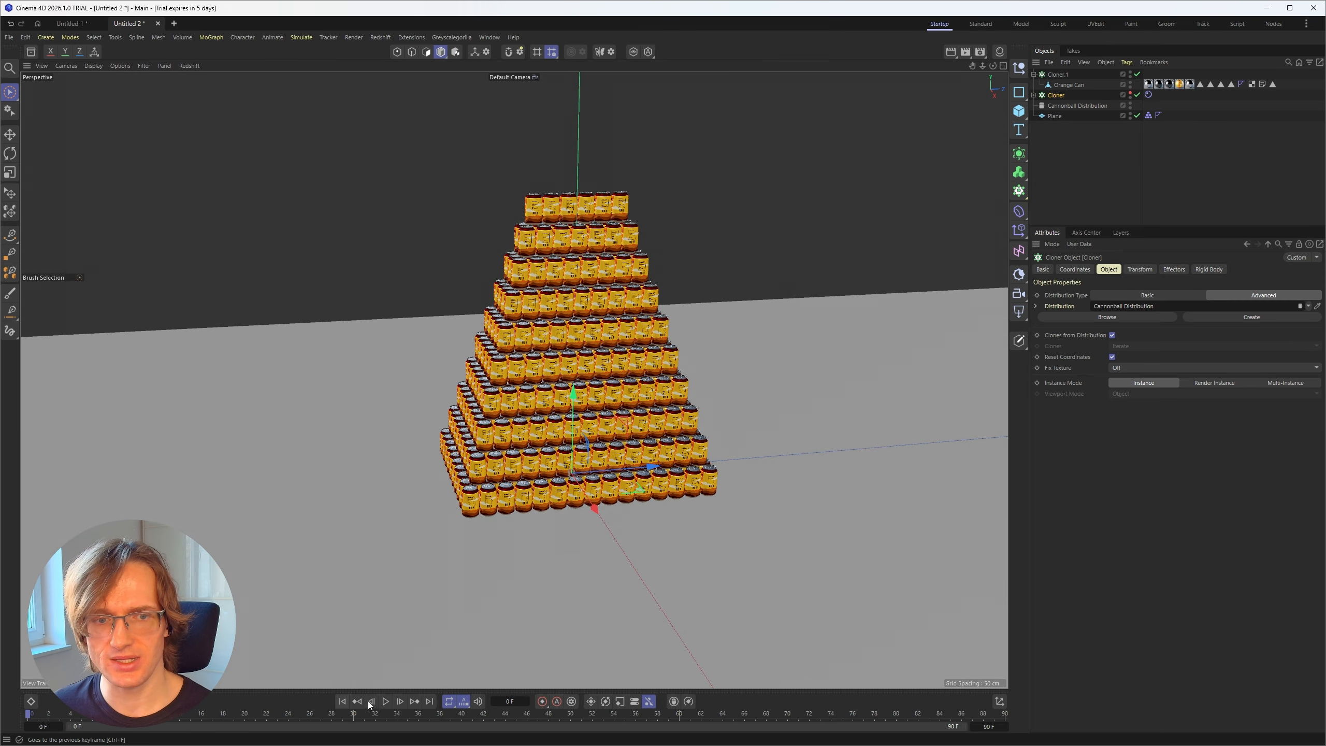
pyautogui.click(386, 701)
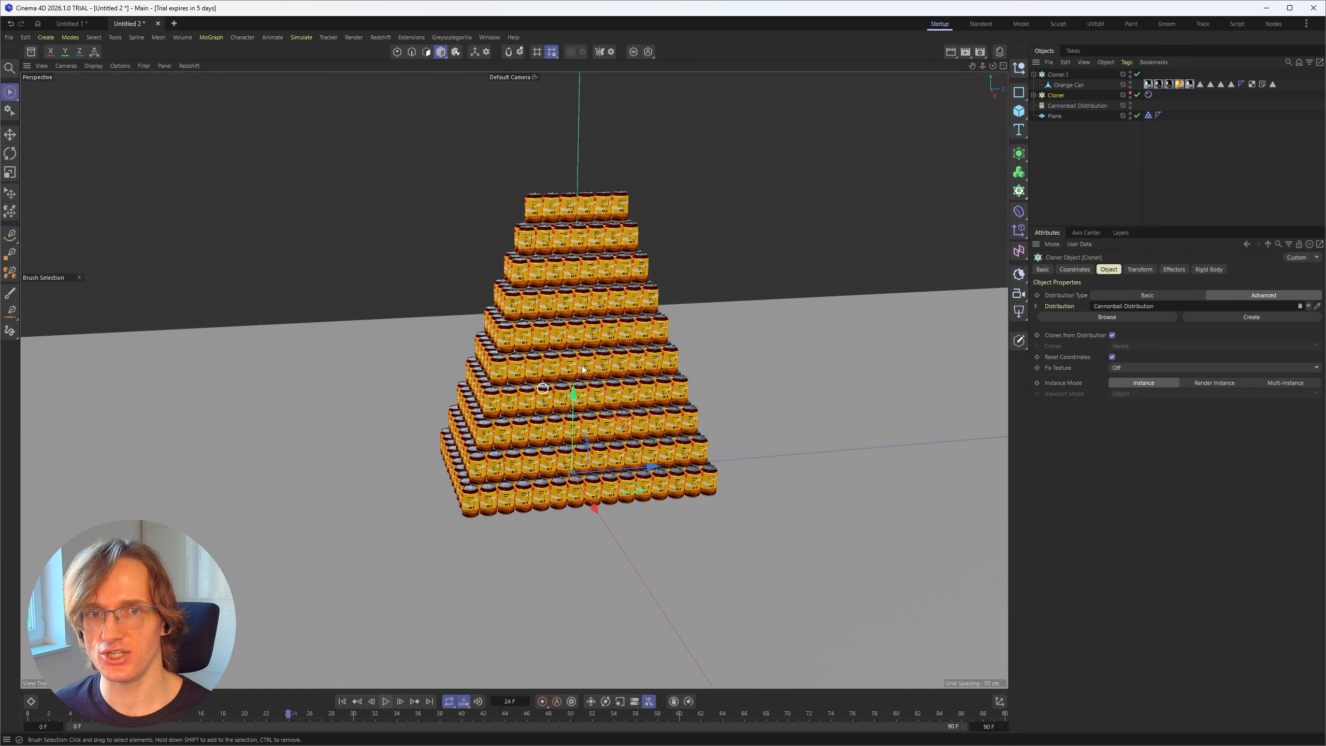
# Step: Add a sphere with a 20 cm radius and place it beside the can pyramid at about 18 cm Y and -115 cm Z
pyautogui.click(1101, 189)
pyautogui.moveTo(1019, 111); pyautogui.dragTo(975, 90)
pyautogui.doubleClick(1104, 296)
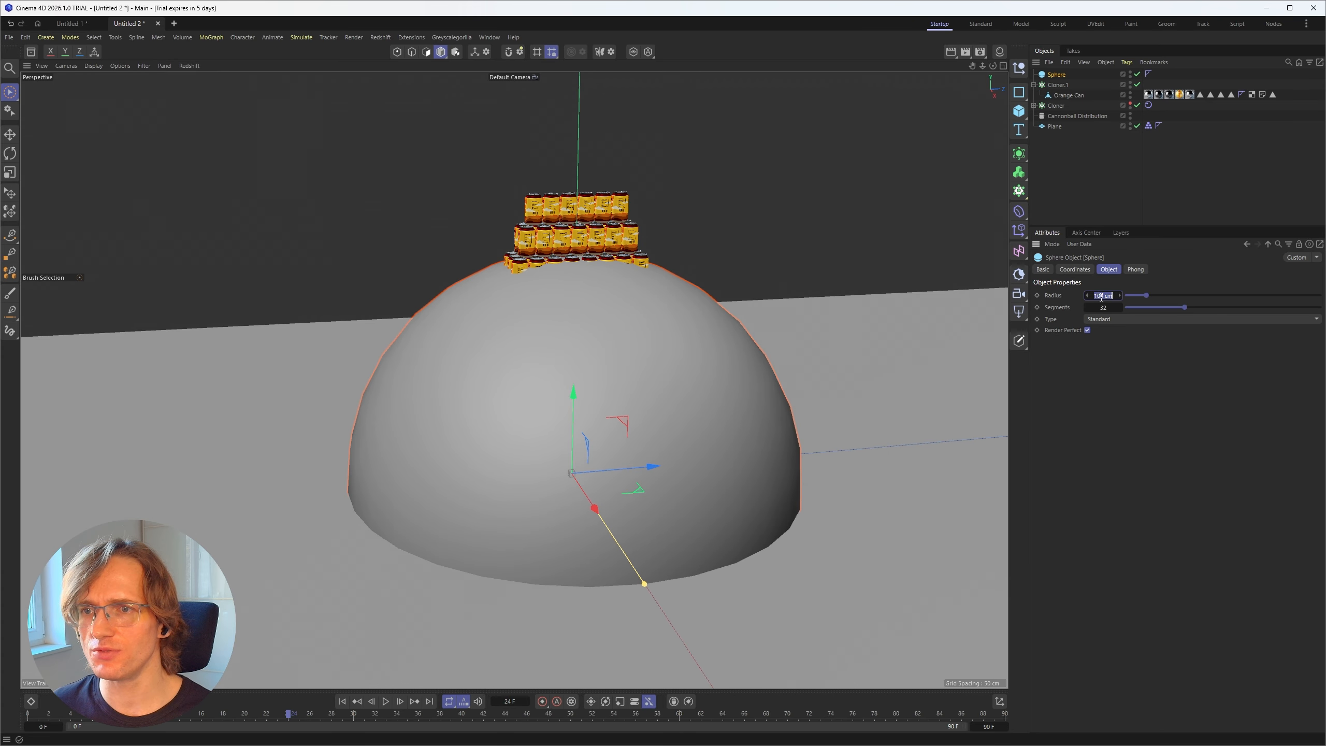
pyautogui.write('20')
pyautogui.press('Return')
pyautogui.keyDown('alt'); pyautogui.moveTo(473, 475); pyautogui.dragTo(477, 452); pyautogui.keyUp('alt')
pyautogui.moveTo(629, 428); pyautogui.dragTo(366, 404)
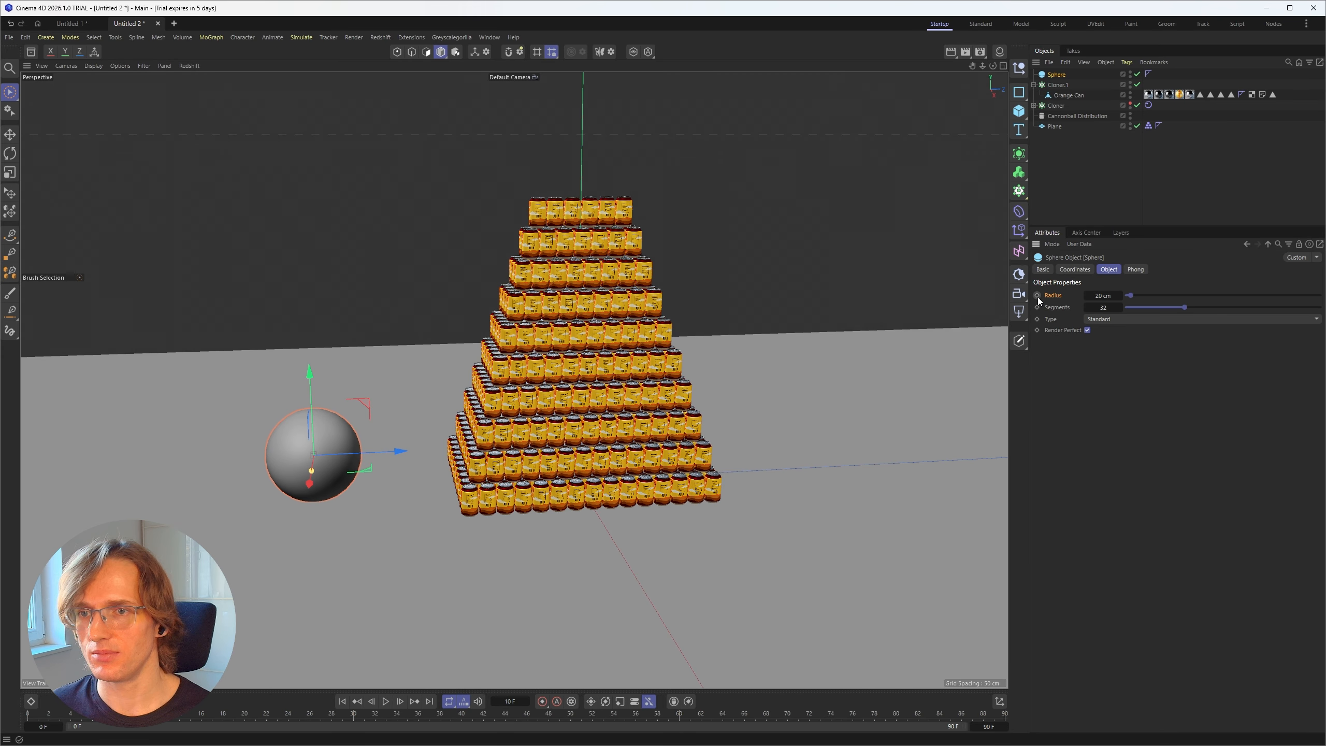
# Step: Keyframe the sphere's starting position at frame 10 and extend the timeline to 200 frames
pyautogui.click(1074, 269)
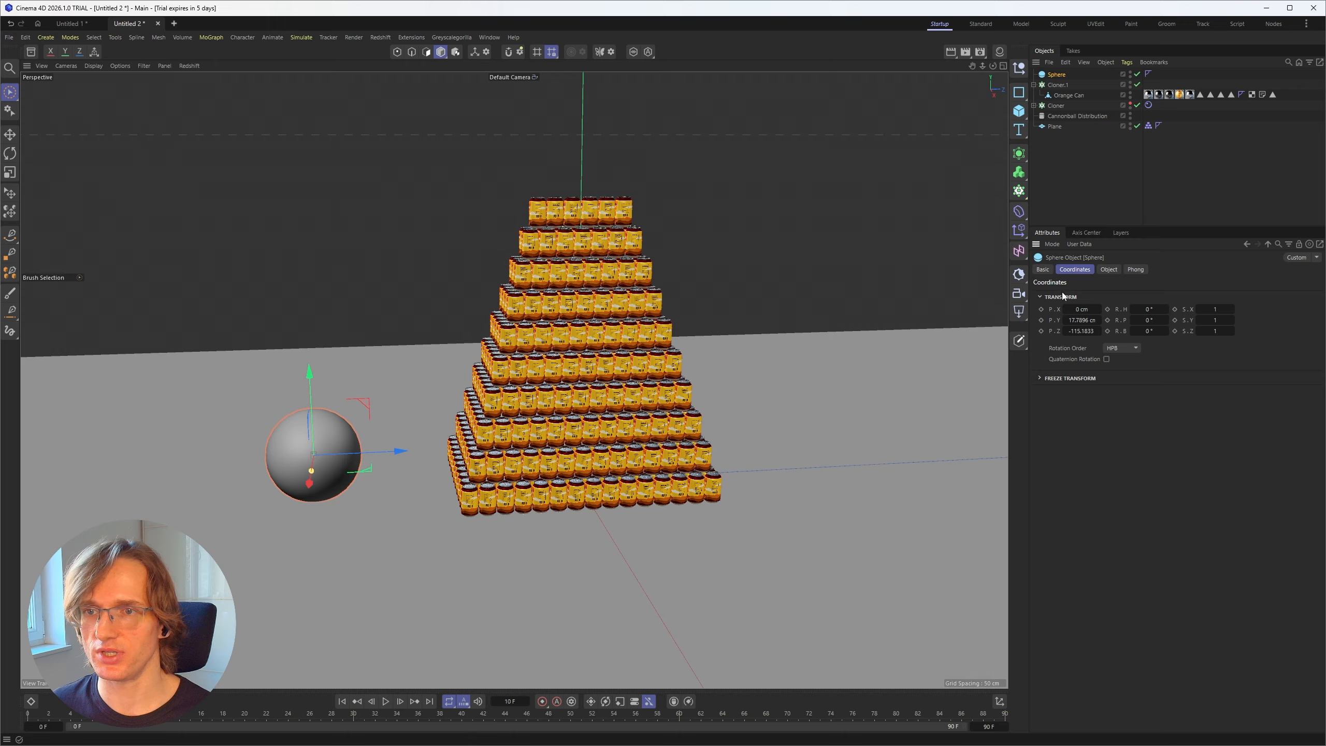
pyautogui.click(989, 727)
pyautogui.press('Return')
# Step: At frame 129, move the sphere through to the pyramid's opposite side at about 100 cm Z and keyframe its position
pyautogui.moveTo(495, 720); pyautogui.dragTo(658, 720)
pyautogui.moveTo(400, 450); pyautogui.dragTo(870, 430)
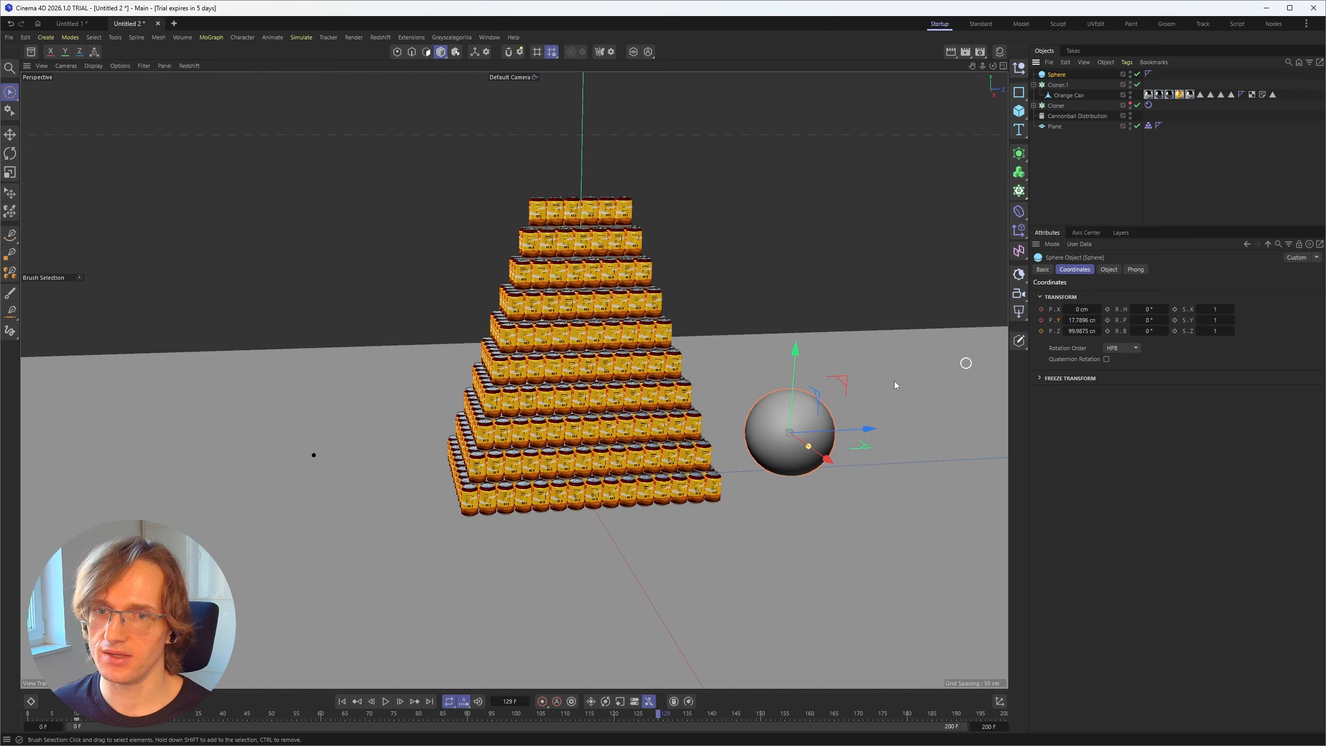
pyautogui.moveTo(1042, 309); pyautogui.dragTo(1048, 339)
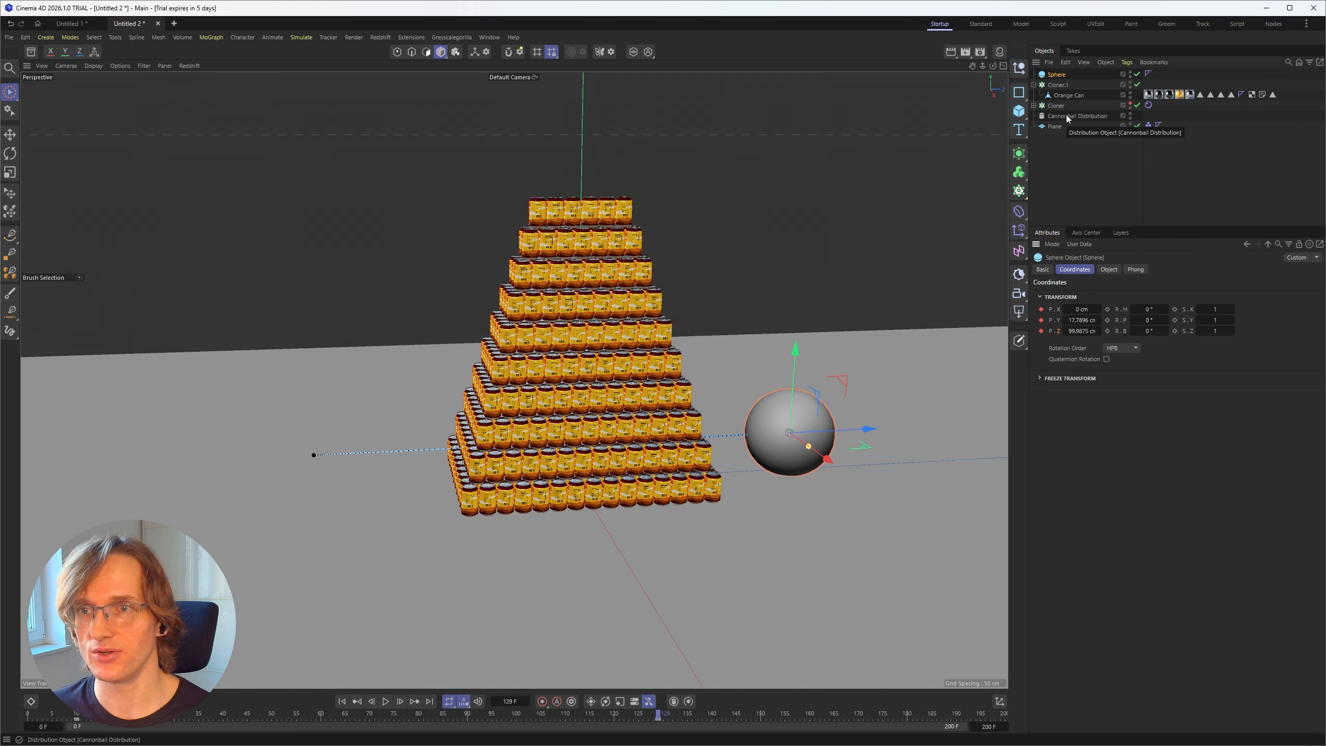
# Step: Copy the Plane's Collider tag onto the sphere and play the animation from the start to check the sphere's path
pyautogui.keyDown('ctrl'); pyautogui.moveTo(1148, 126); pyautogui.dragTo(1158, 76); pyautogui.keyUp('ctrl')
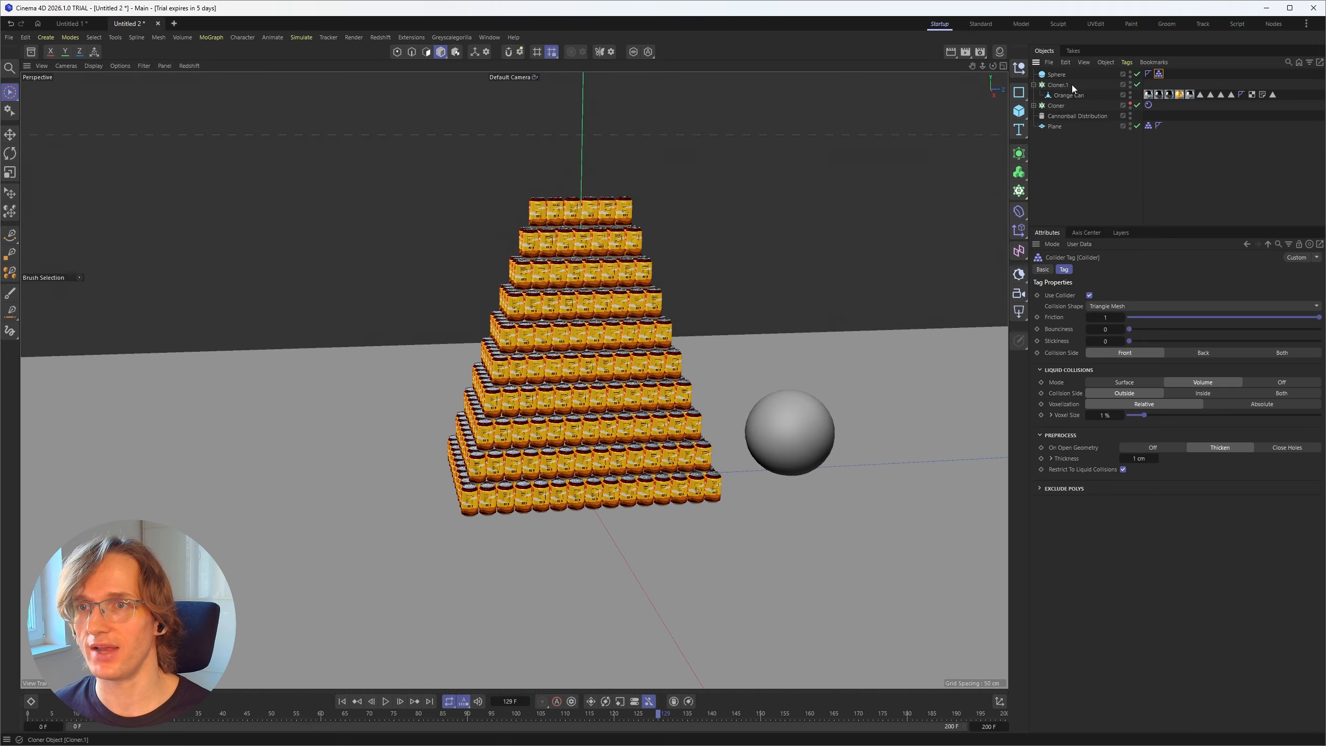
pyautogui.click(1057, 75)
pyautogui.click(342, 701)
pyautogui.click(386, 701)
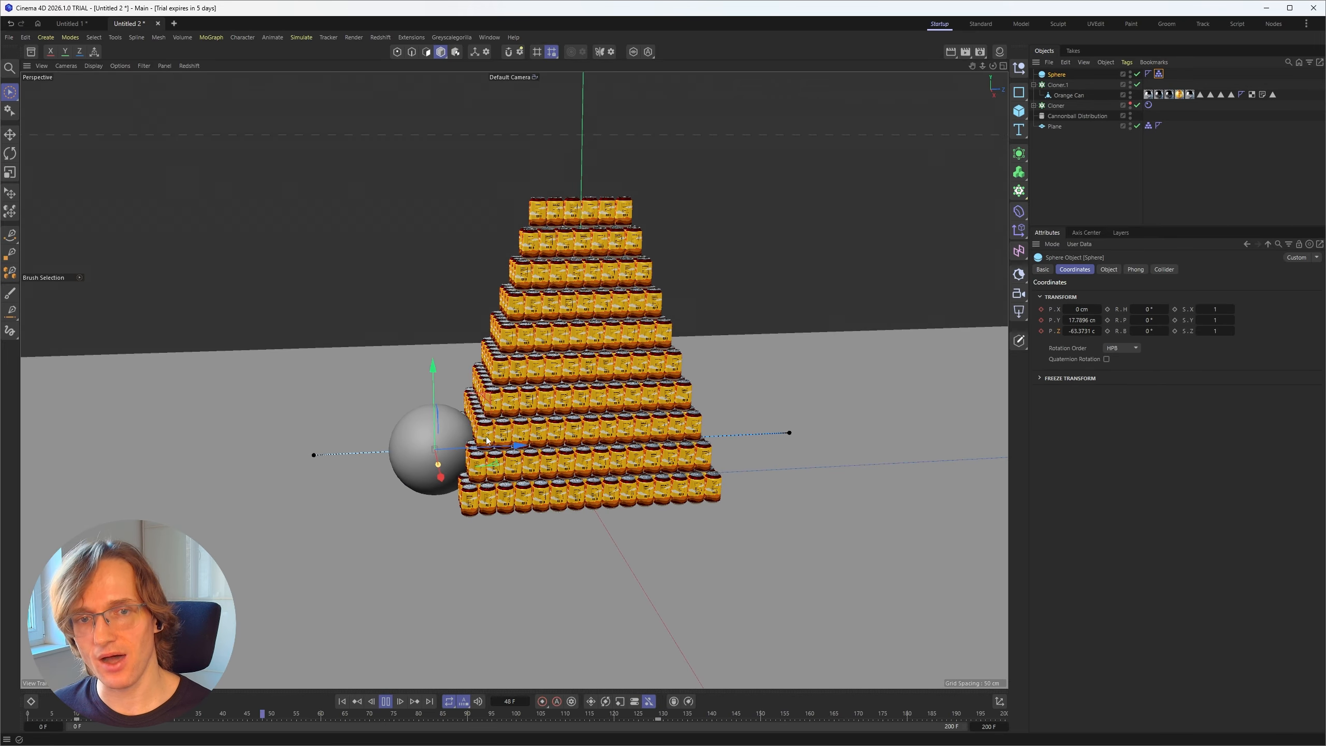
pyautogui.keyDown('alt'); pyautogui.moveTo(506, 332); pyautogui.dragTo(565, 380); pyautogui.keyUp('alt')
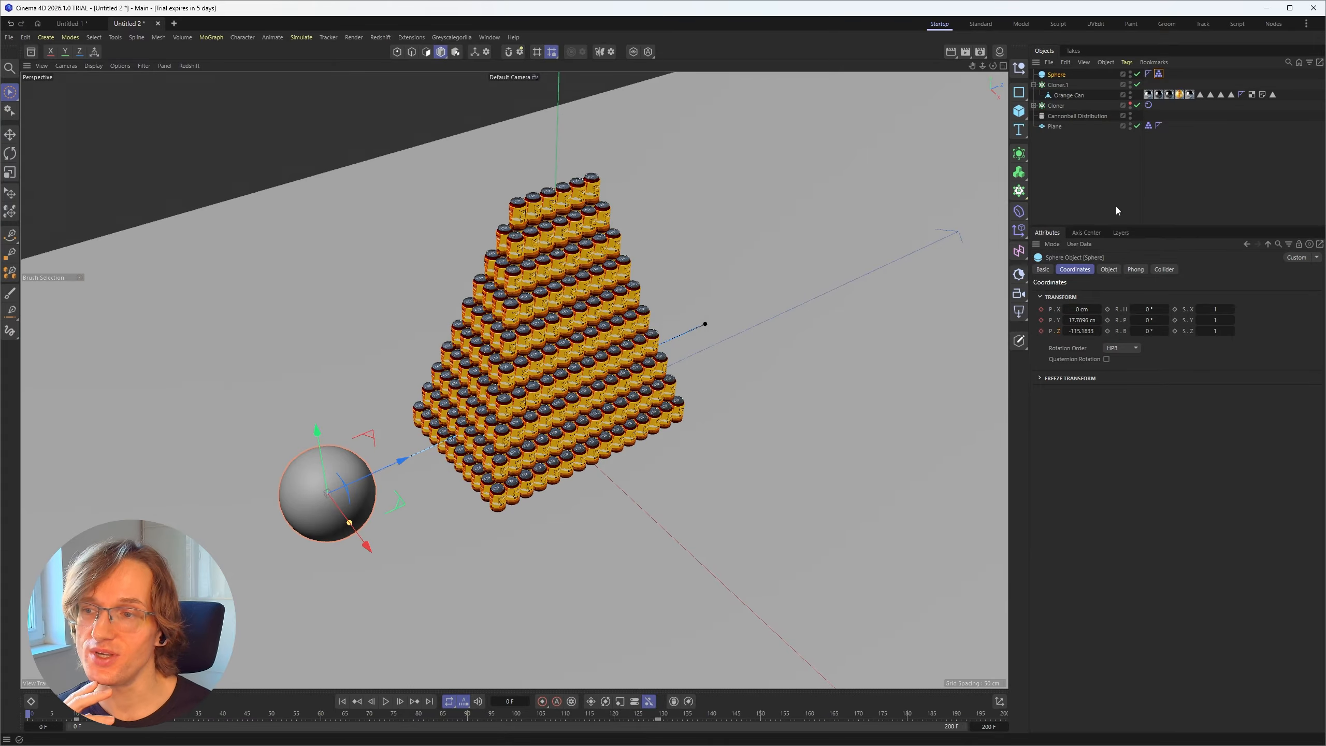
# Step: Play the simulation closer up to examine how the cans react to the sphere passing through the pyramid
pyautogui.click(1116, 209)
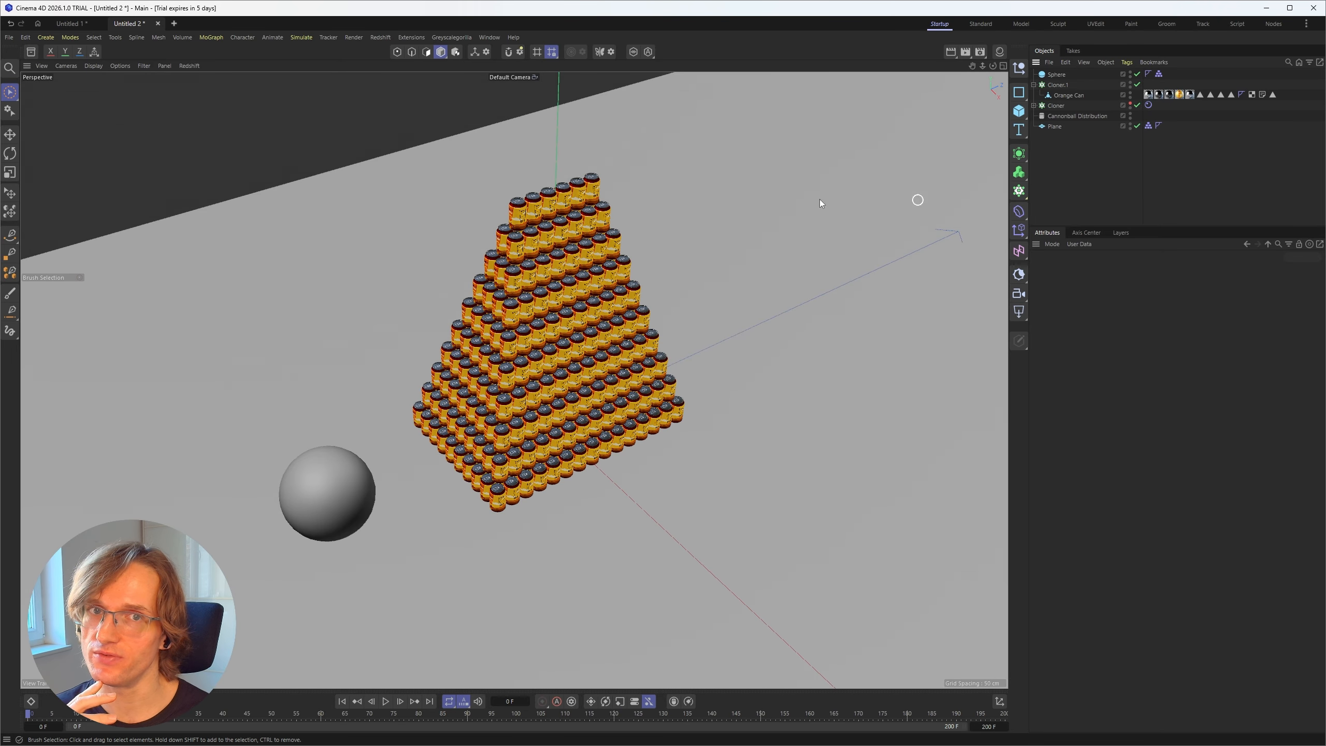
pyautogui.click(1077, 116)
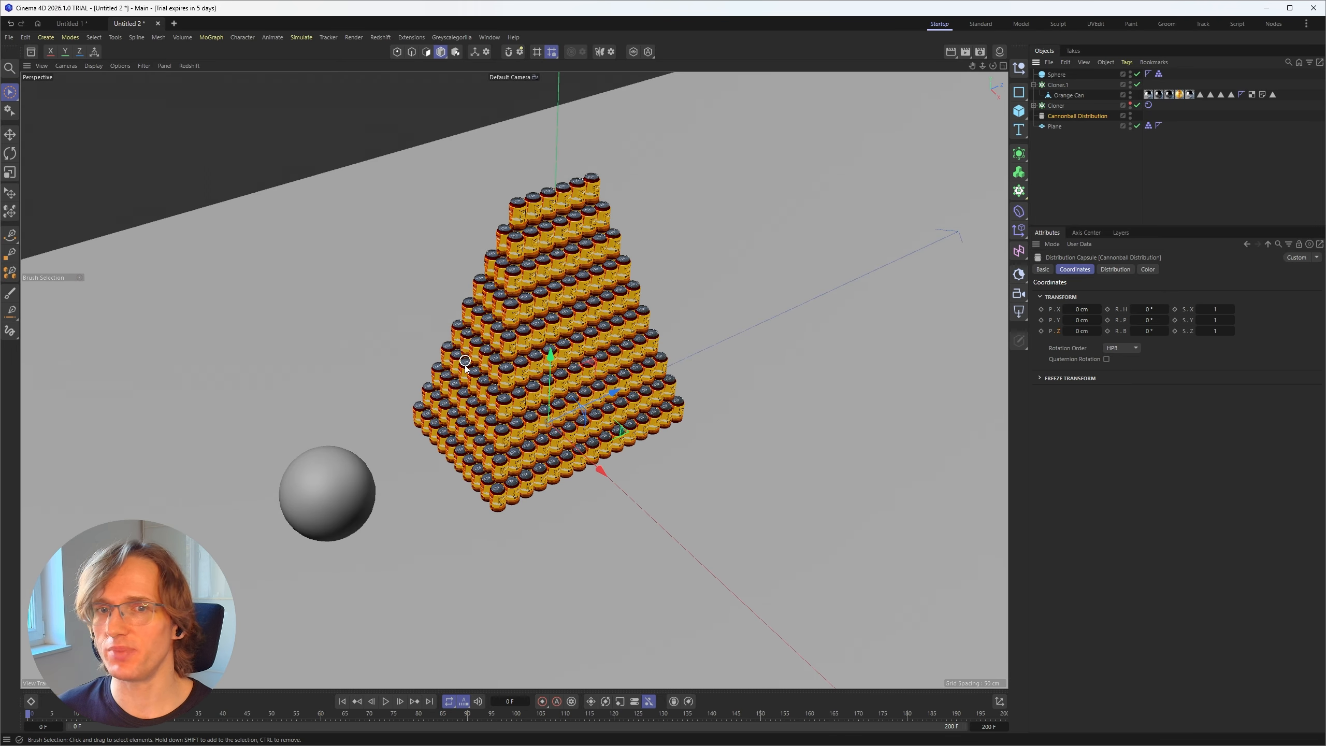
pyautogui.scroll(3, 491, 411)
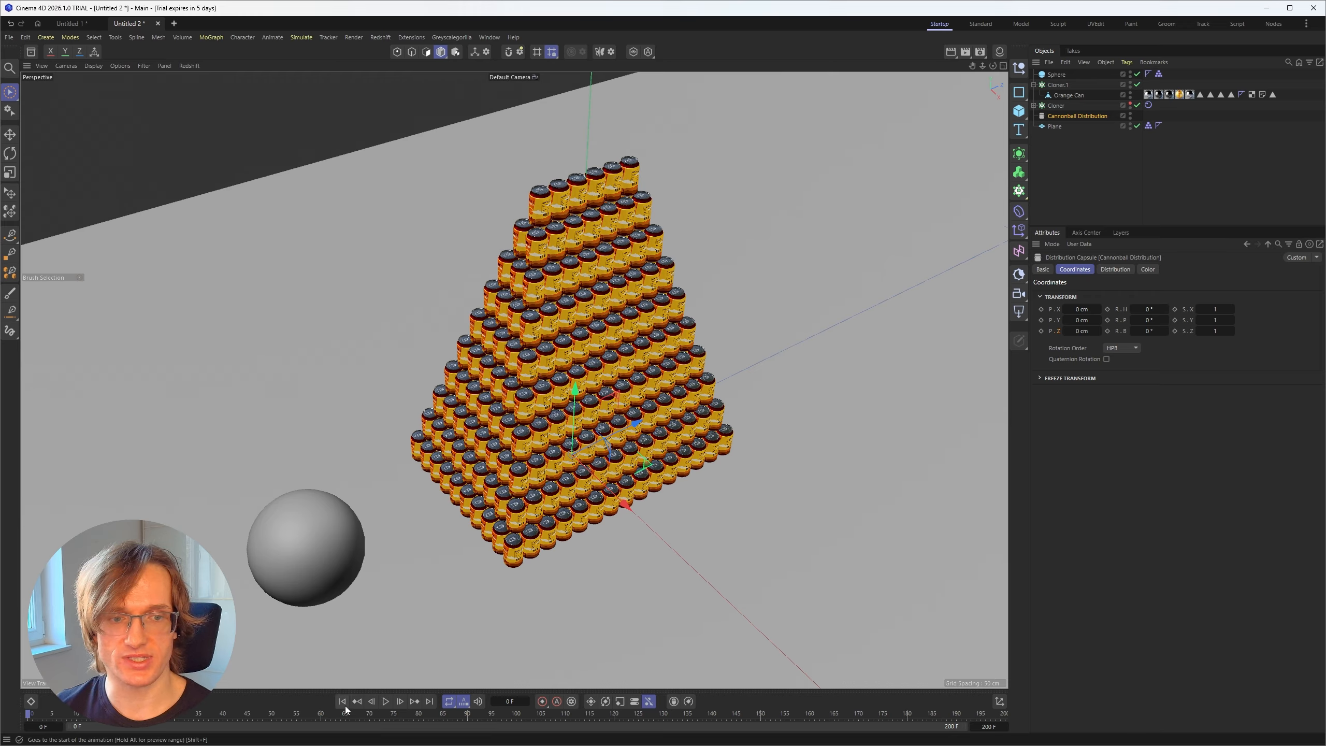
pyautogui.click(584, 269)
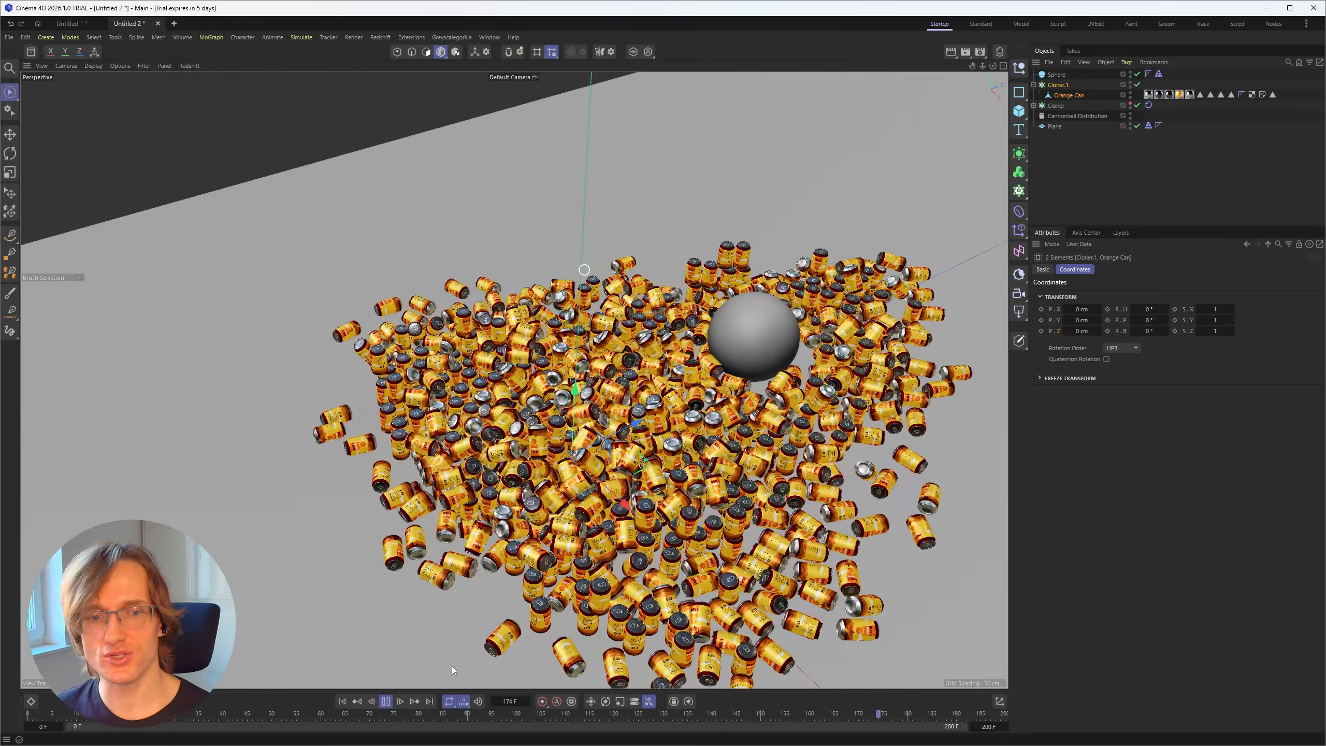
pyautogui.click(386, 701)
pyautogui.click(386, 701)
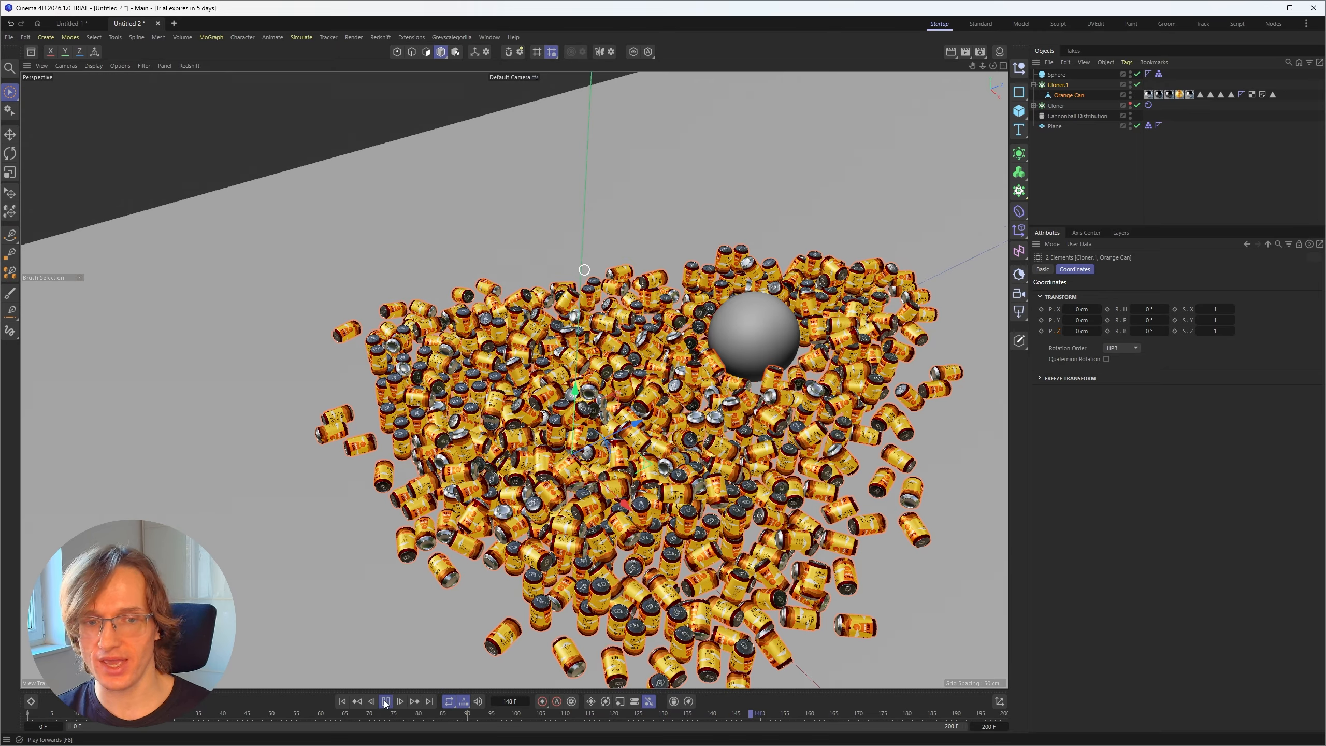
pyautogui.click(386, 701)
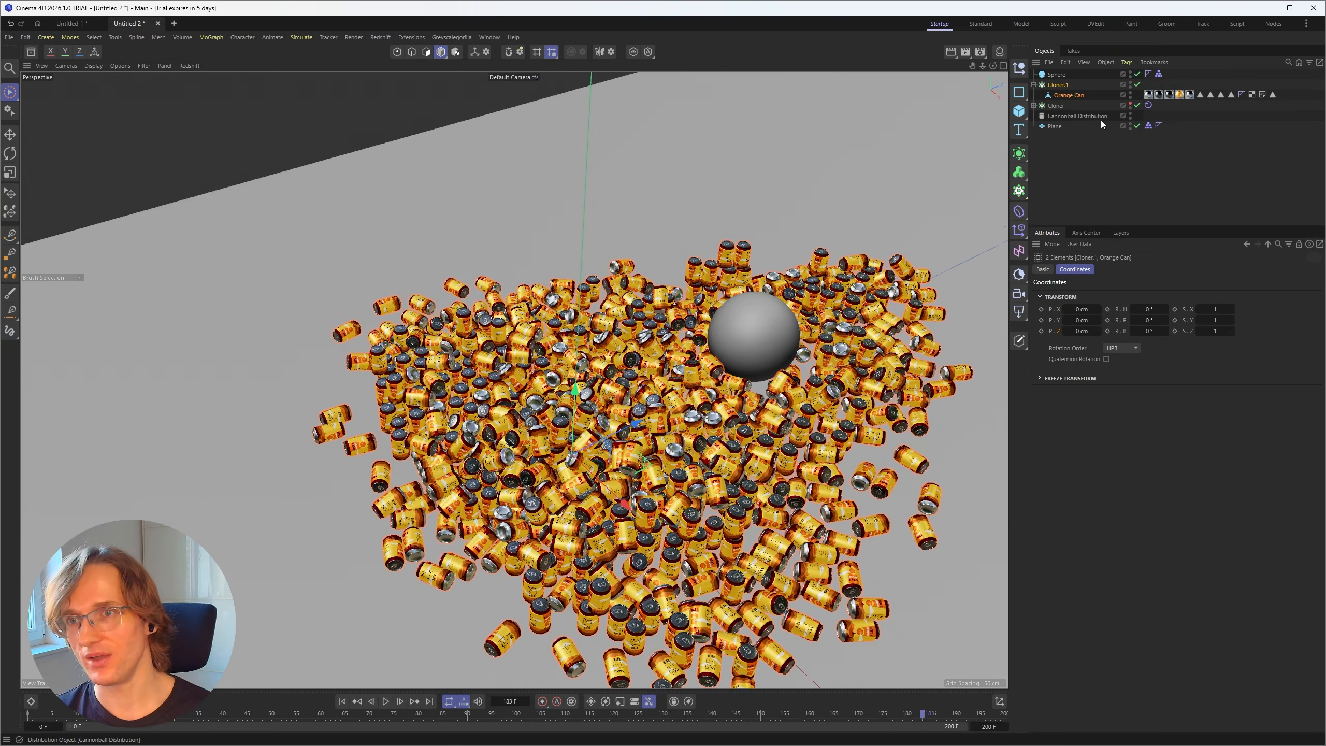